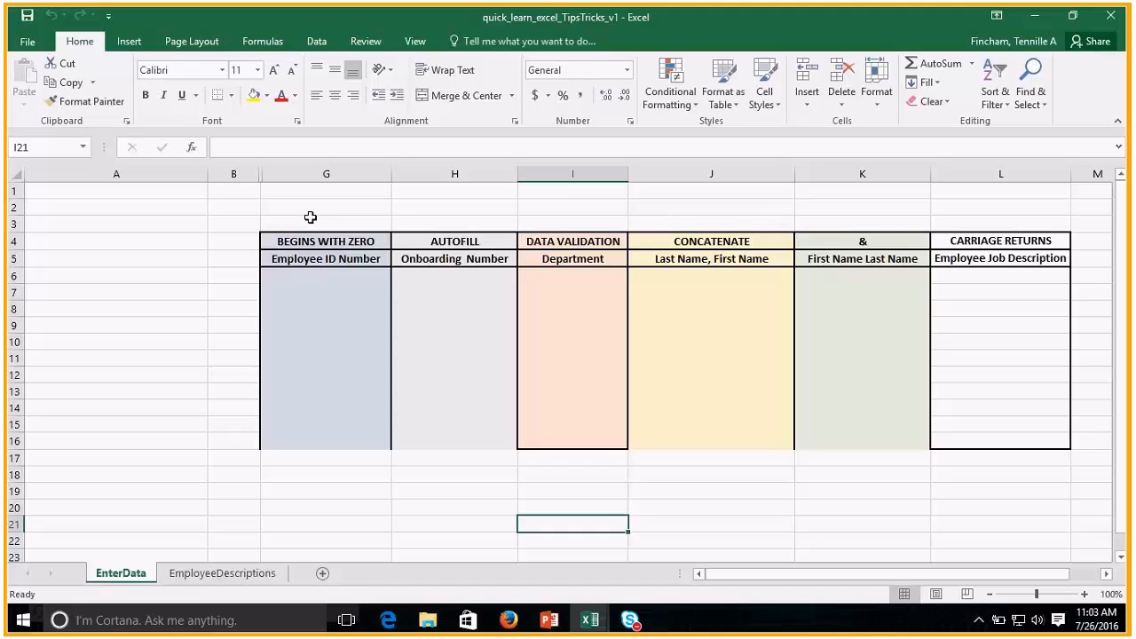
Unhide the columns between B and G on the EnterData sheet, and narrow column A.
left_click(235, 174)
left_click_drag(235, 174, 306, 174)
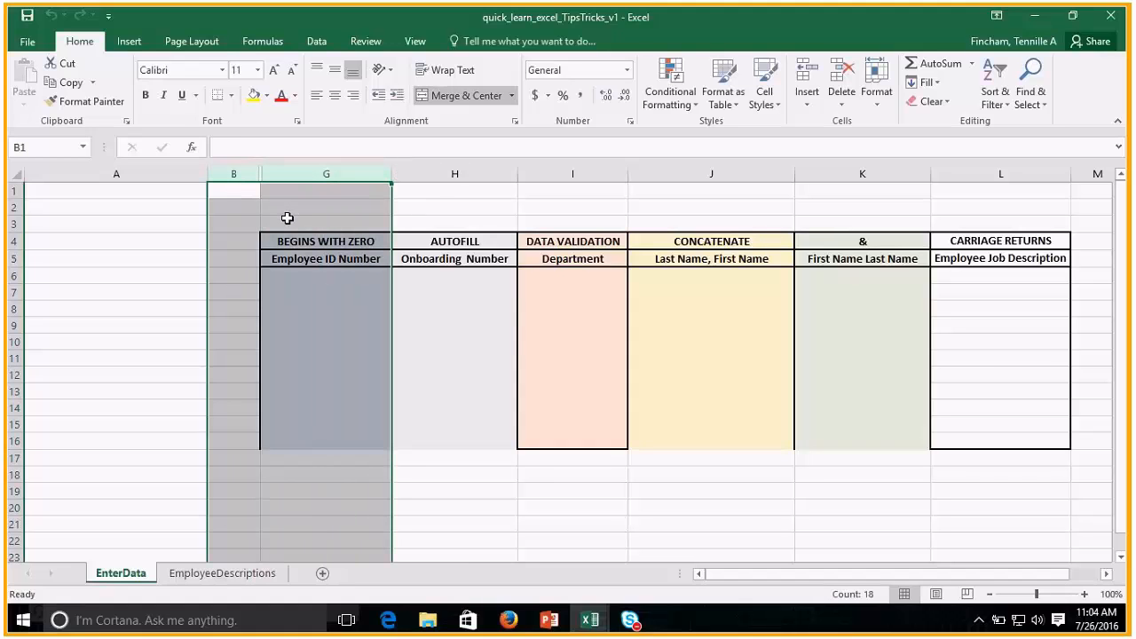
right_click(298, 174)
left_click(343, 415)
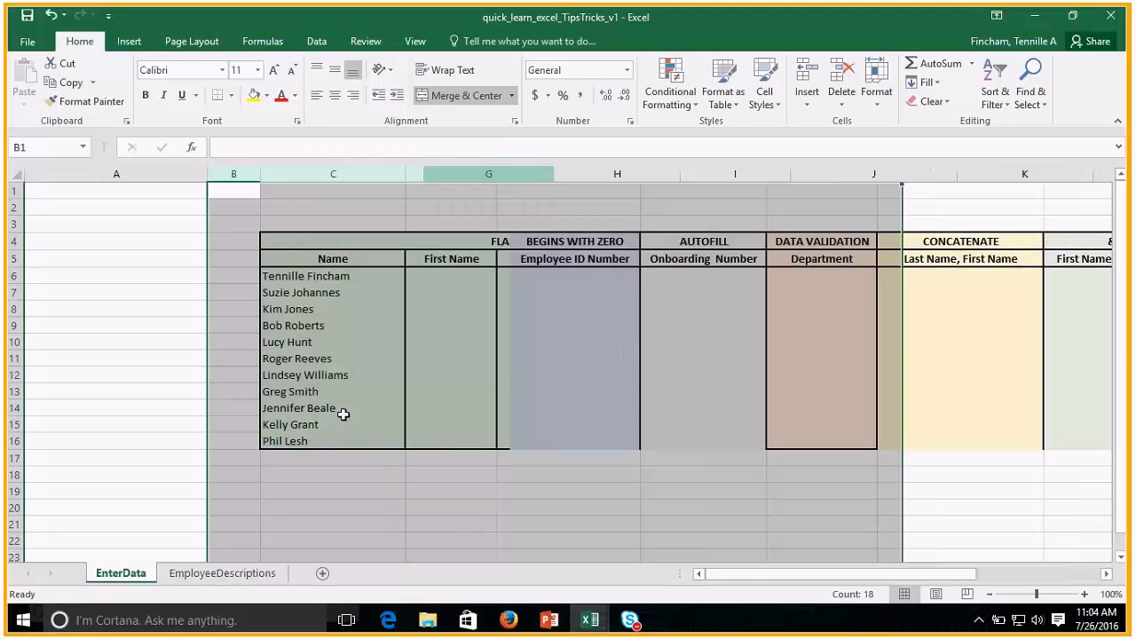
mouse_move(750, 576)
left_mouse_down()
mouse_move(805, 578)
mouse_move(733, 578)
left_mouse_up()
left_click(639, 501)
left_click_drag(207, 177, 75, 178)
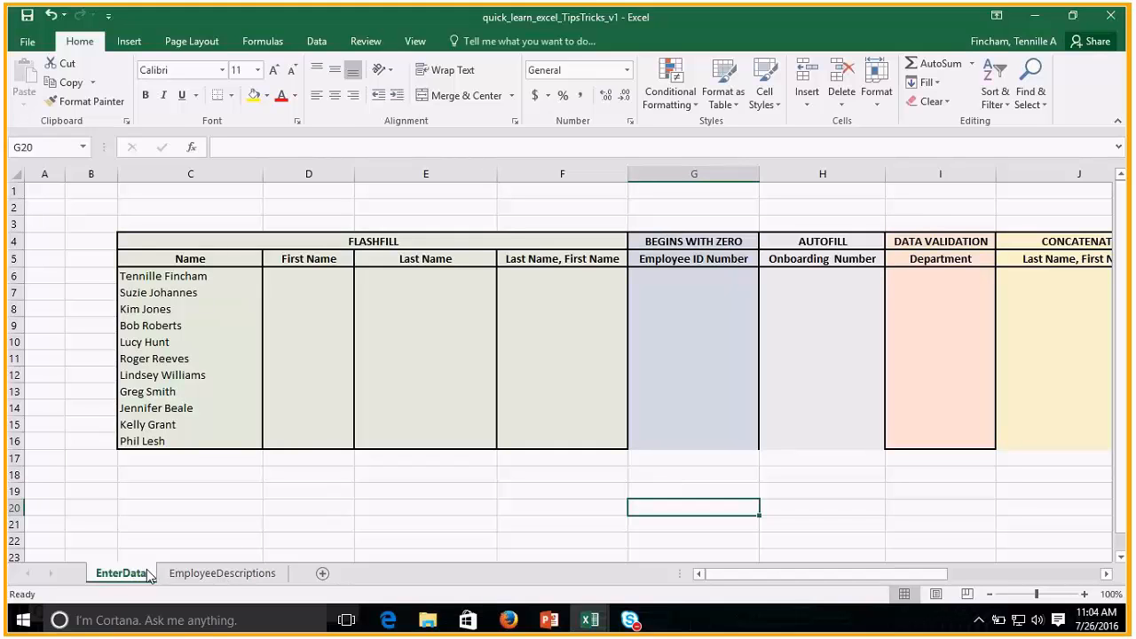
Unhide the HIDDEN1 worksheet, check the EmployeeDescriptions sheet, and return to EnterData.
left_click(205, 575)
left_click(147, 575)
right_click(142, 581)
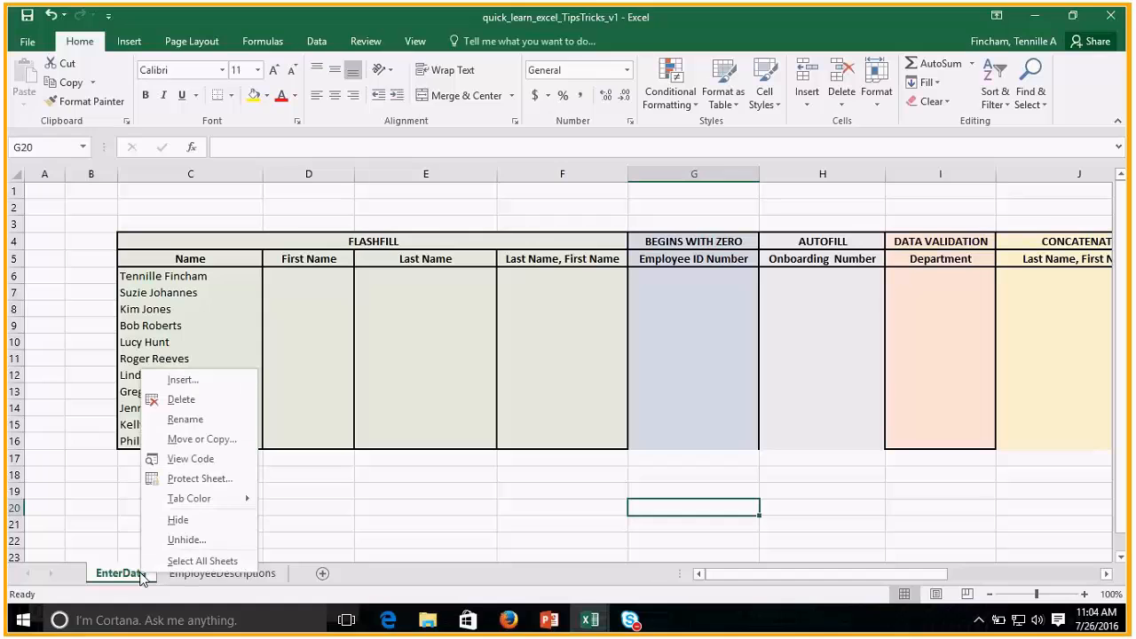
left_click(186, 540)
left_click_drag(177, 450, 285, 364)
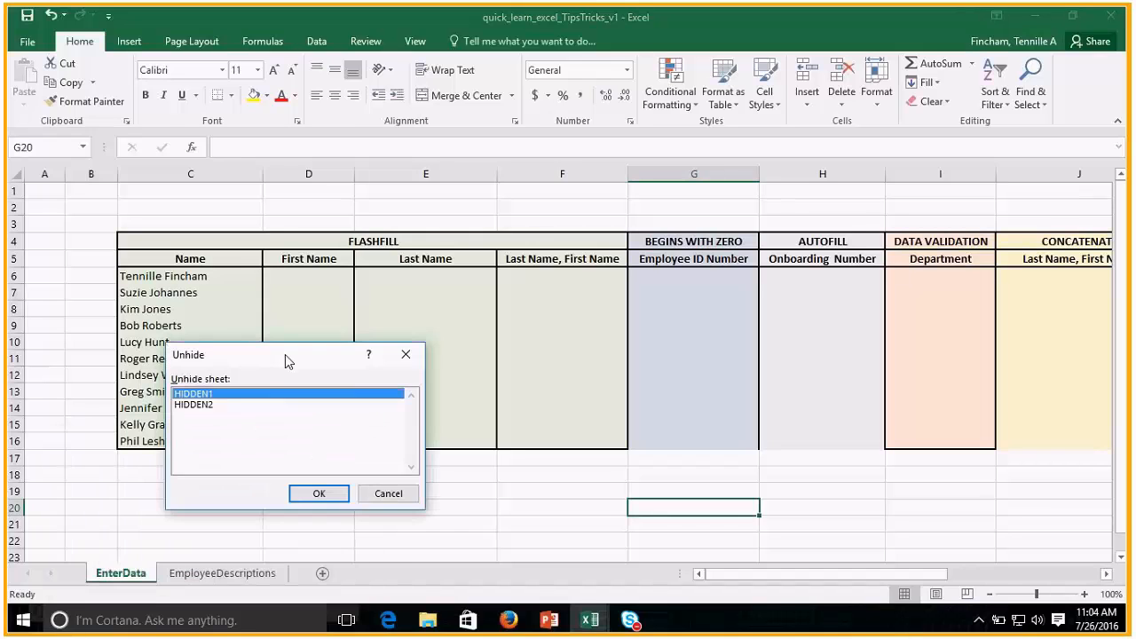
left_click(213, 404)
left_click(213, 395)
left_click(211, 407)
left_click(207, 395)
left_click(310, 496)
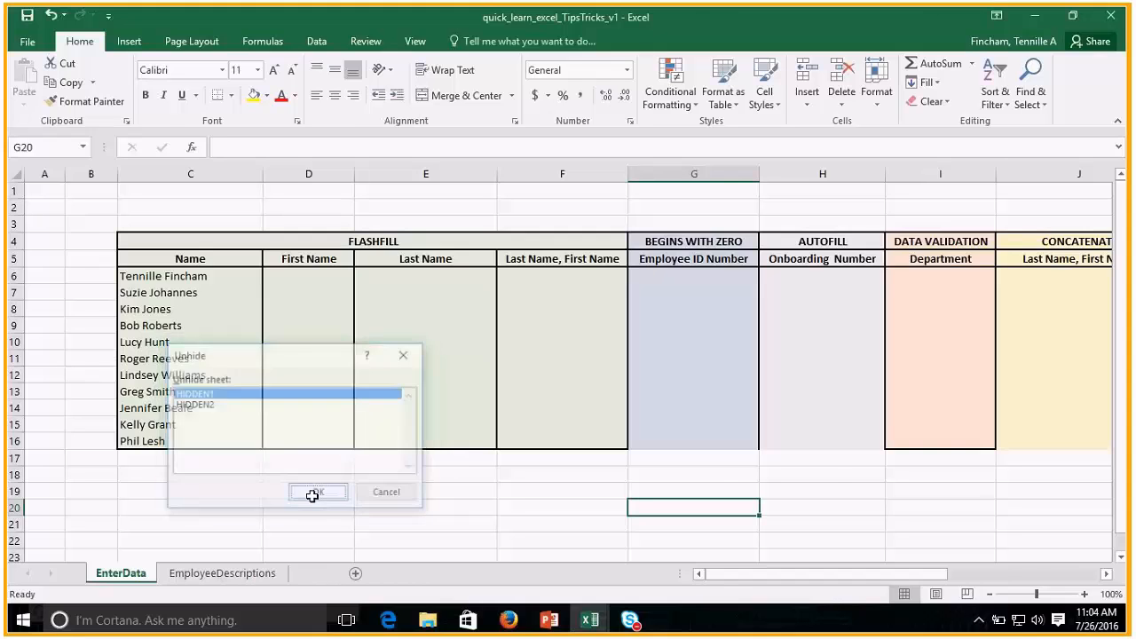
left_click(228, 583)
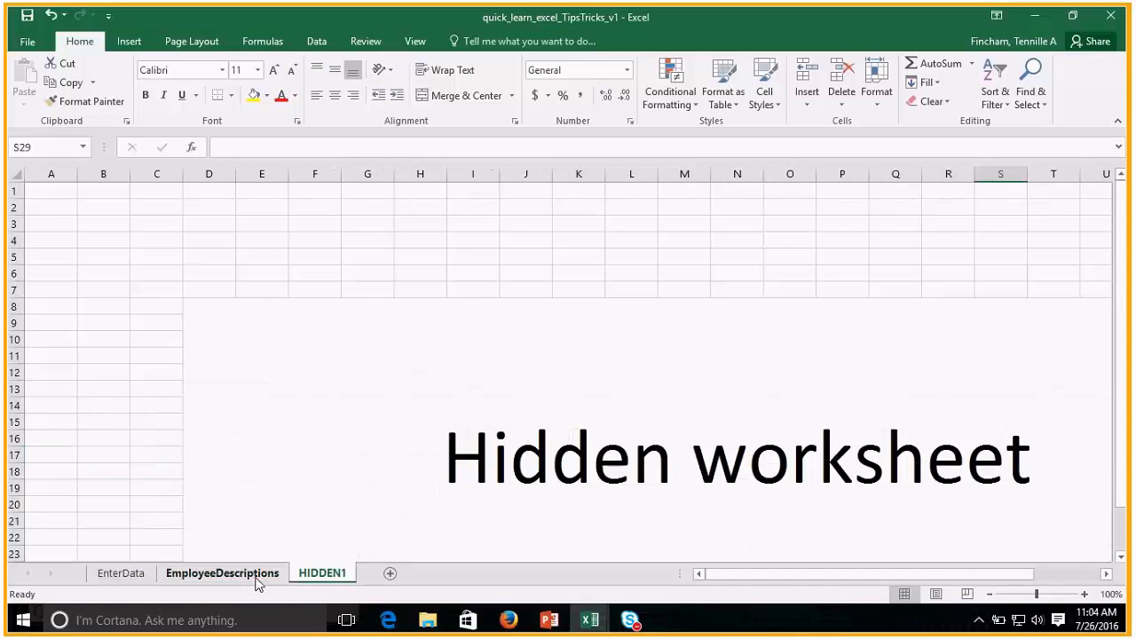
left_click(256, 577)
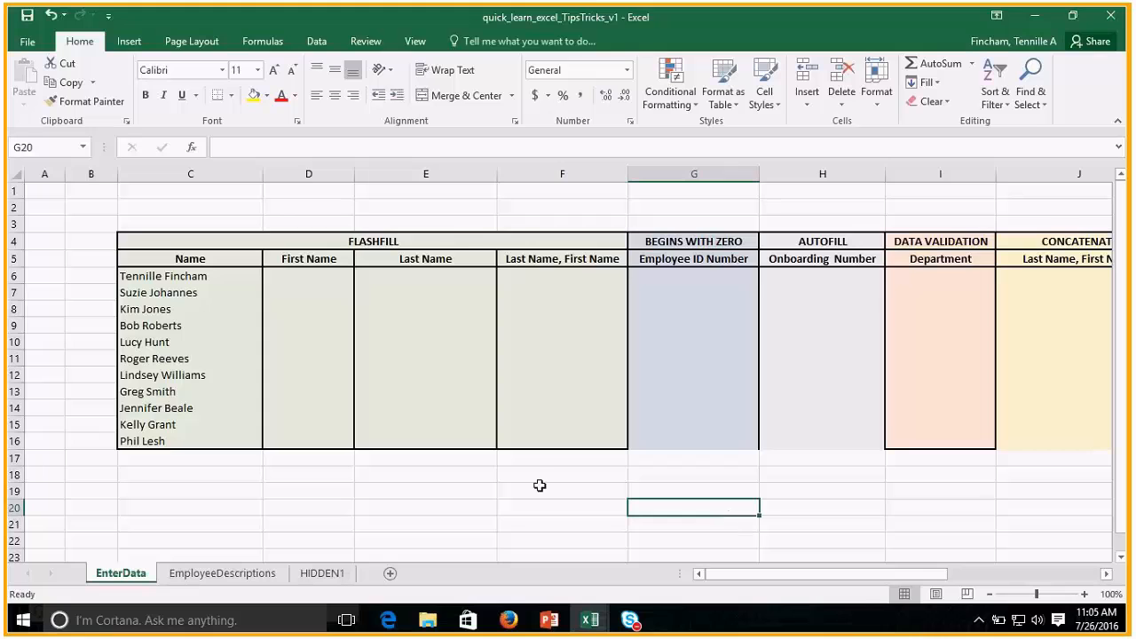
Examine the full names listed in the Name column beside the empty First Name column.
left_click(197, 281)
left_click(196, 294)
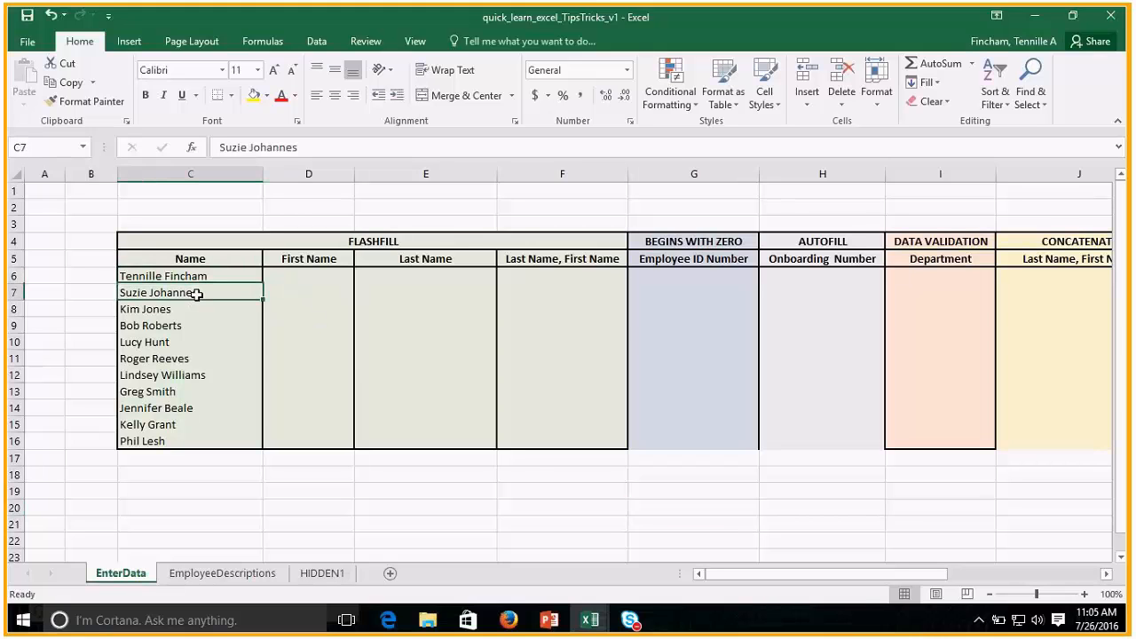
left_click(192, 312)
left_click(189, 329)
left_click(182, 344)
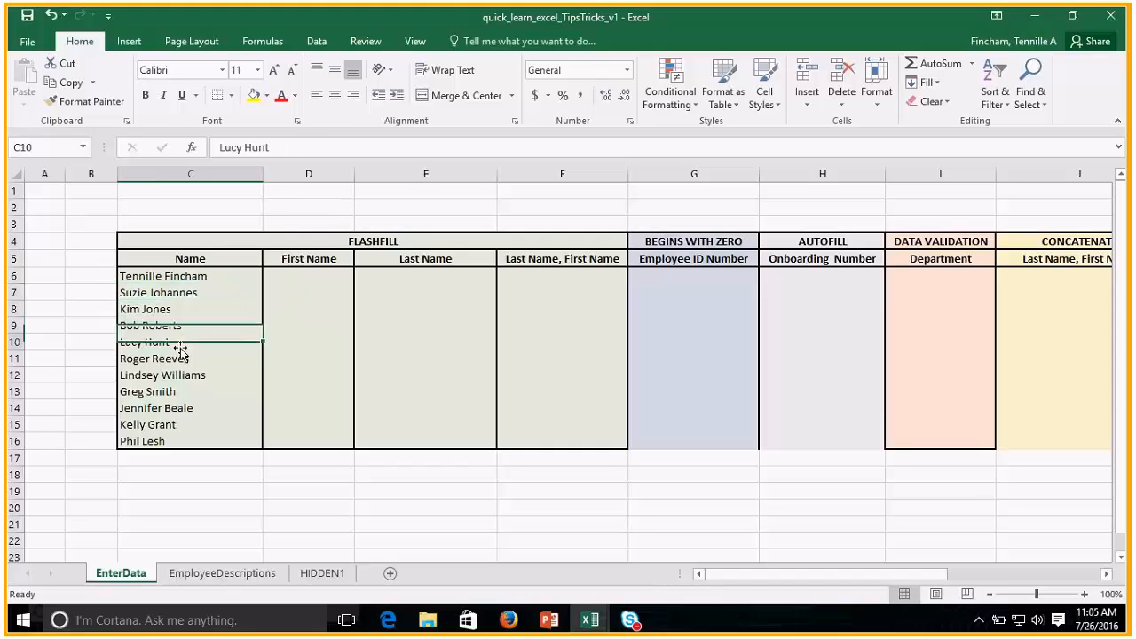
left_click(176, 393)
left_click(172, 409)
left_click(169, 425)
left_click(172, 291)
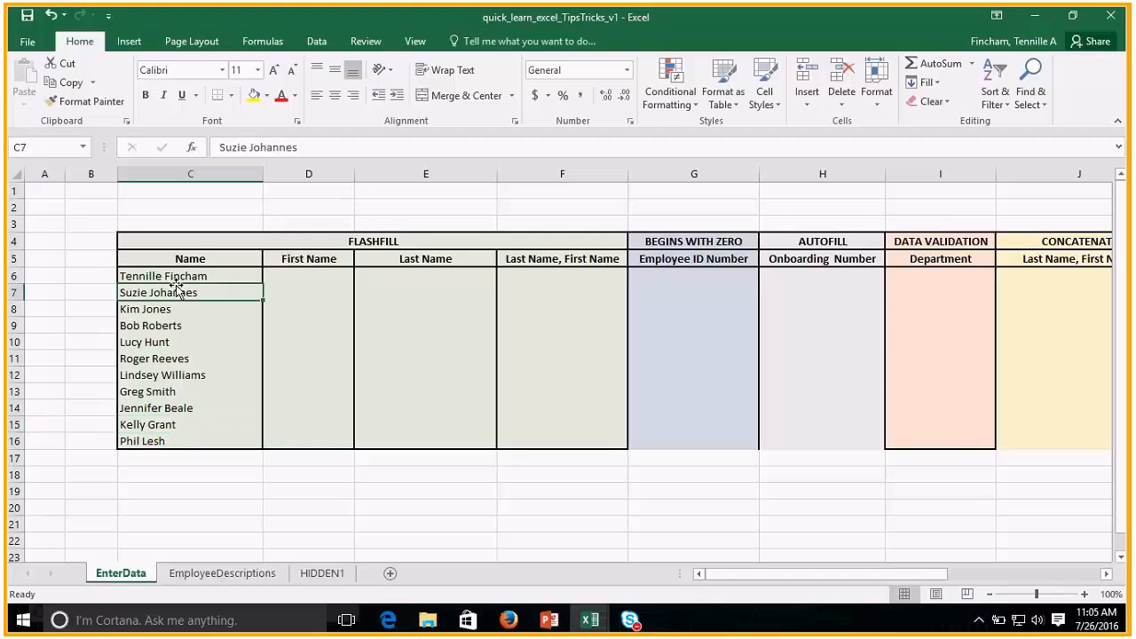
left_click(183, 280)
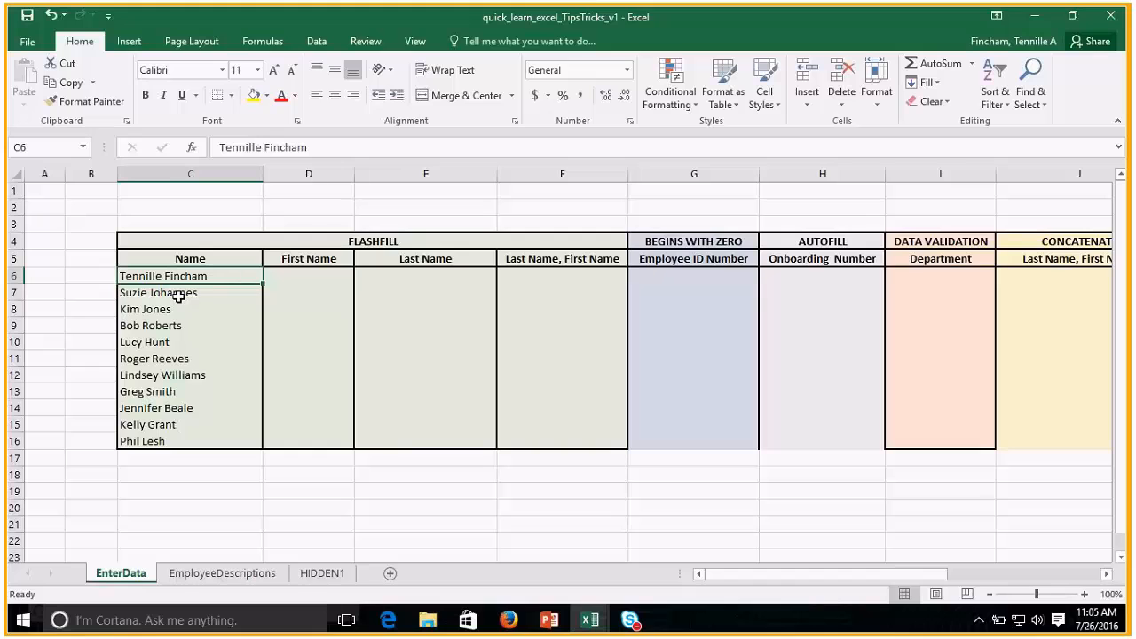
left_click(304, 279)
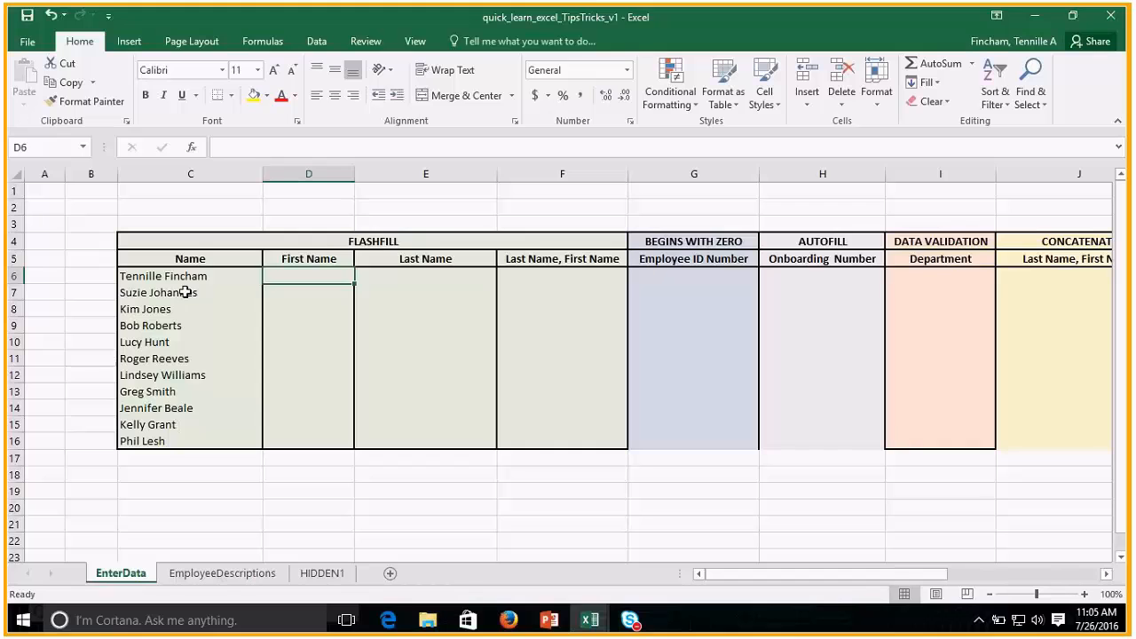
left_click(153, 276)
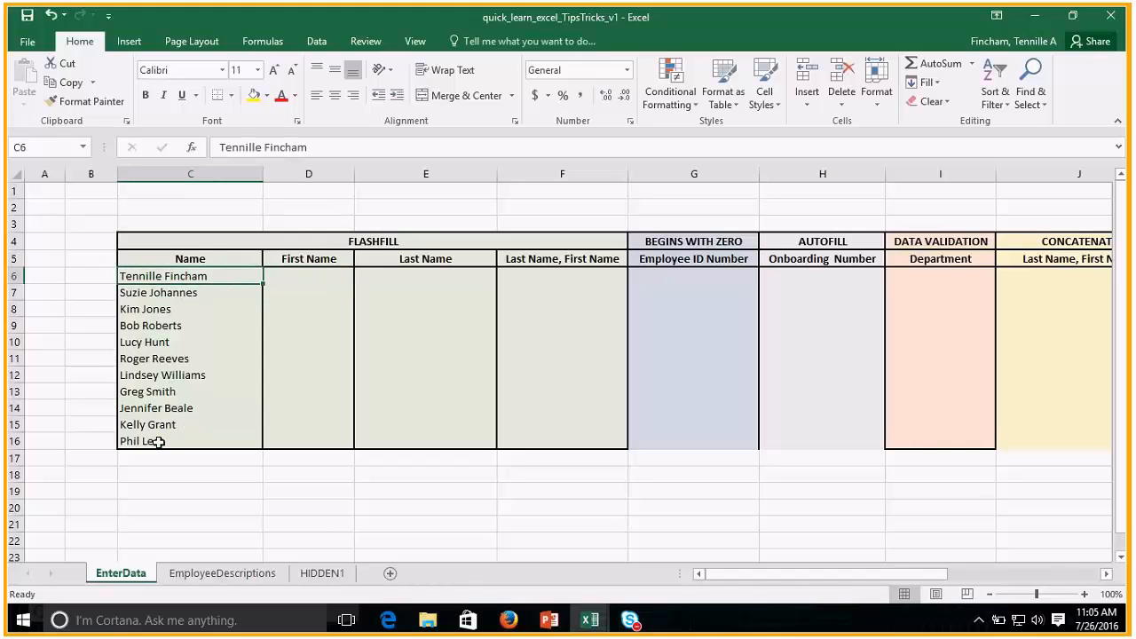
Enter the first two employees' first names in D6 and D7, and accept the Flash Fill suggestions for the rest of the column.
left_click(293, 281)
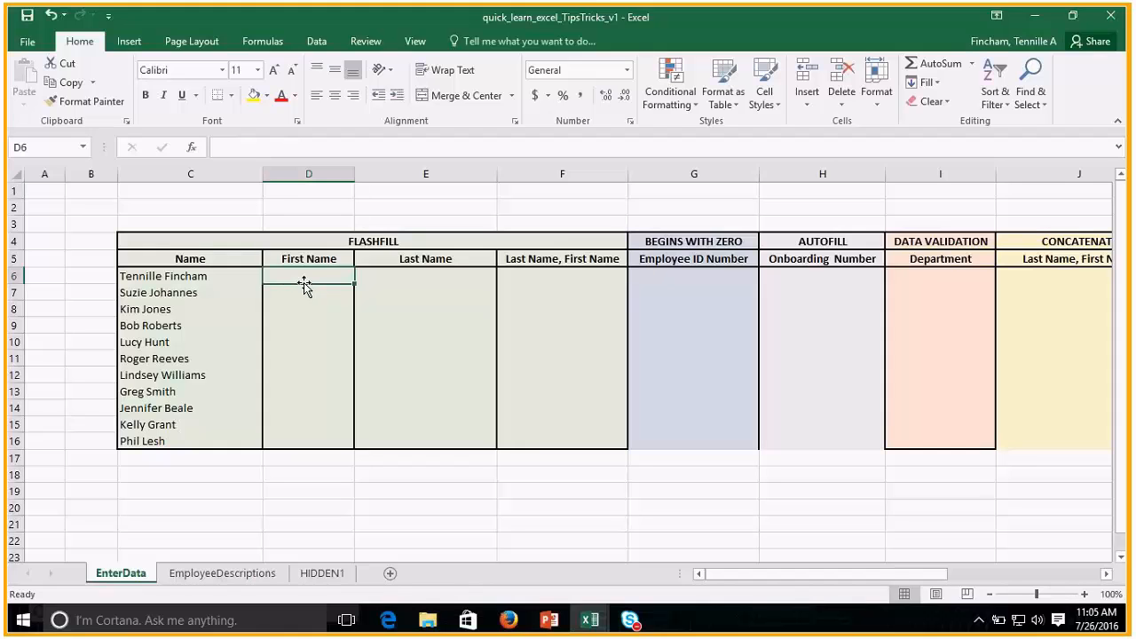
type("Tennille")
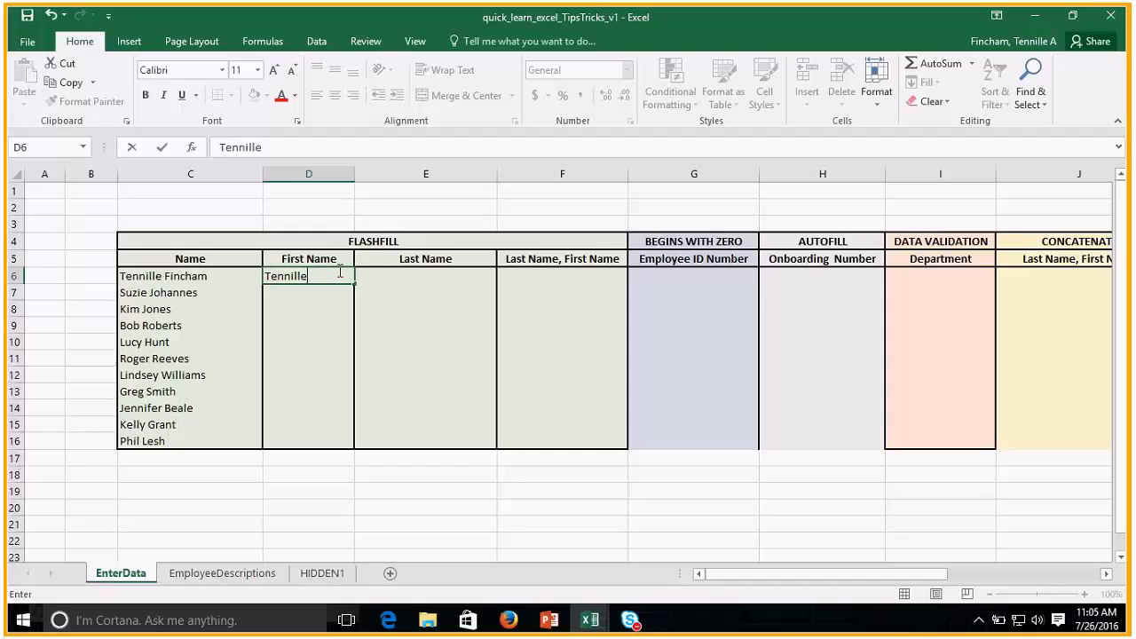
key("Return")
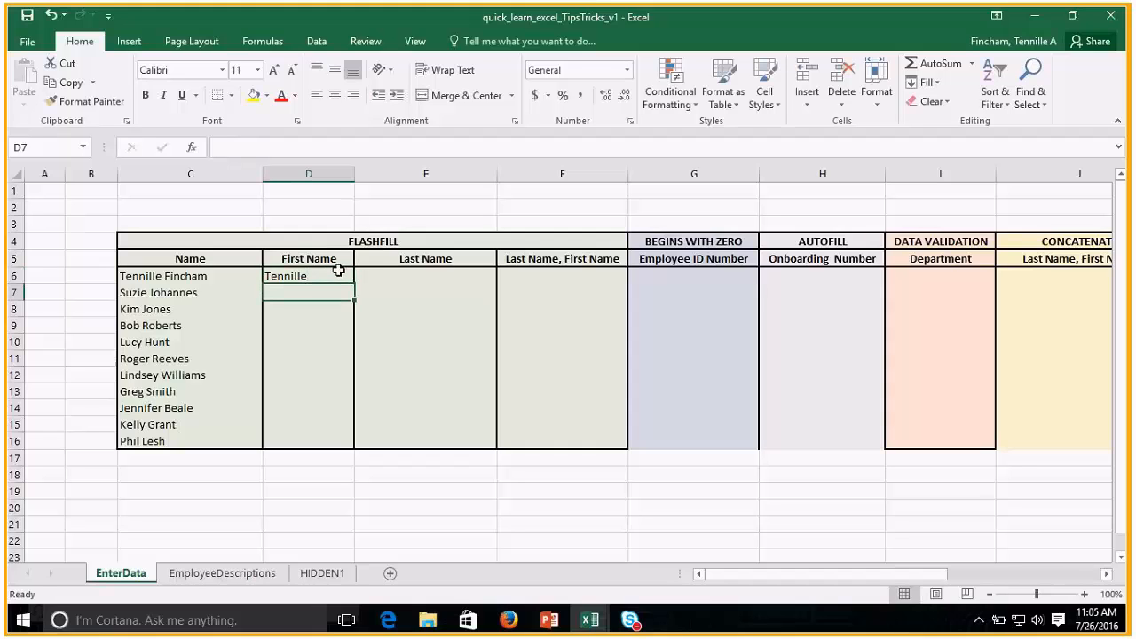
type("Suzie")
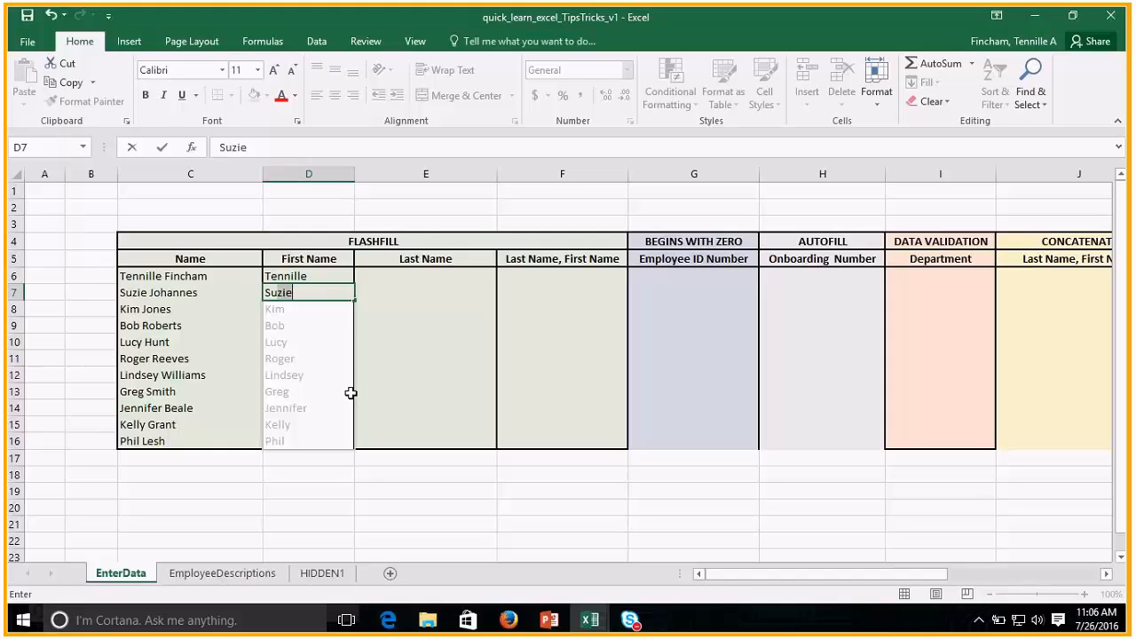
key("Return")
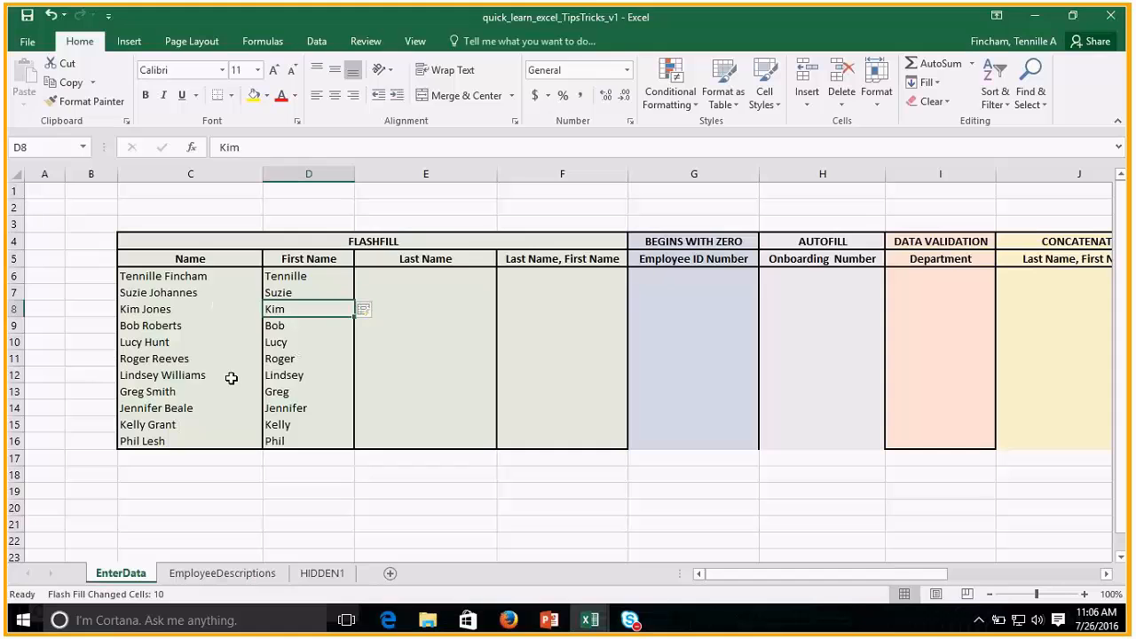
Enter the first two employees' last names in E6 and E7, discarding the Flash Fill suggestions for the remaining rows.
left_click(424, 278)
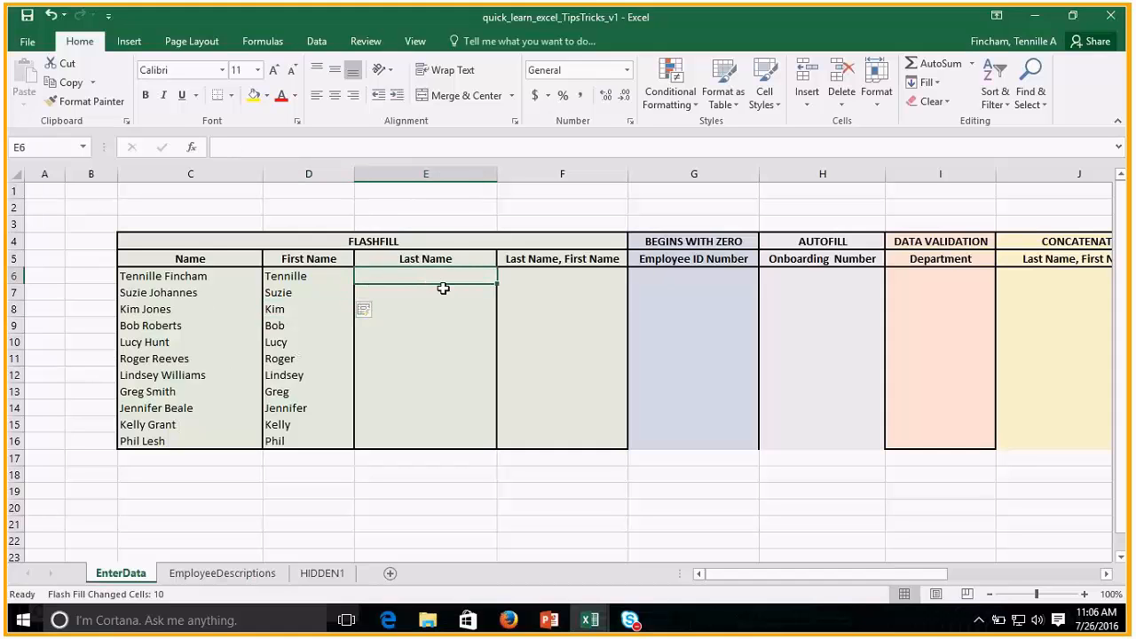
type("Fincham")
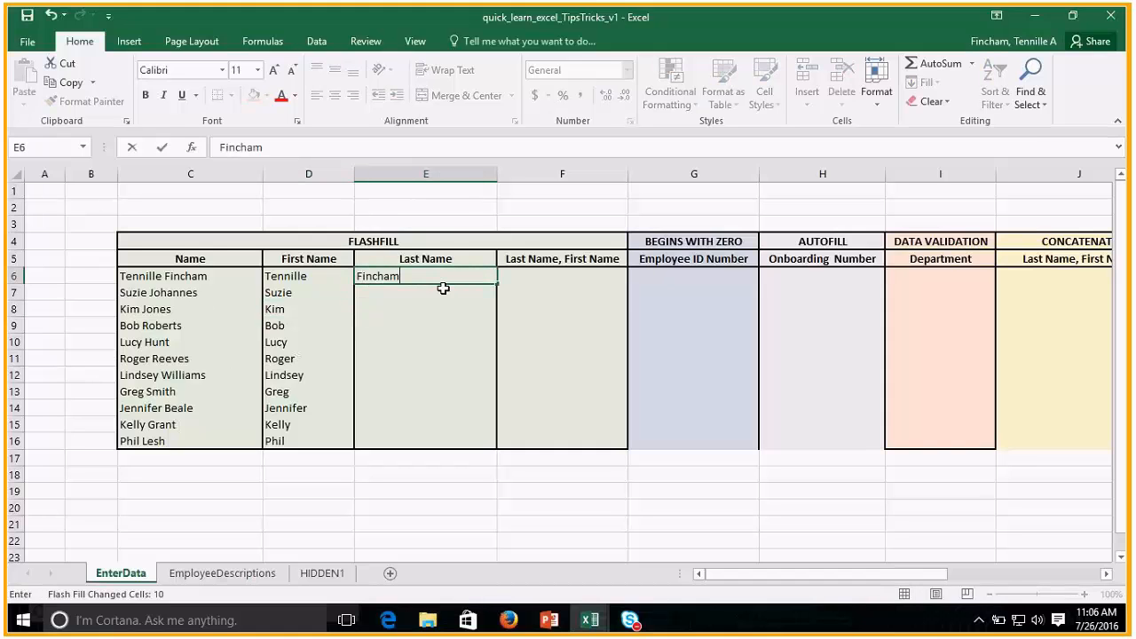
key("Return")
type("Johannes")
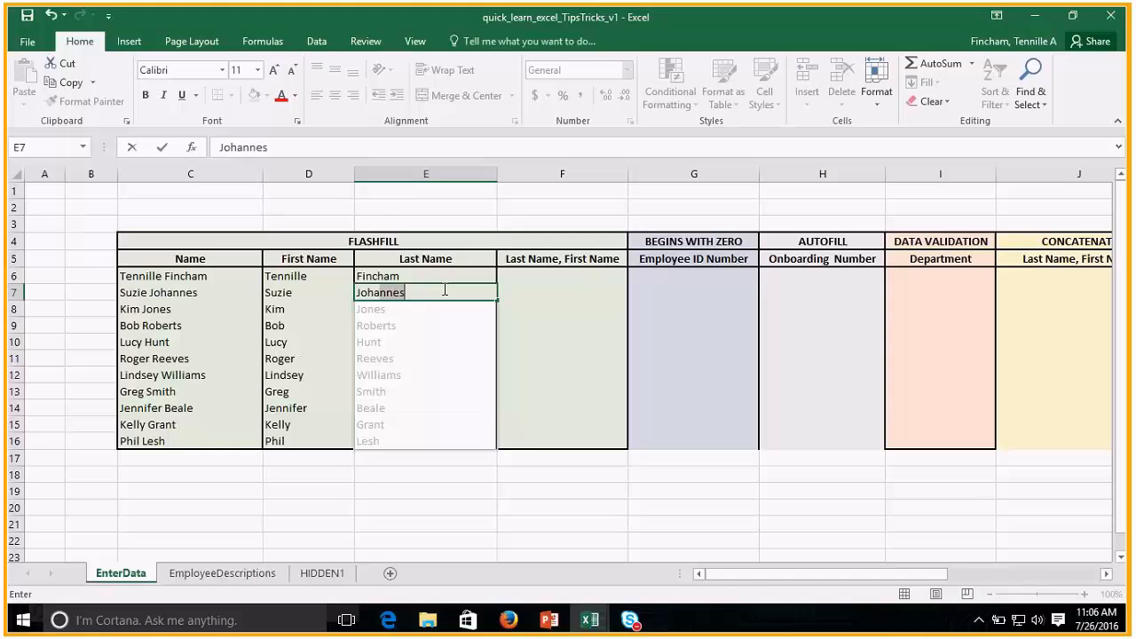
key("BackSpace")
key("BackSpace")
key("BackSpace")
key("BackSpace")
type("a")
key("BackSpace")
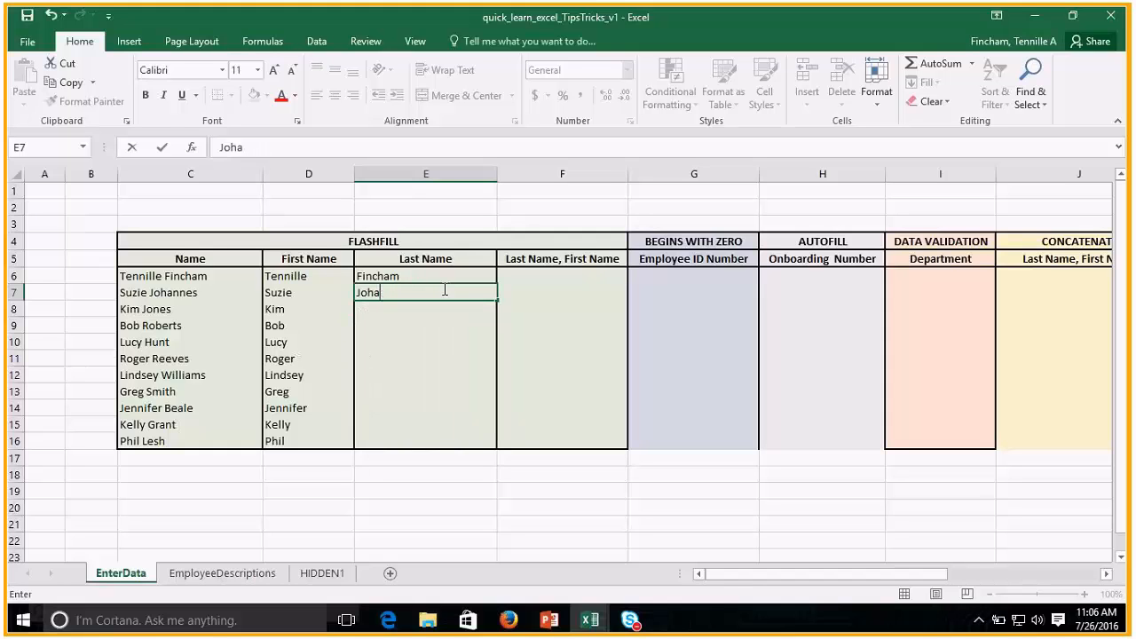
type("nnes")
key("Return")
Fill the Last Name column from E7 down to E16 and set the fill option to Flash Fill.
left_click(443, 289)
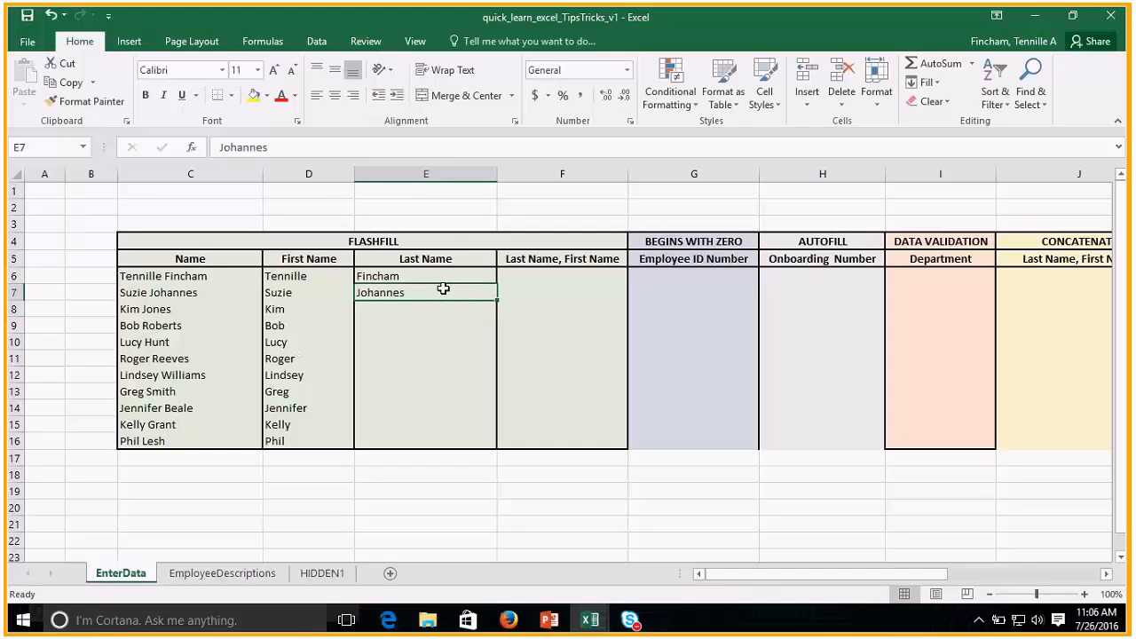
key("Down")
key("Down")
key("Up")
key("Up")
left_click_drag(498, 301, 490, 446)
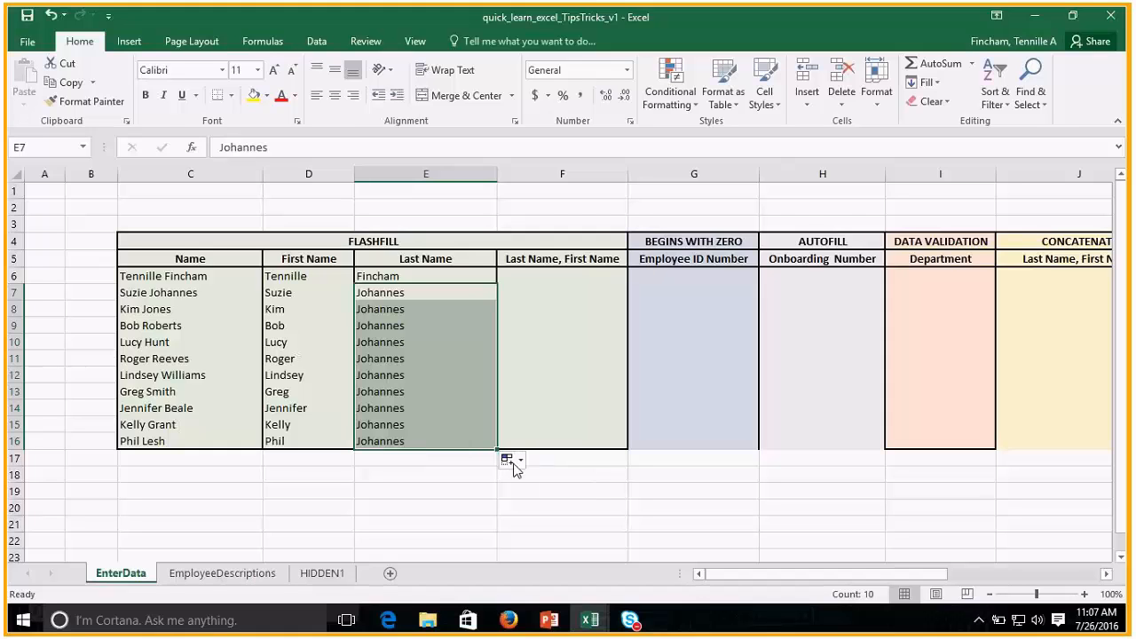
left_click(520, 460)
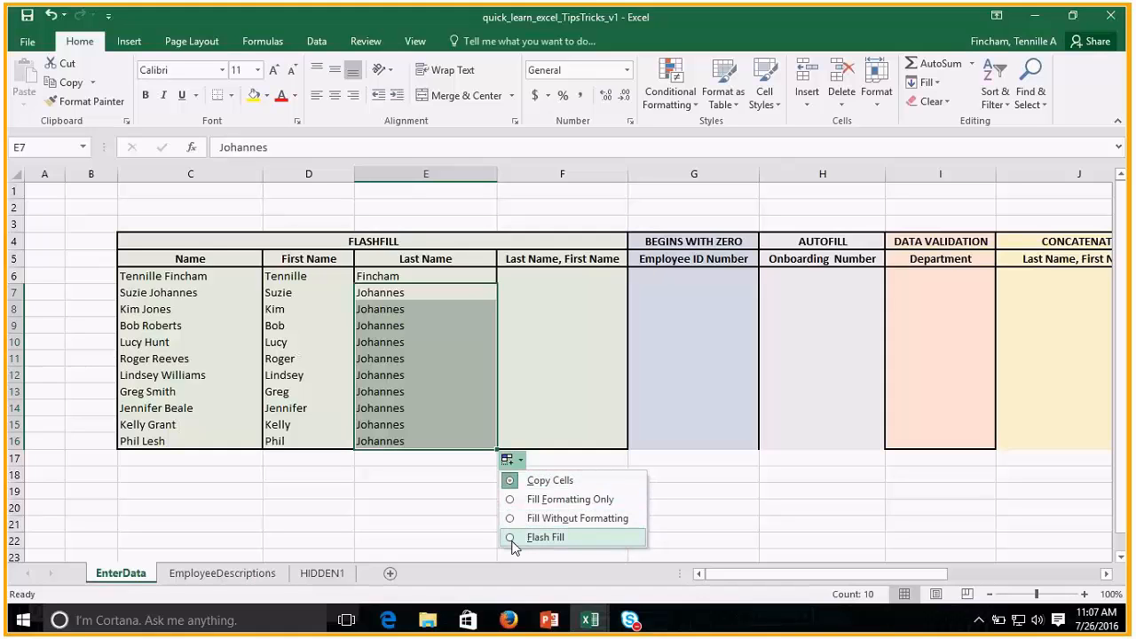
left_click(542, 537)
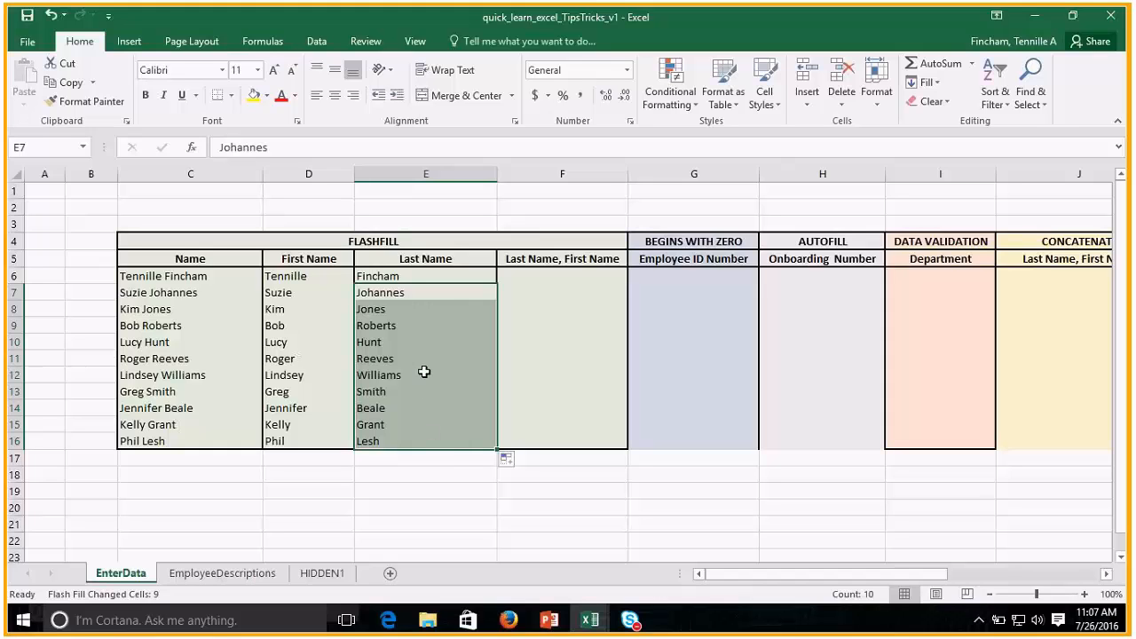
Enter the first two employees' names as last name, first name in F6 and F7, accepting Flash Fill for the remaining rows.
left_click(541, 279)
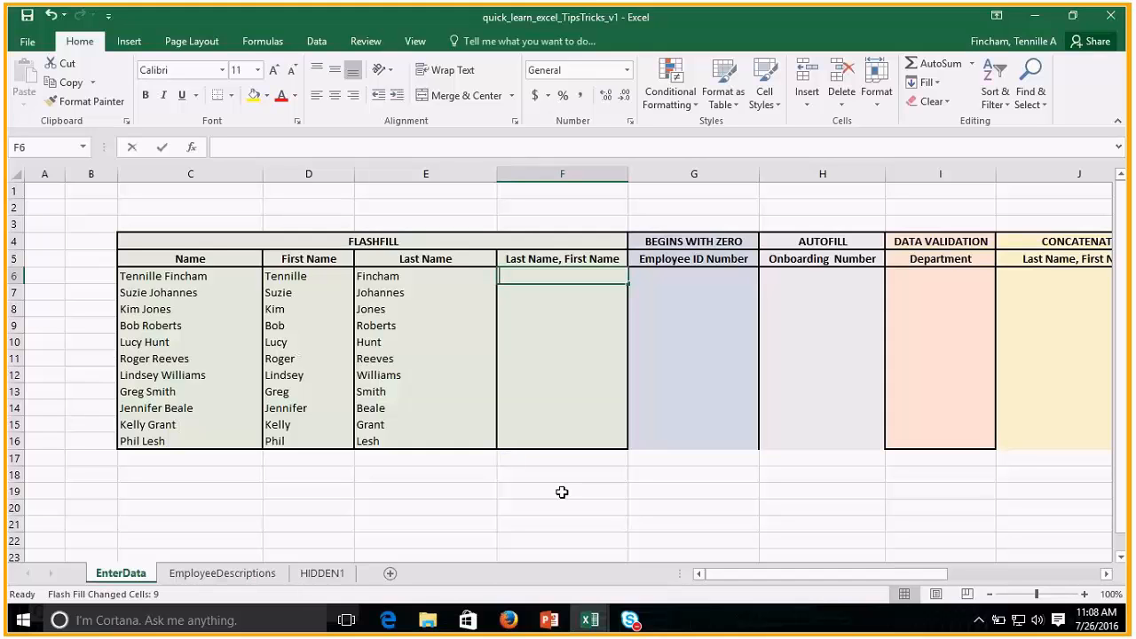
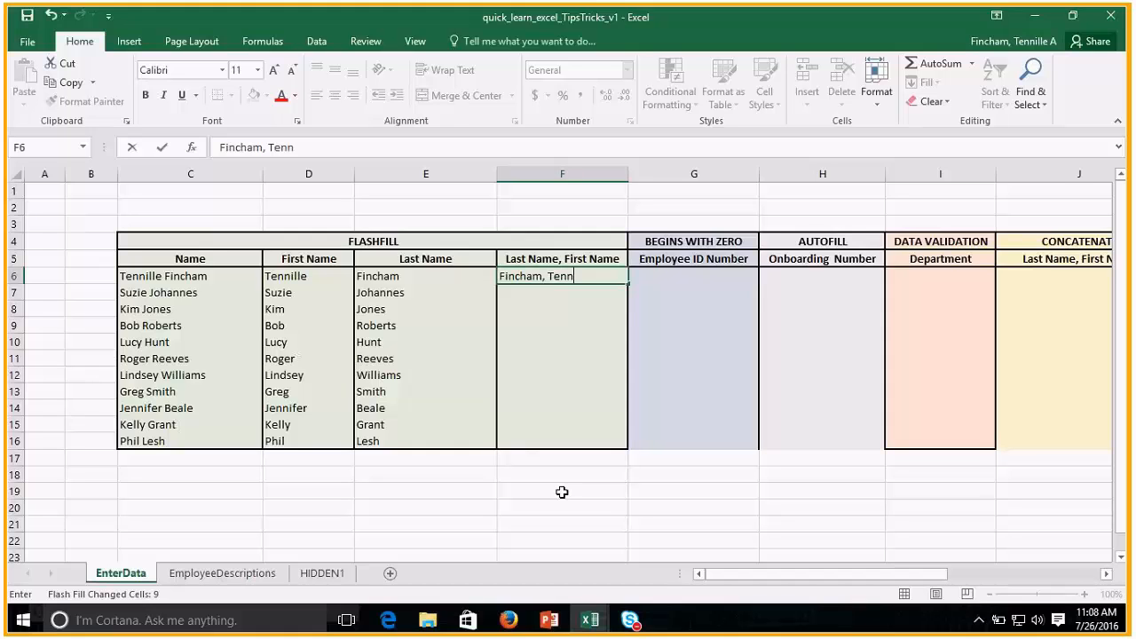
key("Return")
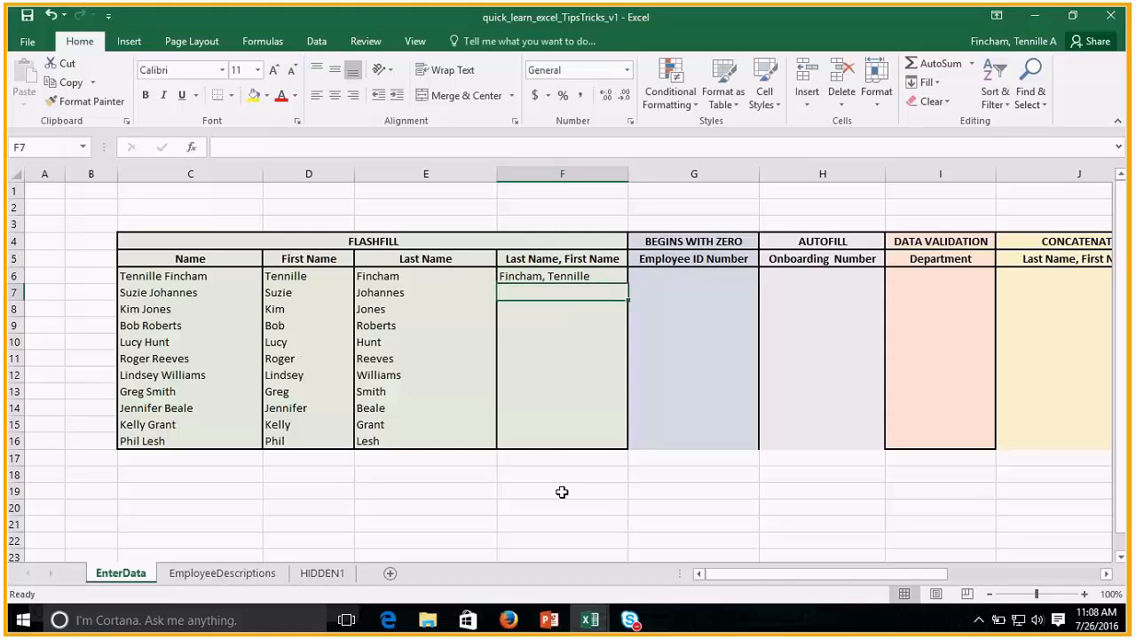
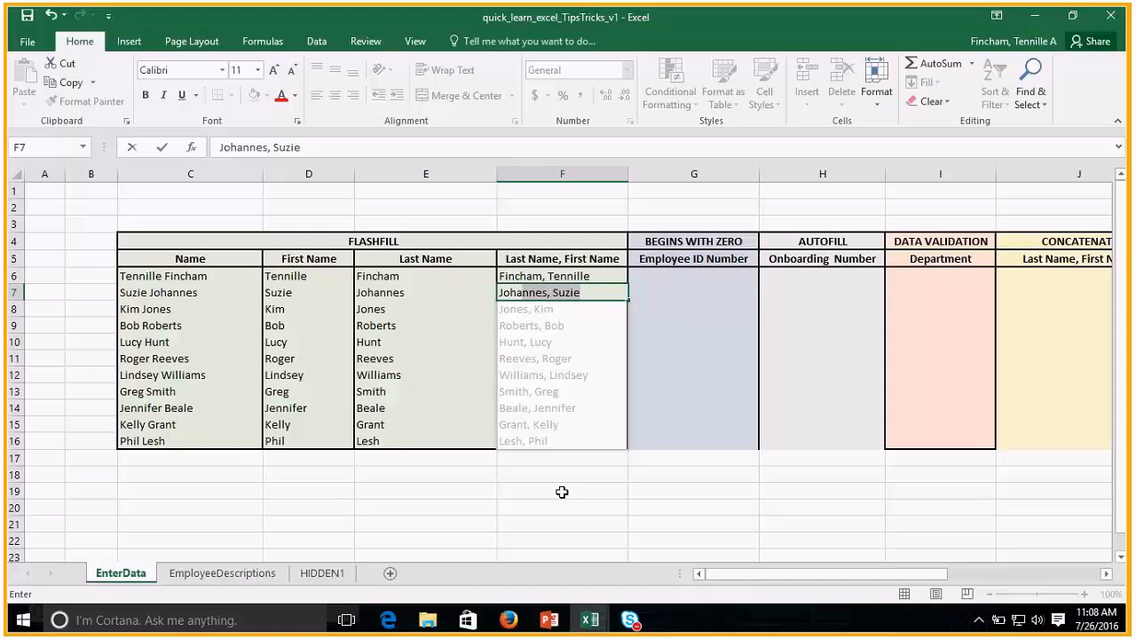
key("Return")
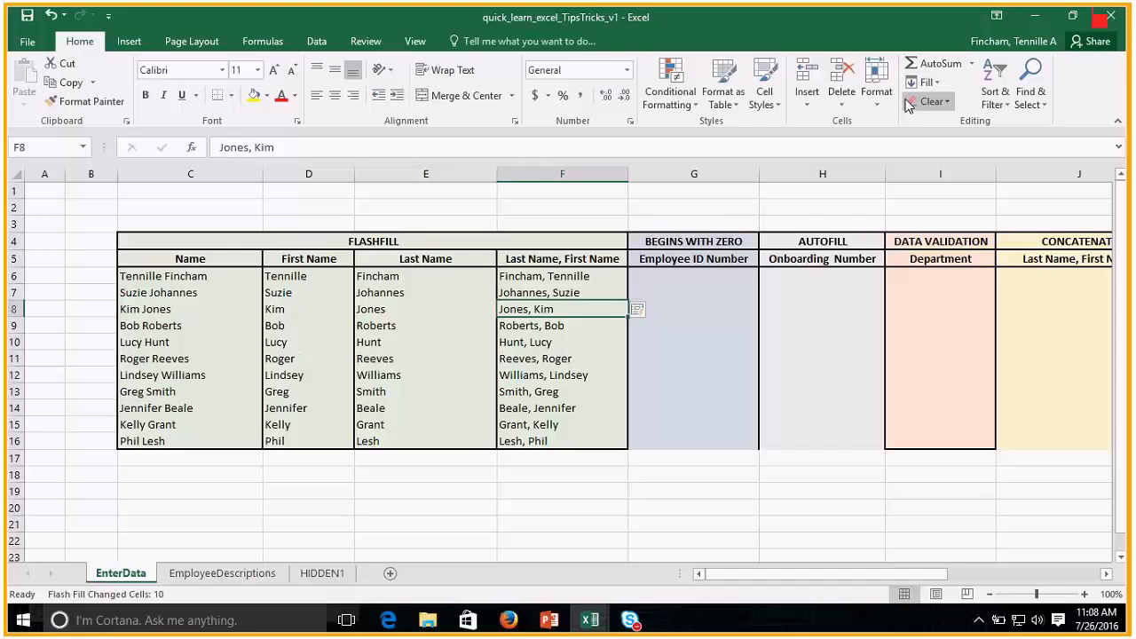
Enter the first employee's ID number with leading zeros in G6.
left_click(695, 279)
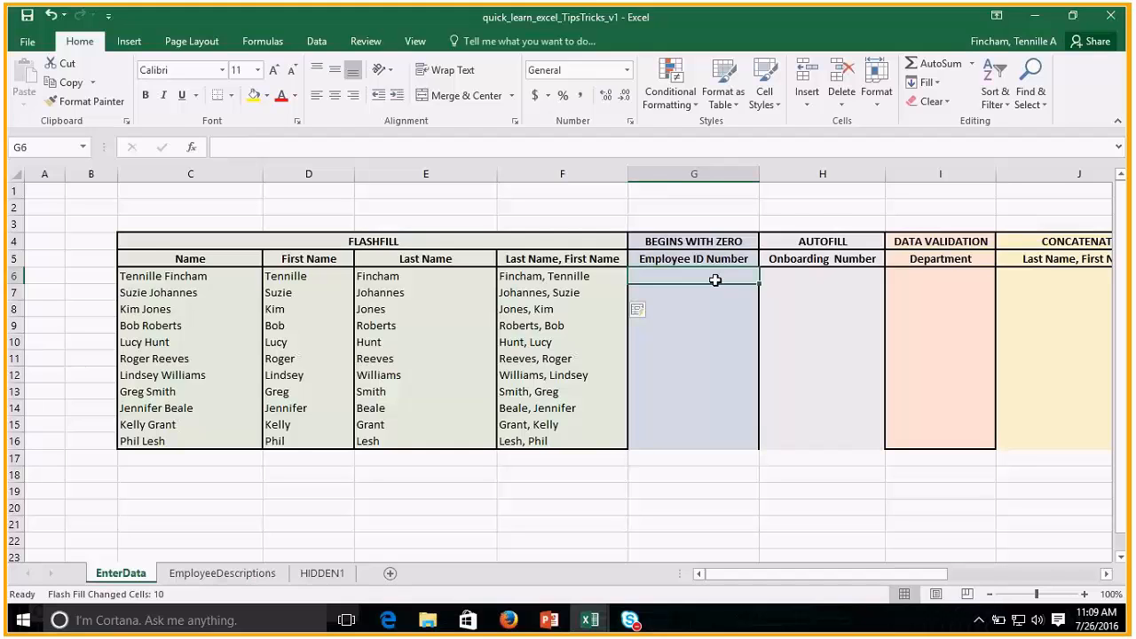
type("000000")
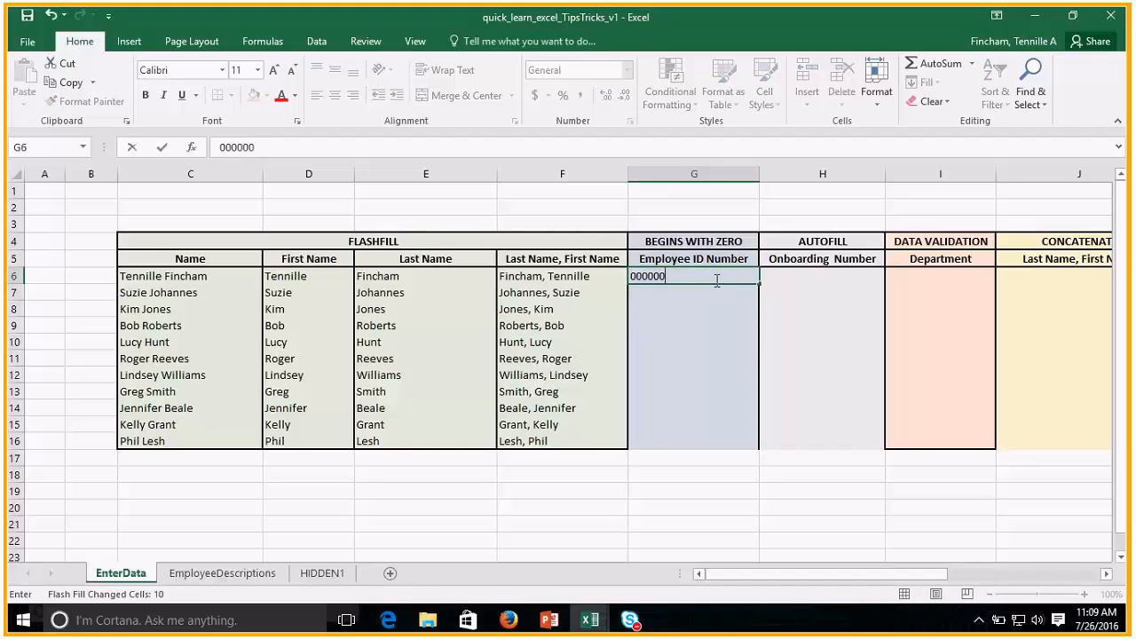
type("090098")
key("Return")
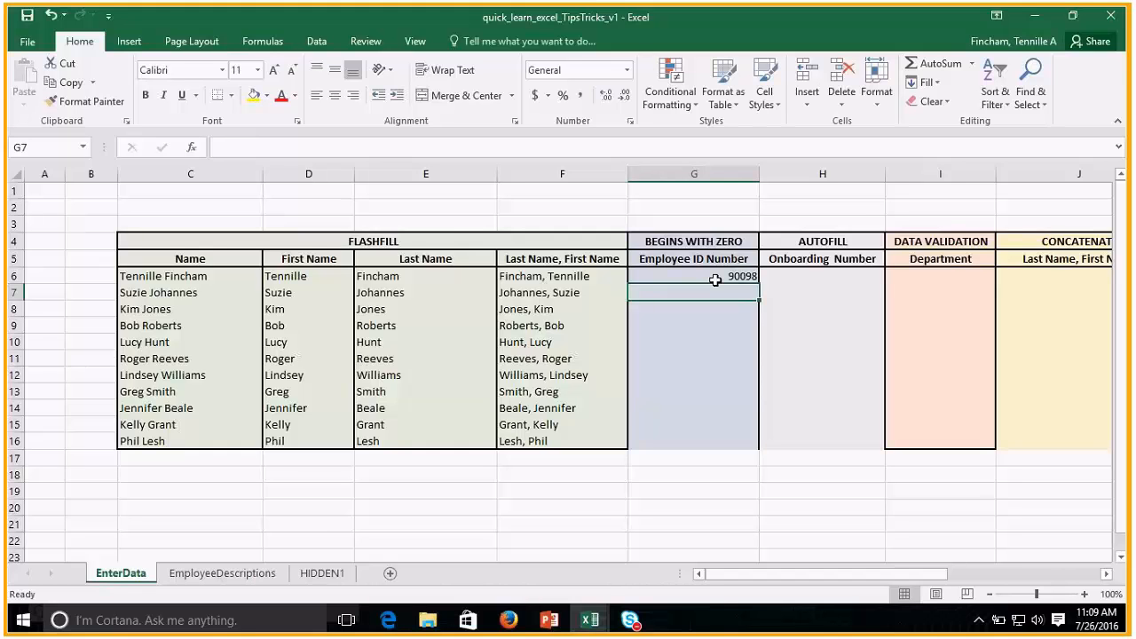
Replace the first employee's ID number in G6 with a text entry starting with an apostrophe to keep its leading zeros.
left_click(714, 280)
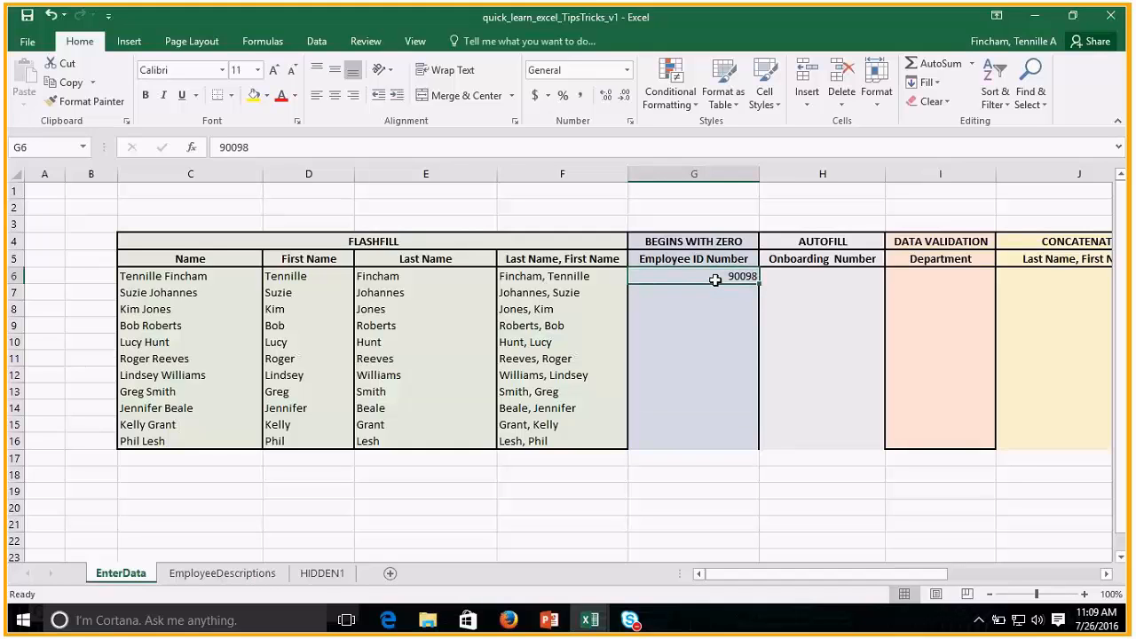
key("BackSpace")
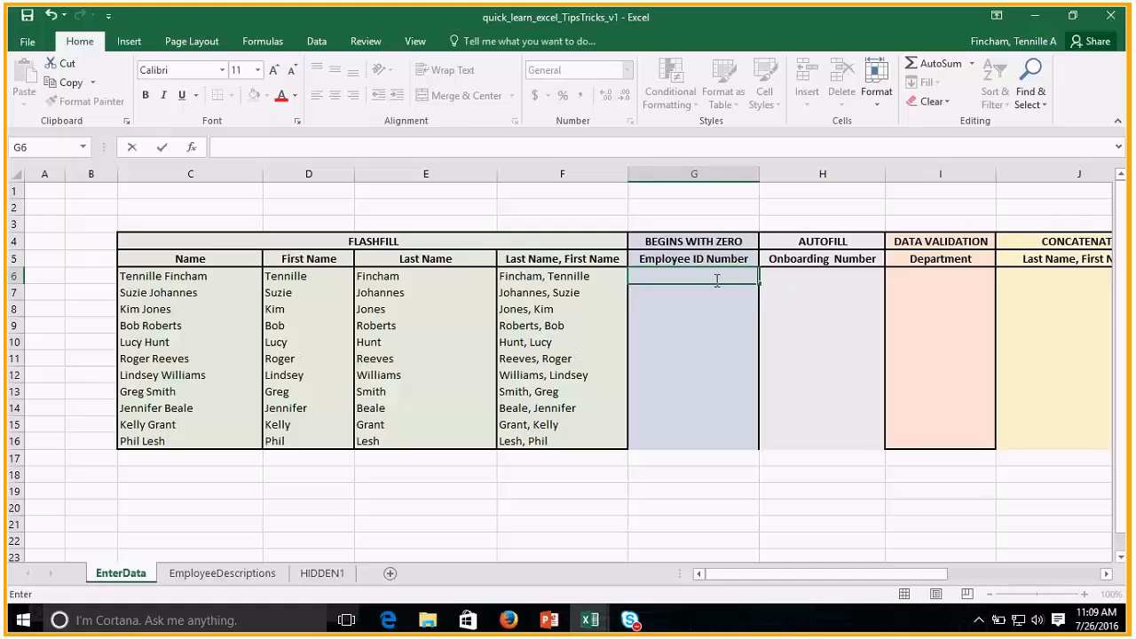
type("'0000009099")
key("Return")
Fill the Employee ID Number column from G6 down to G16 as an increasing series.
left_click(715, 280)
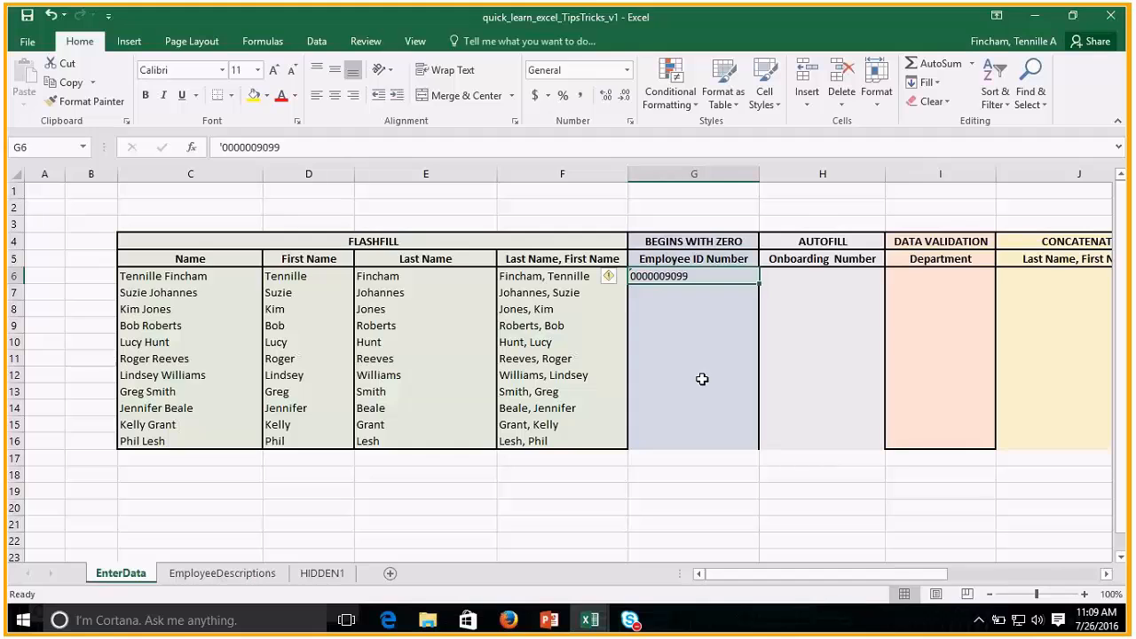
left_click_drag(759, 282, 761, 450)
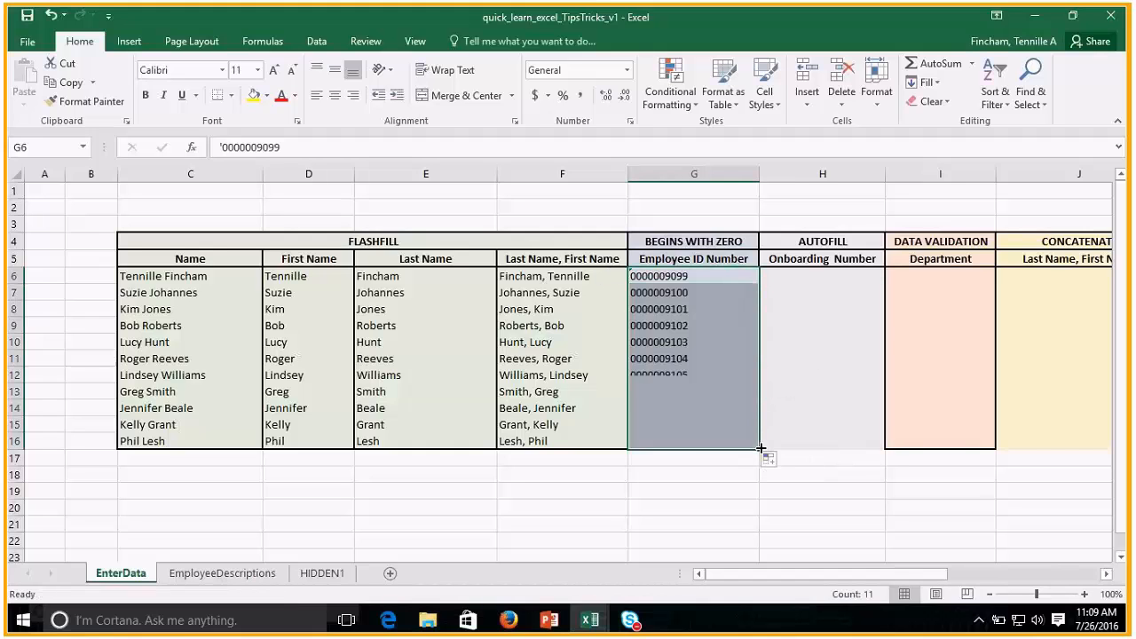
left_click(693, 277)
left_click(693, 293)
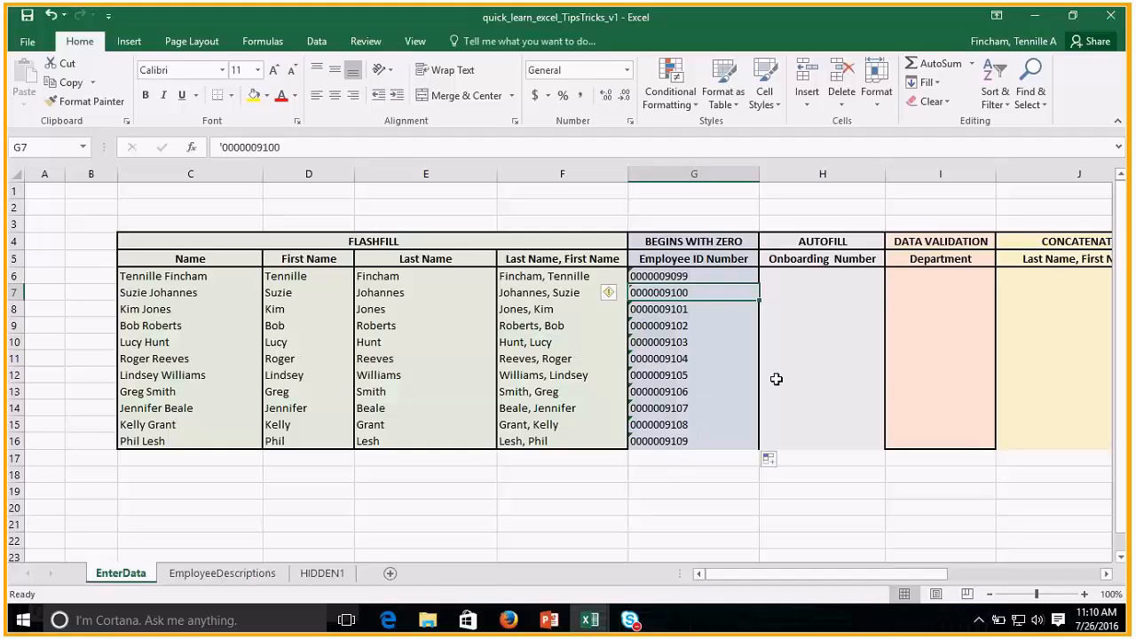
Enter 1, 4 and 7 as the first three onboarding numbers in H6, H7 and H8.
left_click(805, 279)
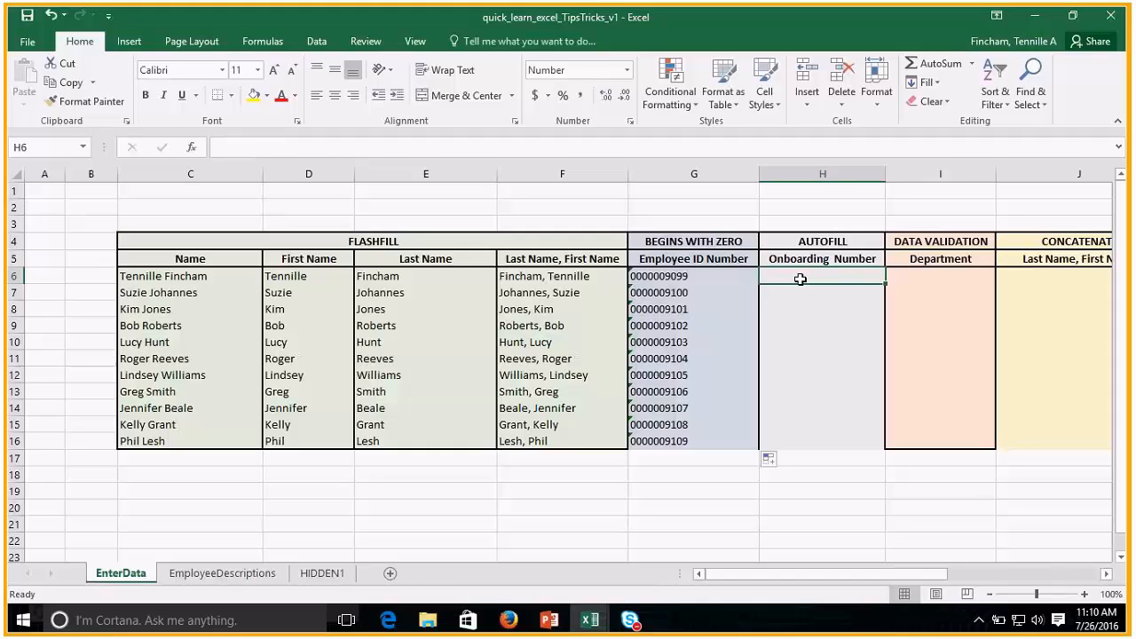
left_click(734, 278)
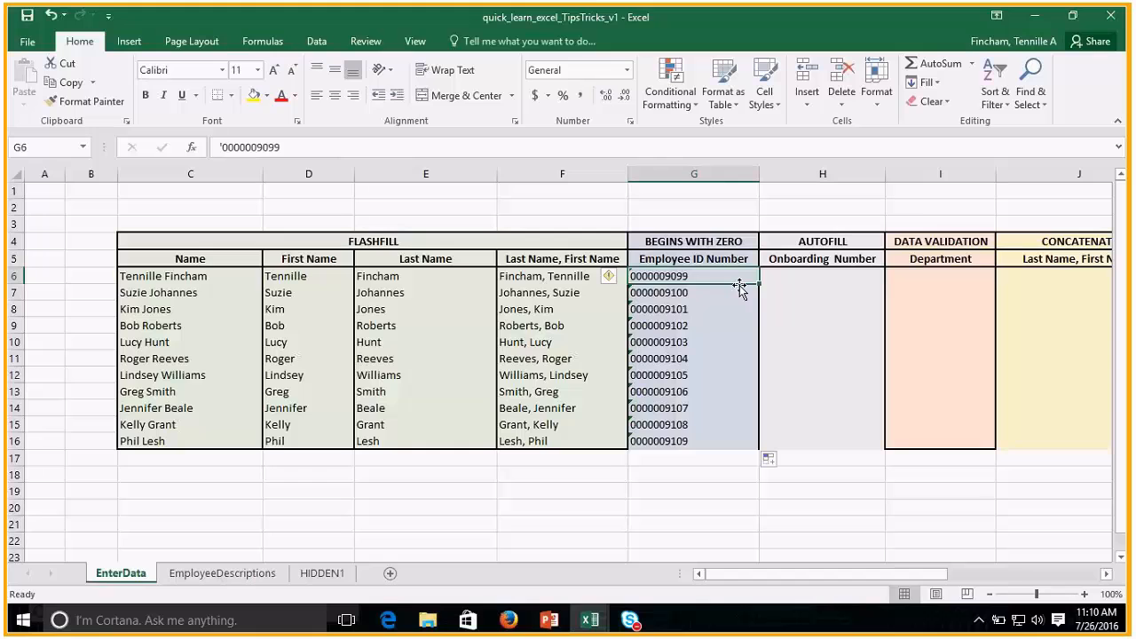
left_click(802, 278)
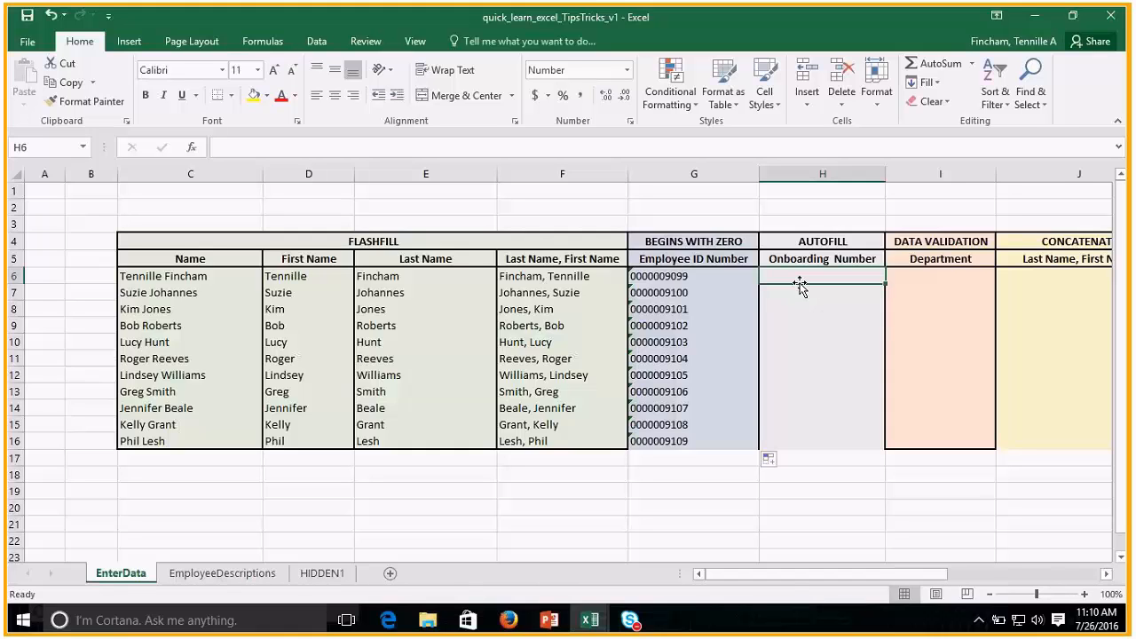
type("1")
key("Return")
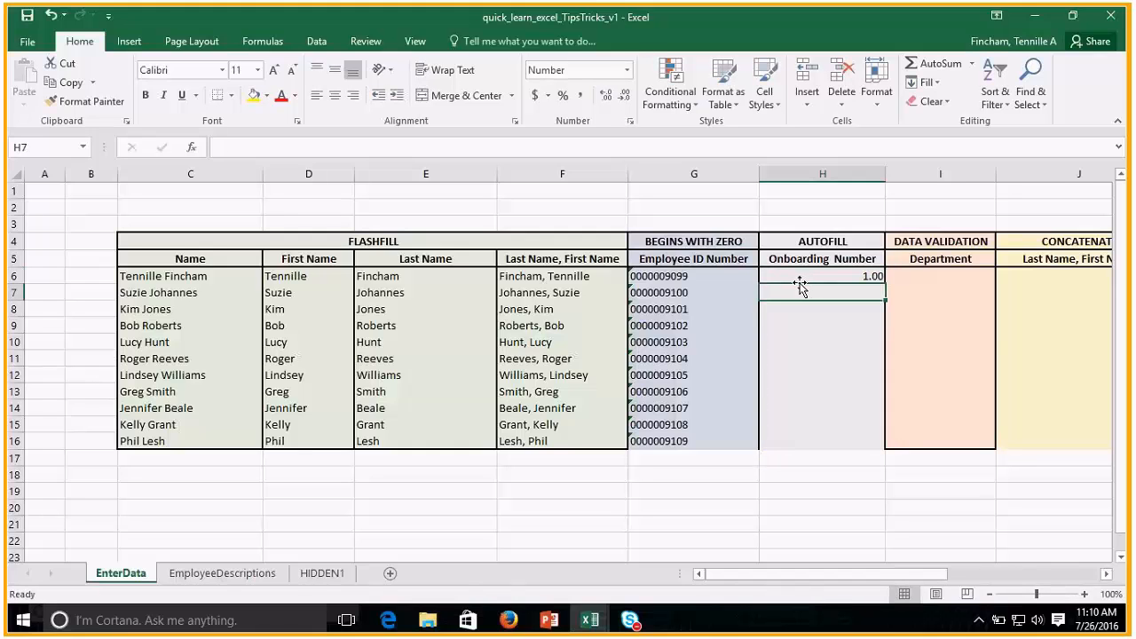
type("4")
key("Return")
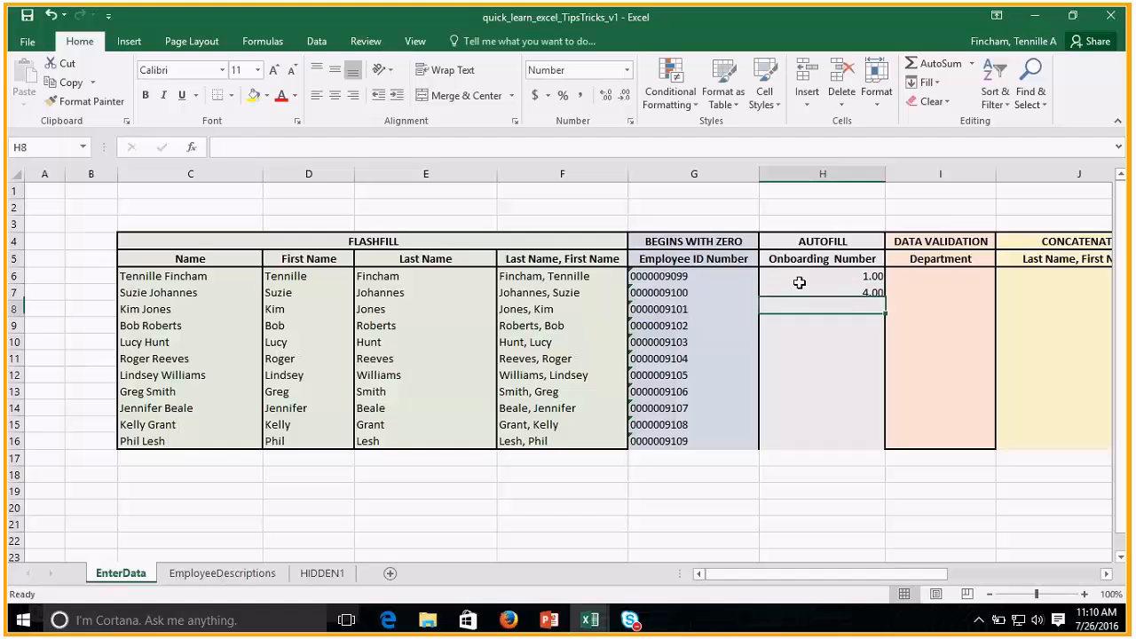
type("7")
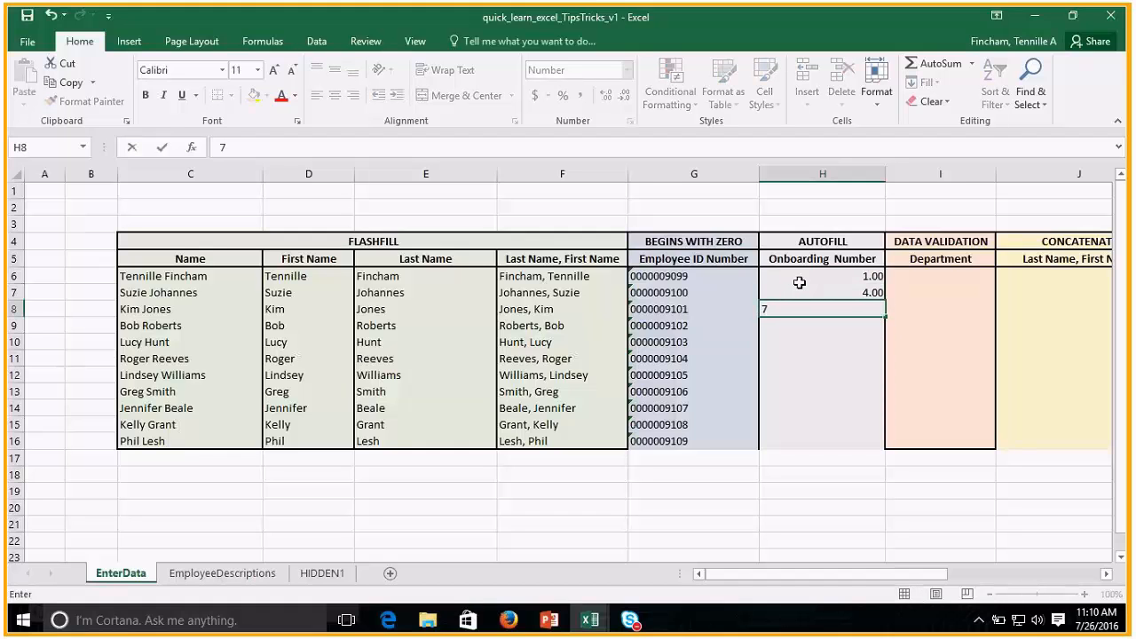
key("Return")
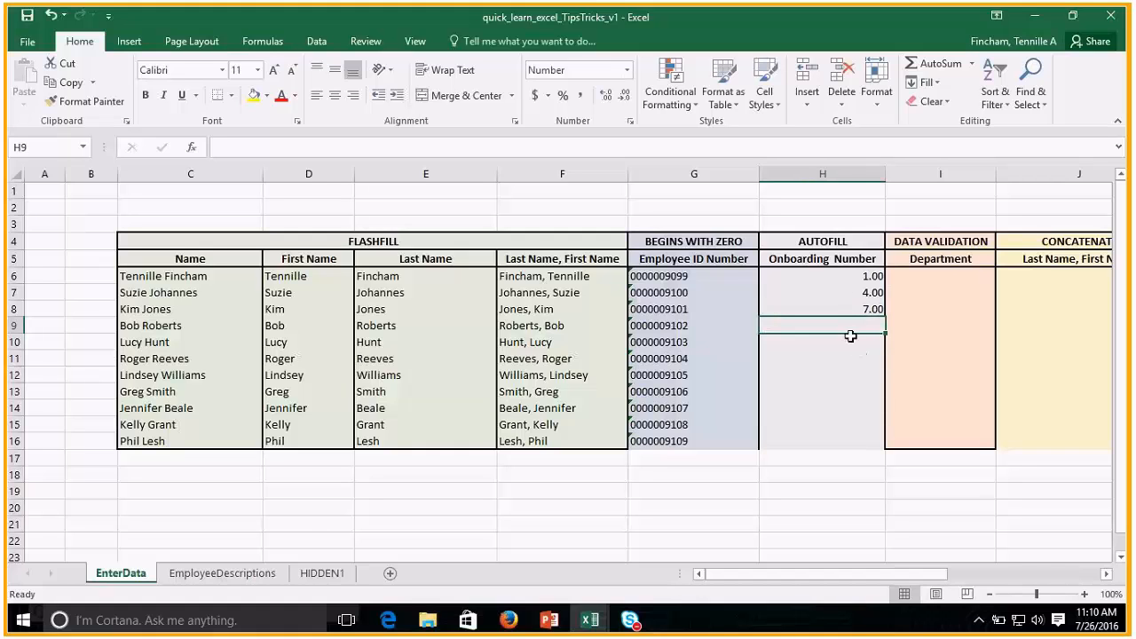
AutoFill the Onboarding Number series from H6:H8 down to H16.
left_click(831, 276)
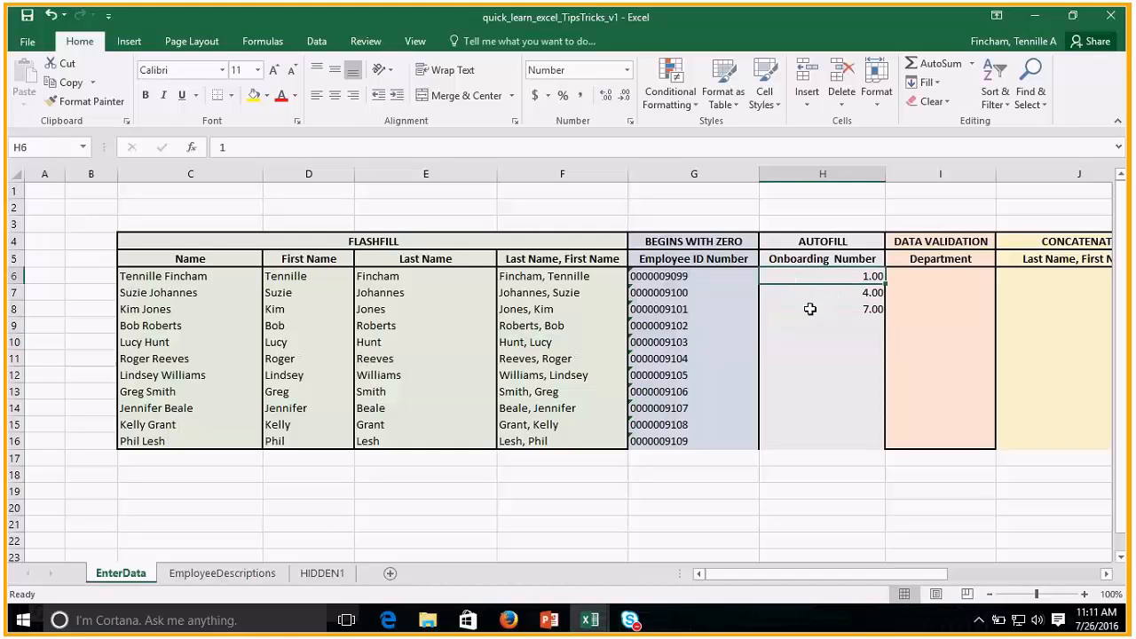
left_click_drag(819, 277, 819, 304)
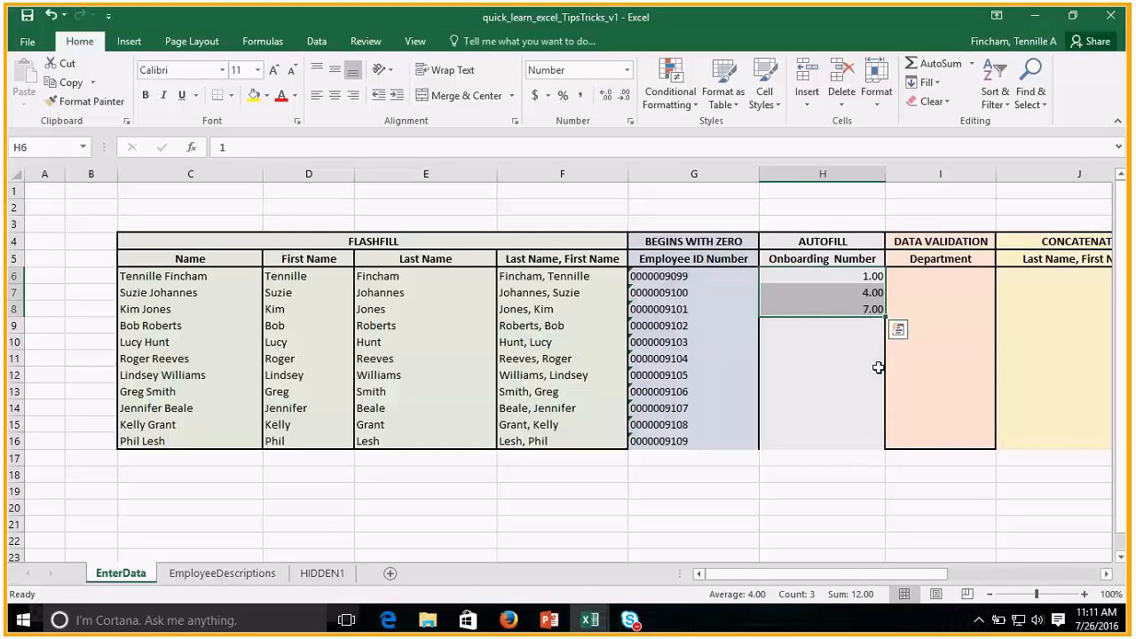
double_click(885, 312)
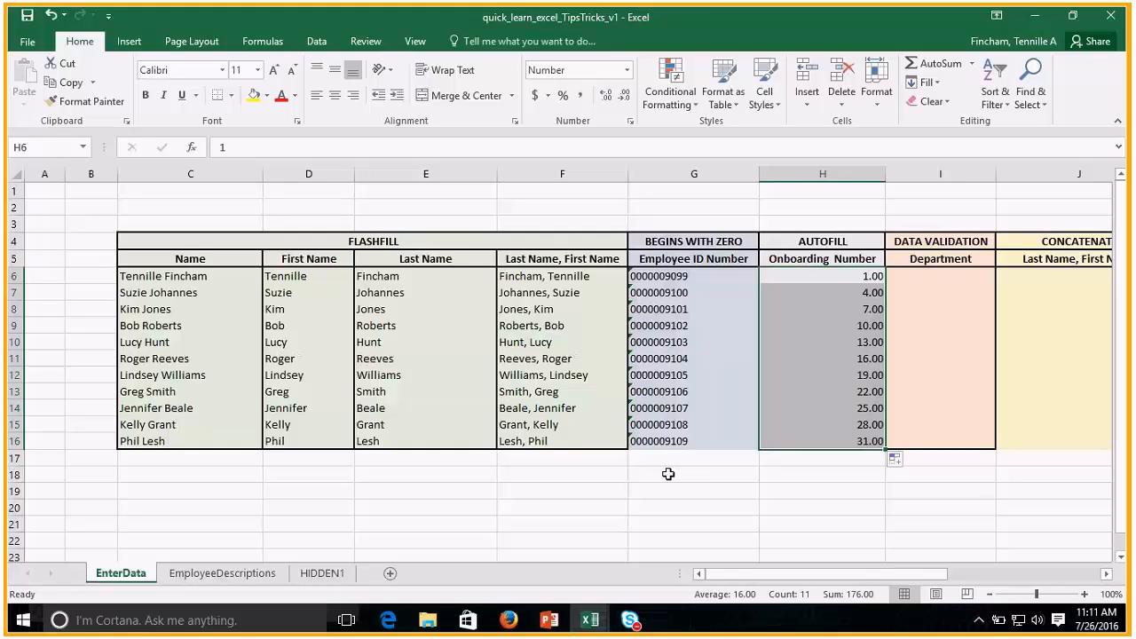
Enter the formula =CONCATENATE(E6, ", ", D6) in J6 to join the last and first names.
left_click_drag(843, 573, 934, 578)
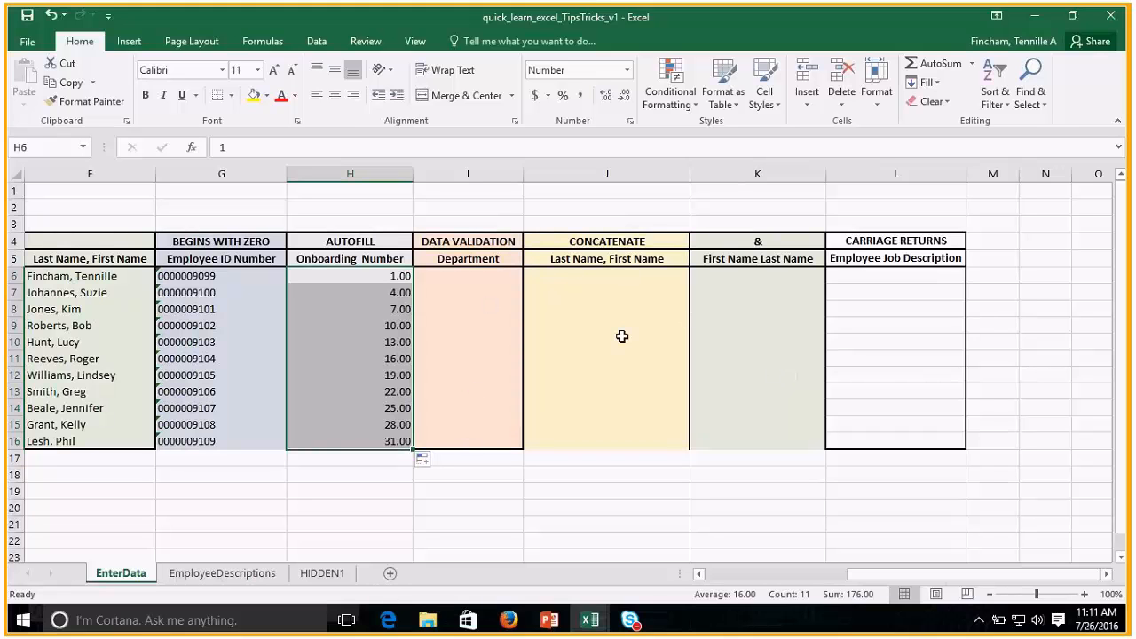
left_click(616, 275)
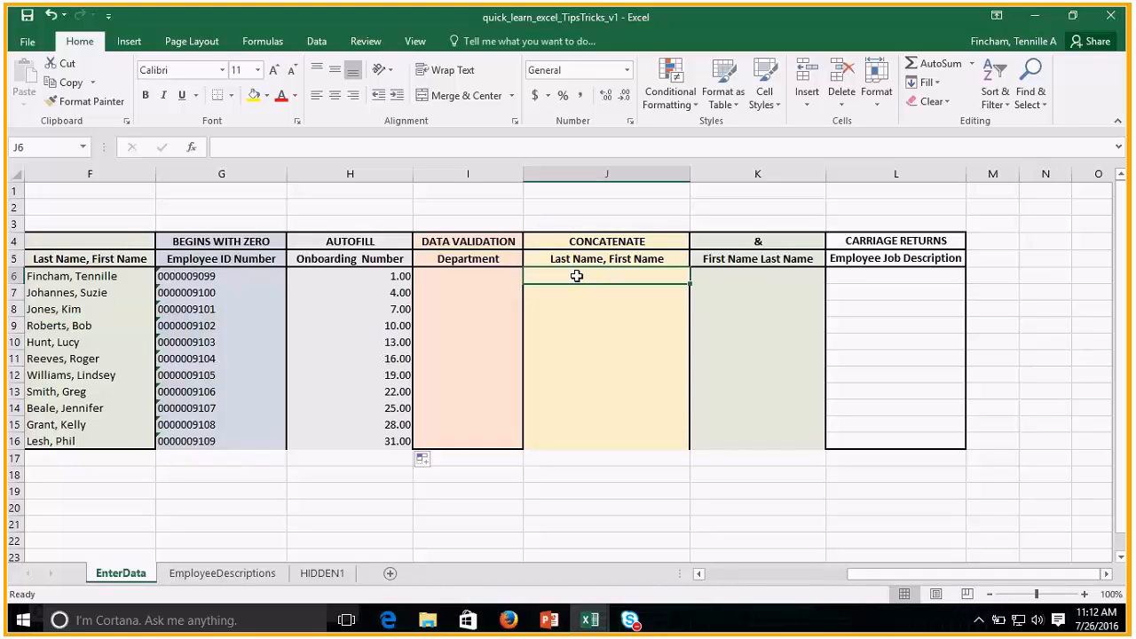
type("=c")
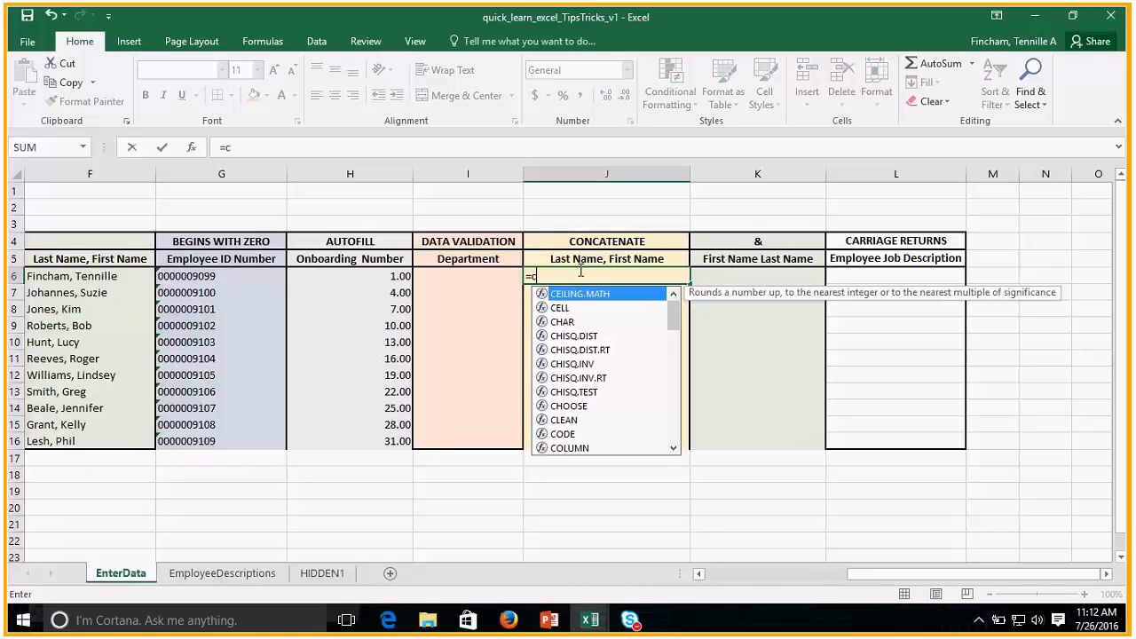
type("on")
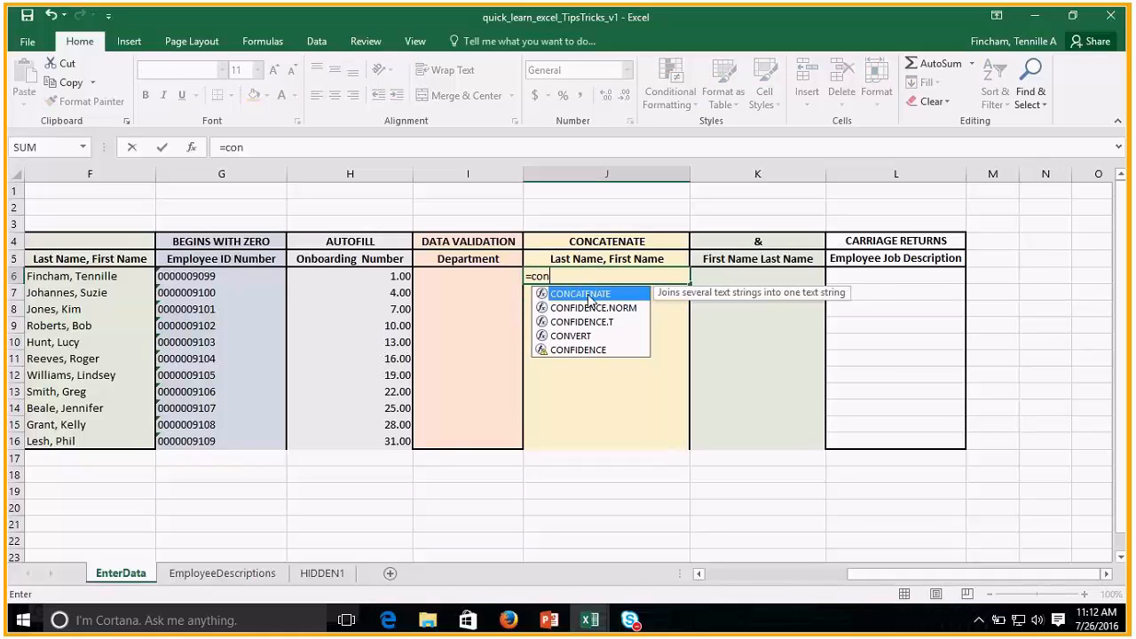
double_click(590, 295)
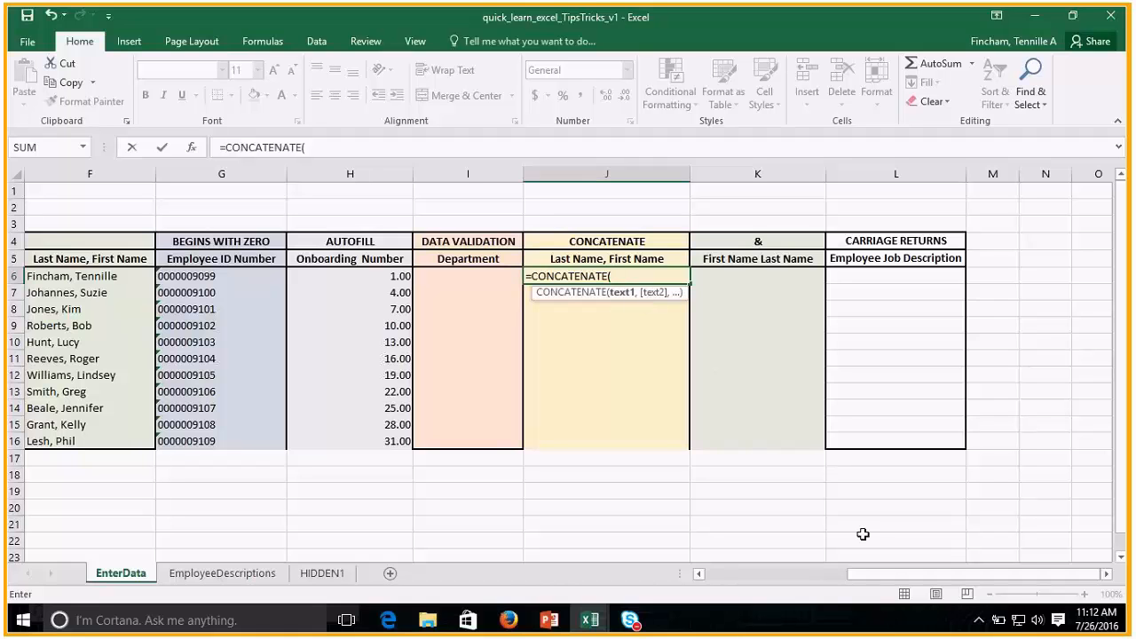
left_click_drag(889, 576, 831, 586)
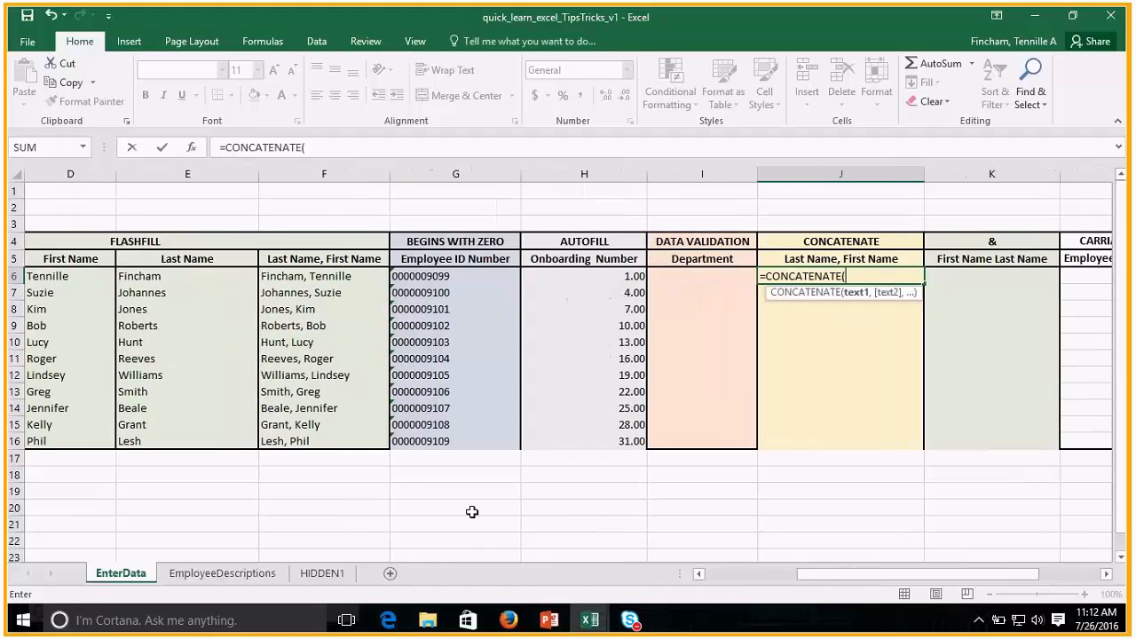
left_click(153, 280)
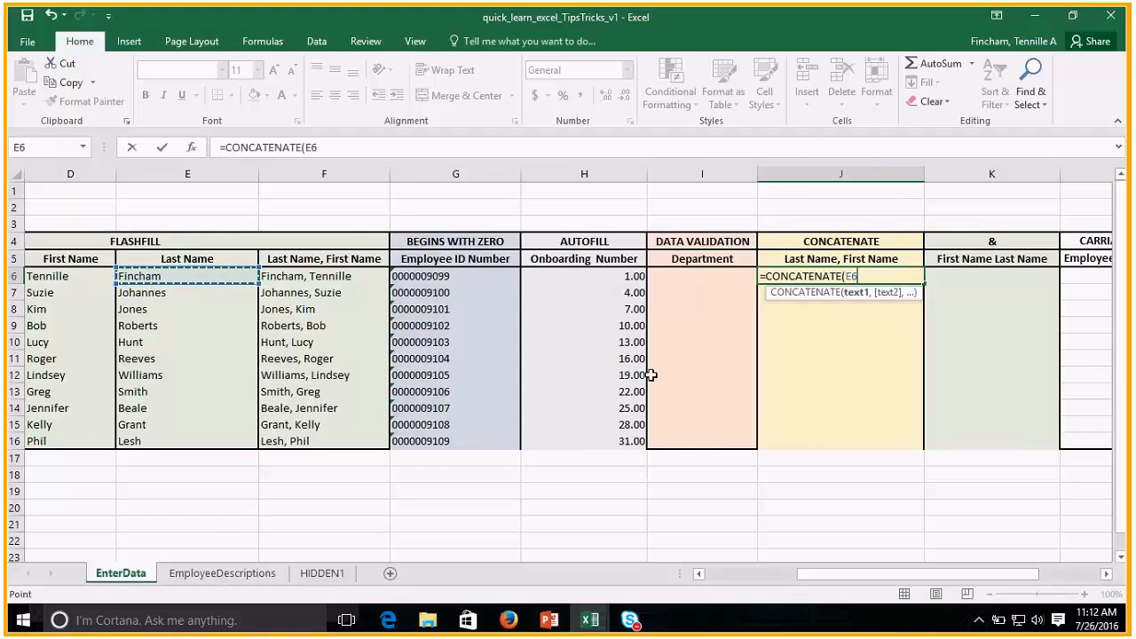
type(",")
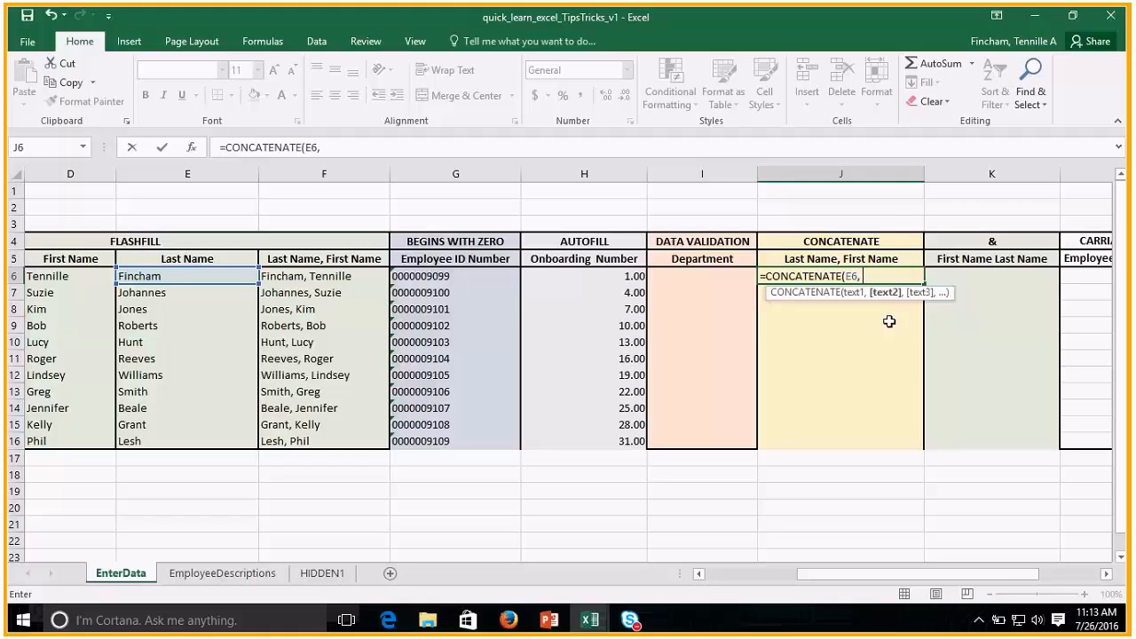
type("\", \",")
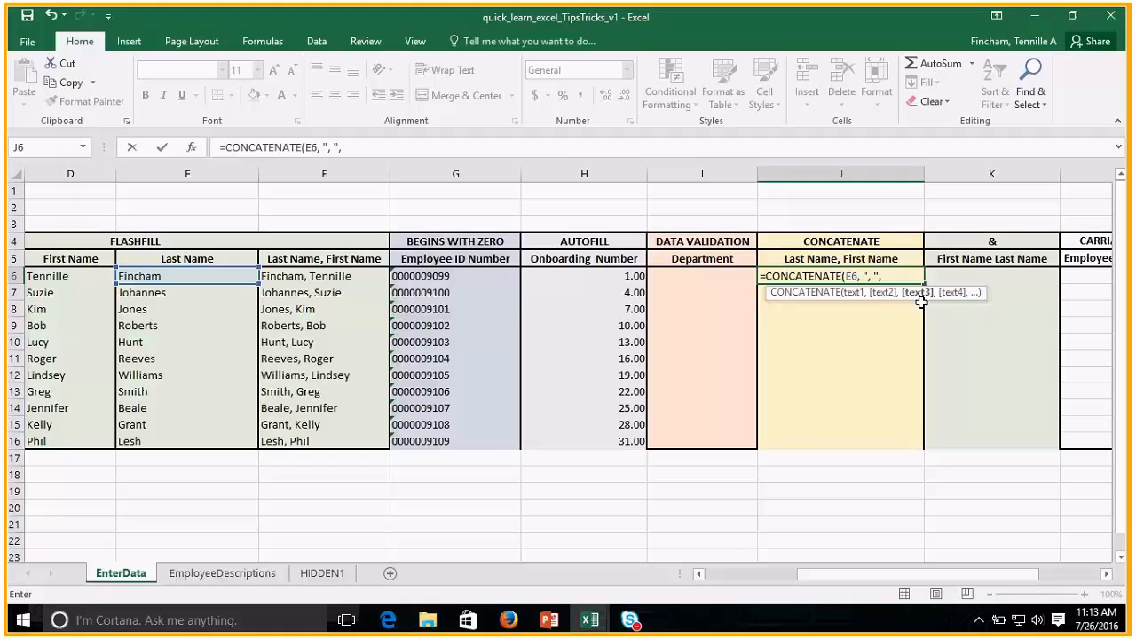
left_click(58, 278)
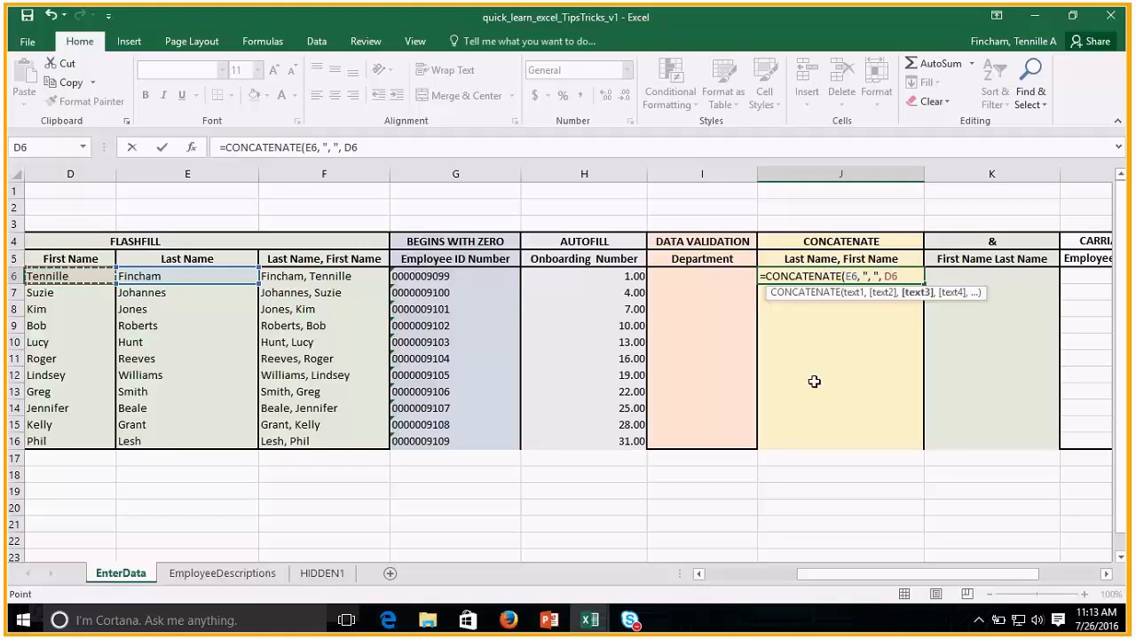
key("Return")
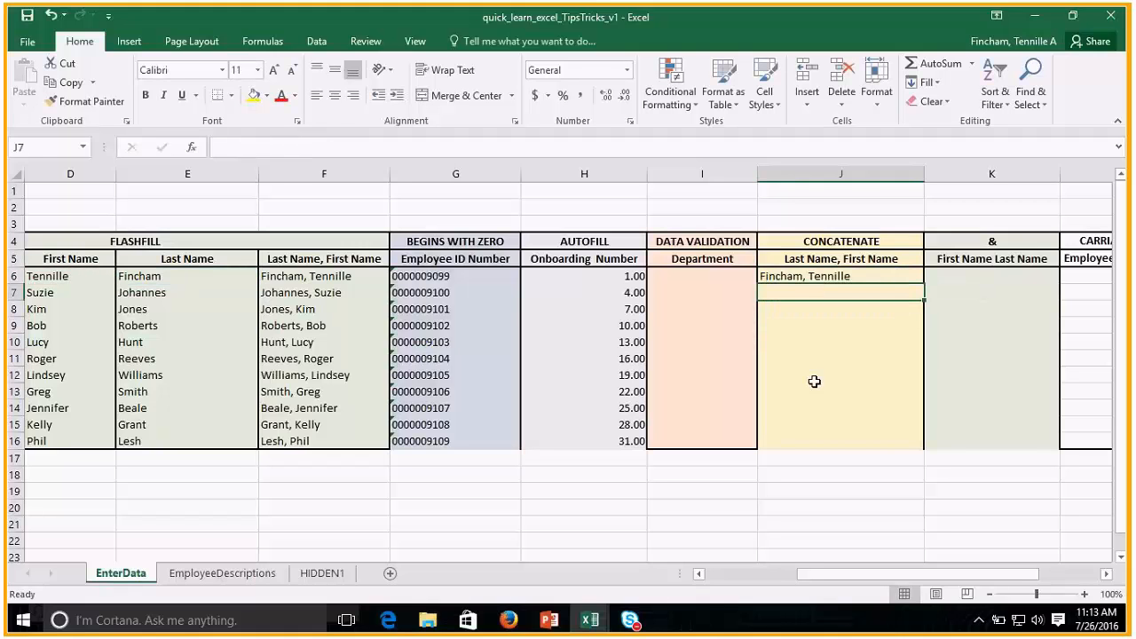
Copy the CONCATENATE formula from J6 down to J16.
left_click(838, 280)
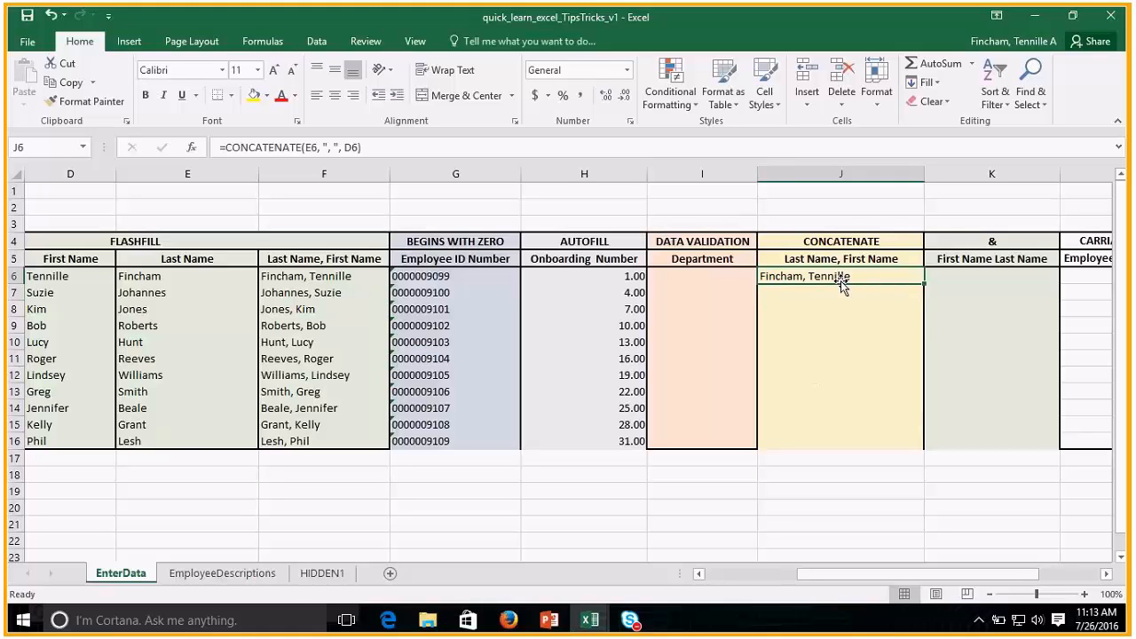
double_click(924, 282)
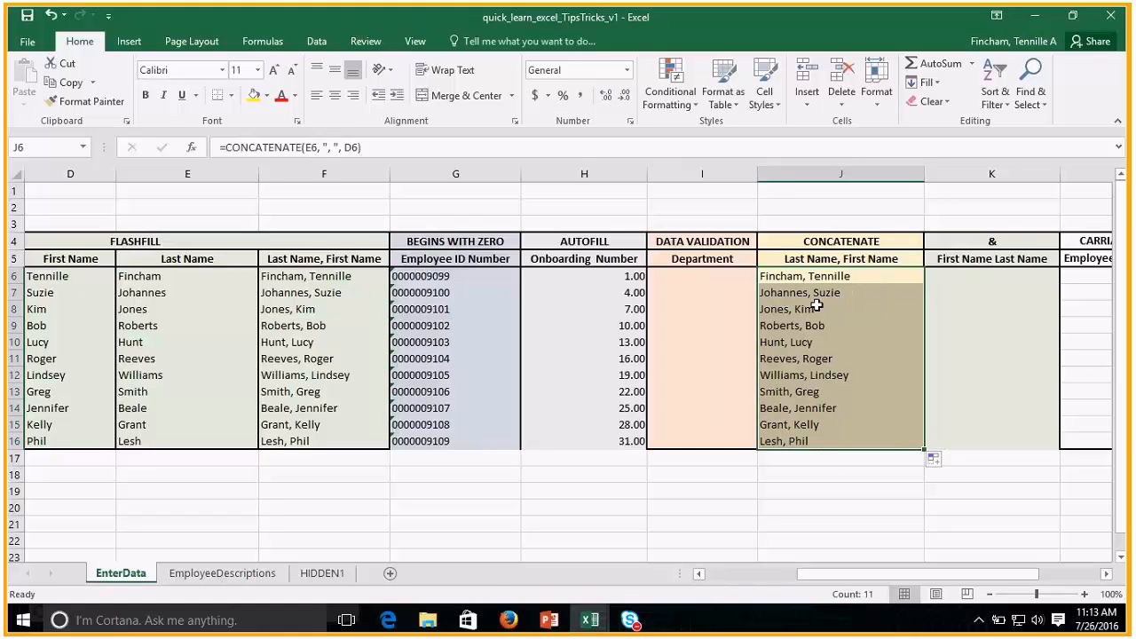
key("Down")
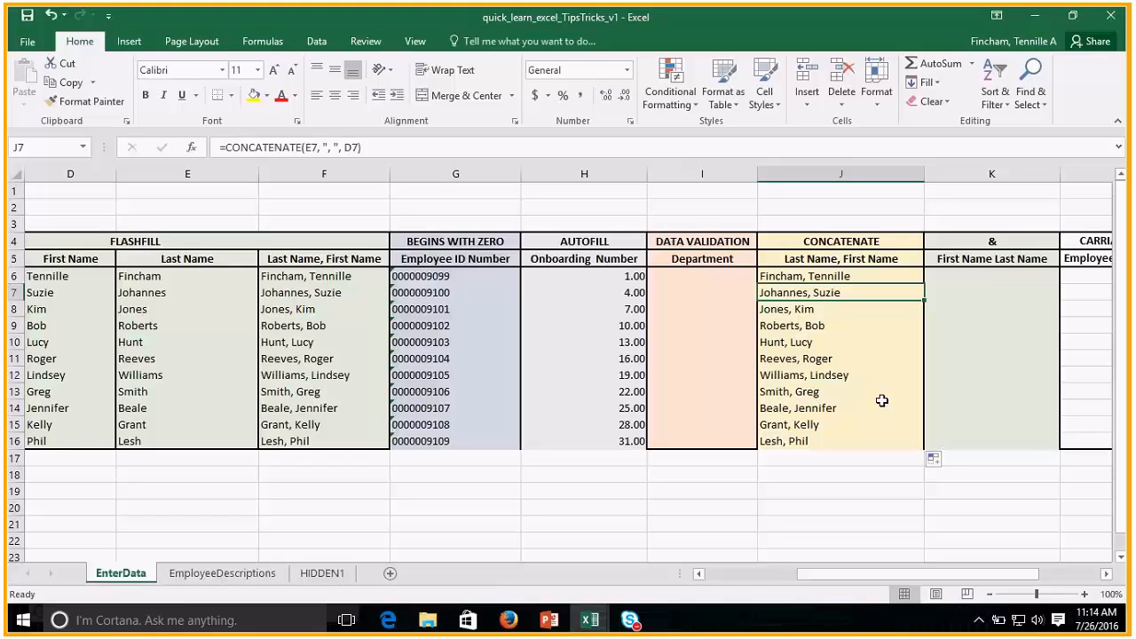
Enter the formula =D6&" "&E6 in K6 to join the first and last names with a space.
left_click(941, 281)
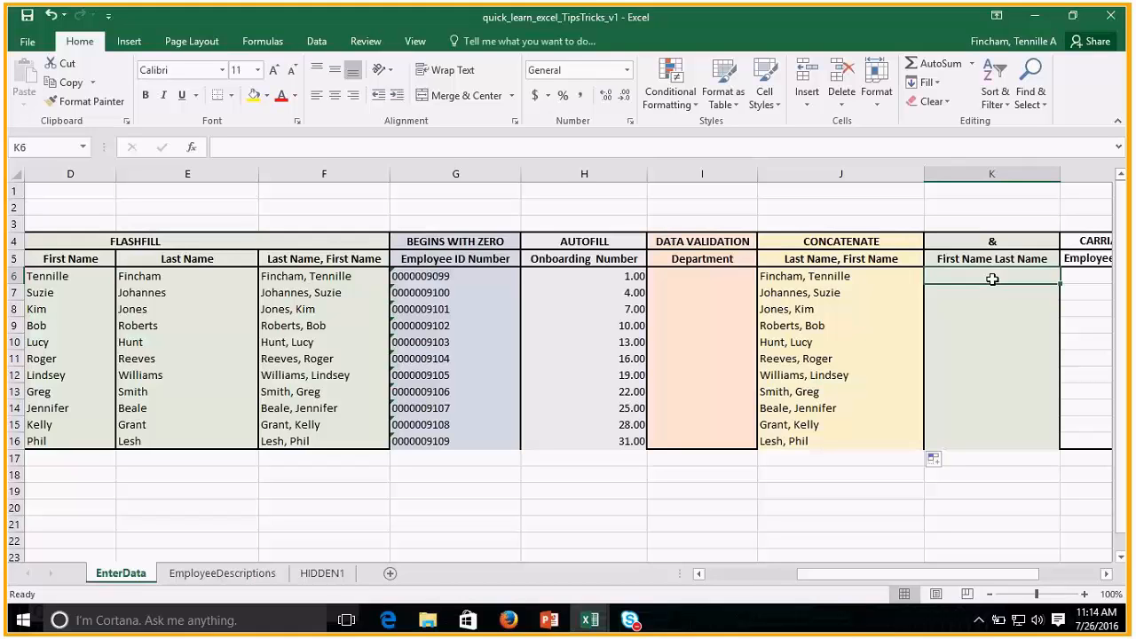
type("=")
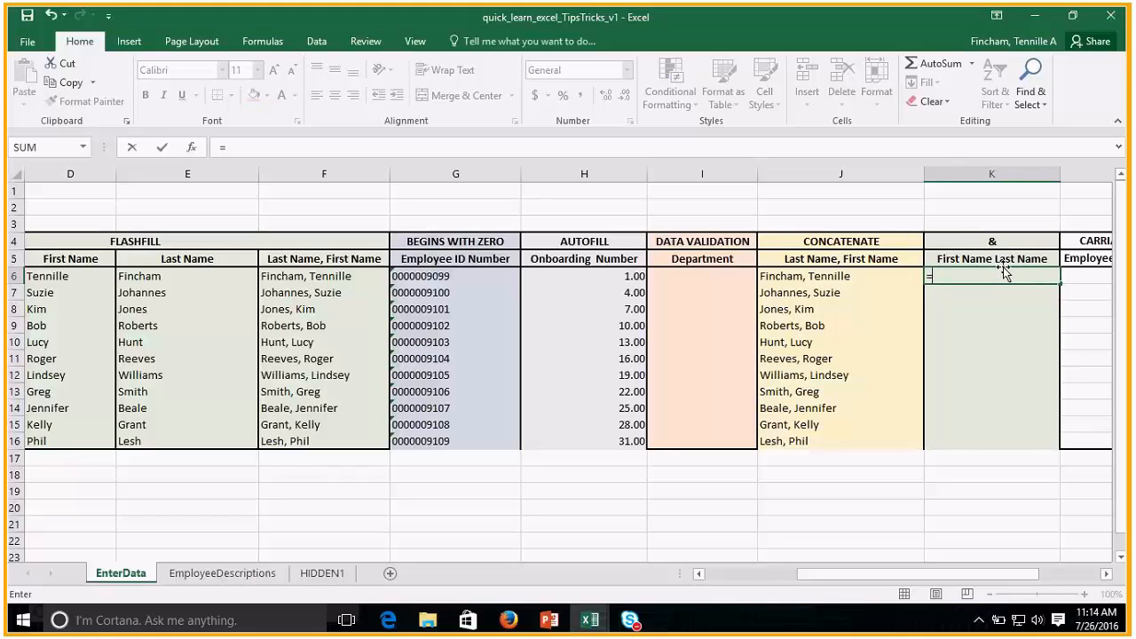
left_click(55, 278)
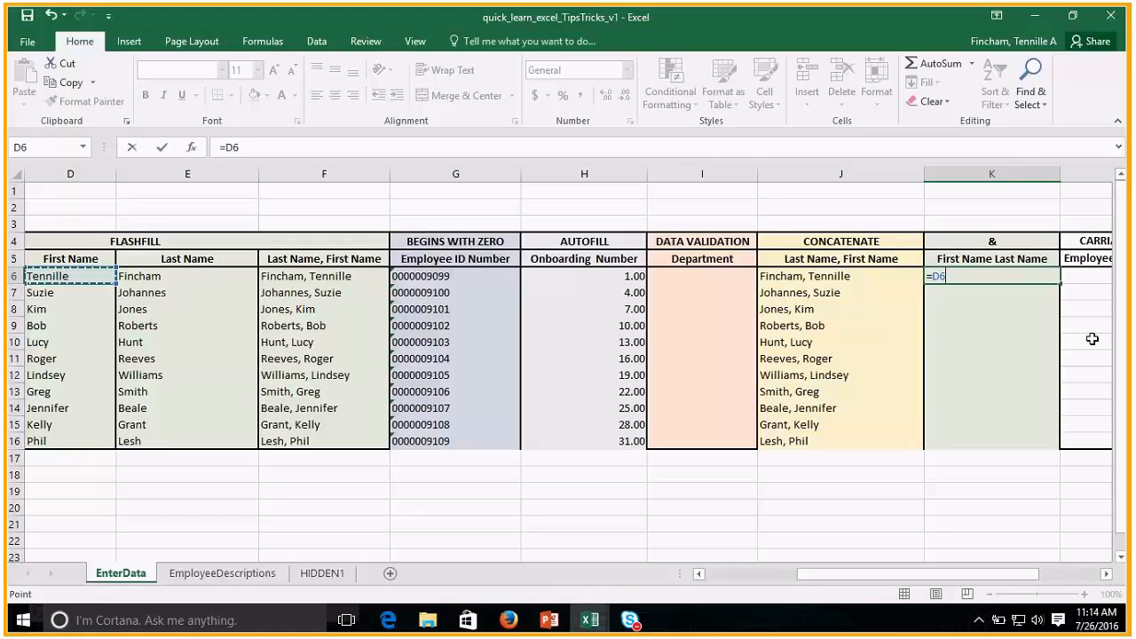
type("&")
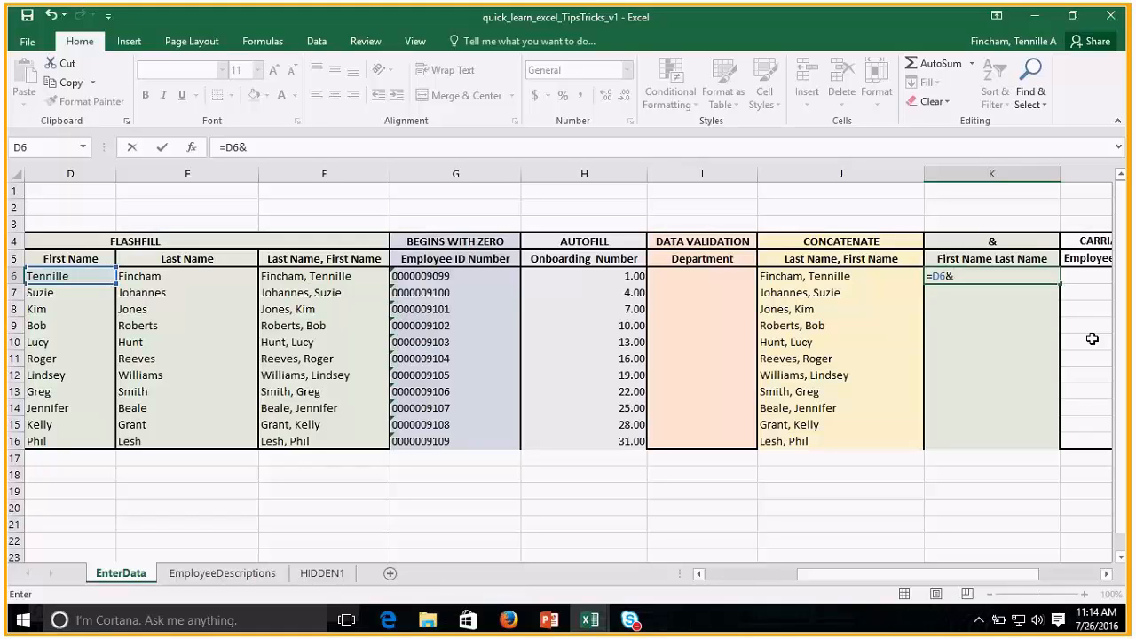
type("\" \"&")
left_click(156, 282)
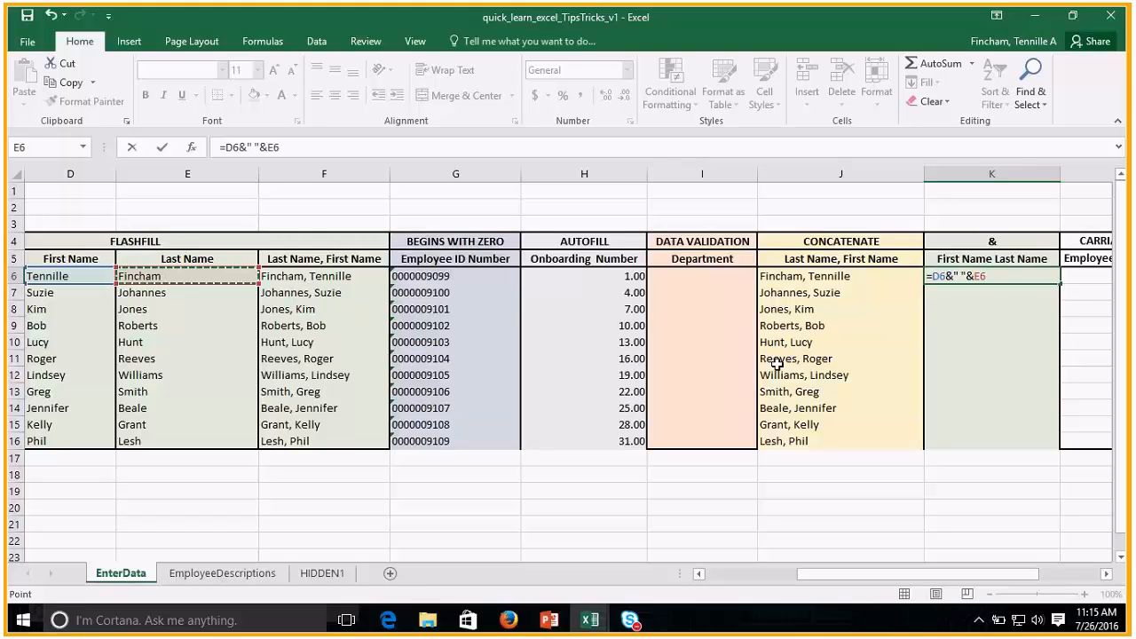
key("Return")
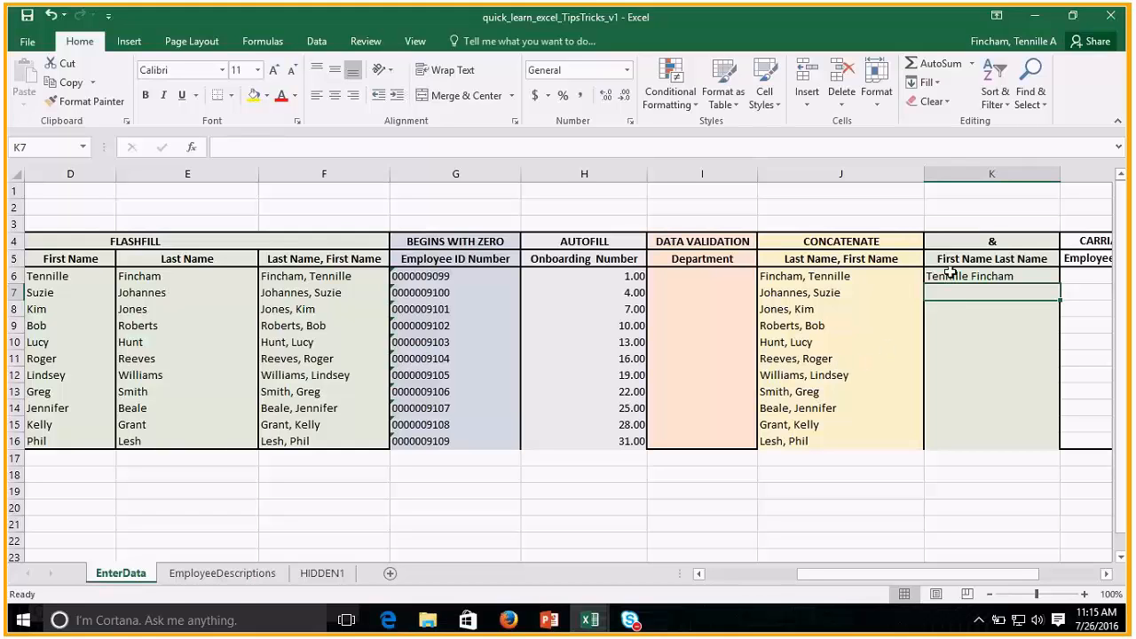
Copy the name-joining formula from K6 down to K16.
left_click(997, 277)
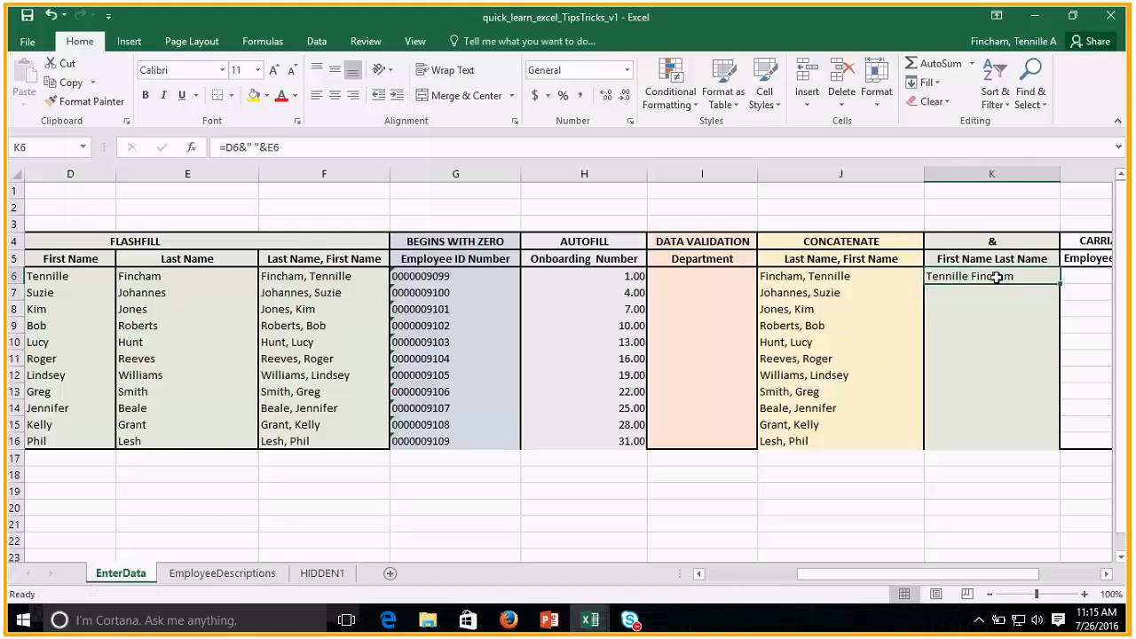
double_click(1059, 282)
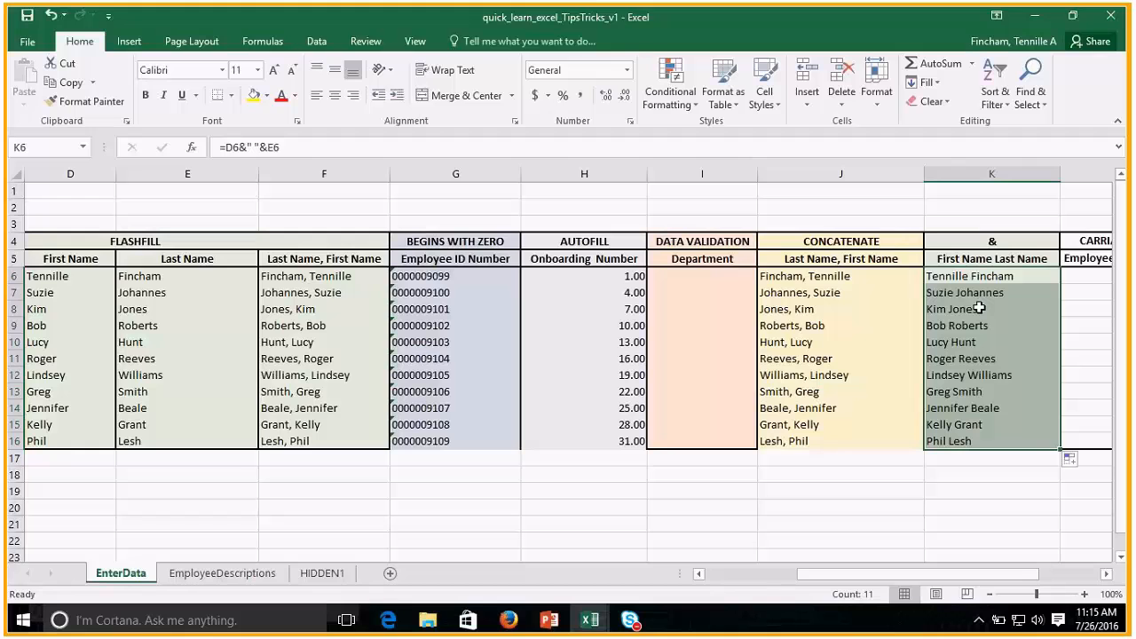
Copy the description in A1 of the EmployeeDescriptions sheet into L6 of the EnterData sheet.
left_click_drag(1004, 575, 1035, 574)
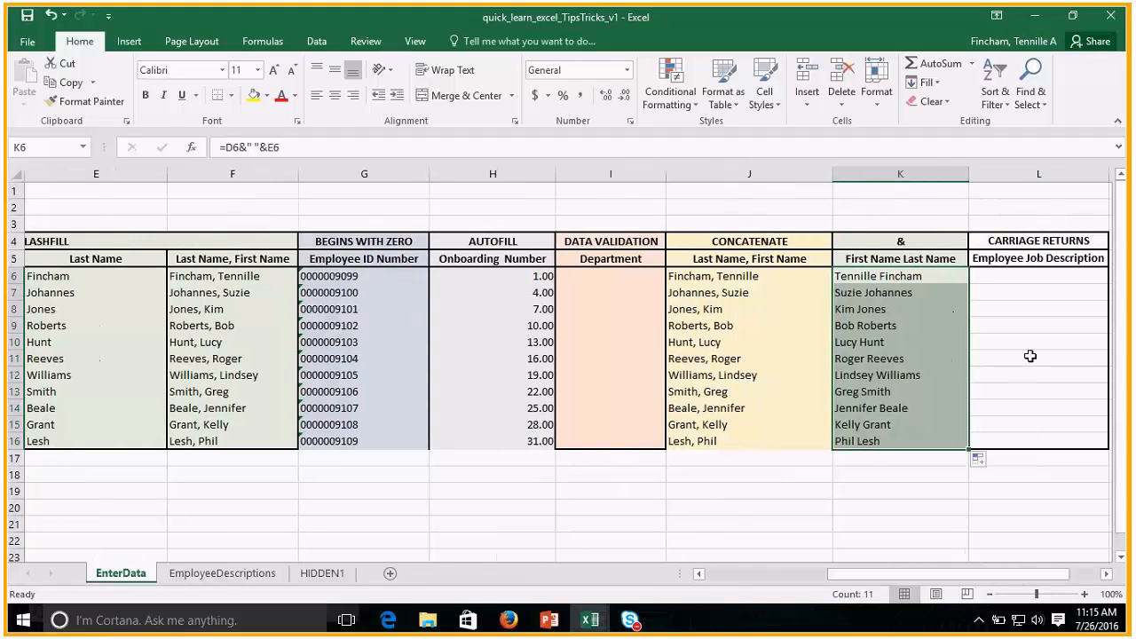
left_click(224, 573)
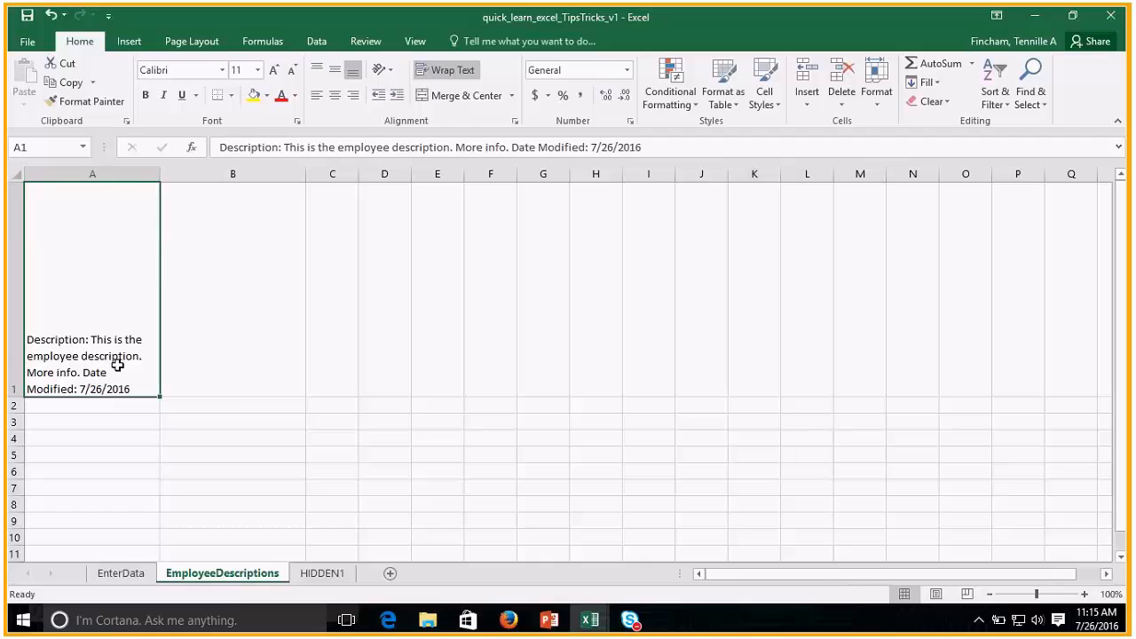
key("ctrl+c")
left_click(119, 573)
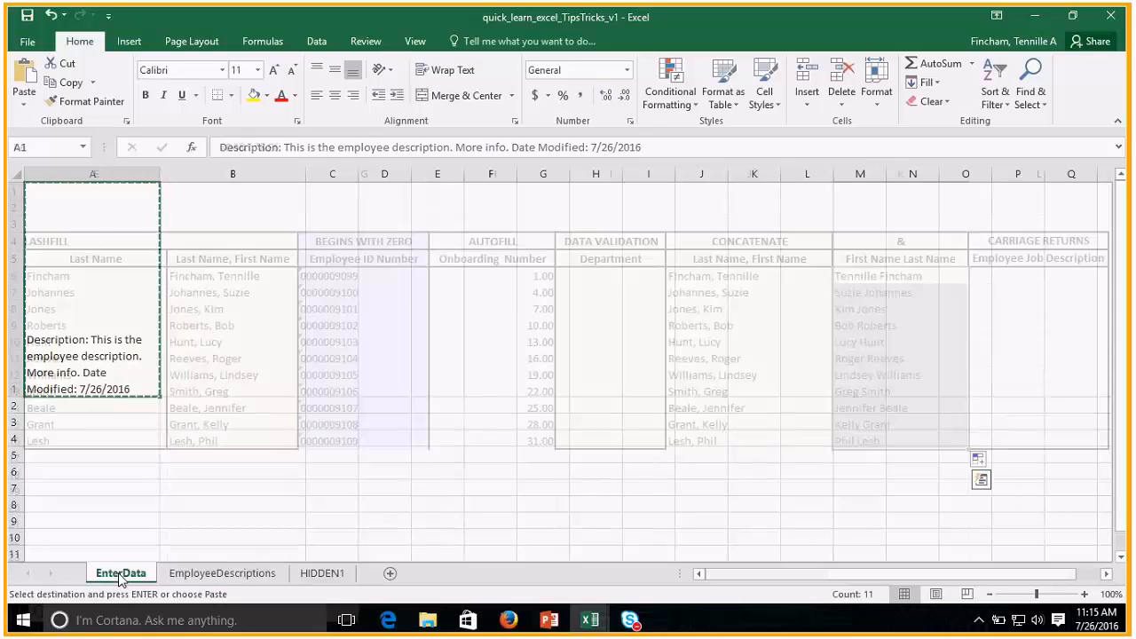
key("ctrl+v")
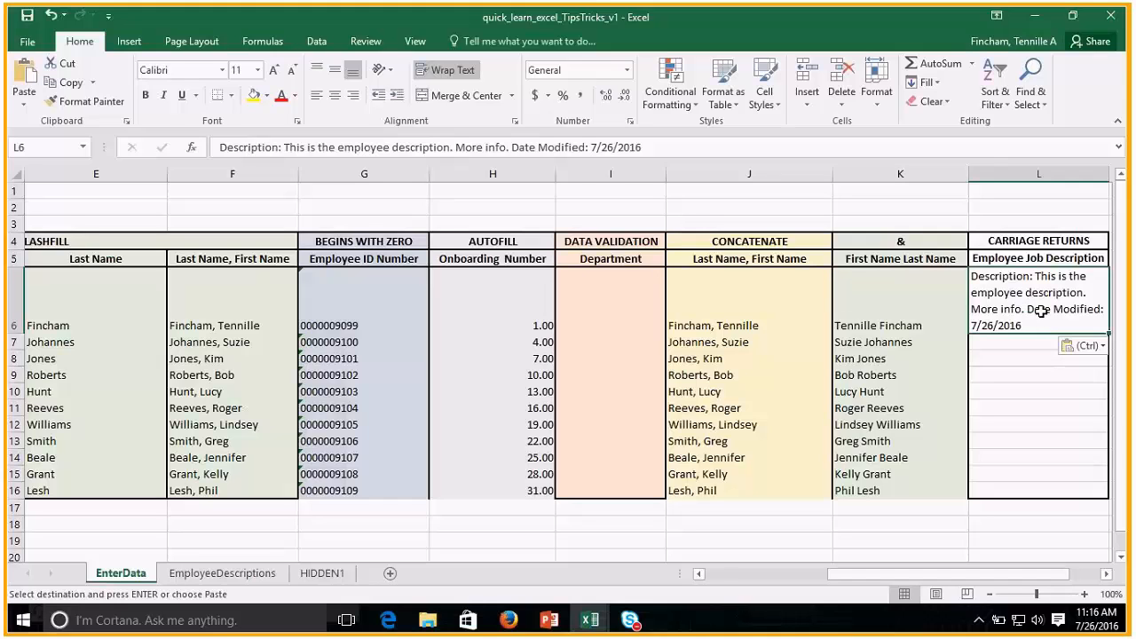
double_click(1028, 310)
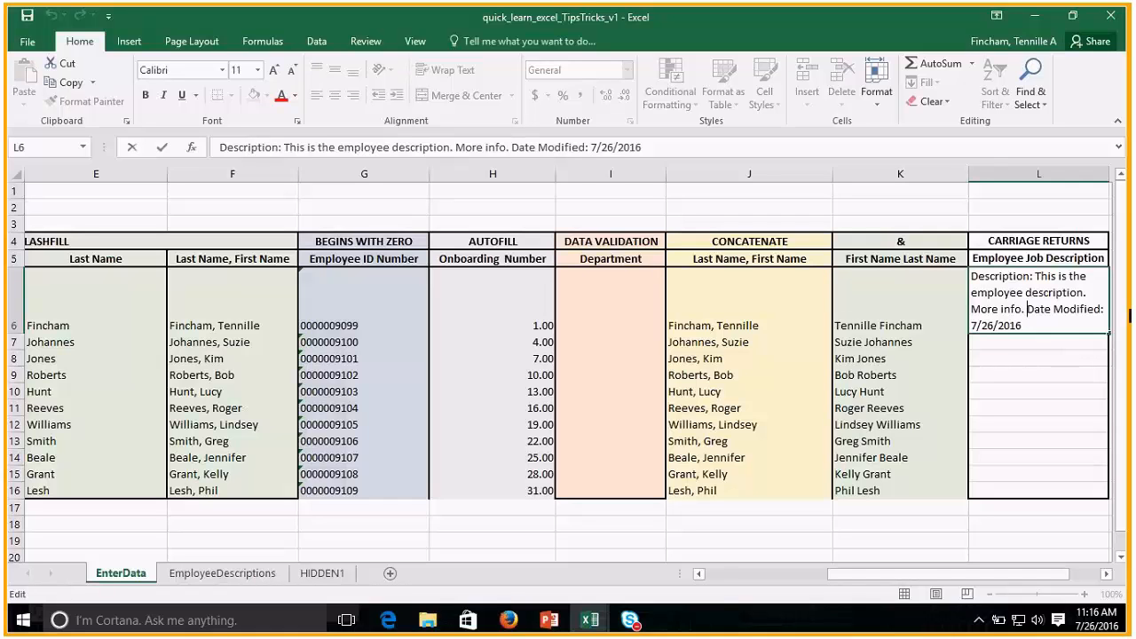
key("Return")
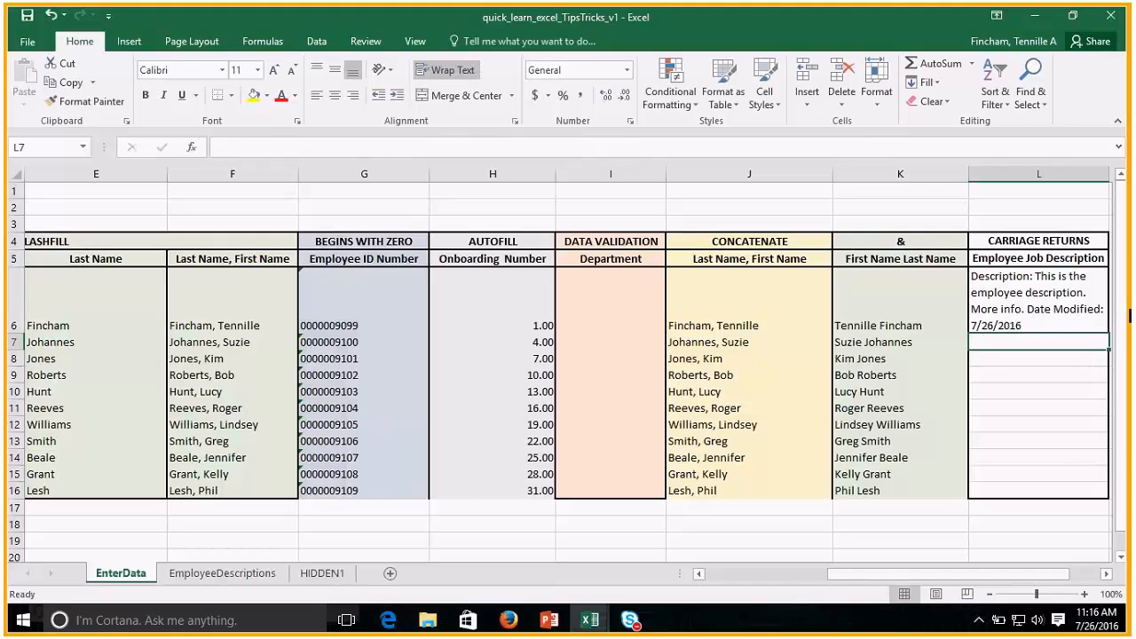
left_click(1056, 307)
Remove the extra spaces before "Date Modified" in the L6 job description and insert two line breaks there.
double_click(1027, 309)
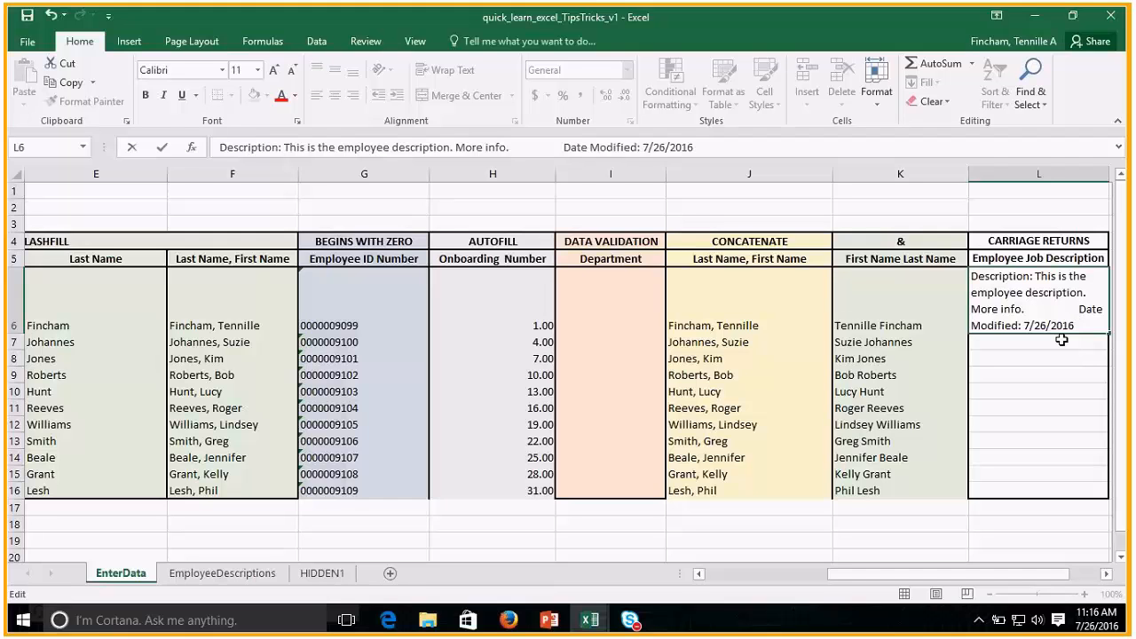
key("BackSpace")
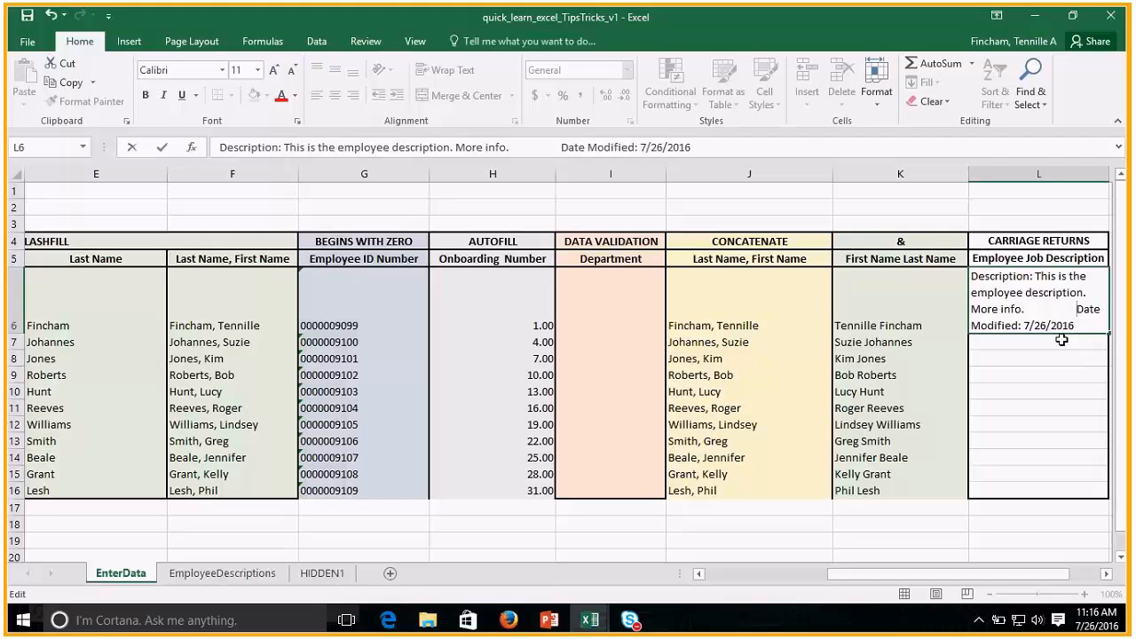
key("BackSpace")
key("BackSpace")
key("BackSpace")
key("BackSpace")
key("BackSpace")
key("BackSpace")
key("BackSpace")
key("BackSpace")
key("BackSpace")
key("BackSpace")
key("BackSpace")
key("BackSpace")
key("BackSpace")
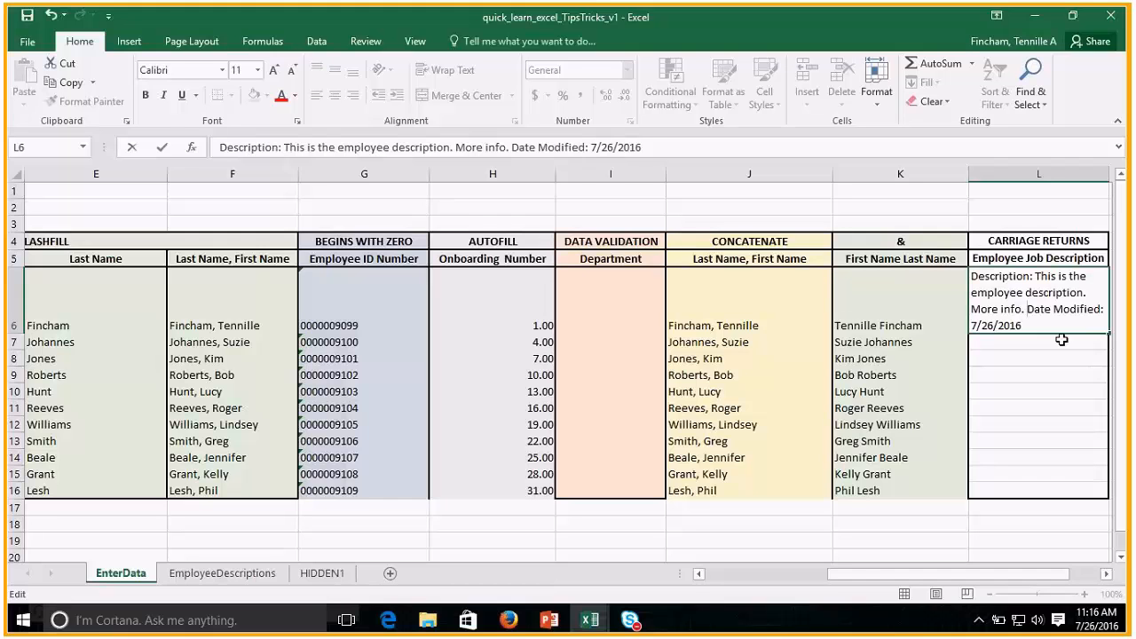
key("alt+Return")
key("alt+Return")
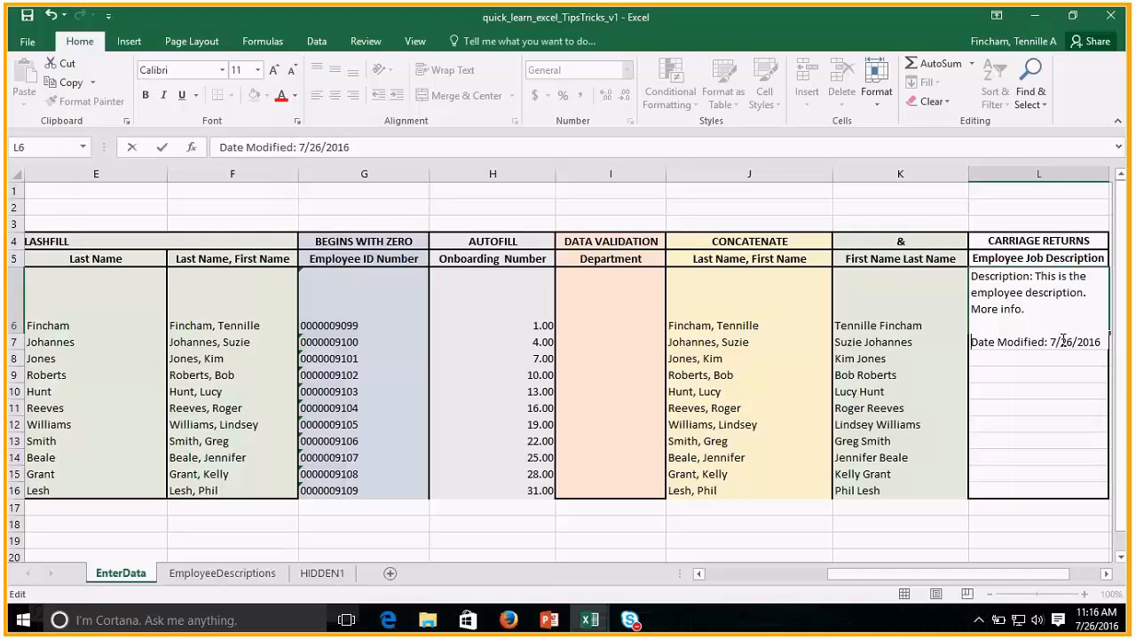
key("Return")
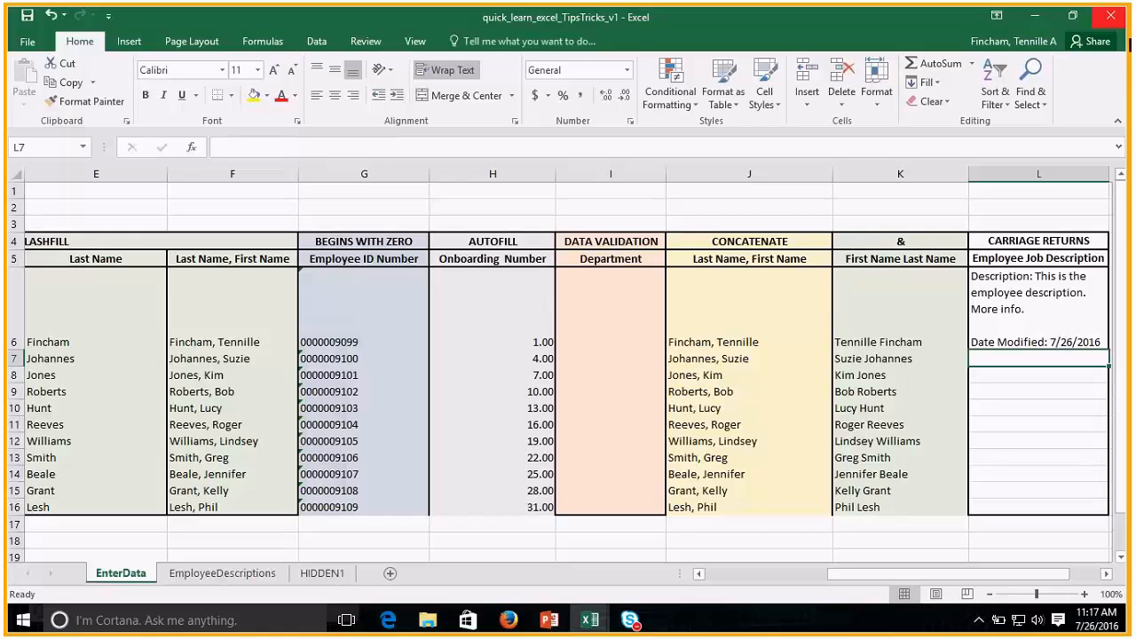
left_click_drag(954, 585, 937, 591)
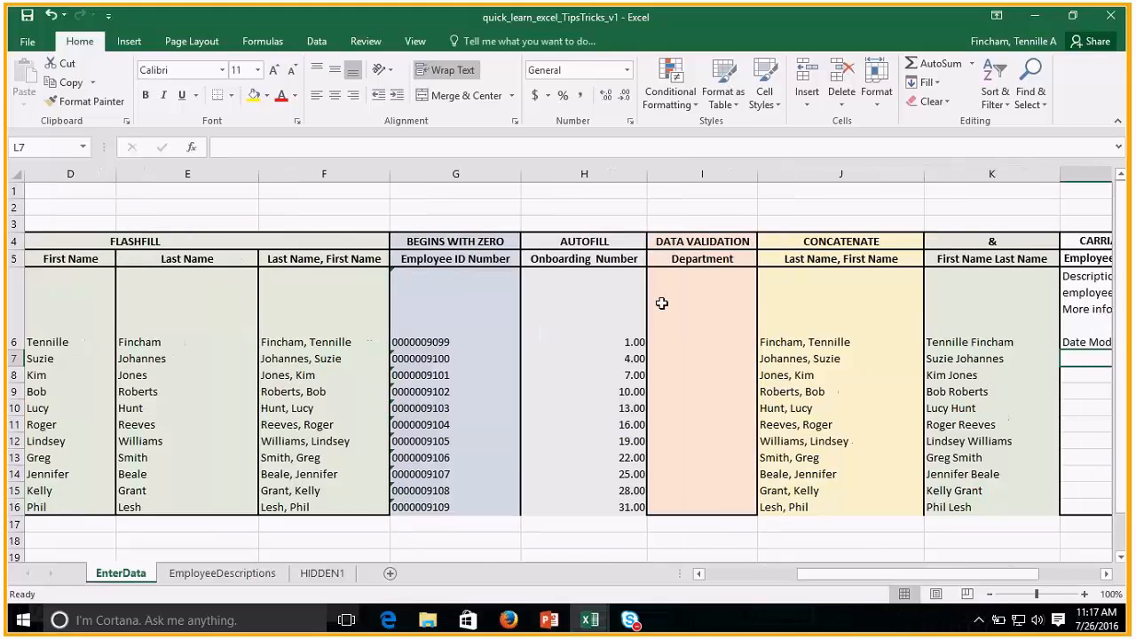
left_click(661, 304)
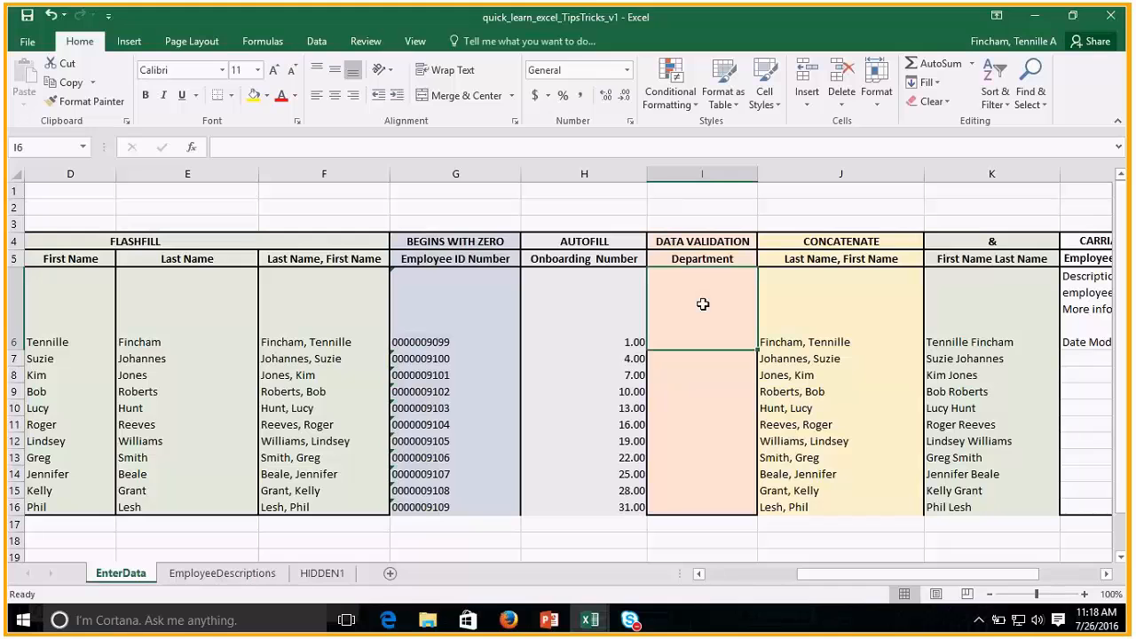
left_click(698, 361)
left_click(698, 333)
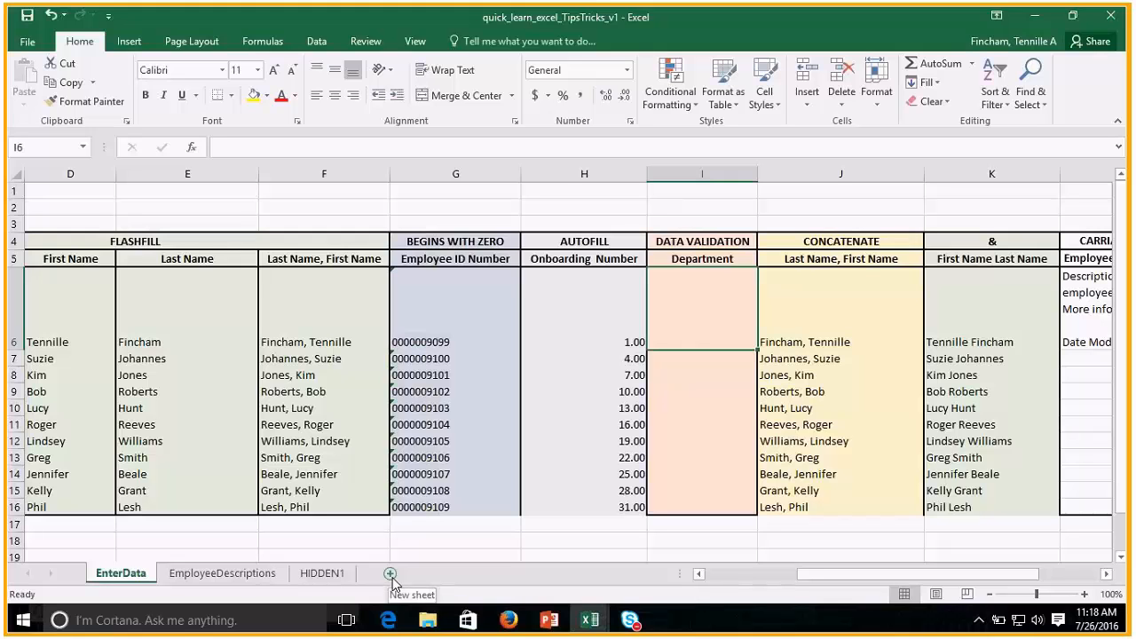
Add a new worksheet and name it ValidationLists.
left_click(391, 574)
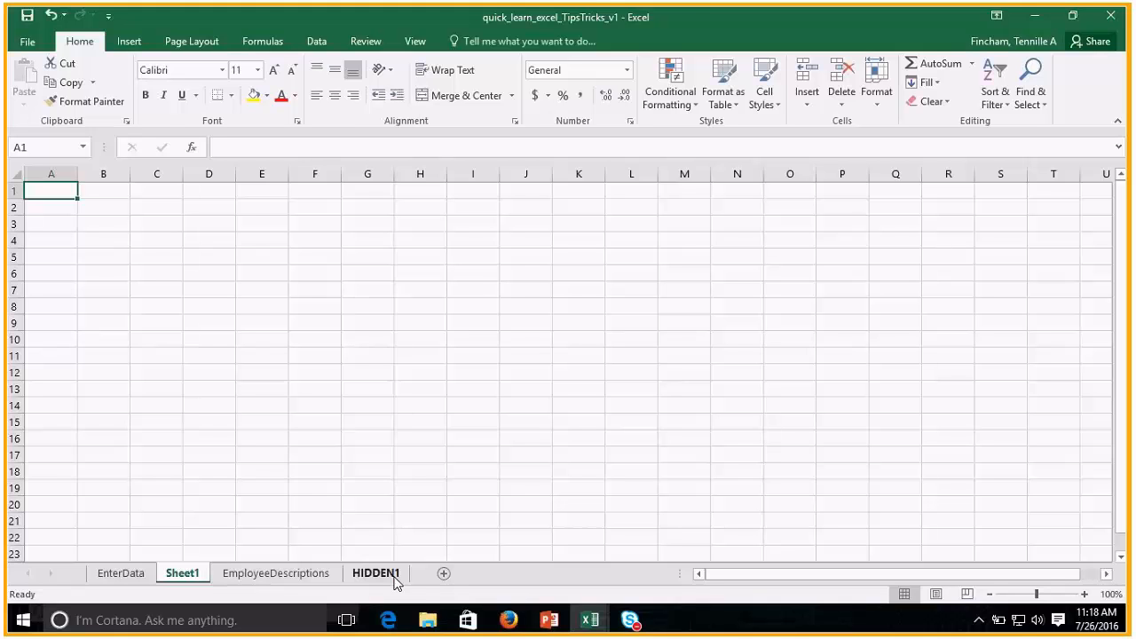
double_click(201, 575)
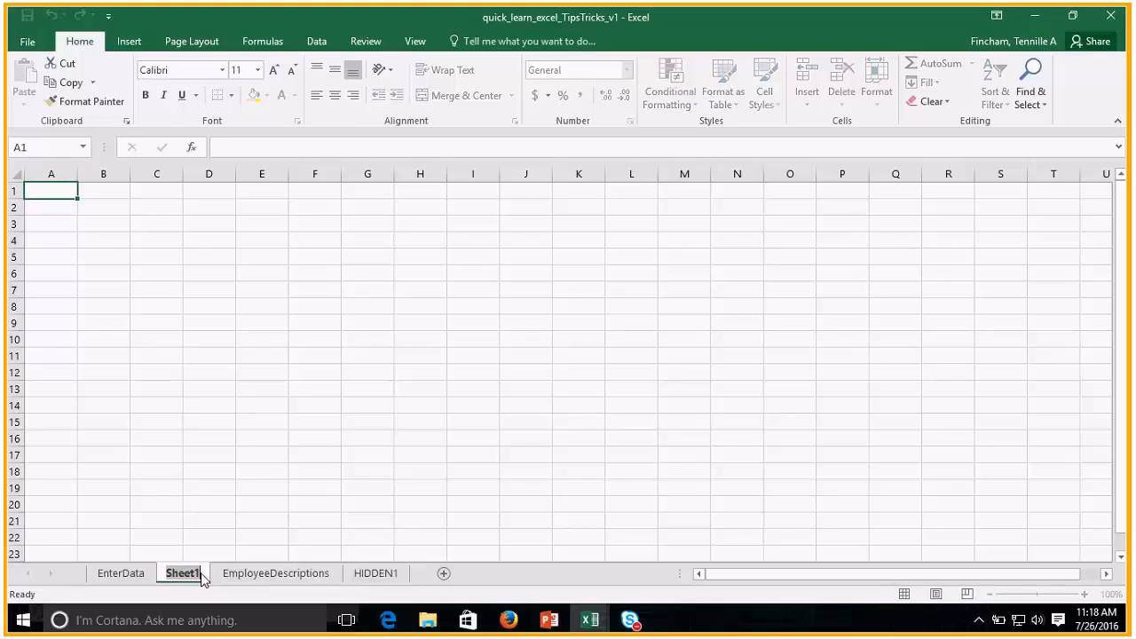
type("Valid")
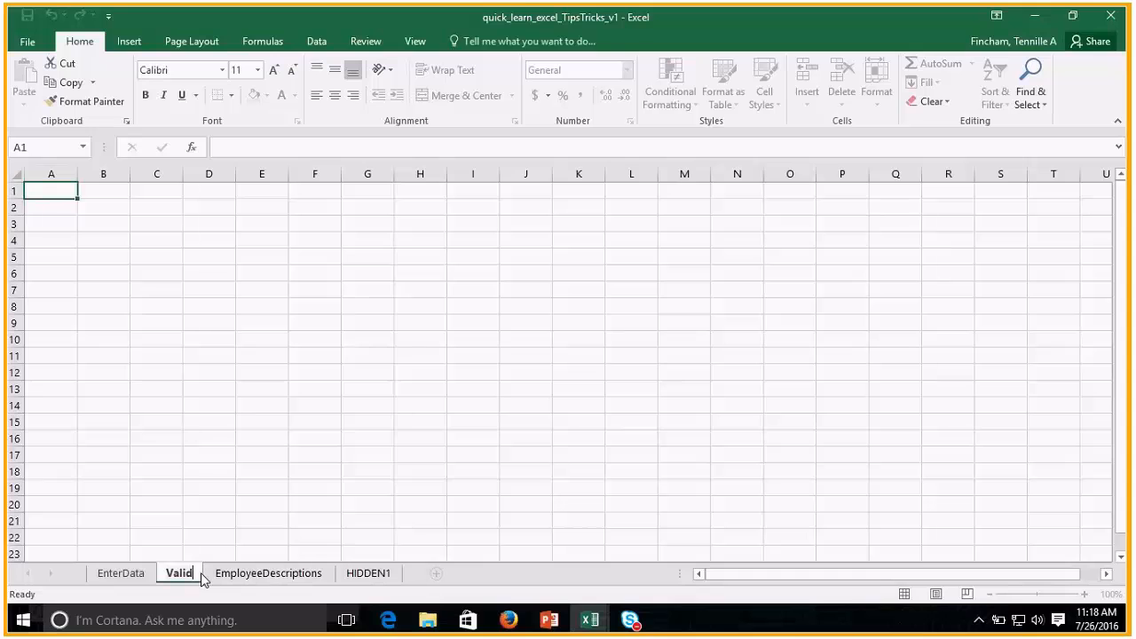
type("ationLists")
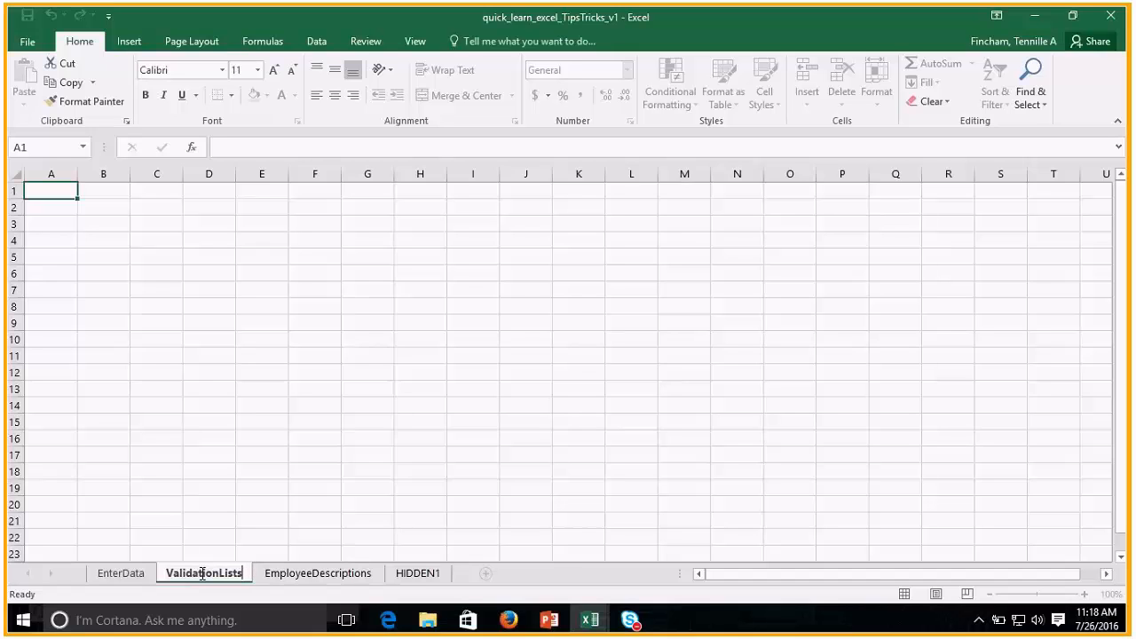
key("Return")
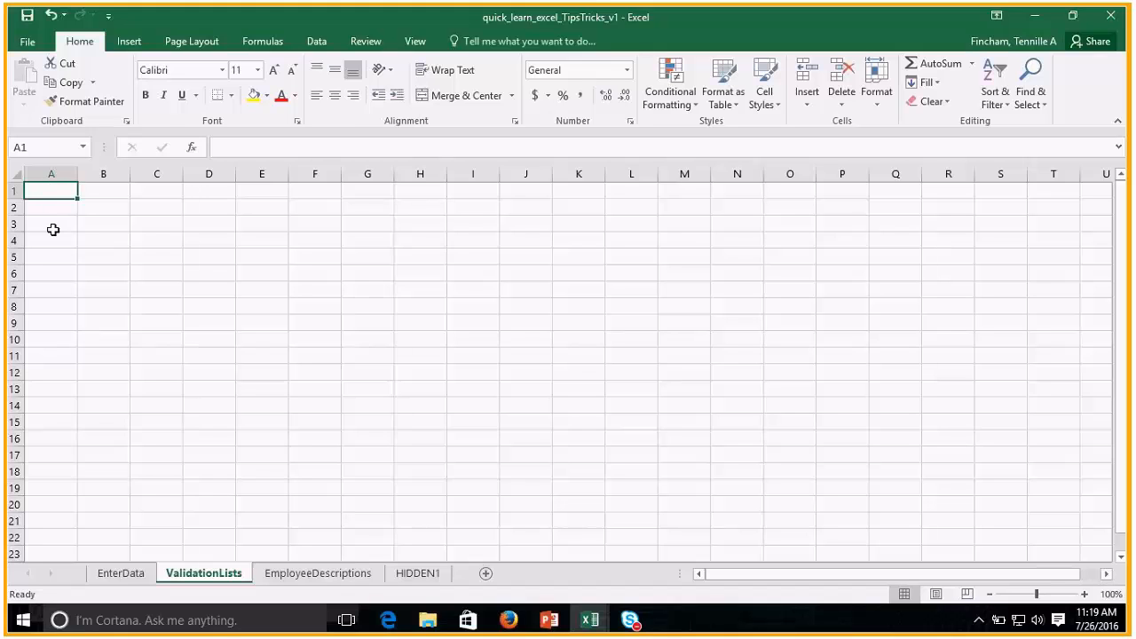
Enter the heading Department in A1 of the ValidationLists sheet.
type("Department")
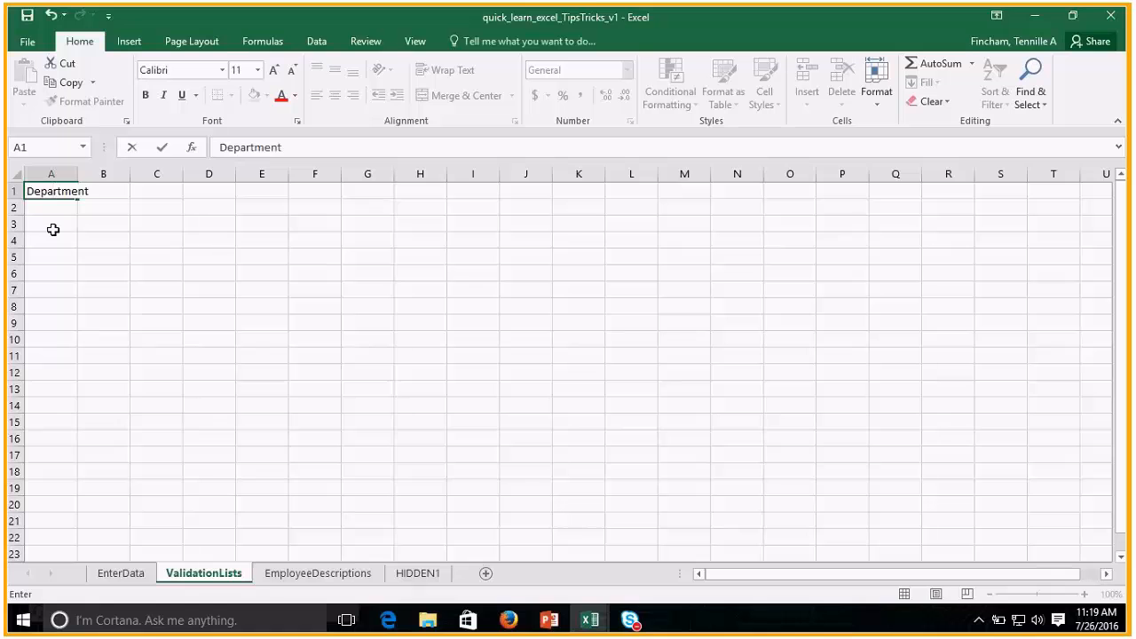
key("Return")
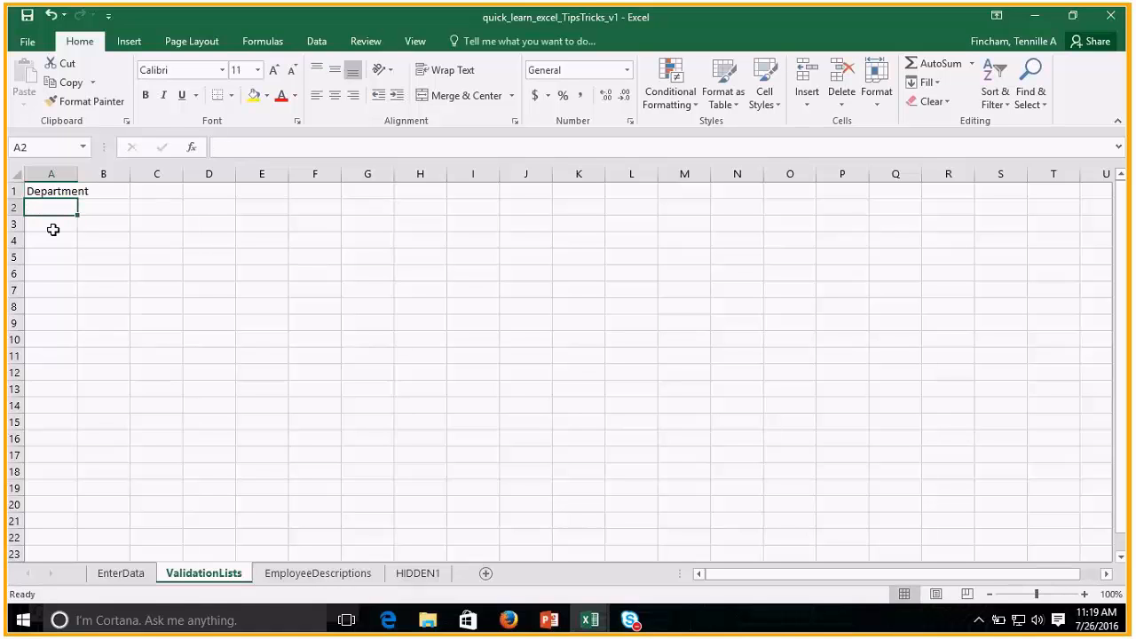
List Training, Accounting and Human Resources in A2:A4 under the Department heading.
type("Training")
key("Return")
type("A")
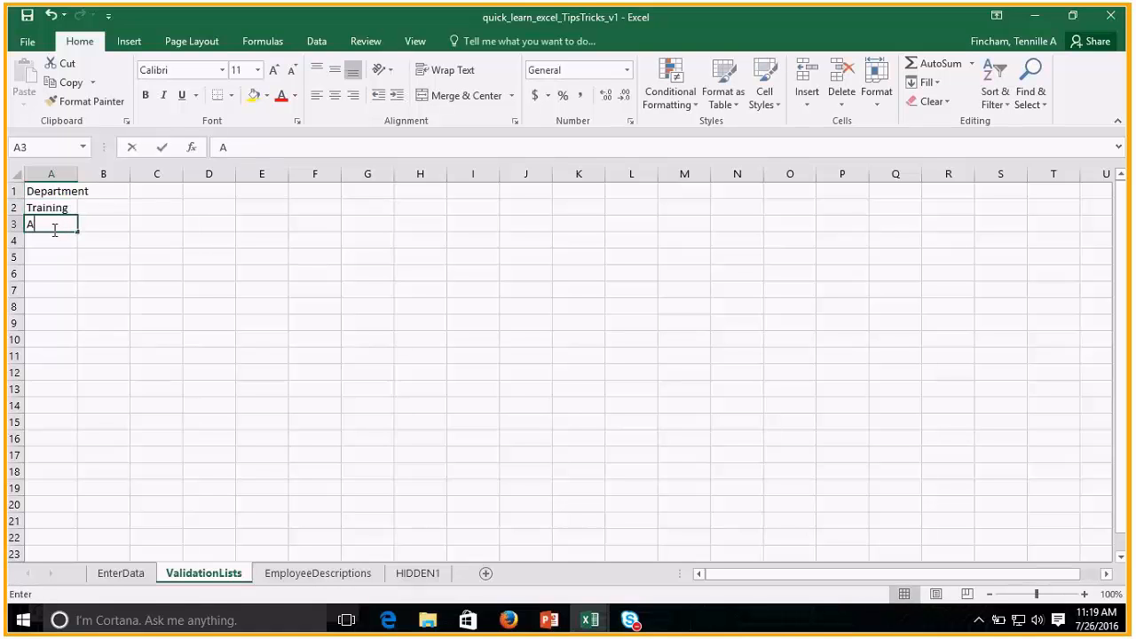
type("ccounting")
key("Return")
type("Human REso")
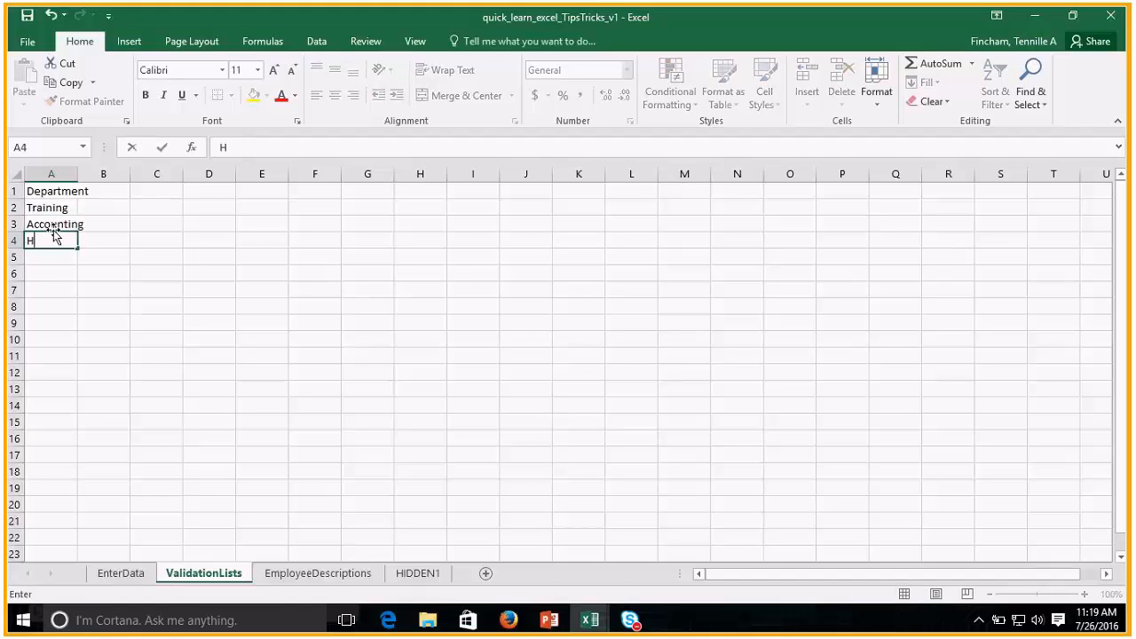
key("BackSpace")
key("BackSpace")
key("BackSpace")
type("esource")
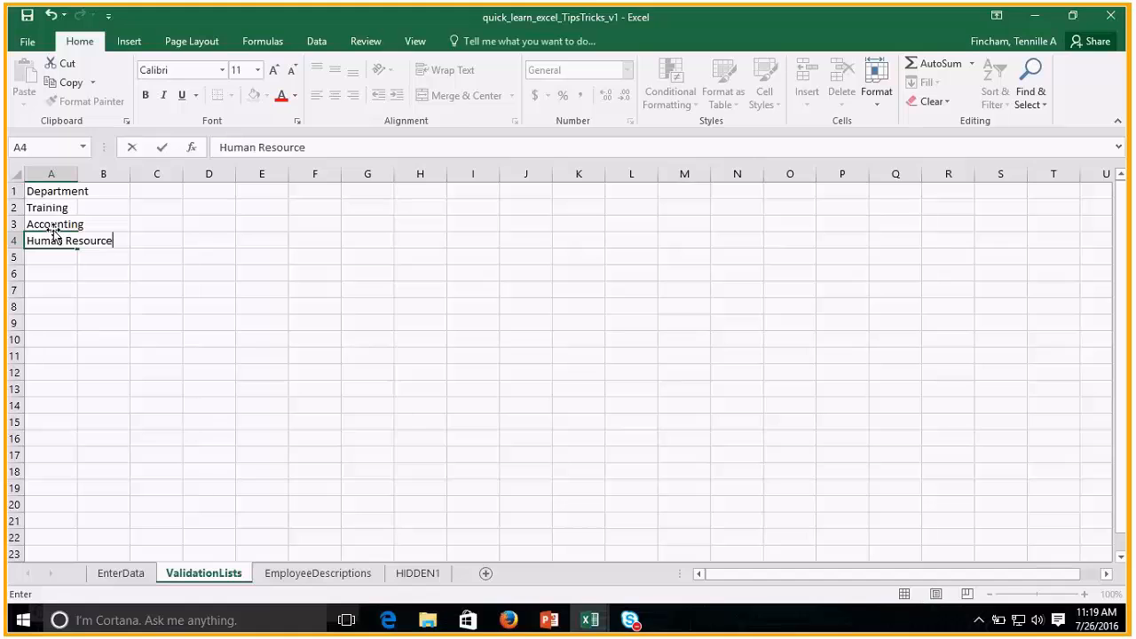
type("s")
key("Return")
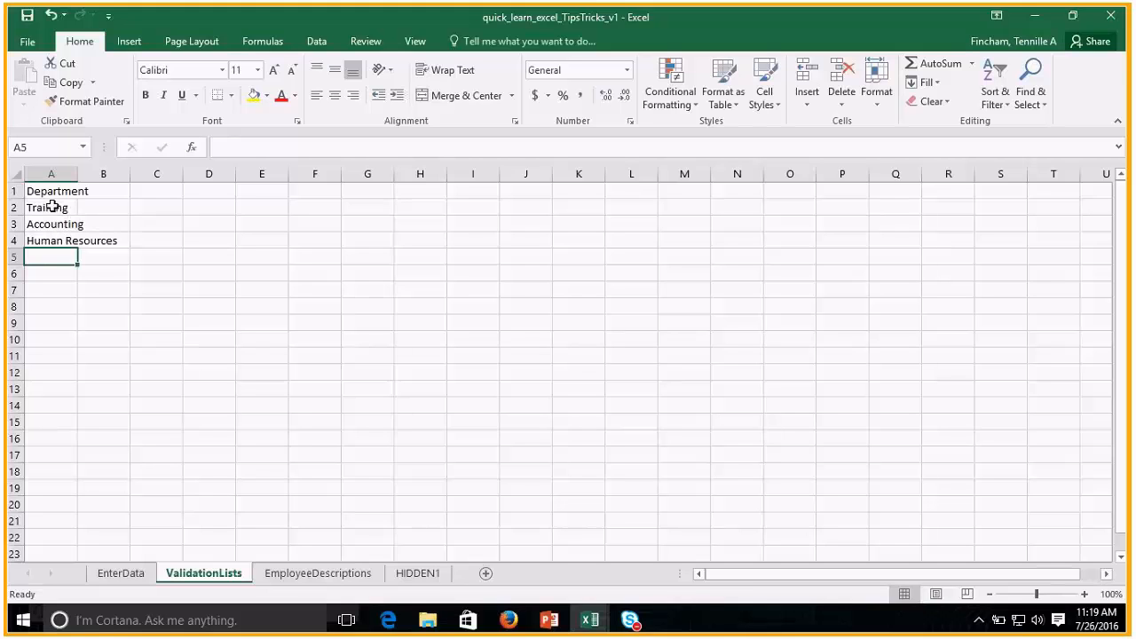
Define the name Department with workbook scope for the range A2:A4 on ValidationLists.
left_click_drag(53, 208, 53, 234)
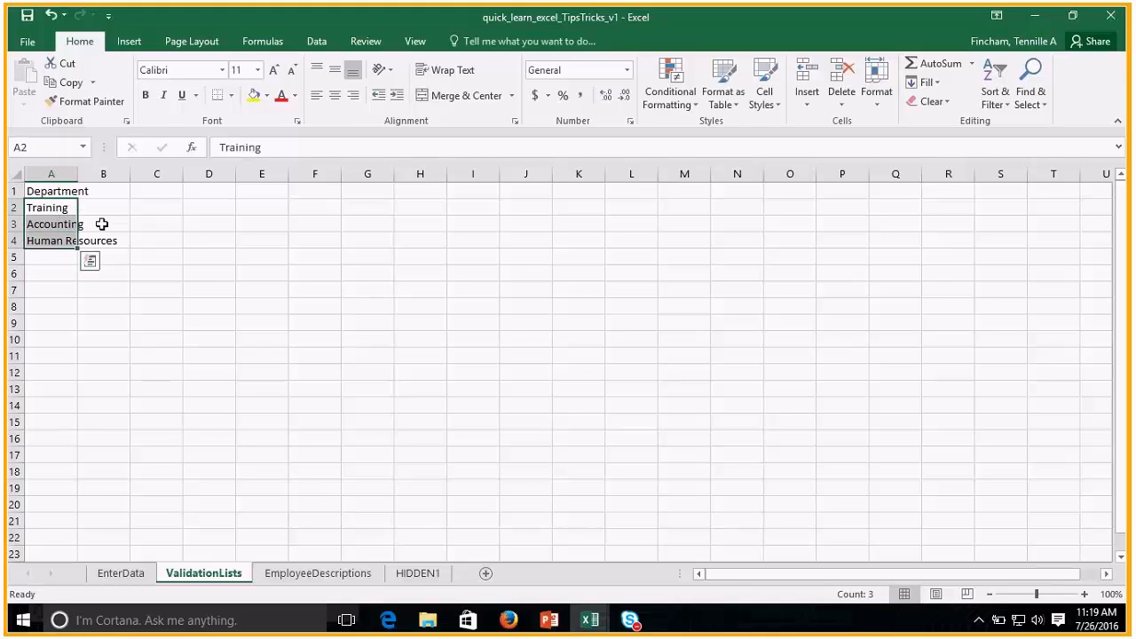
left_click(259, 44)
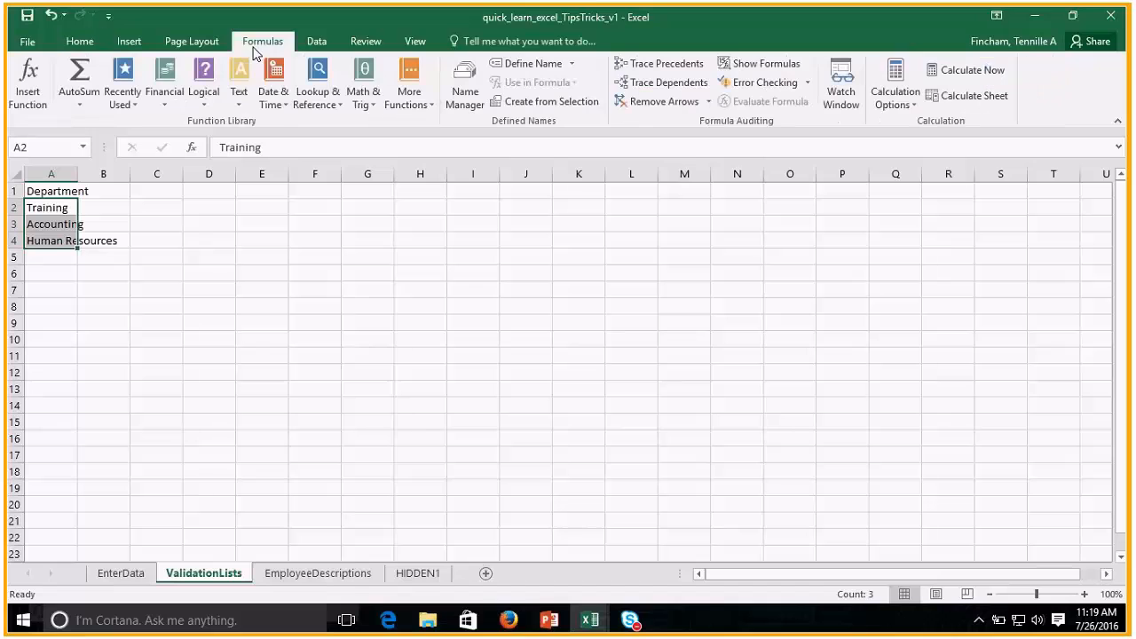
left_click(509, 66)
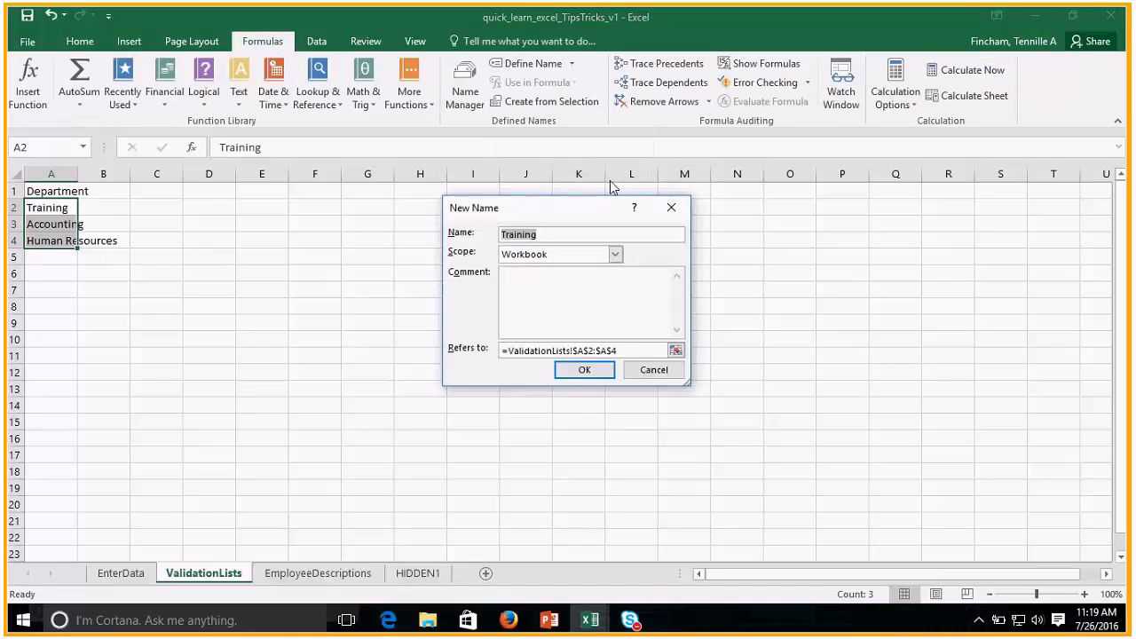
type("Department")
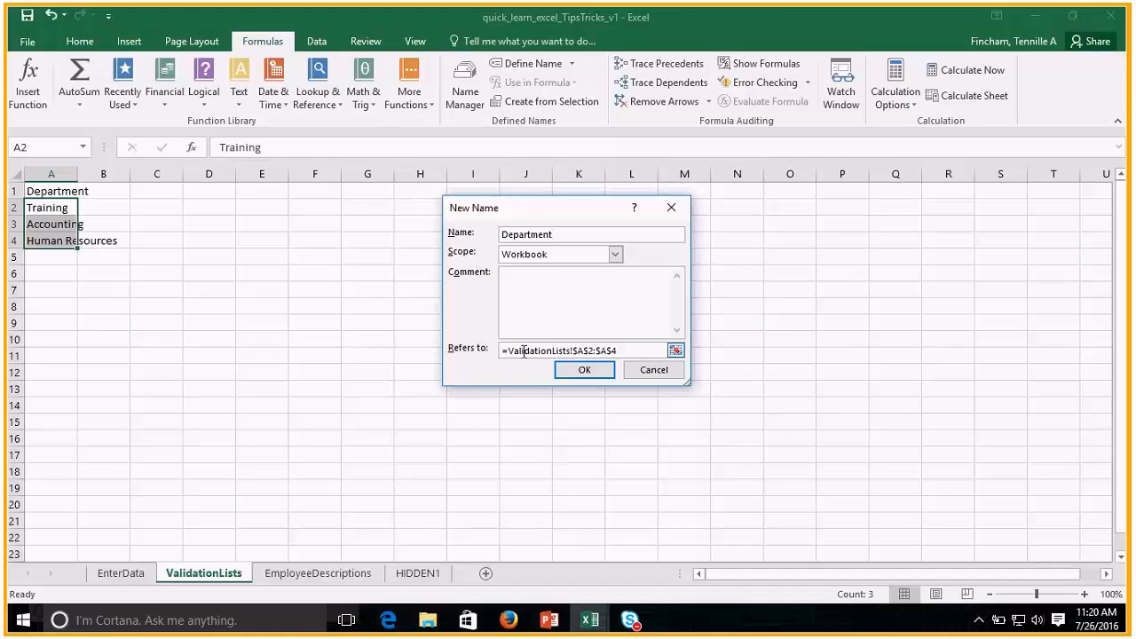
left_click(570, 375)
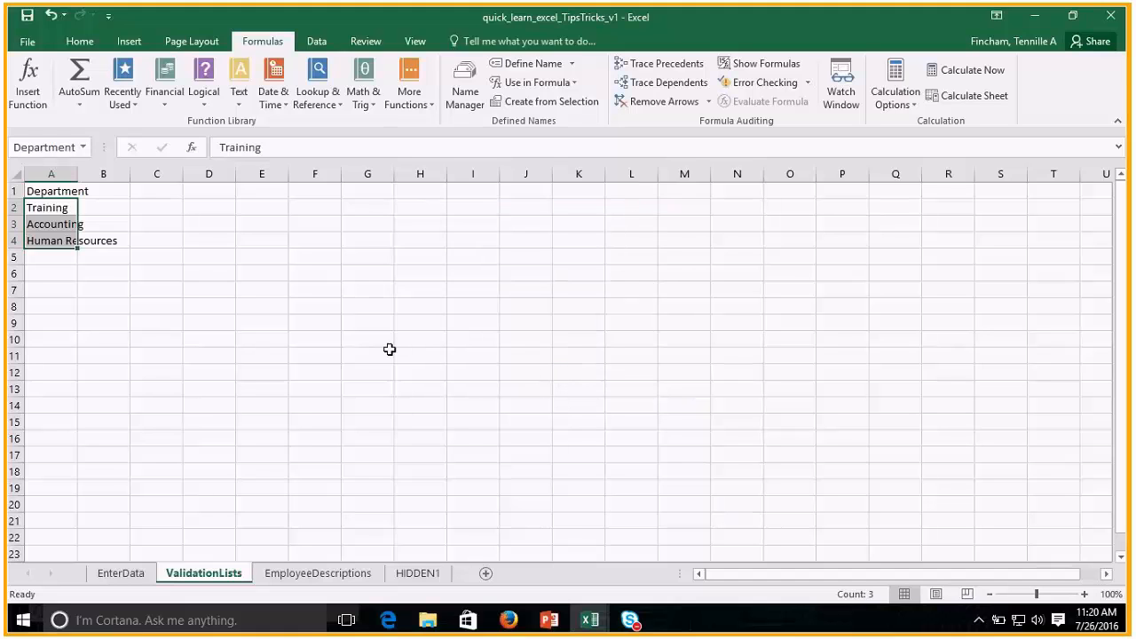
Open the Name Manager to review the workbook's defined names.
left_click(61, 276)
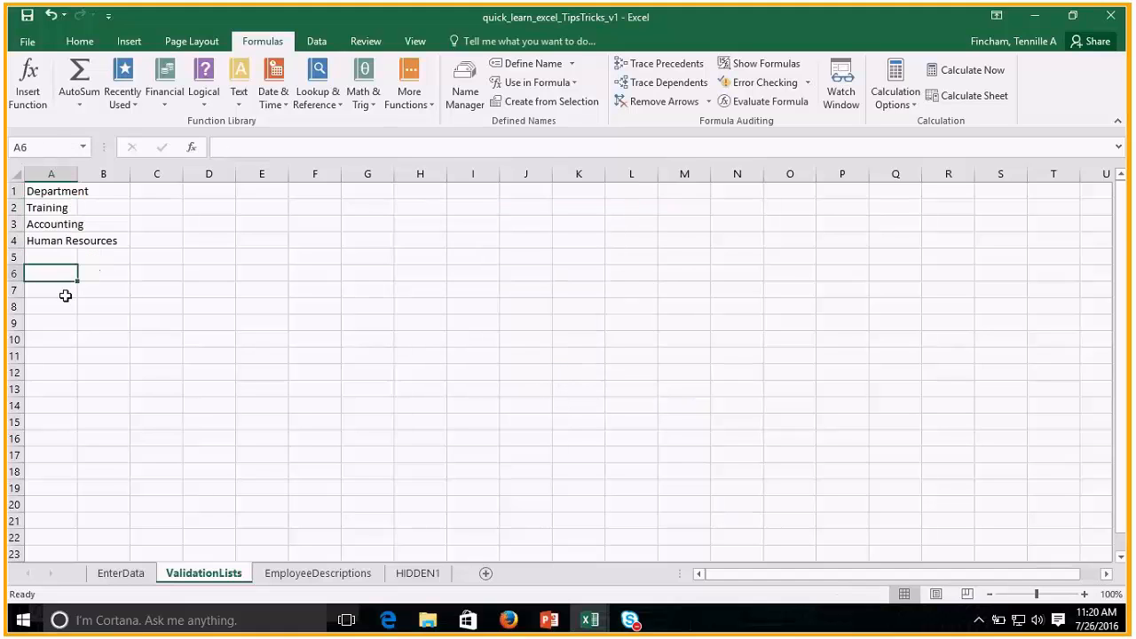
left_click(65, 293)
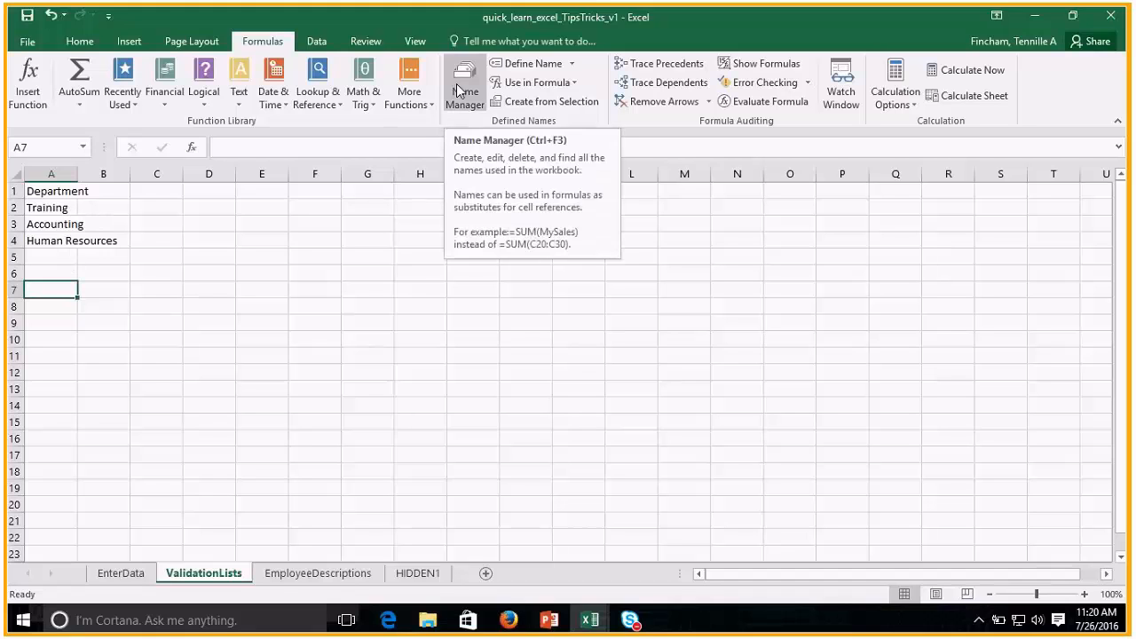
left_click(472, 101)
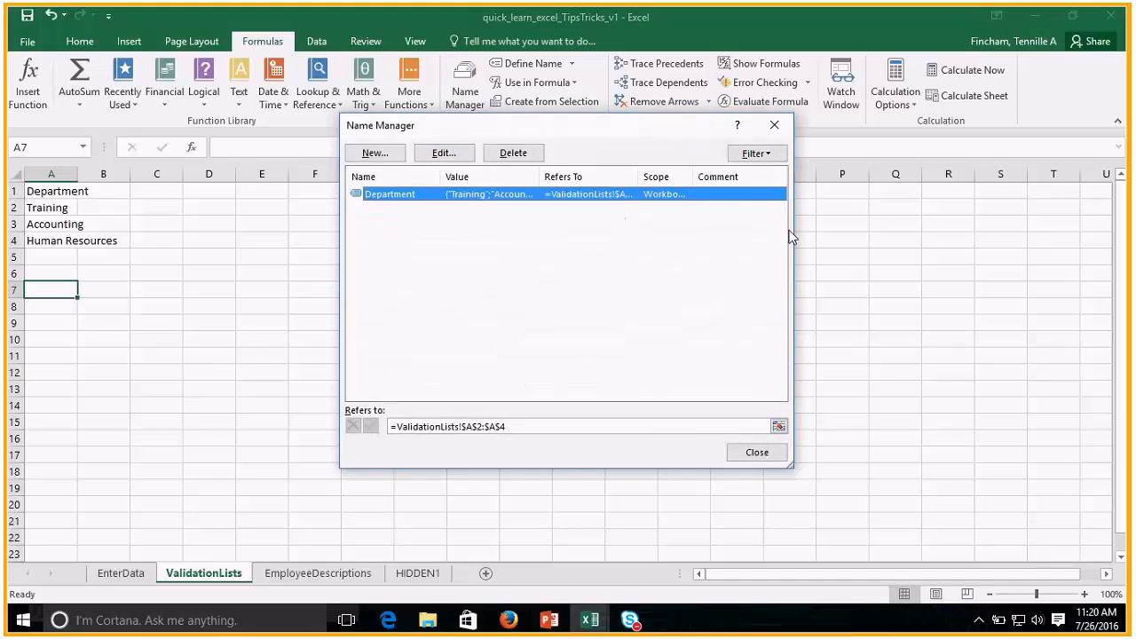
Enlarge the Name Manager and widen its Value and Scope columns to examine the Department name's details, and close it.
left_click_drag(793, 228, 946, 222)
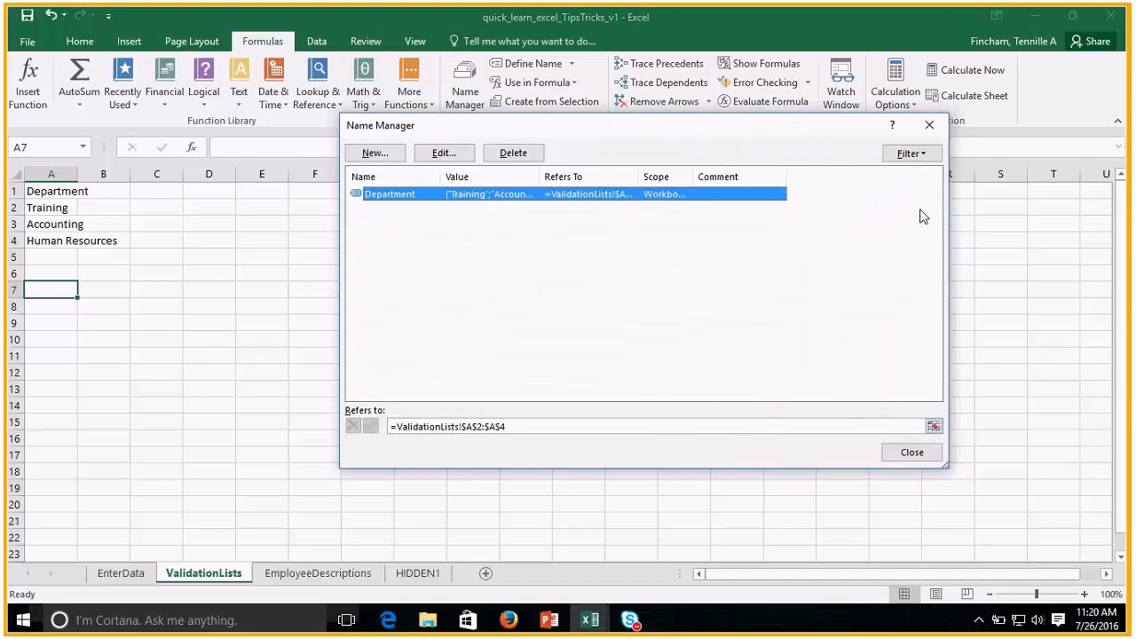
left_click_drag(539, 178, 627, 178)
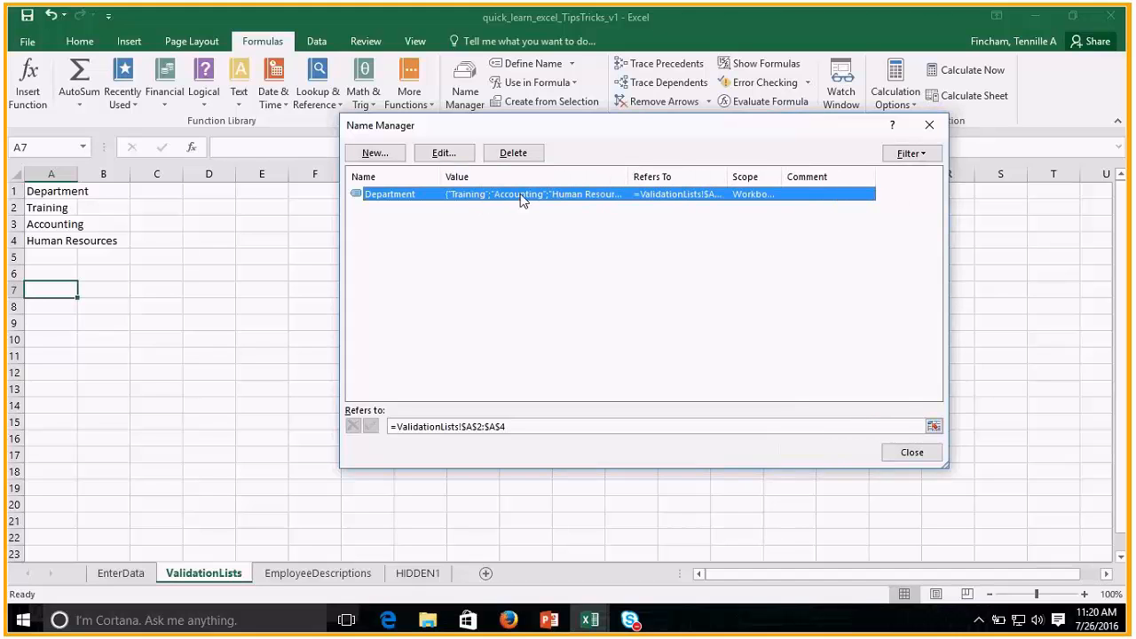
left_click_drag(782, 177, 832, 177)
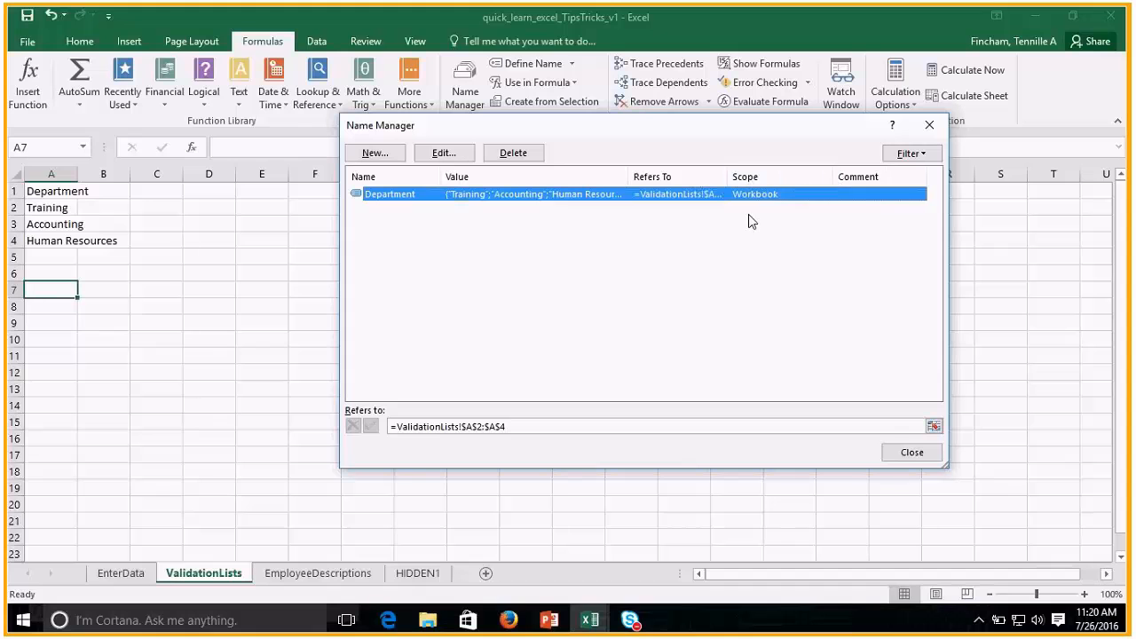
left_click(912, 453)
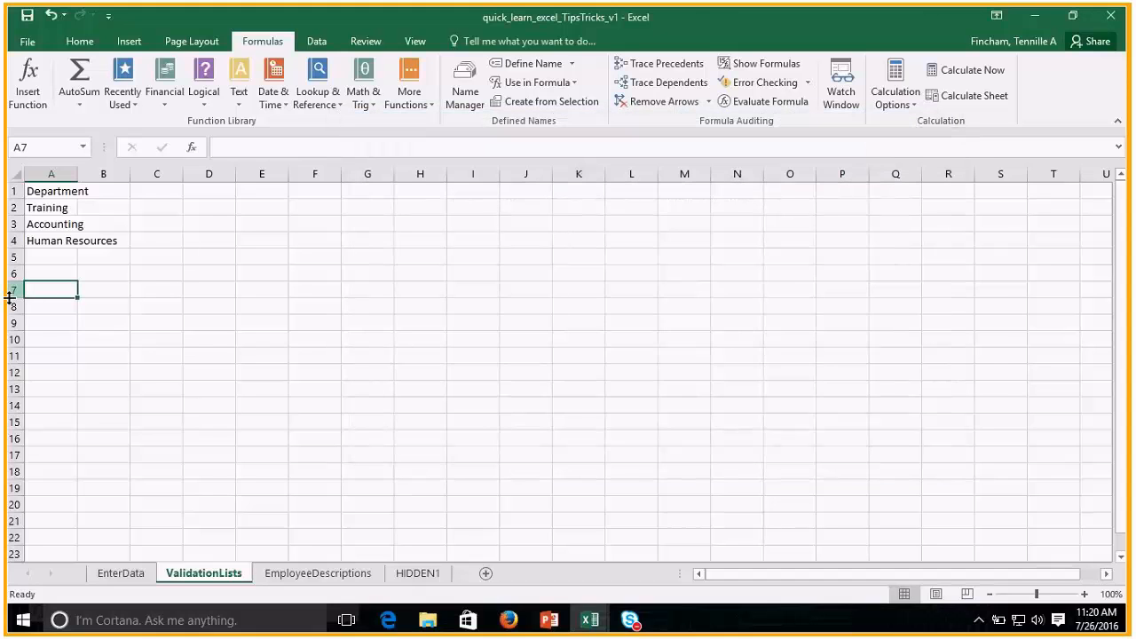
Paste the list of defined names at A8 of ValidationLists and widen column A to fit the name.
left_click(68, 305)
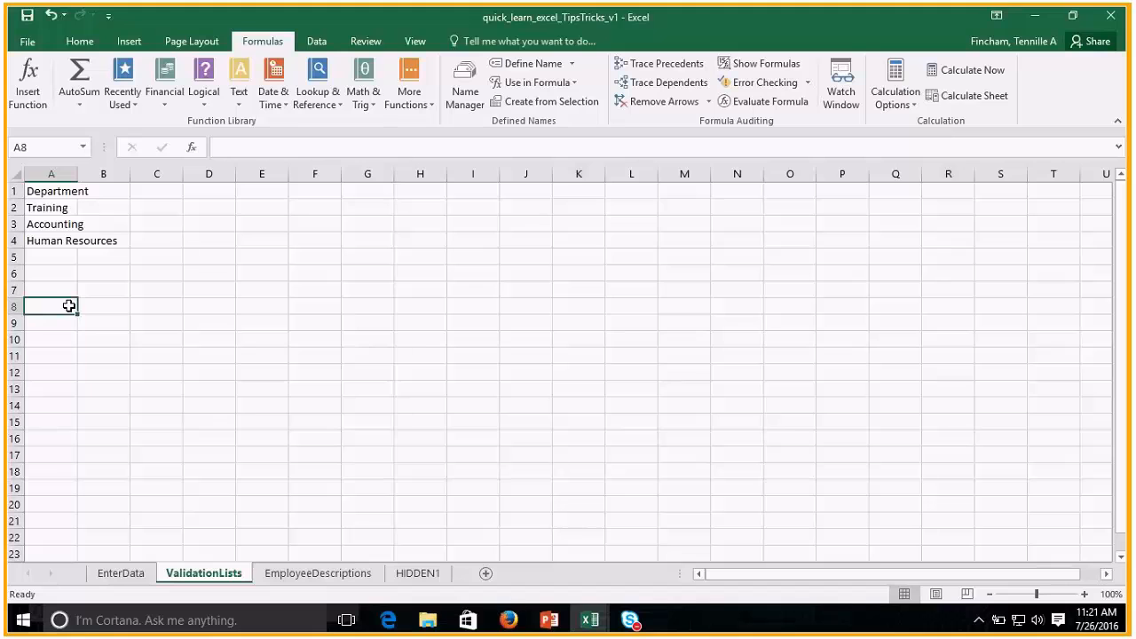
key("F3")
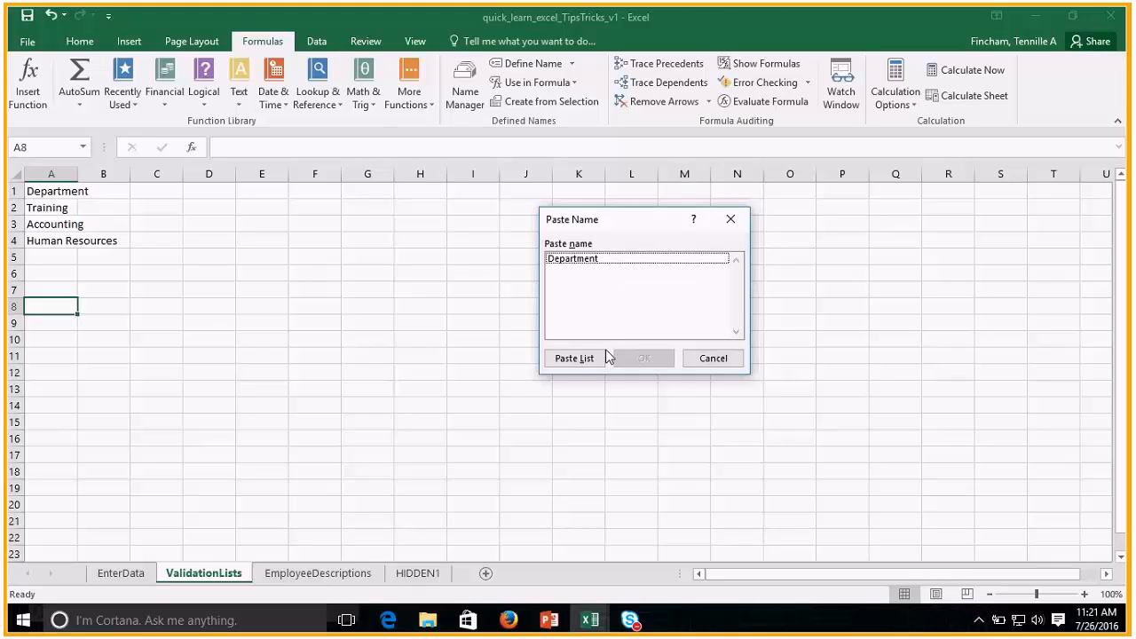
left_click(581, 359)
left_click(271, 371)
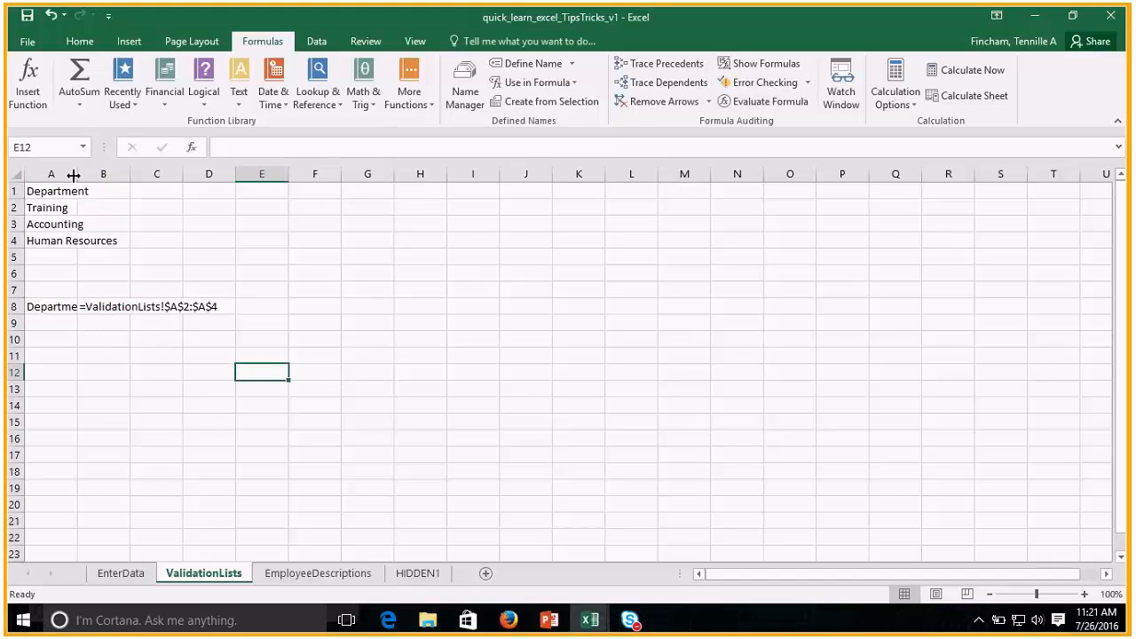
left_click_drag(74, 174, 109, 174)
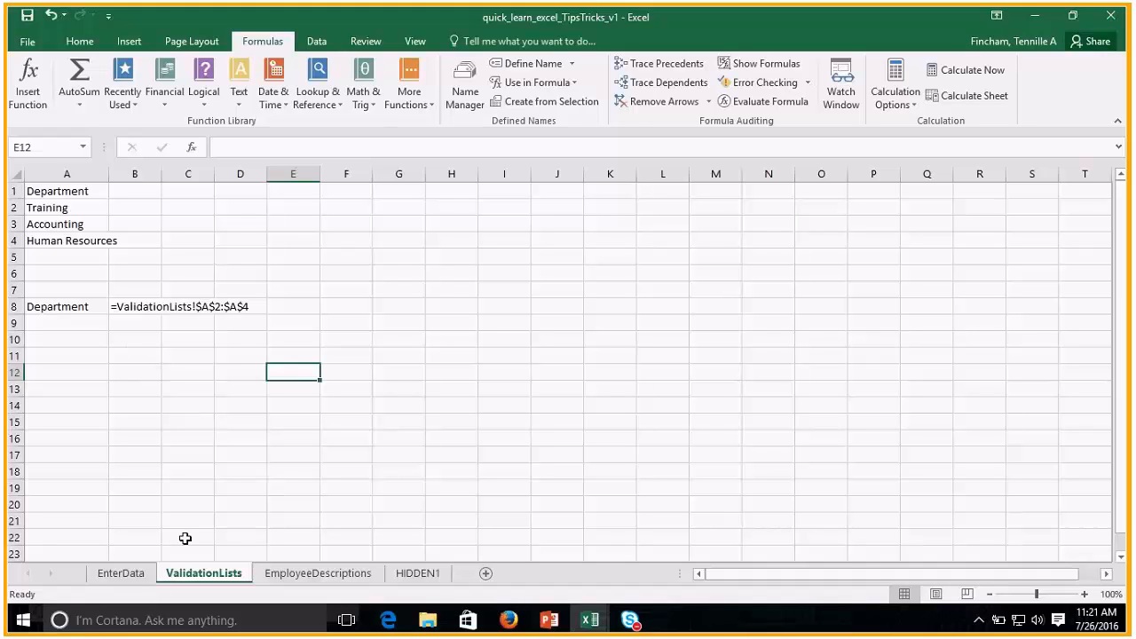
Apply list data validation with the source =Department to the Department cells I6:I16 on the EnterData sheet.
left_click(122, 574)
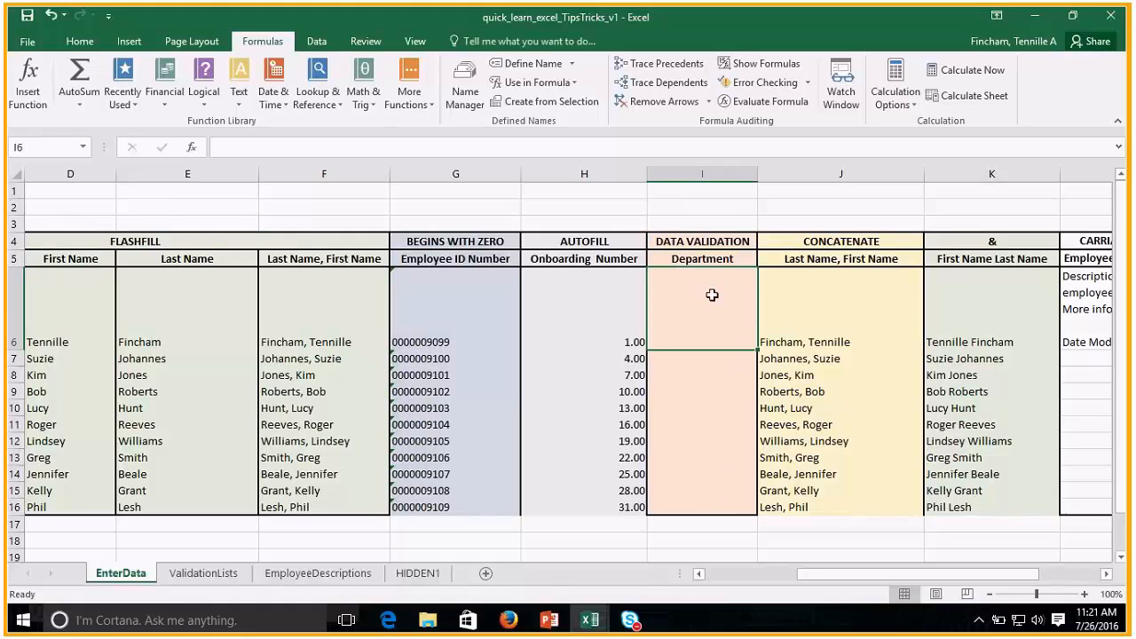
left_click_drag(713, 301, 712, 507)
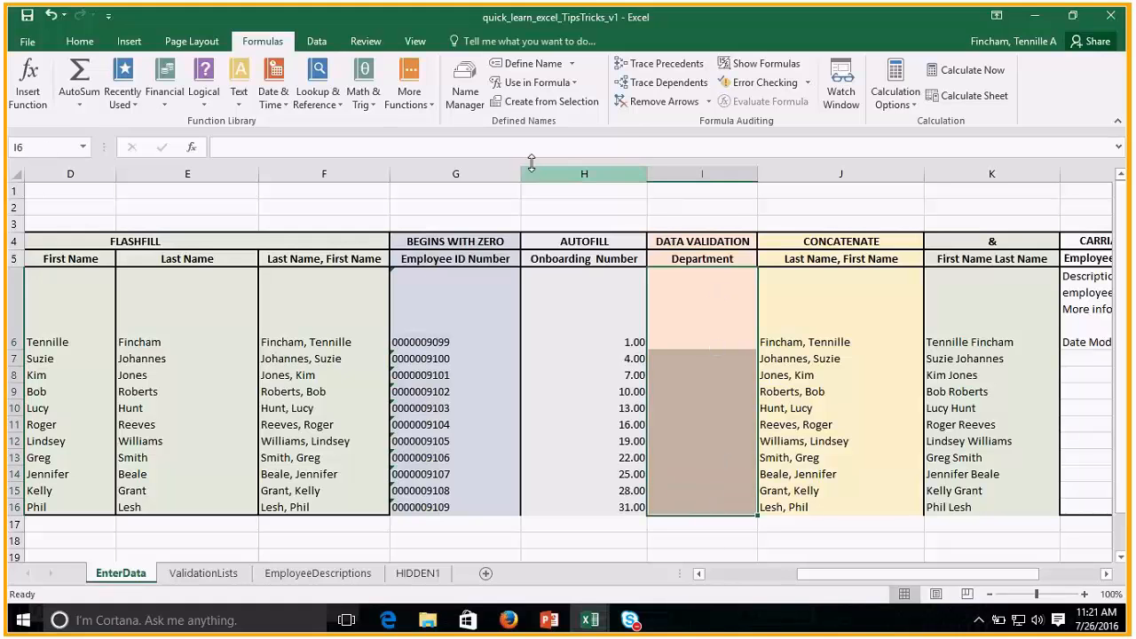
left_click(317, 40)
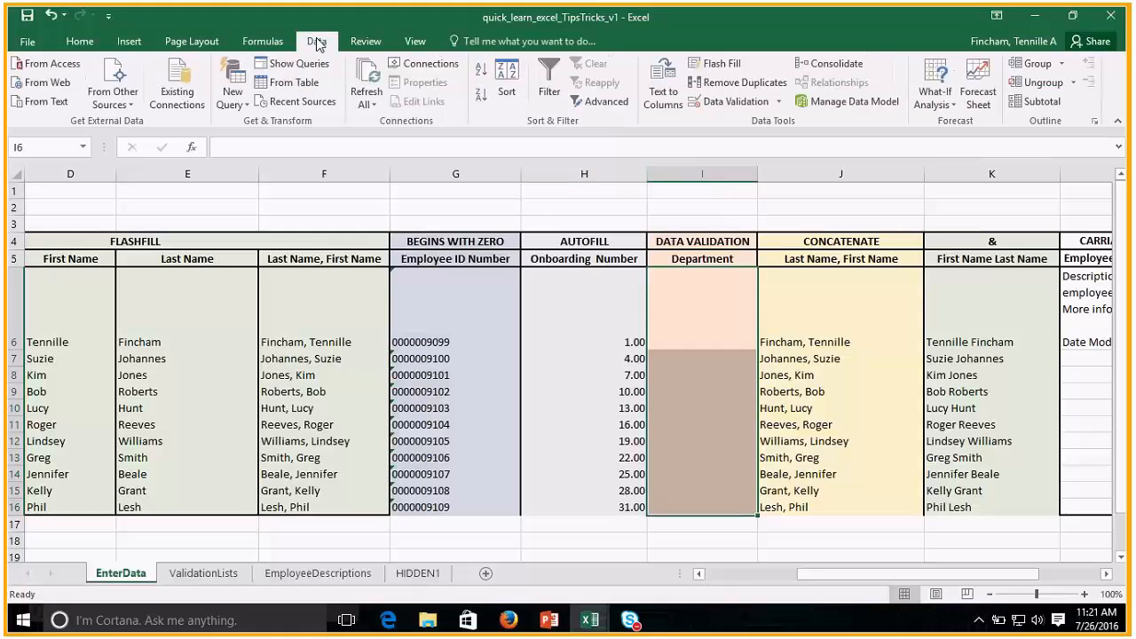
left_click(719, 107)
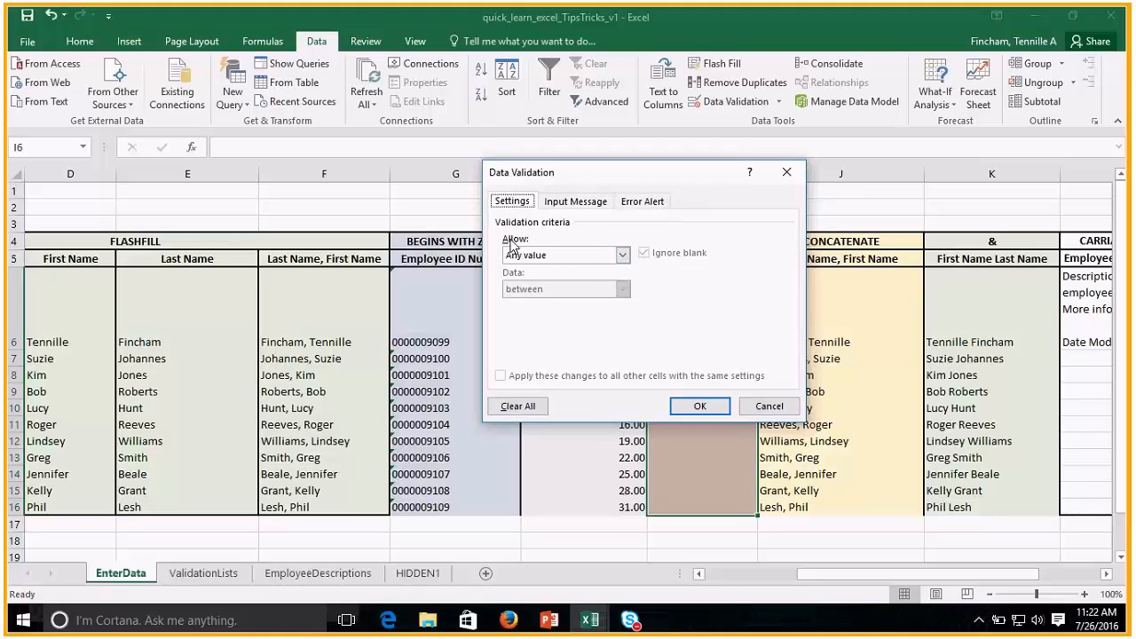
left_click(532, 255)
left_click(545, 303)
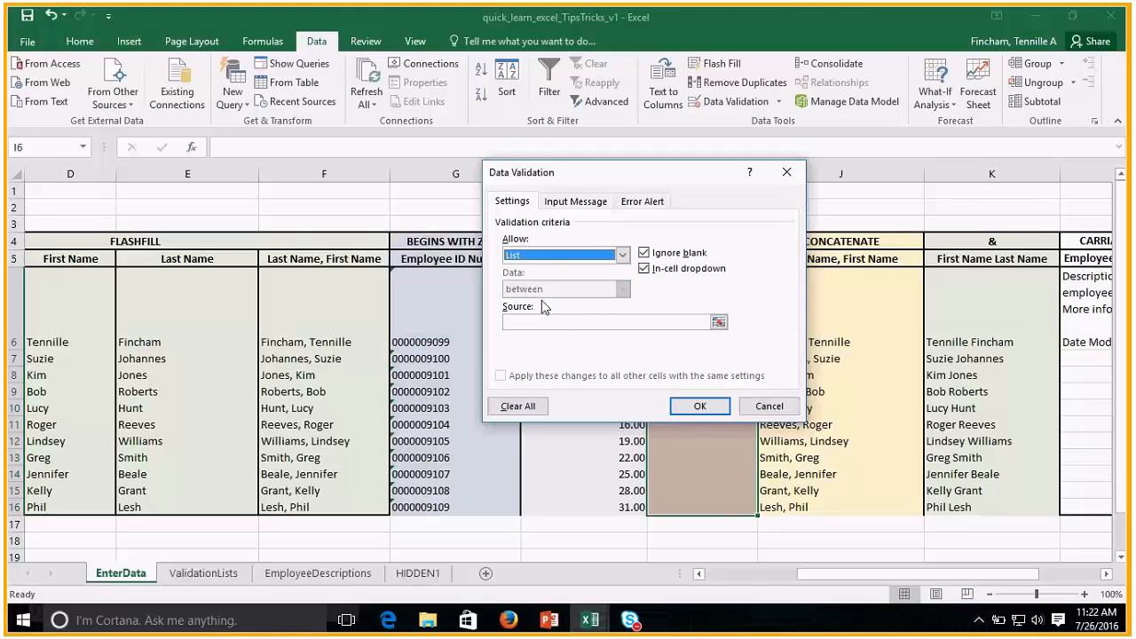
left_click(609, 325)
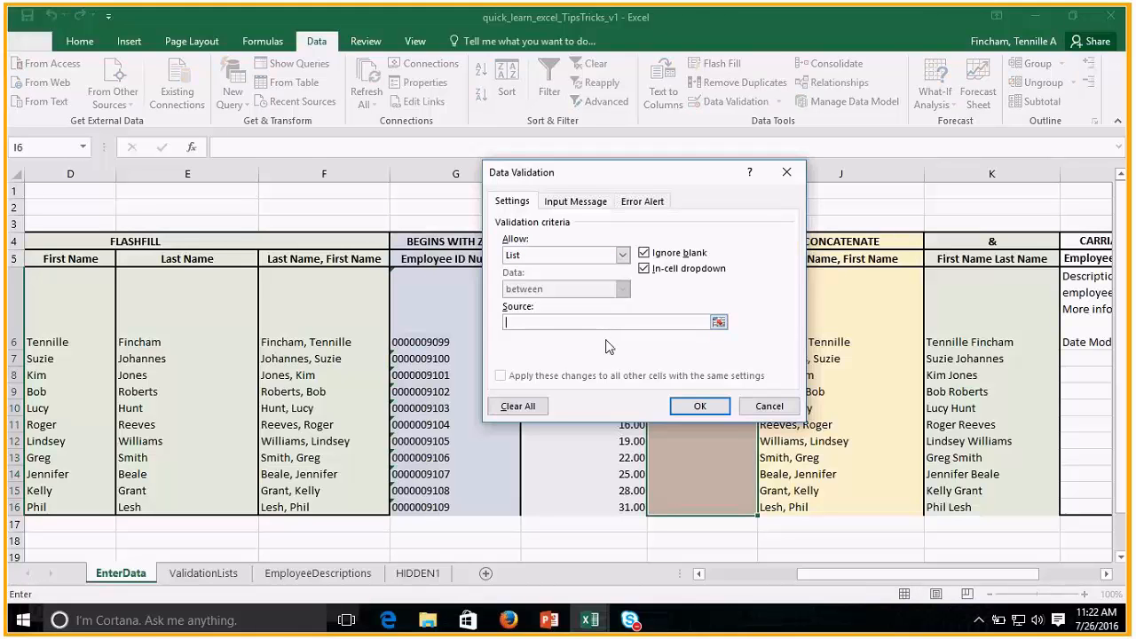
type("=Department")
left_click(696, 407)
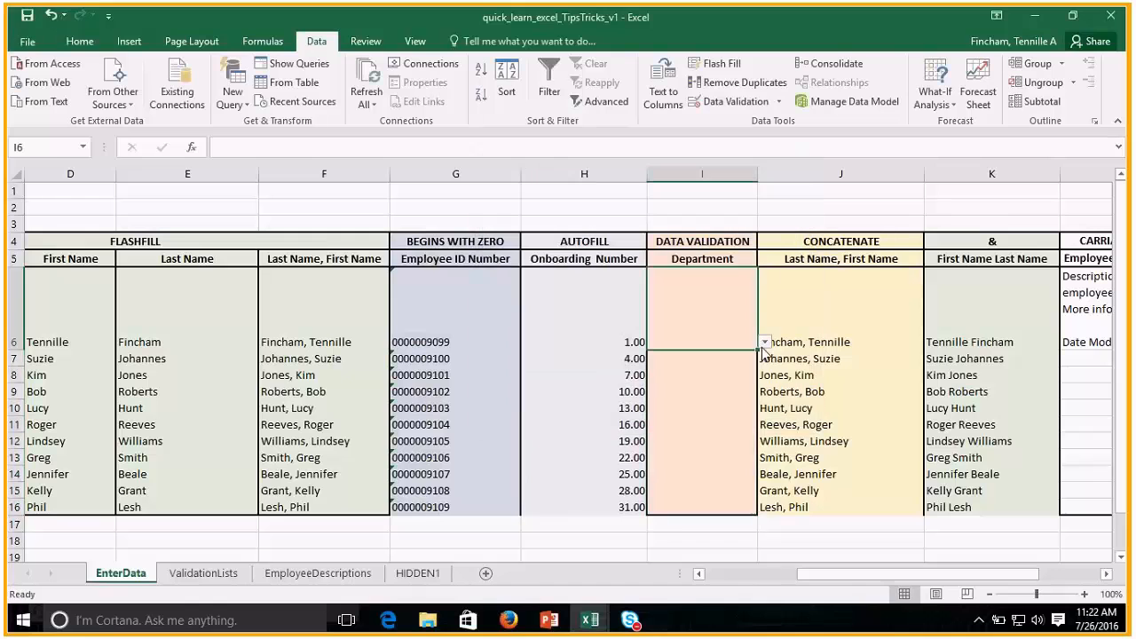
Choose Human Resources for I6 and Accounting for I8 from the in-cell Department lists.
left_click(699, 374)
left_click(709, 435)
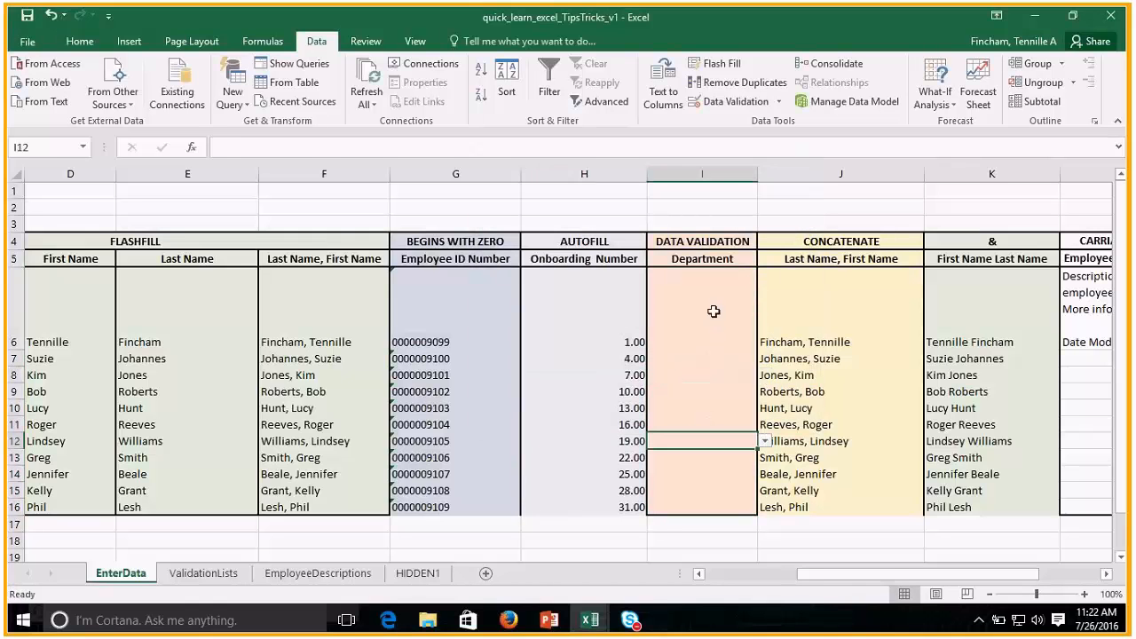
left_click(717, 312)
left_click(764, 341)
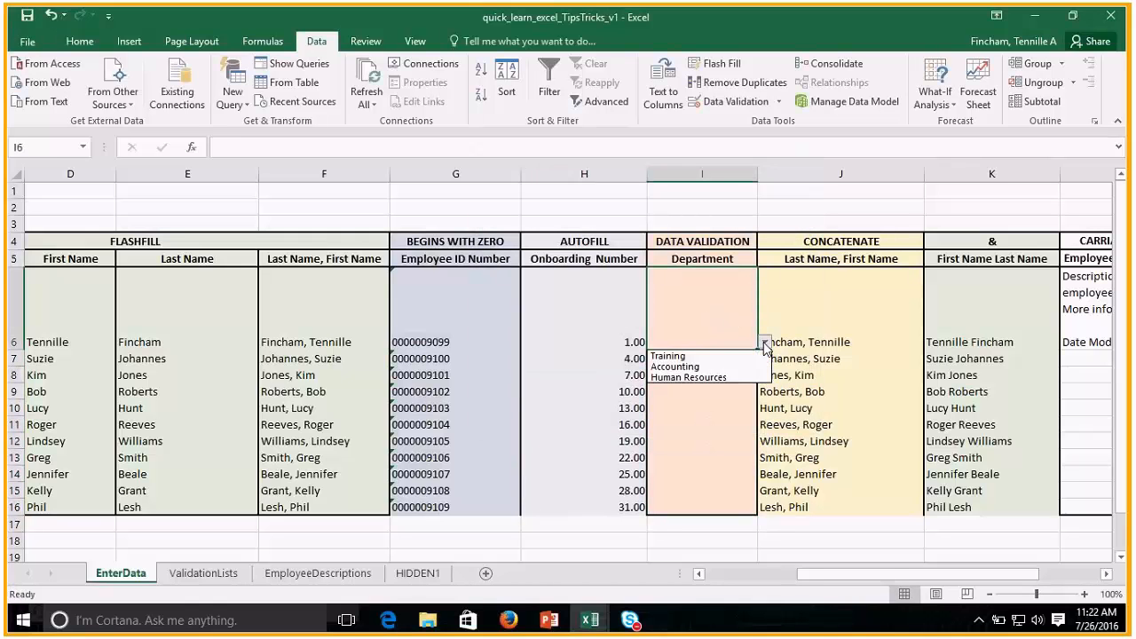
left_click(715, 377)
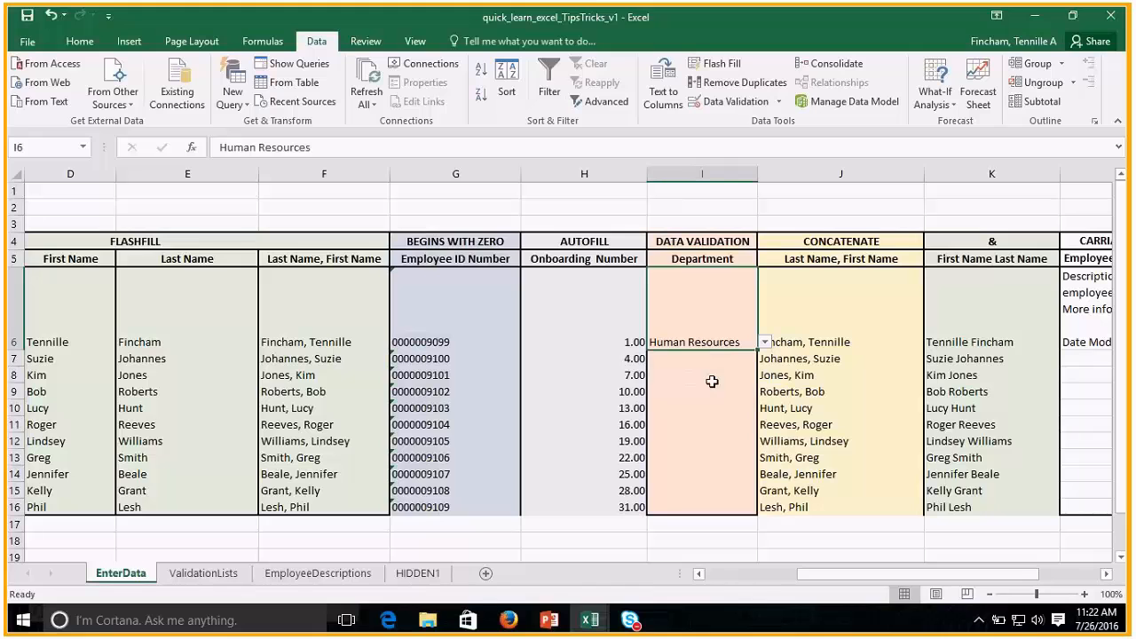
left_click(712, 380)
left_click(765, 375)
left_click(714, 403)
left_click(713, 411)
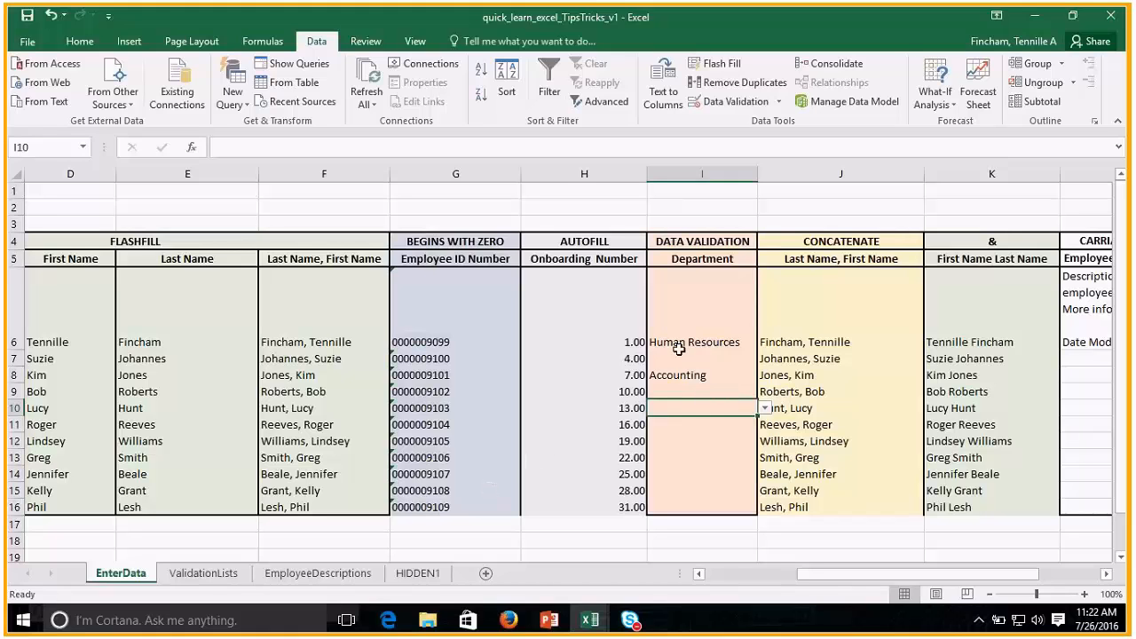
Add Facilities in A5 of the ValidationLists sheet, below the existing departments.
left_click(203, 573)
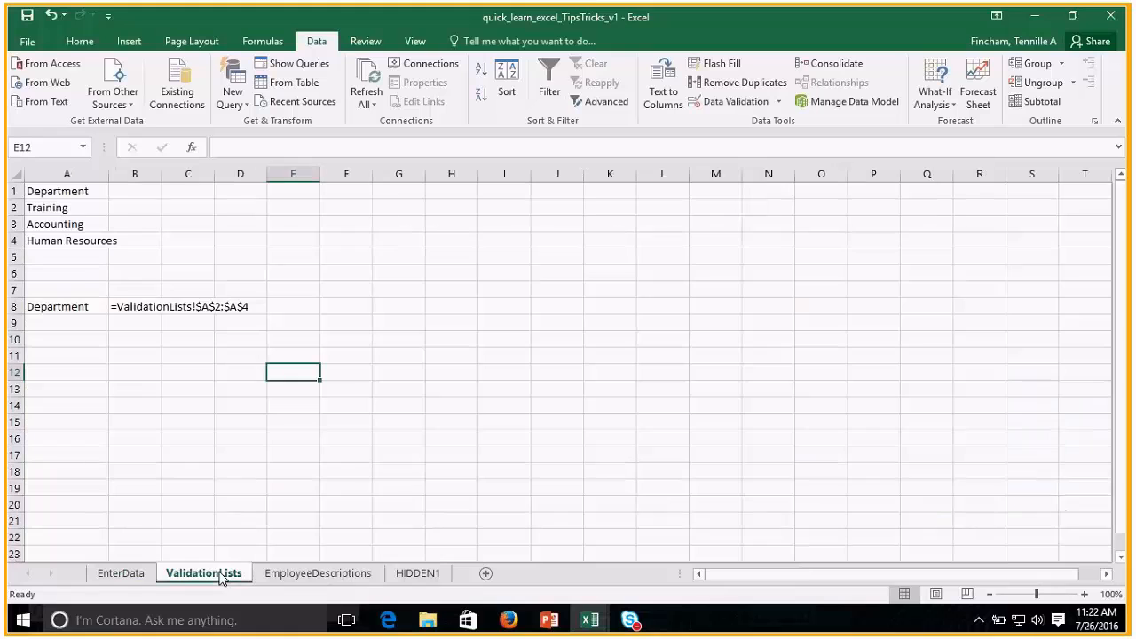
left_click(39, 257)
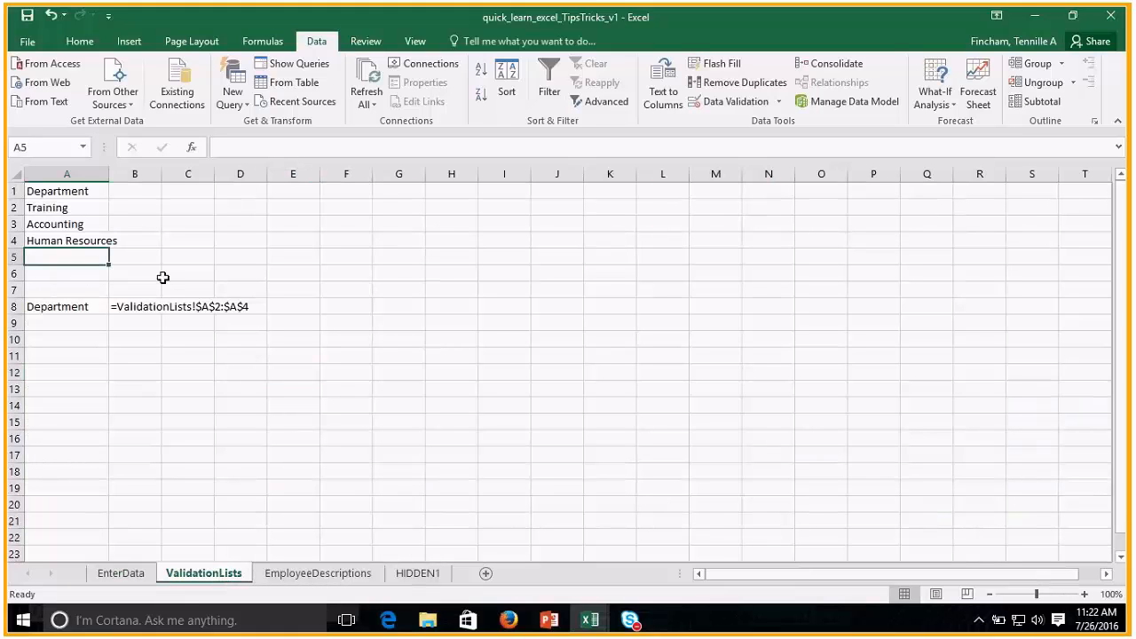
type("Fac")
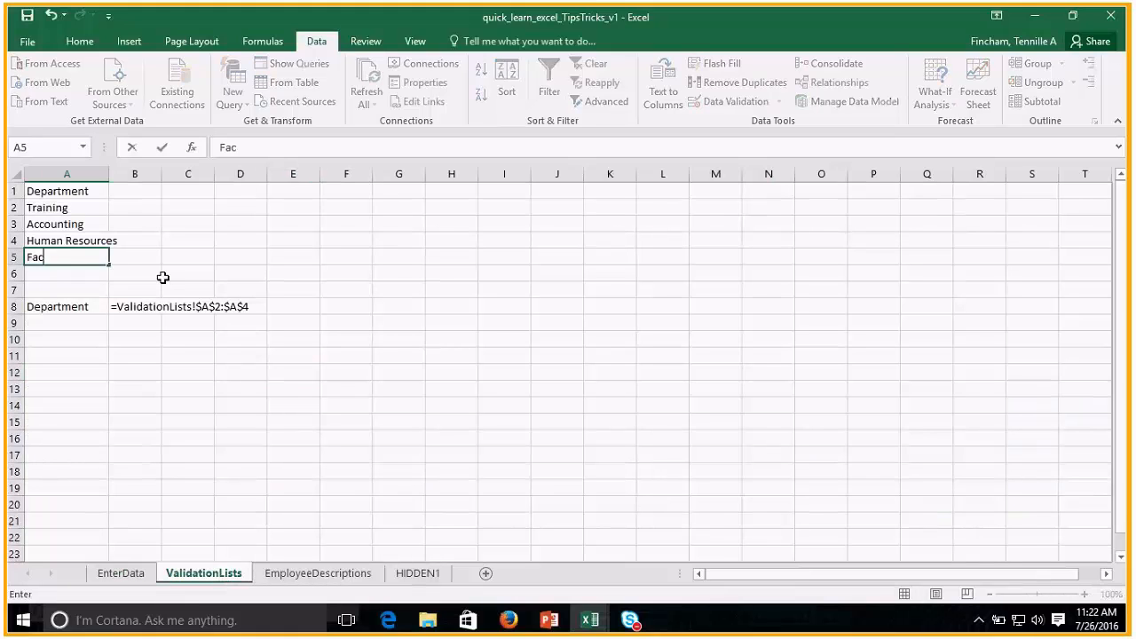
type("ilities")
key("Return")
Edit the defined name Department so that it refers to ValidationLists A2:A5.
left_click(85, 240)
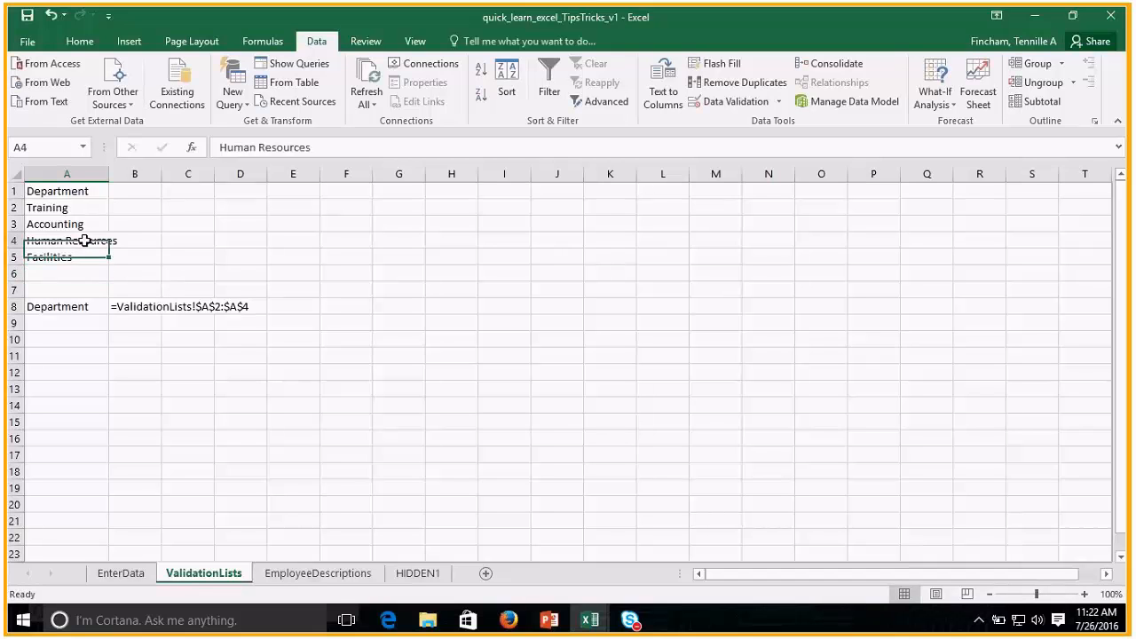
left_click(253, 41)
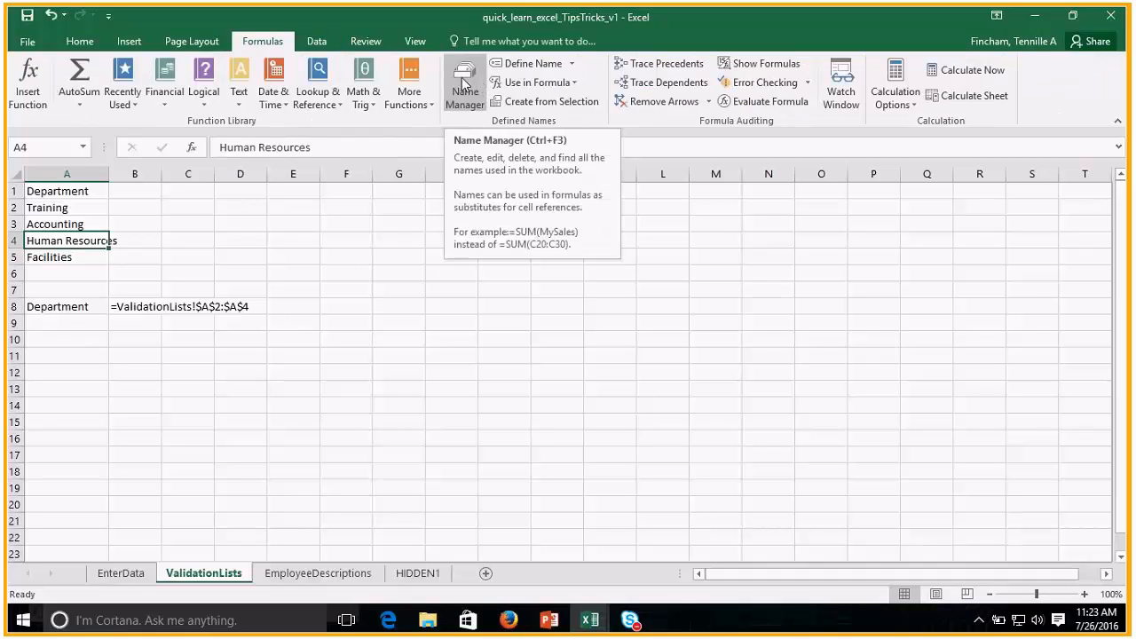
left_click(466, 83)
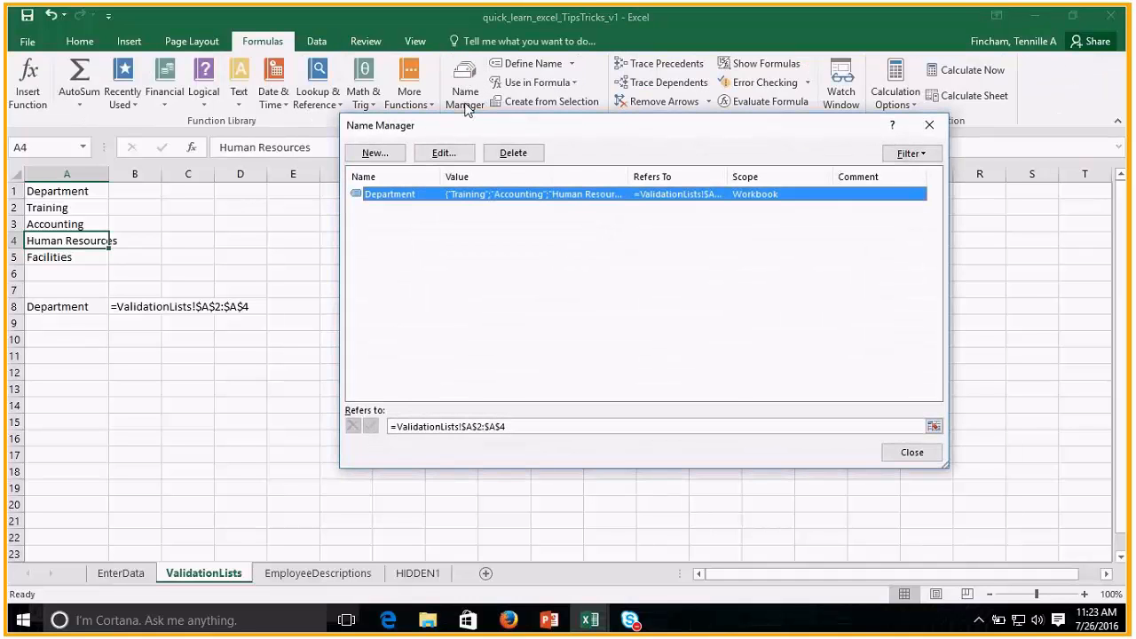
left_click(443, 156)
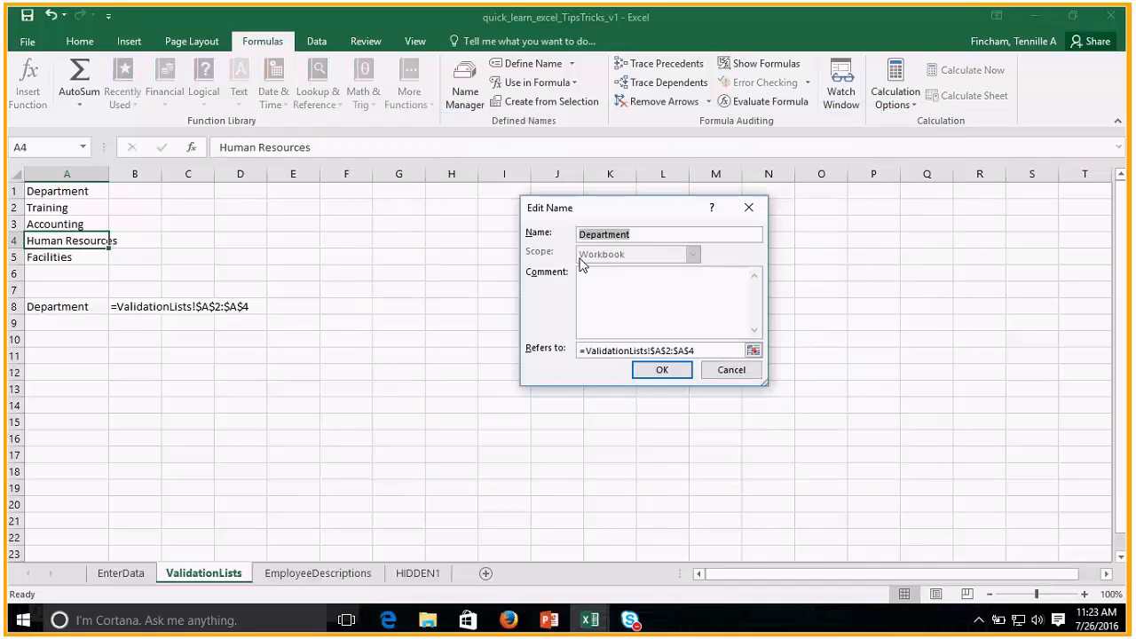
left_click(700, 351)
left_click_drag(76, 209, 81, 256)
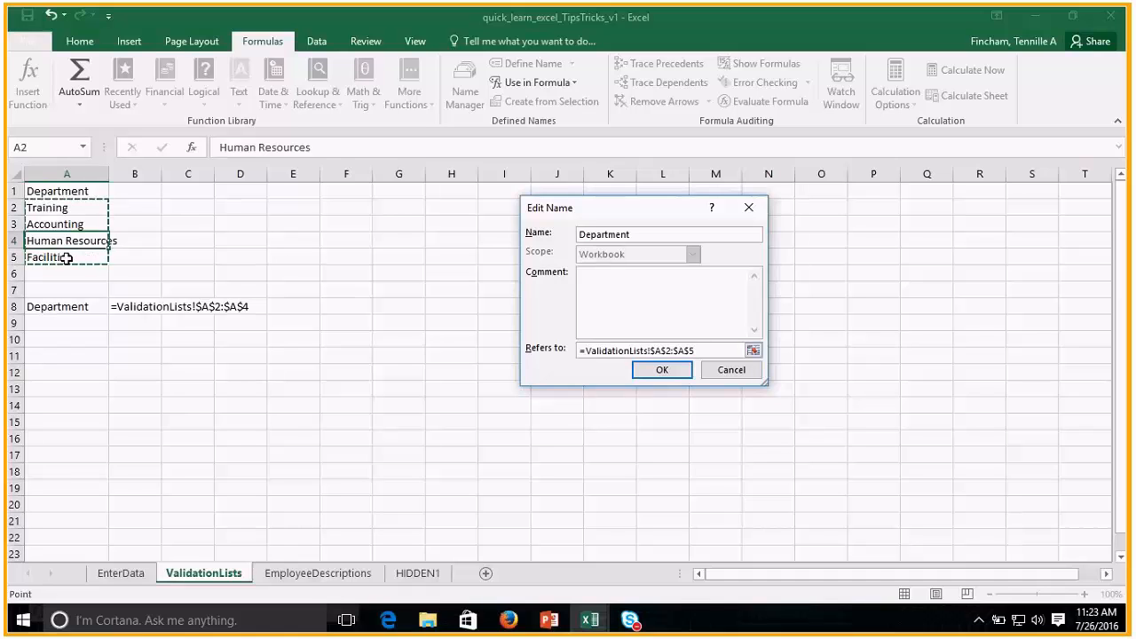
left_click(664, 372)
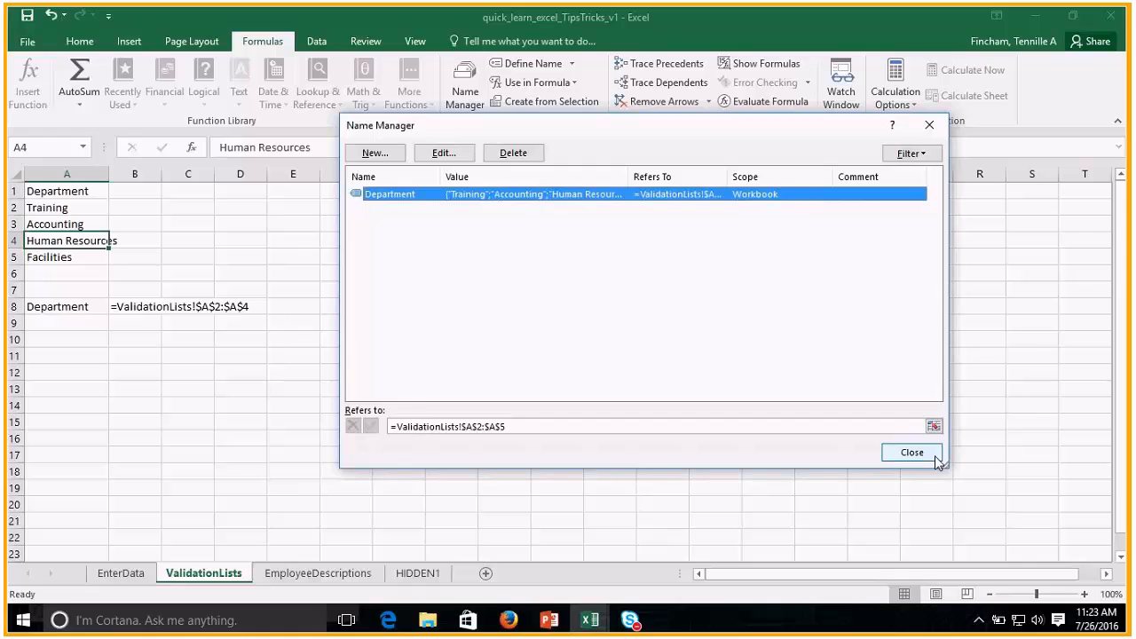
left_click(907, 452)
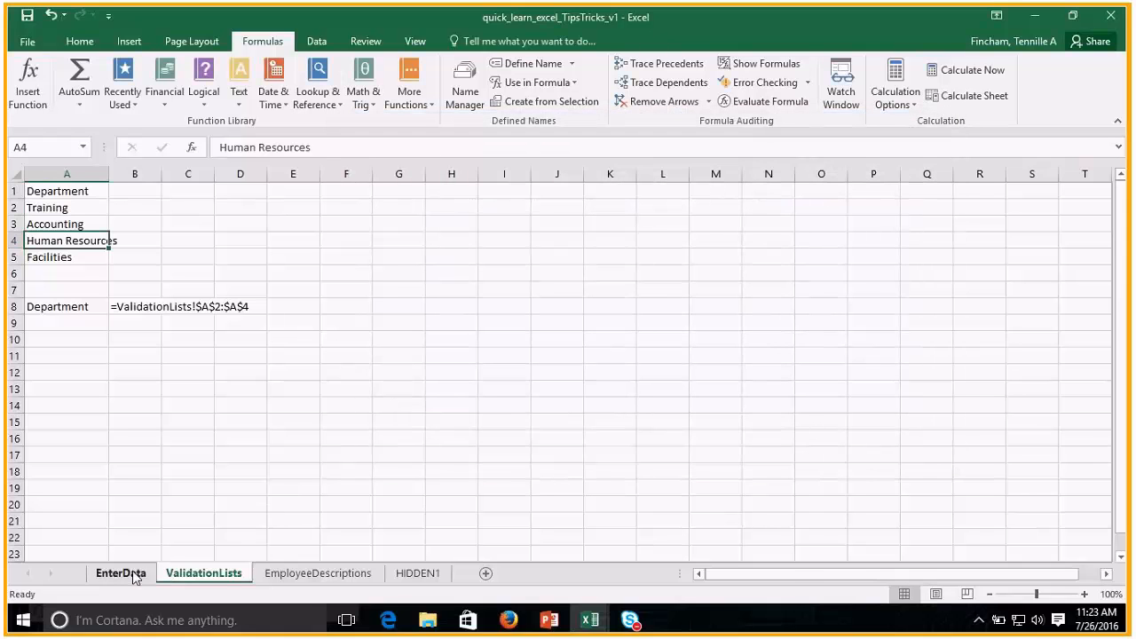
Choose Facilities from the Department list in I12 on the EnterData sheet.
left_click(122, 574)
left_click(753, 441)
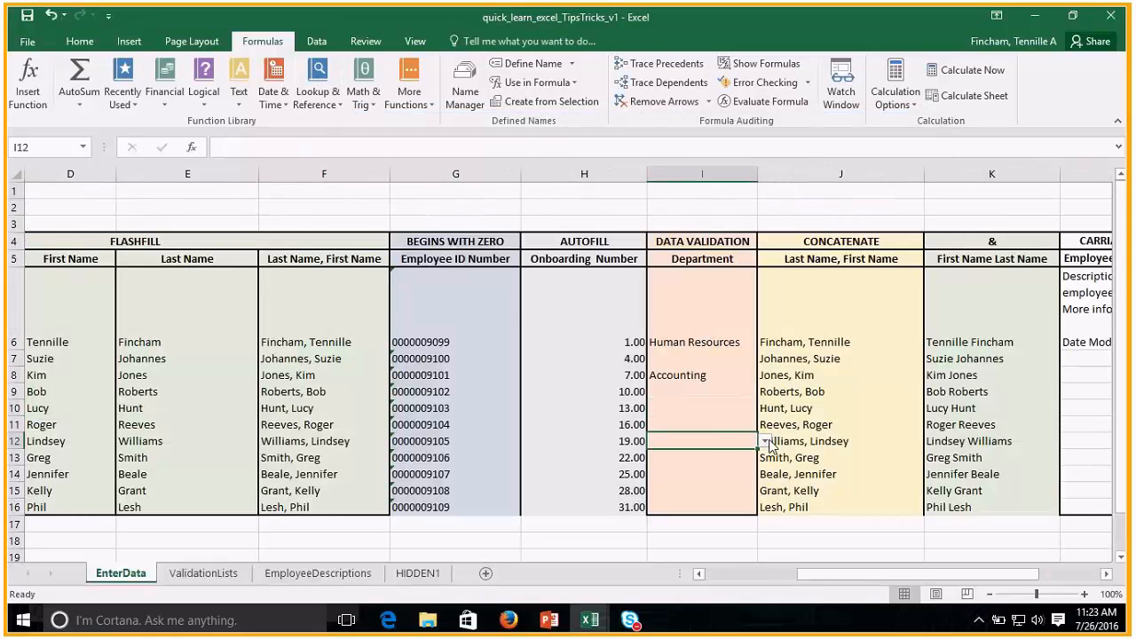
left_click(764, 441)
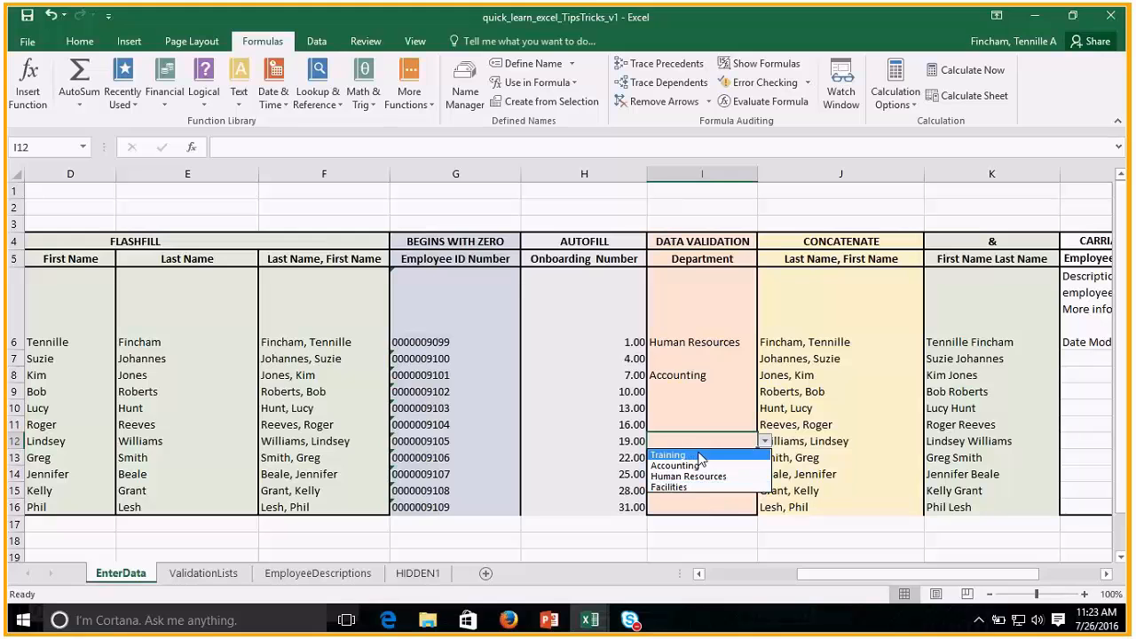
left_click(696, 487)
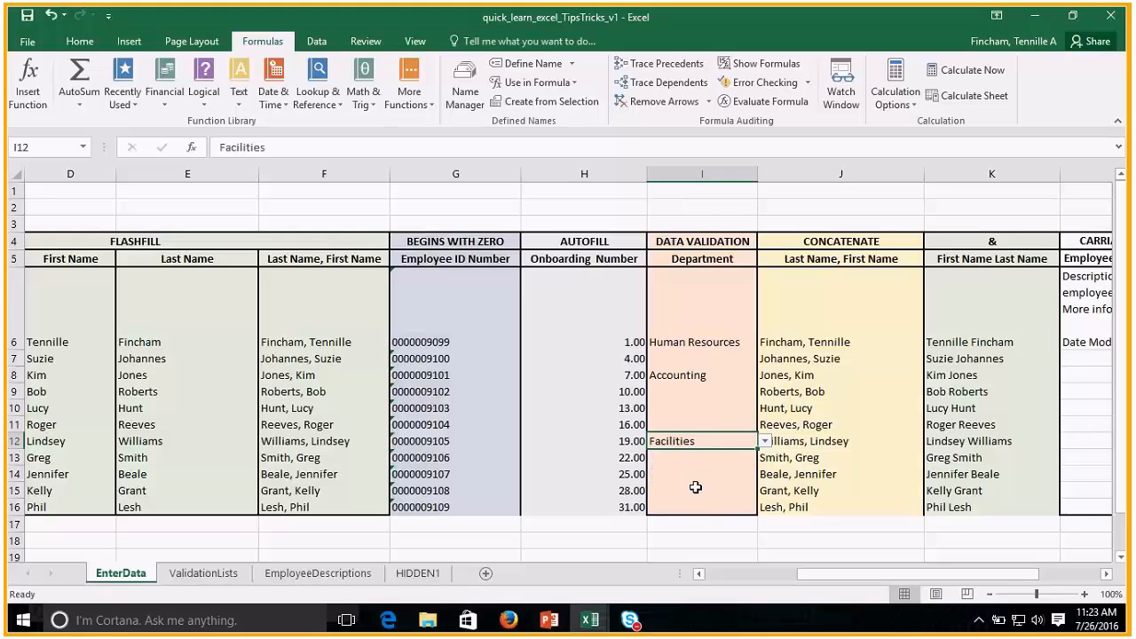
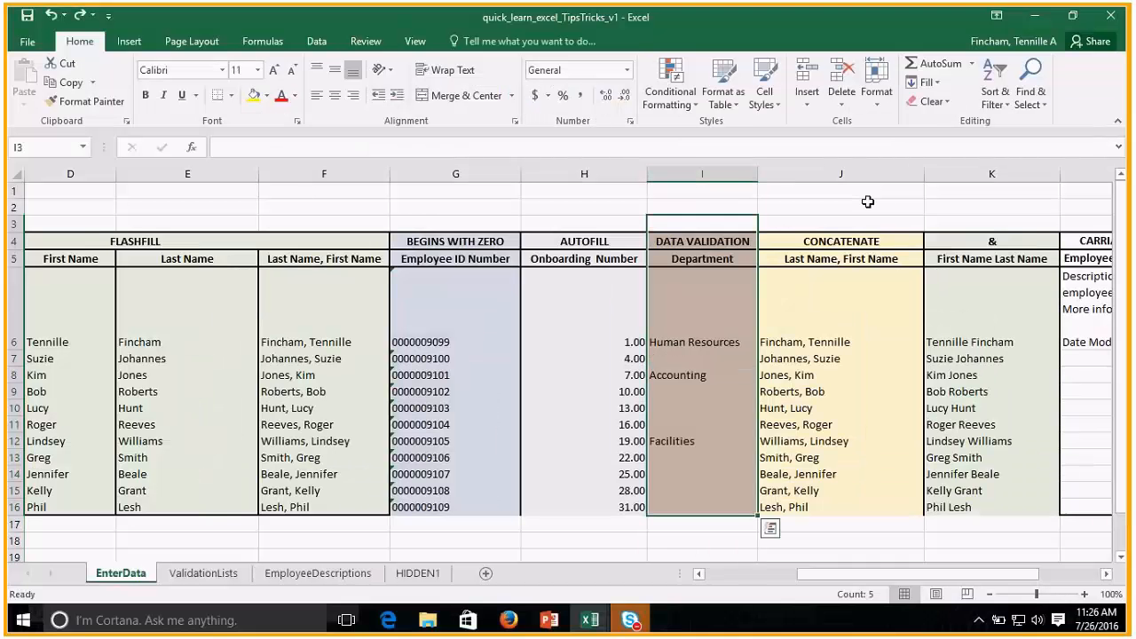
Move the whole Employee ID Number column from G into the empty column B, ahead of the Name column.
left_click(781, 229)
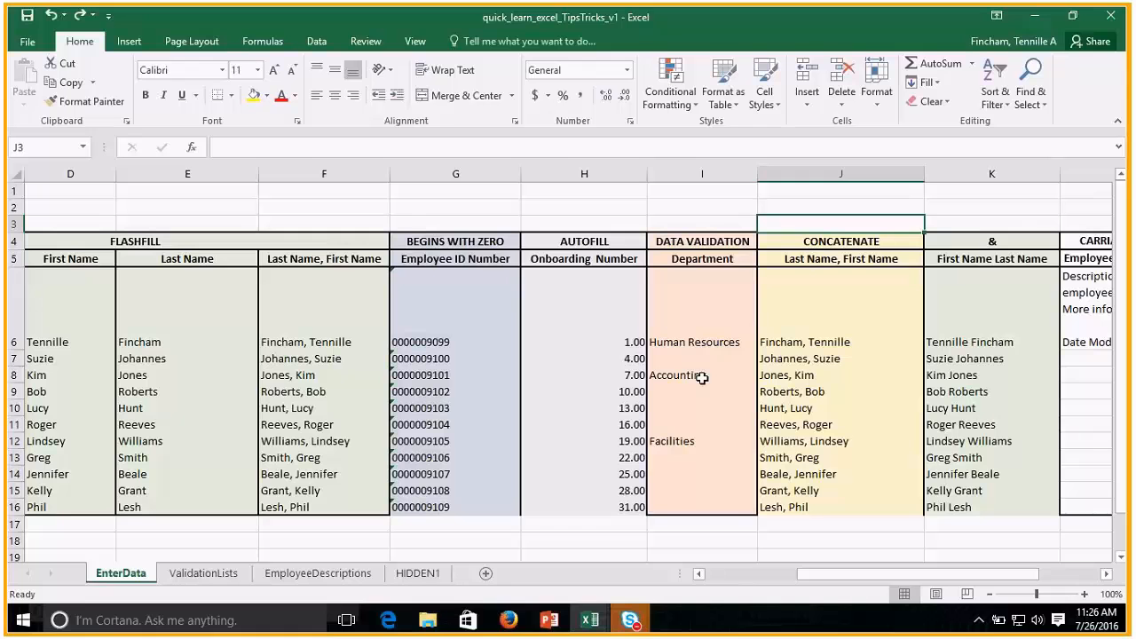
left_click(680, 318)
left_click_drag(872, 583, 778, 586)
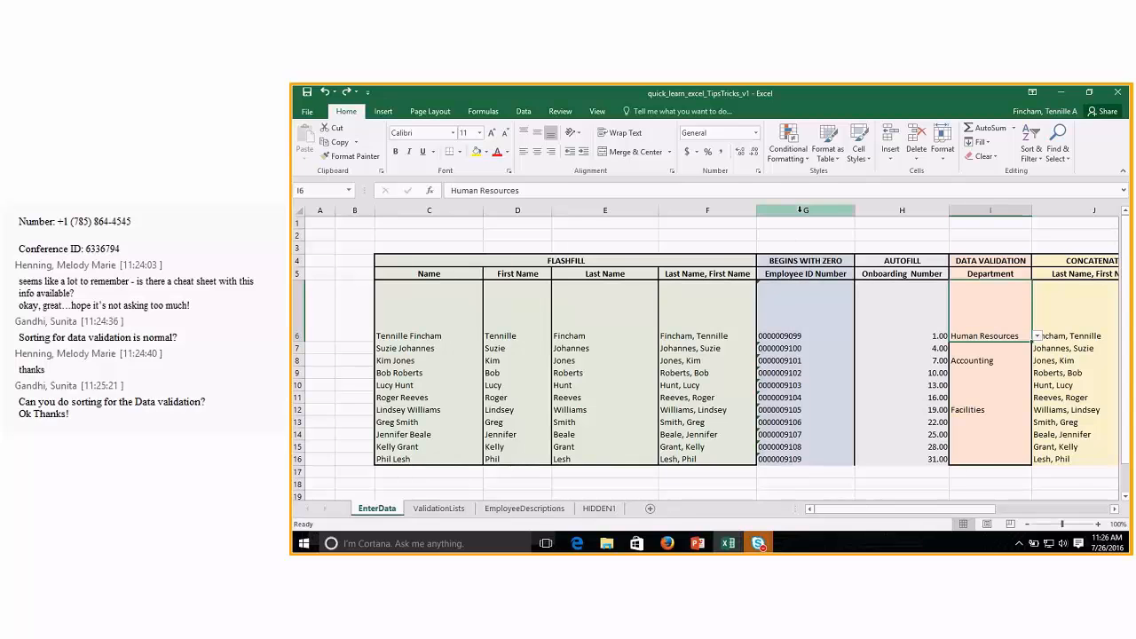
left_click(809, 210)
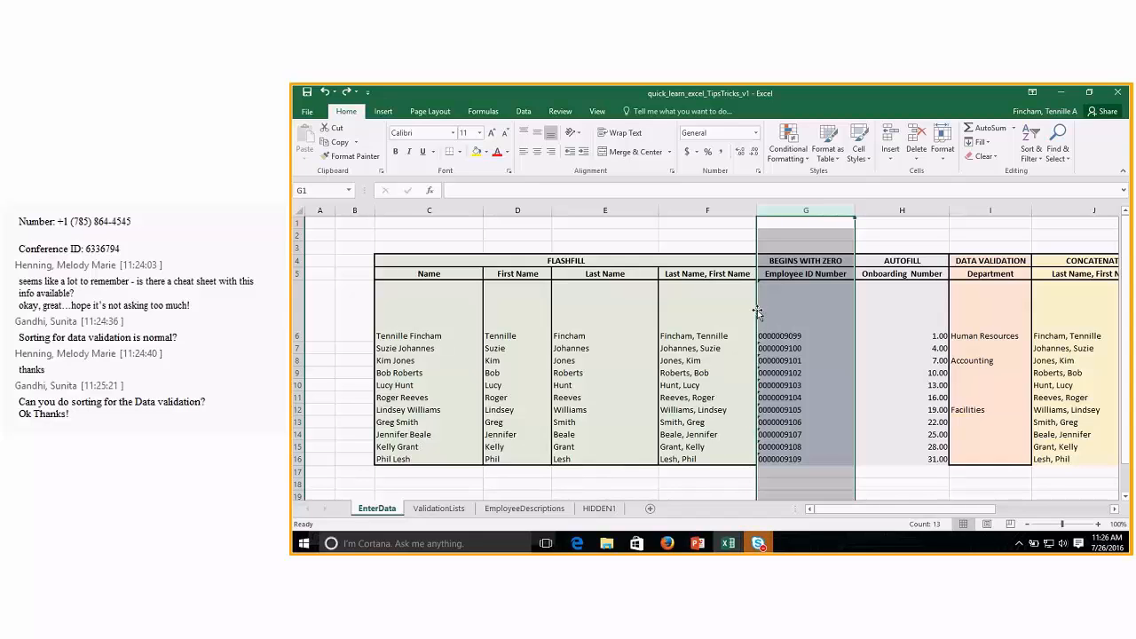
left_click_drag(757, 311, 361, 323)
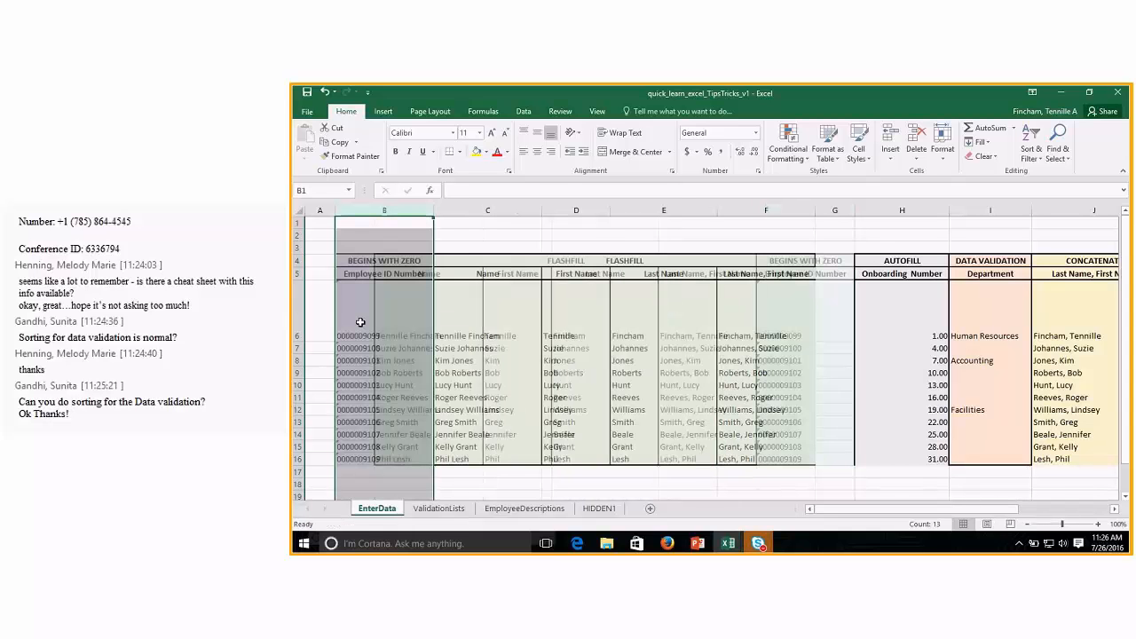
Delete the empty column G between the Last Name, First Name and Onboarding Number columns.
left_click(838, 210)
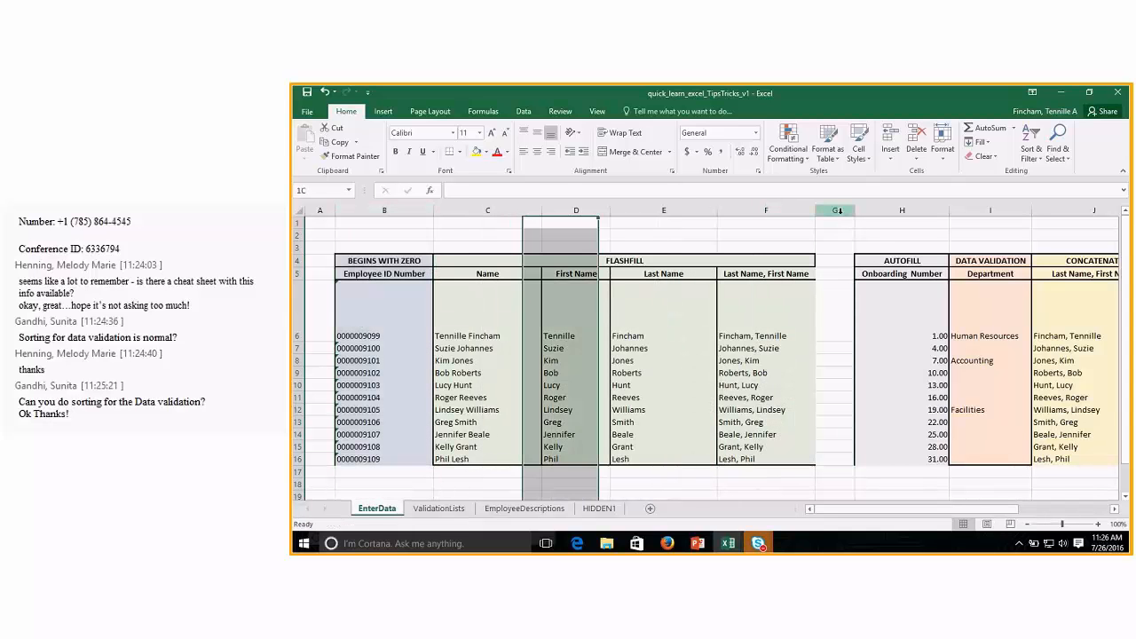
right_click(838, 212)
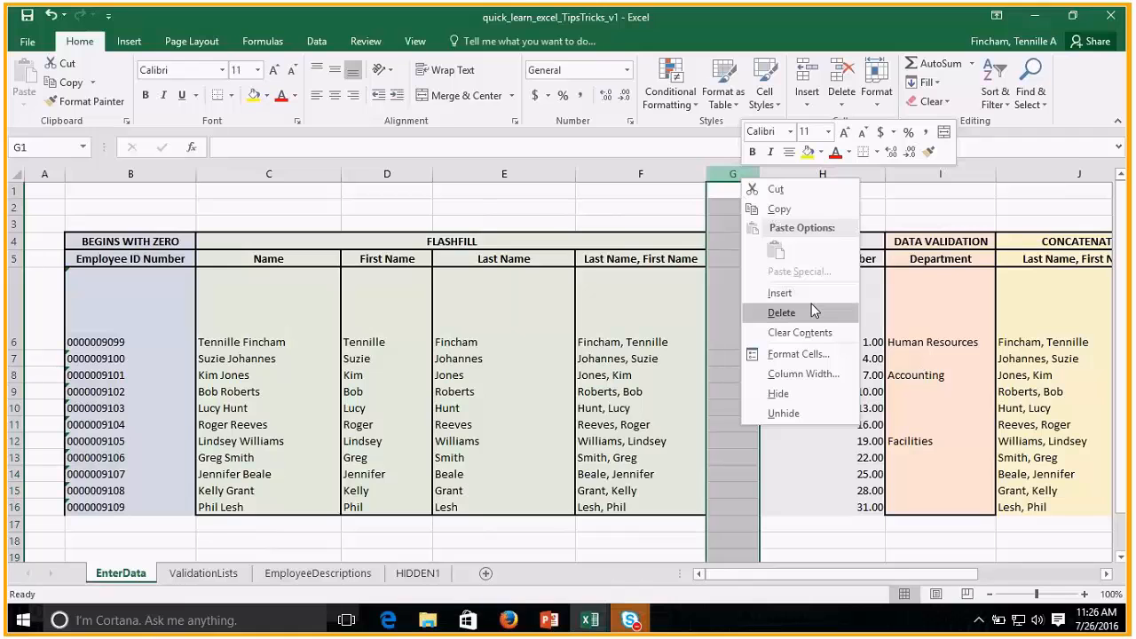
left_click(811, 306)
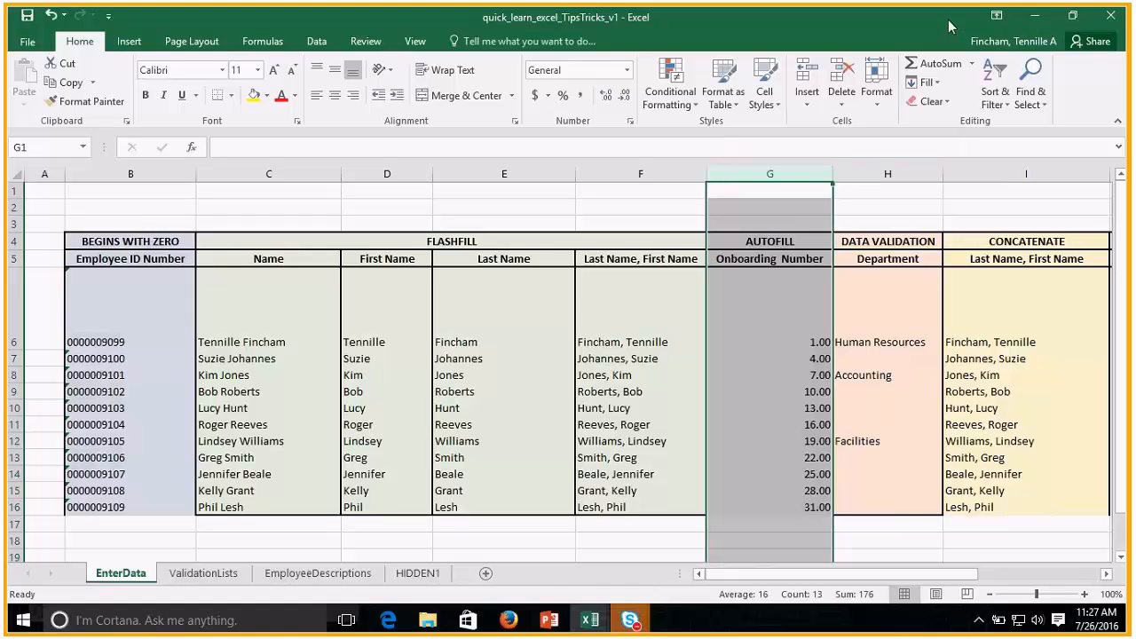
Switch to the quick_learn_sample mailing list 500 US workbook and look over its contact rows.
left_click(1034, 22)
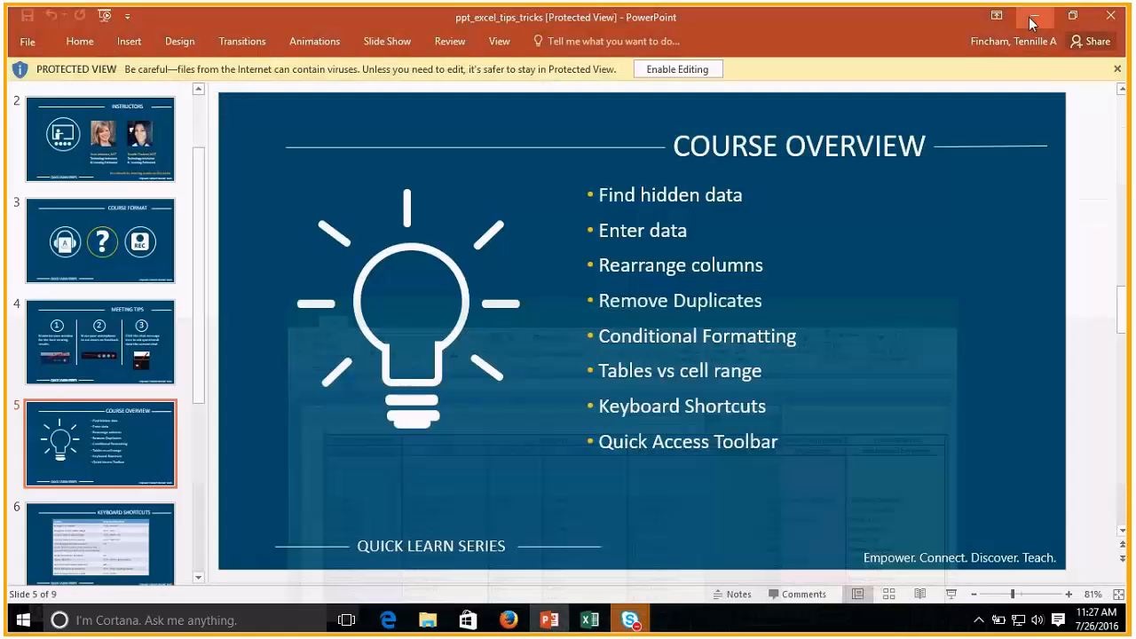
mouse_move(589, 620)
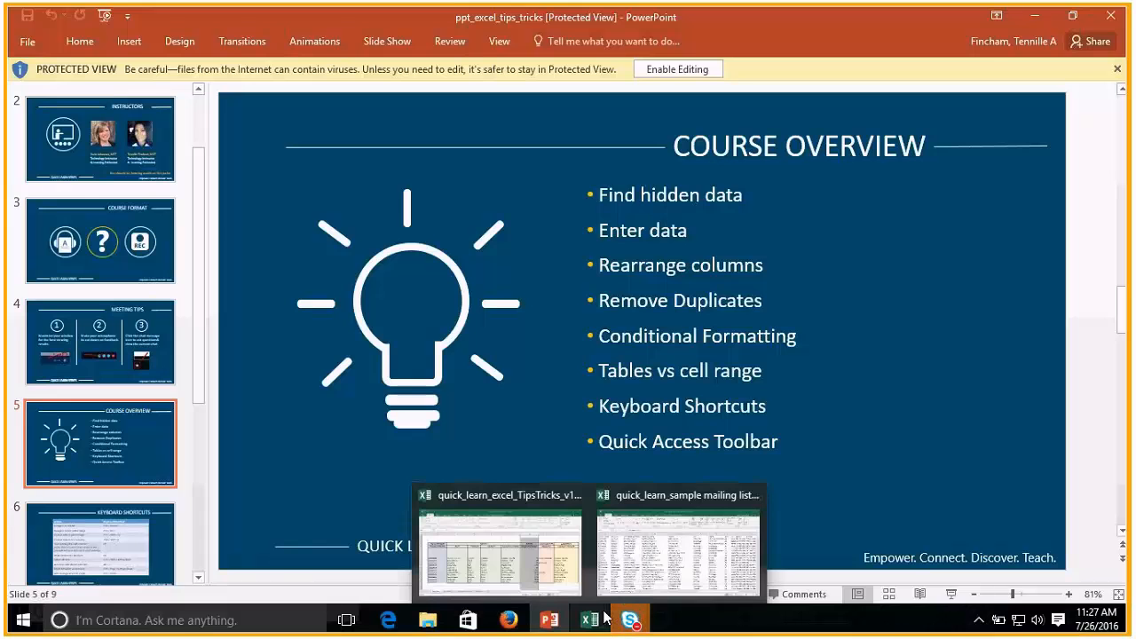
mouse_move(651, 502)
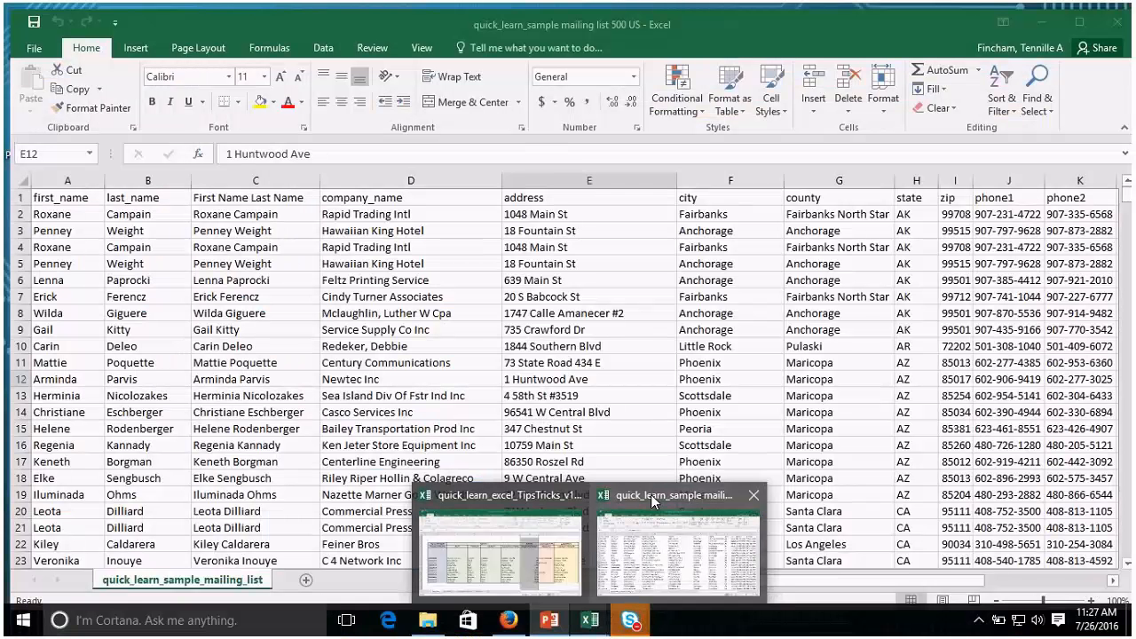
left_click(650, 494)
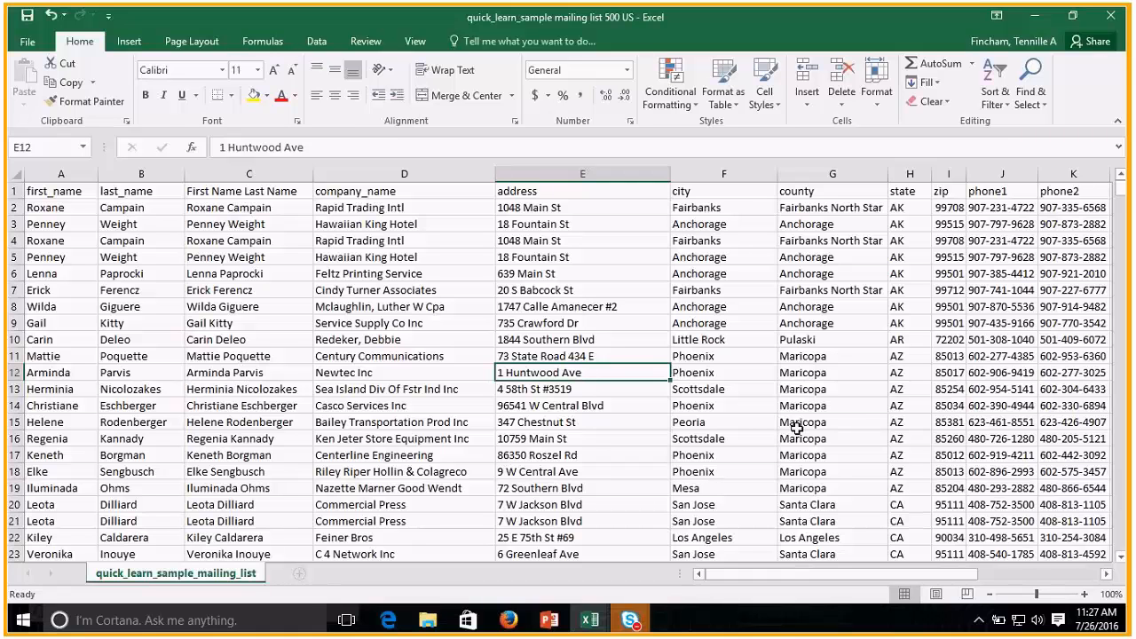
scroll(733, 367, "down", 1)
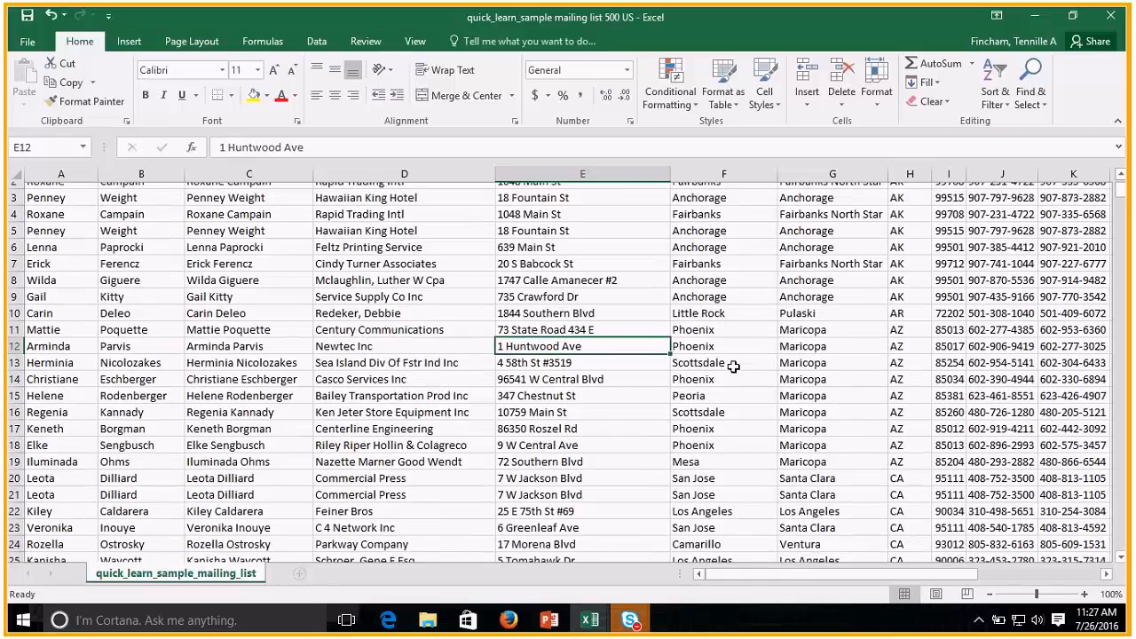
scroll(253, 313, "up", 1)
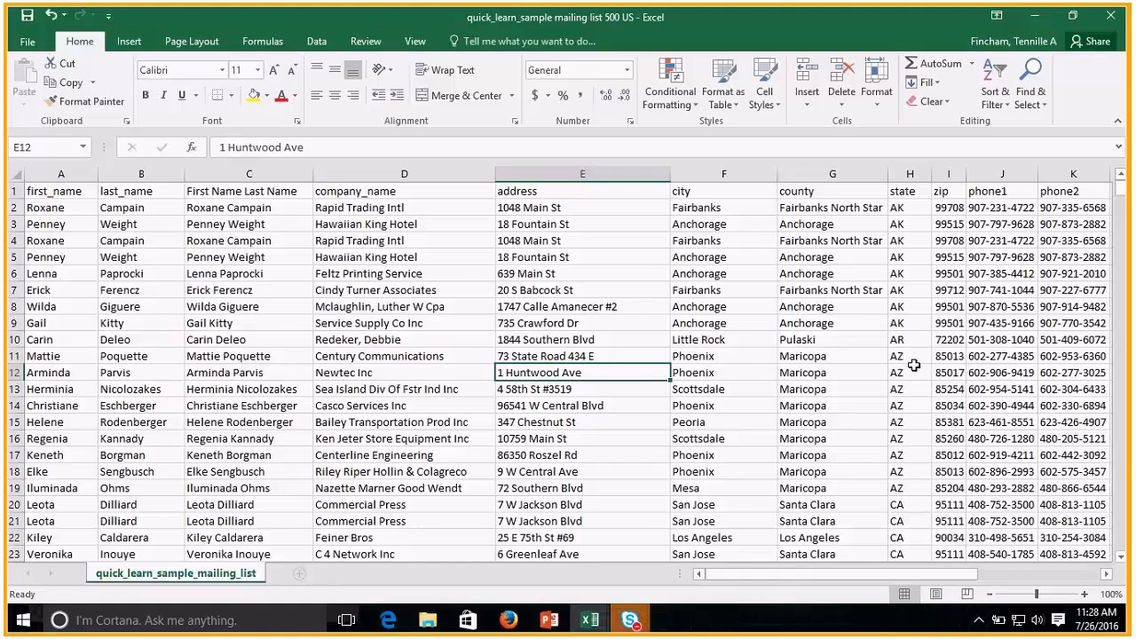
Sort the mailing list by the city column from A to Z, expanding the selection to include the adjacent data.
left_click(238, 206)
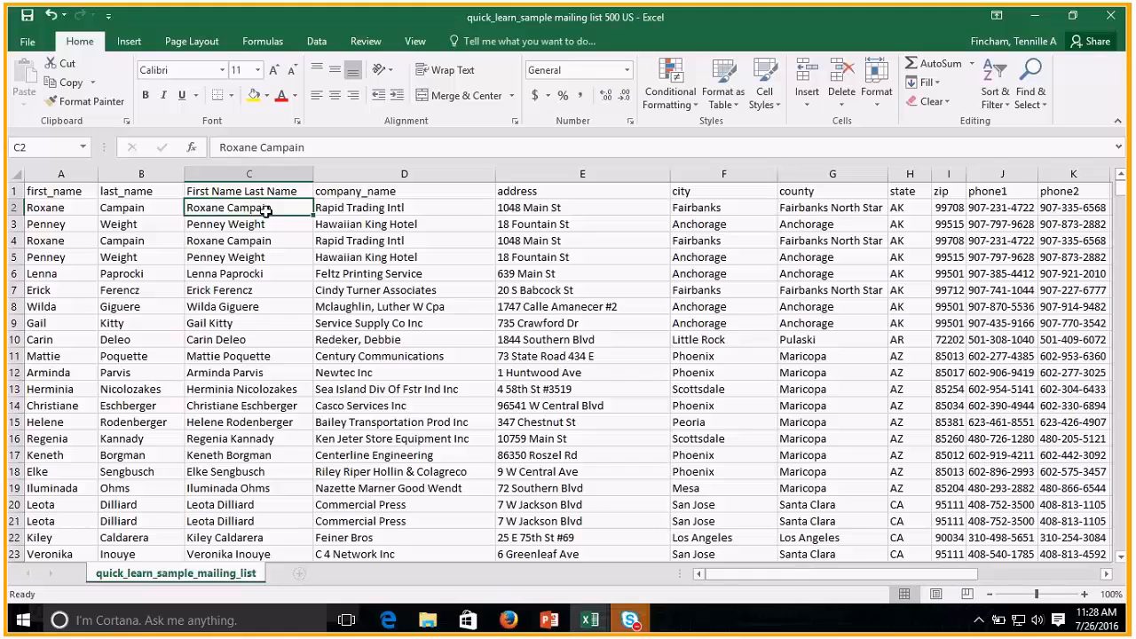
left_click(700, 205)
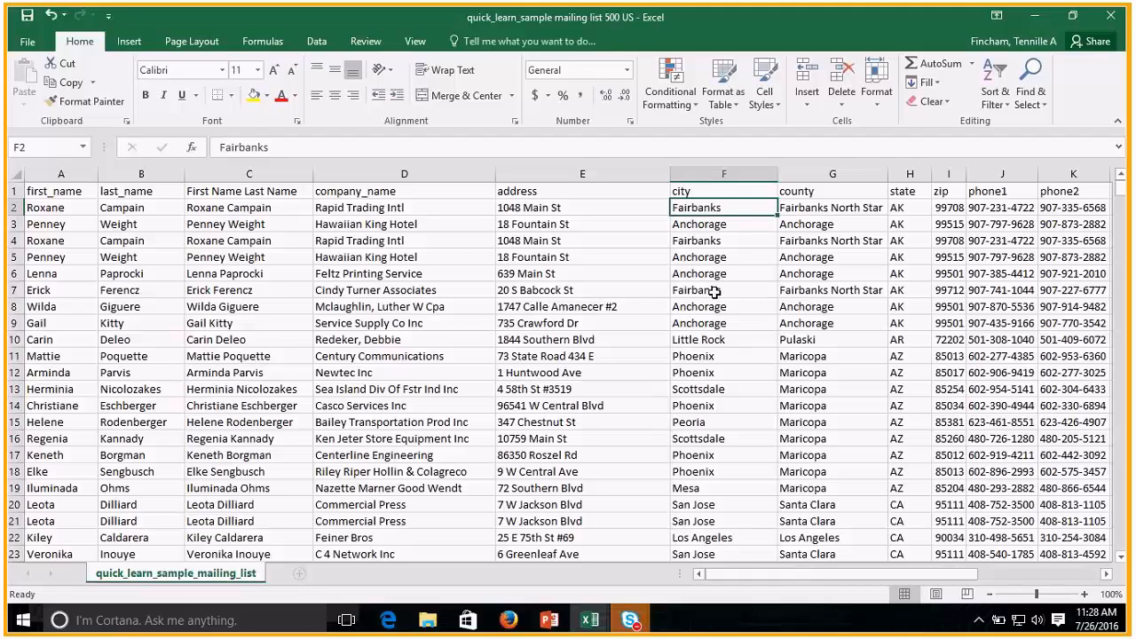
left_click(714, 172)
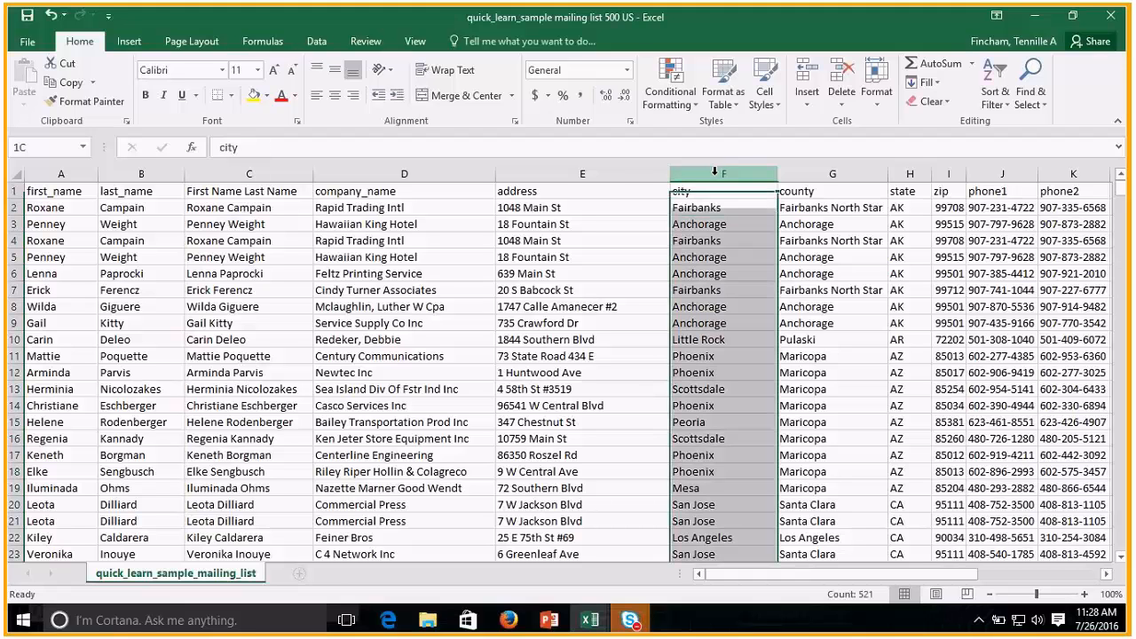
left_click(1006, 108)
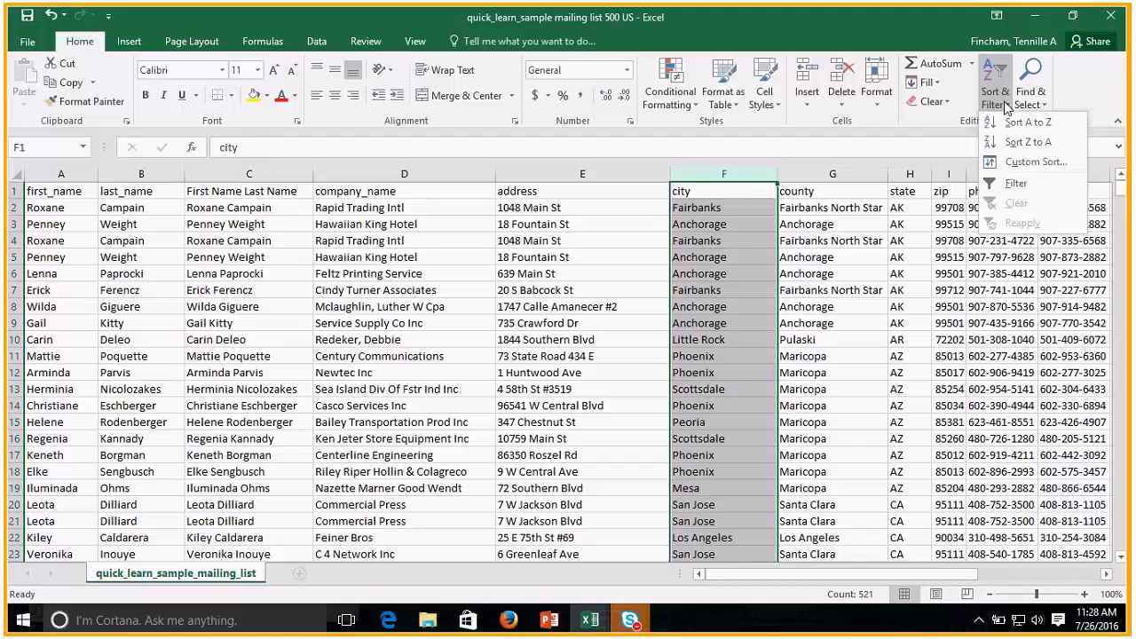
left_click(1014, 124)
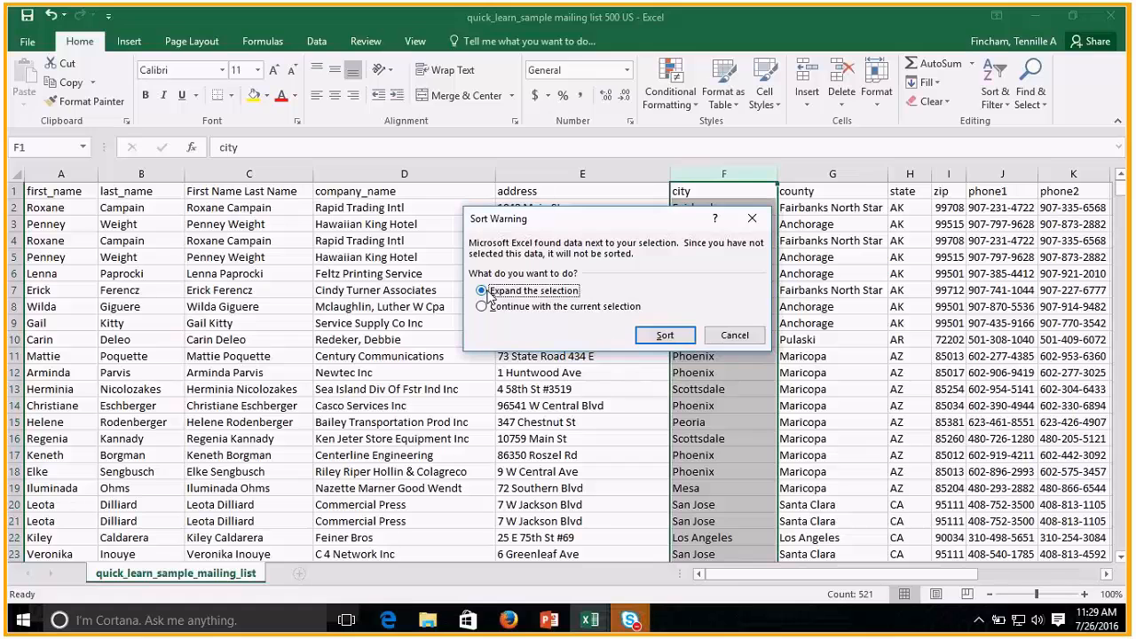
left_click(663, 336)
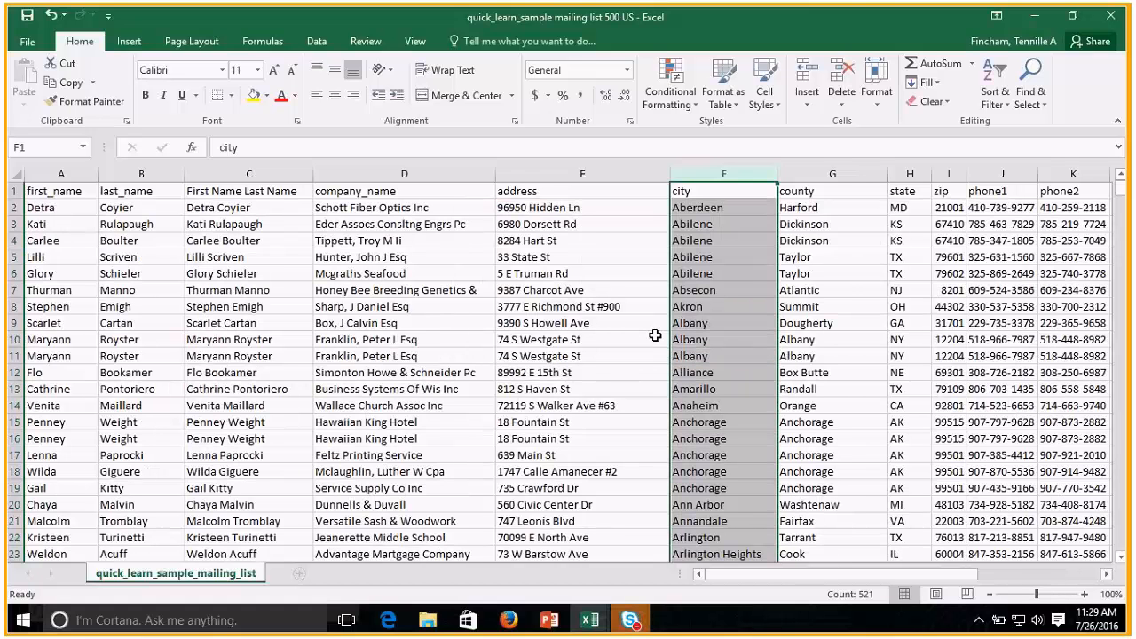
left_click(728, 197)
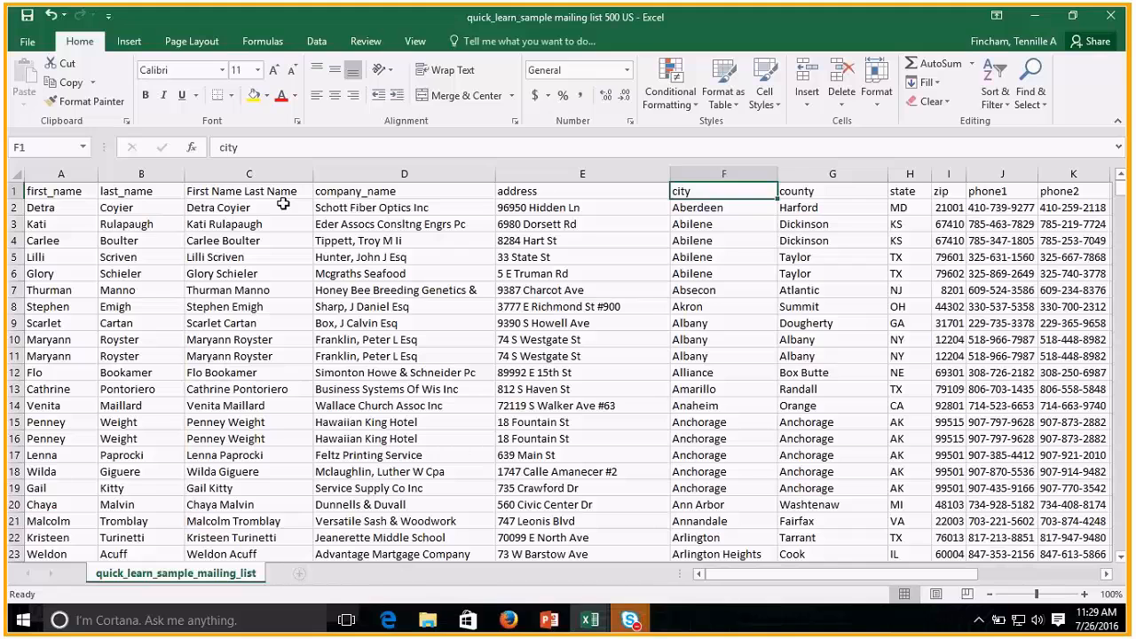
Make the header labels in A1:K1 of the mailing list bold.
left_click_drag(53, 191, 1057, 192)
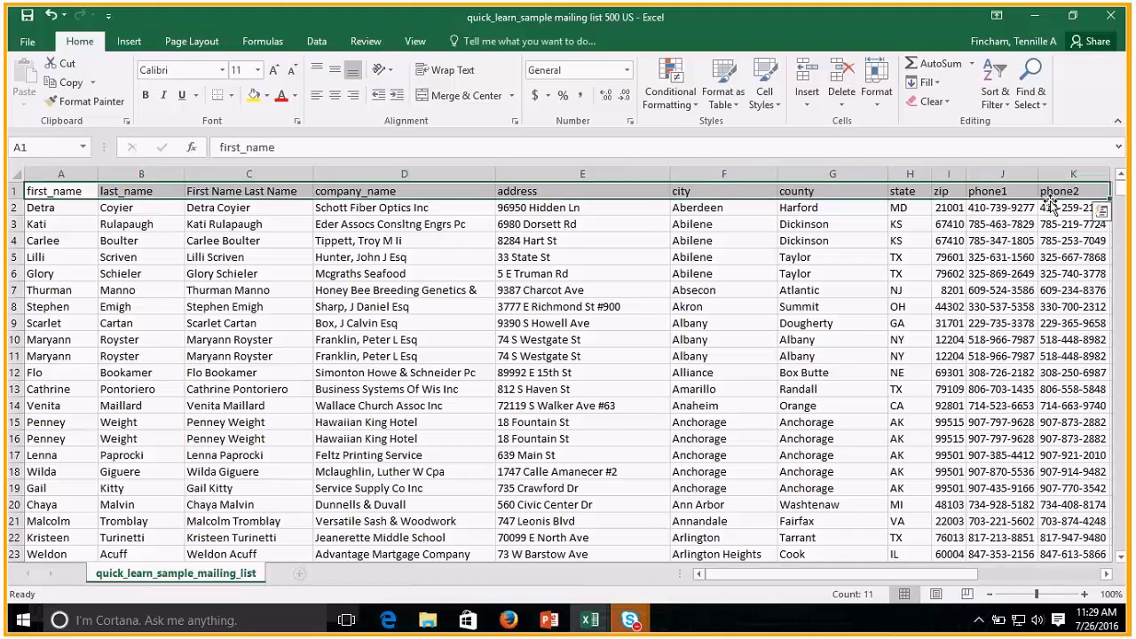
left_click(144, 94)
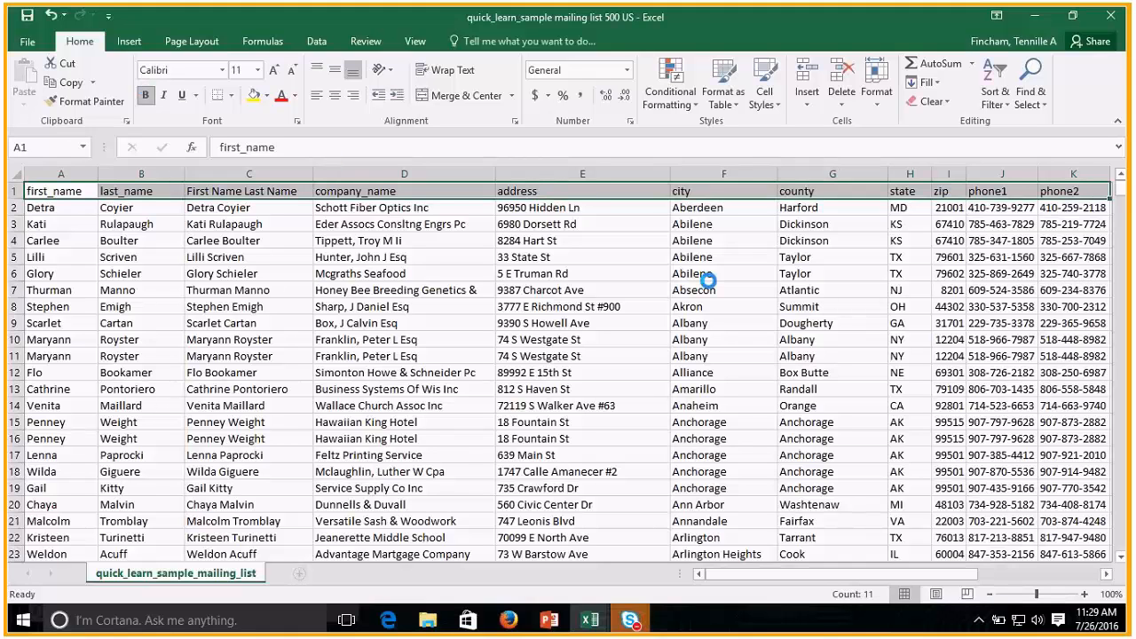
left_click(835, 211)
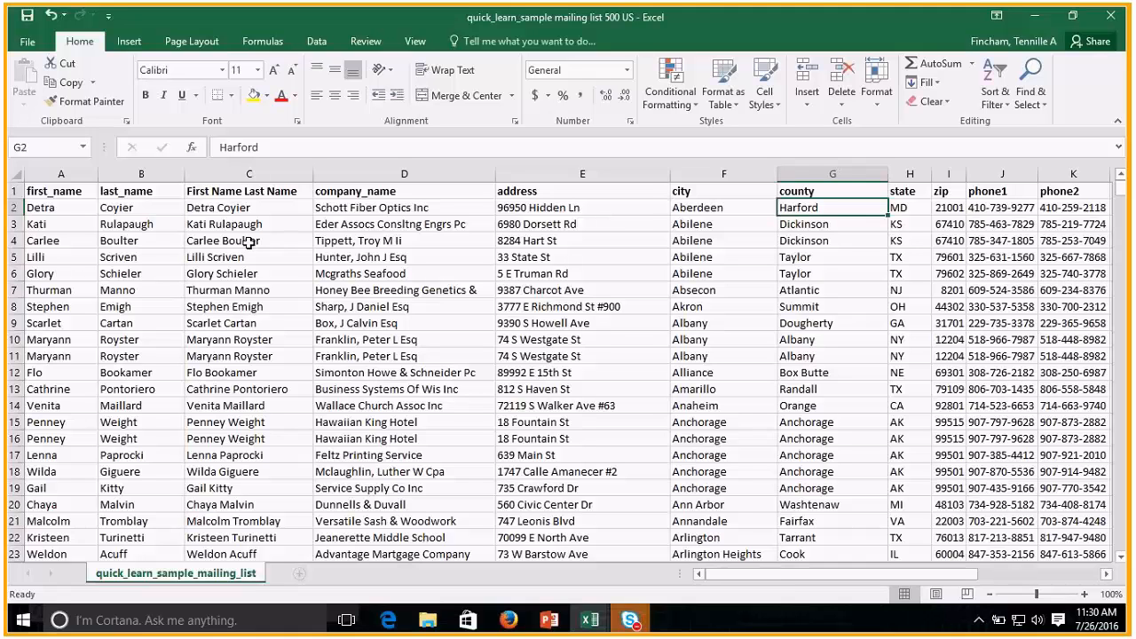
Apply conditional formatting to the First Name Last Name column, highlighting duplicate values with Light Red Fill with Dark Red Text.
left_click(237, 192)
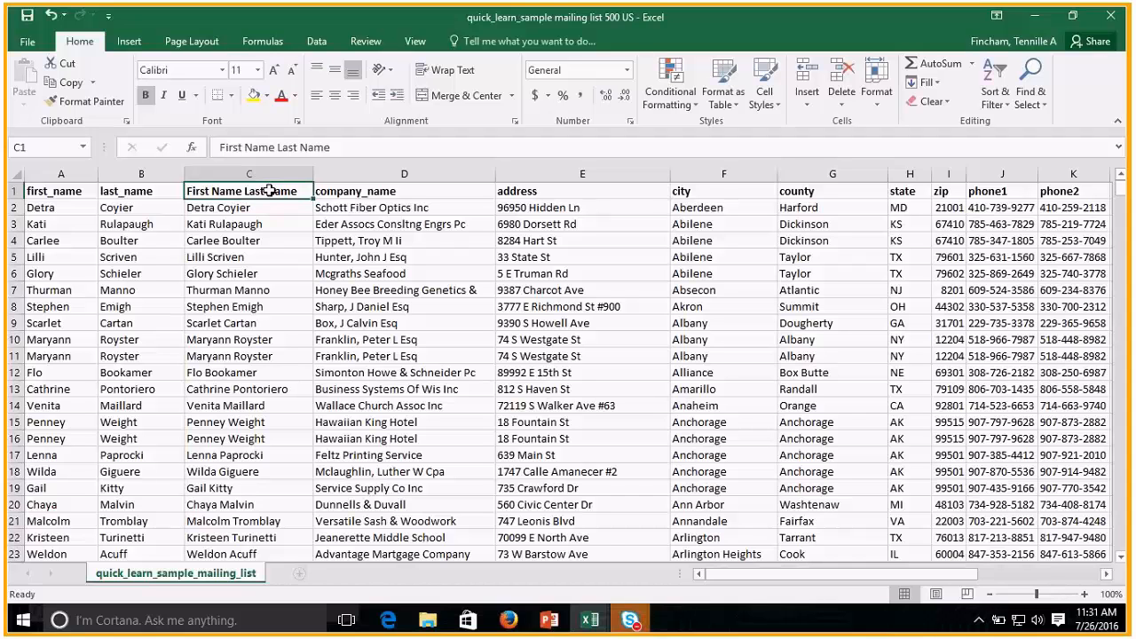
key("ctrl+shift+Down")
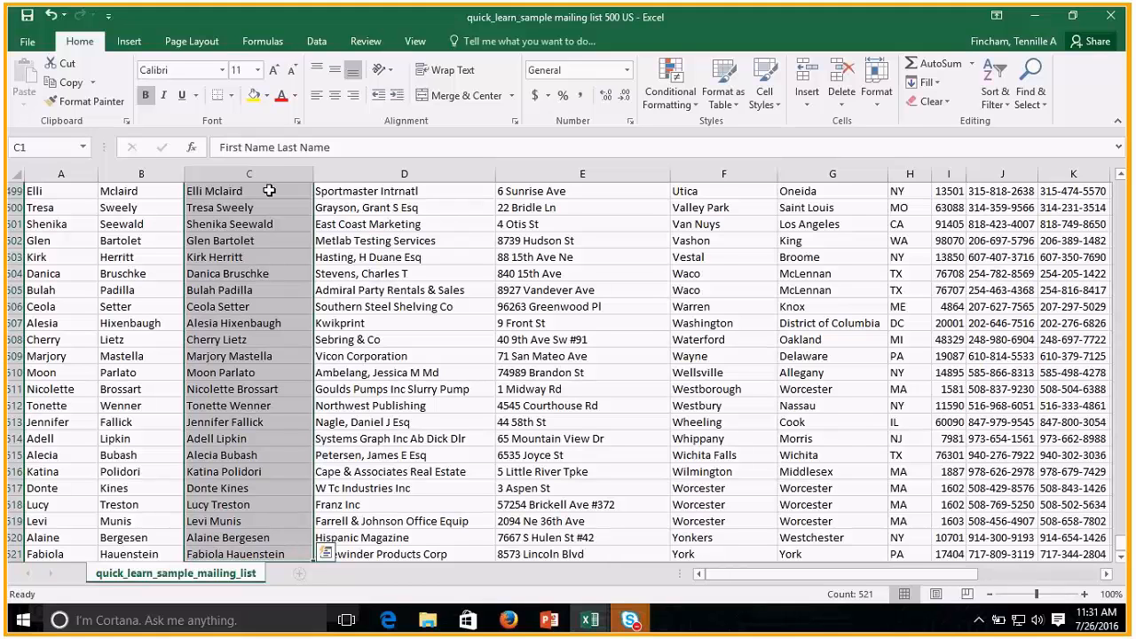
left_click(694, 104)
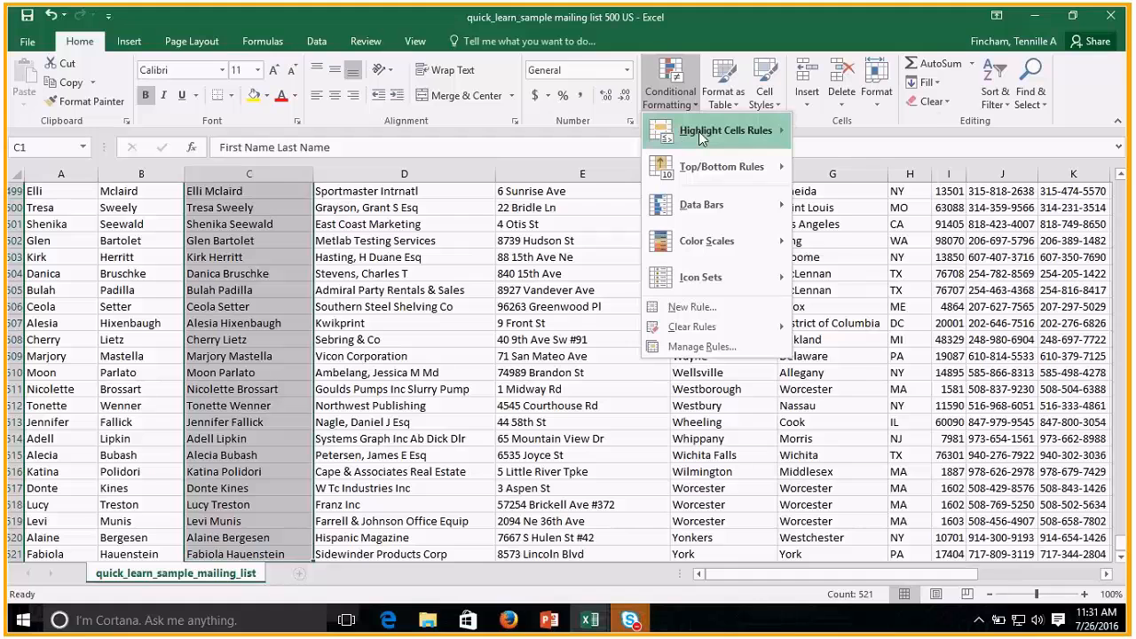
mouse_move(698, 132)
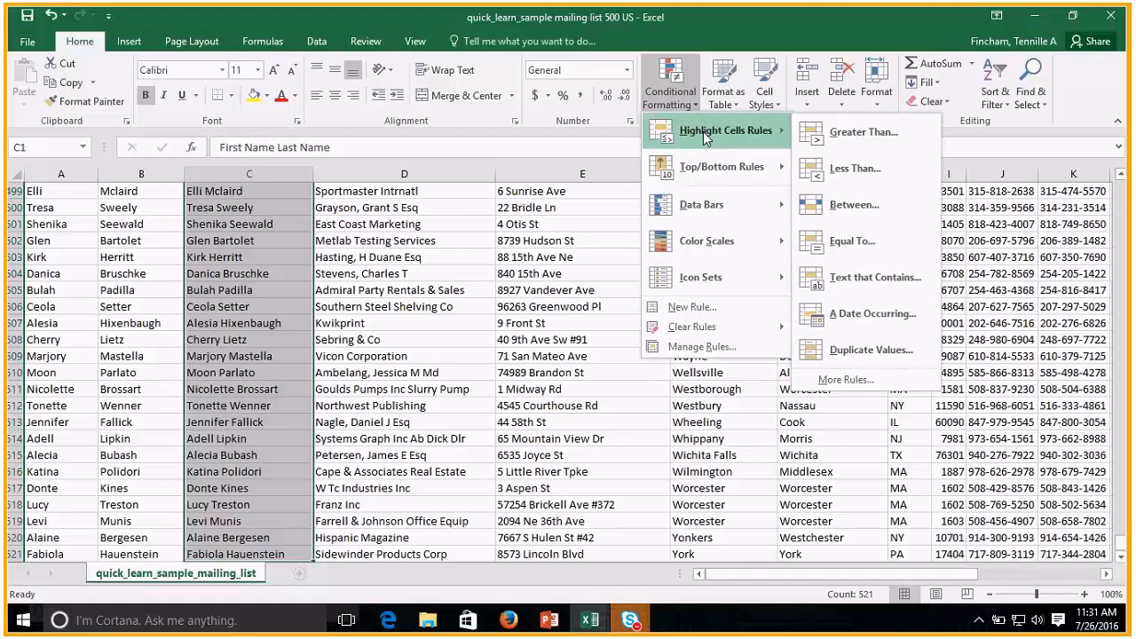
left_click(827, 353)
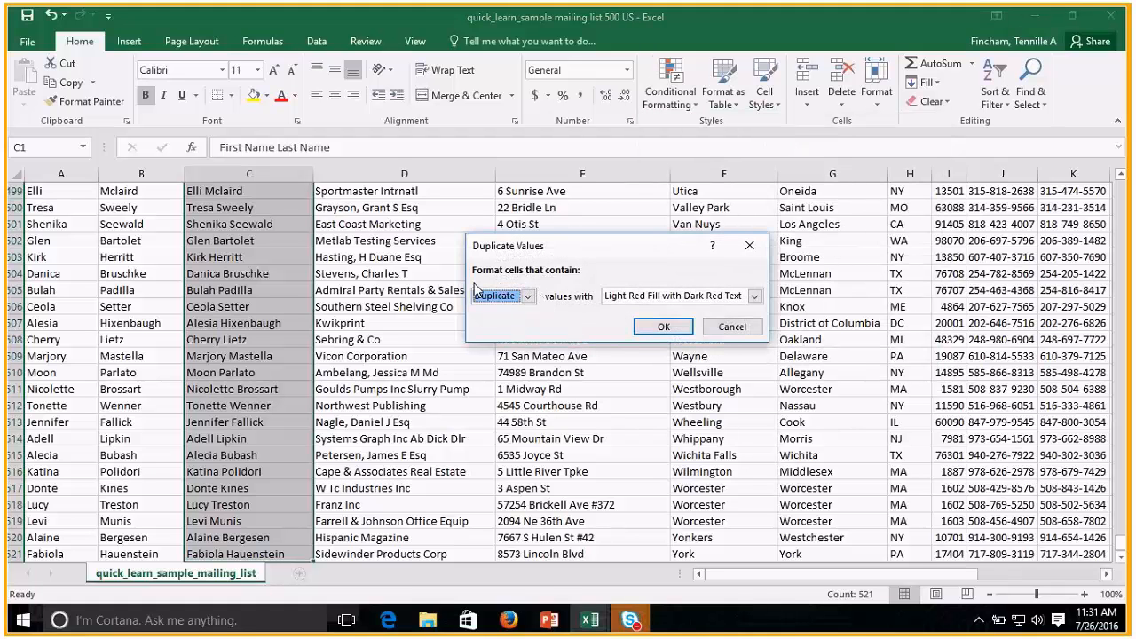
left_click(527, 296)
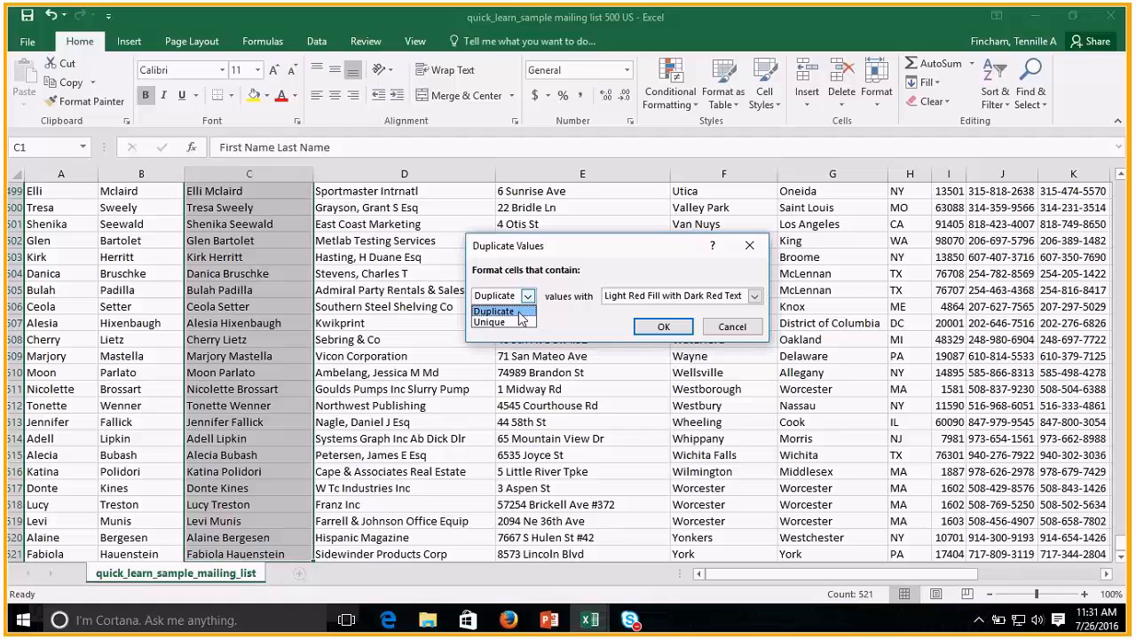
left_click(522, 298)
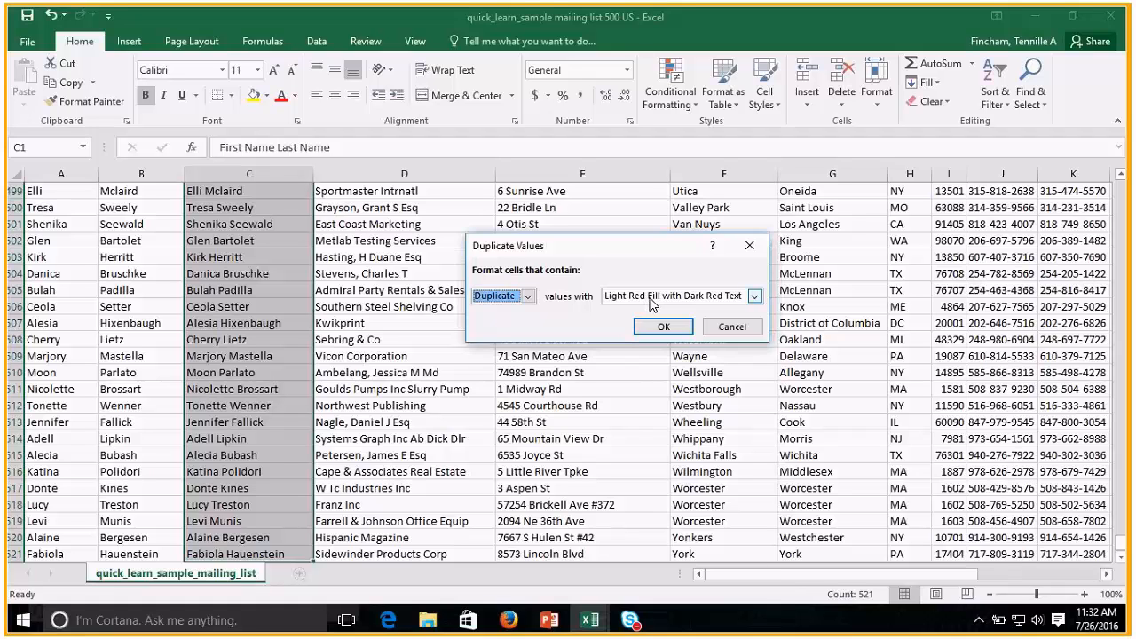
left_click(663, 327)
Review the highlighted duplicate names in column C, working upward from the end of the list.
scroll(245, 373, "up", 4)
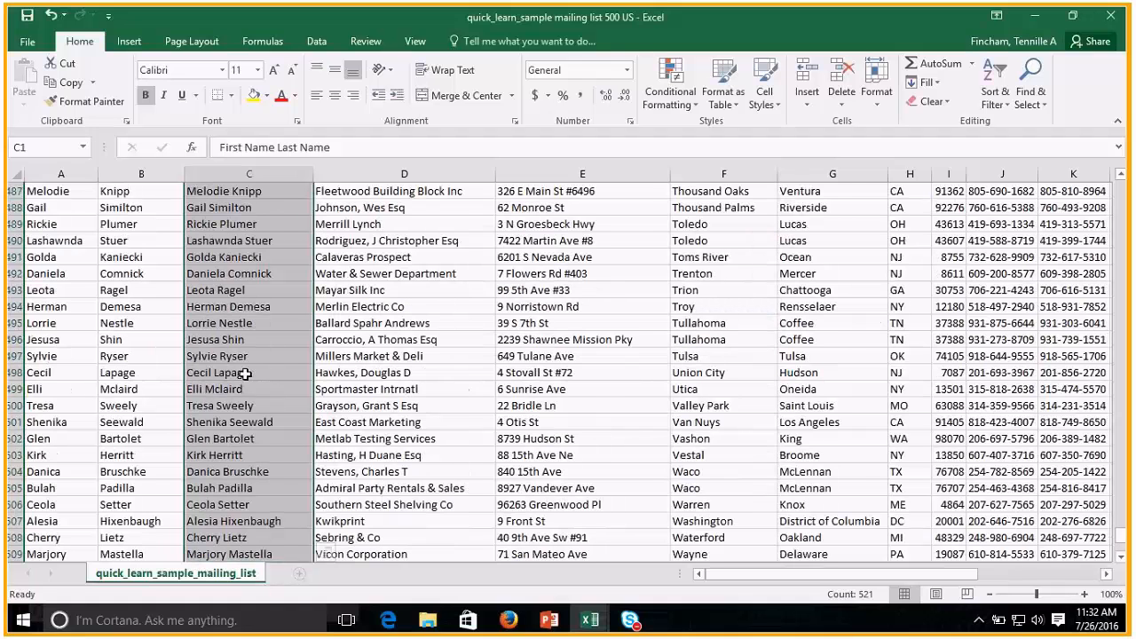
scroll(245, 373, "up", 6)
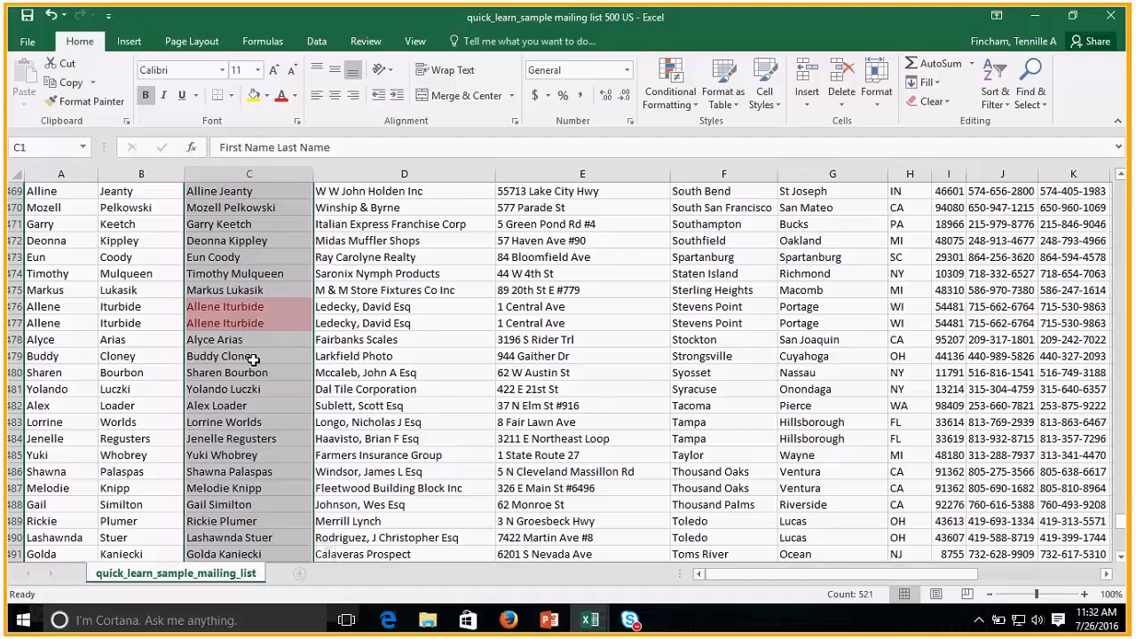
left_click(253, 358)
scroll(233, 343, "up", 7)
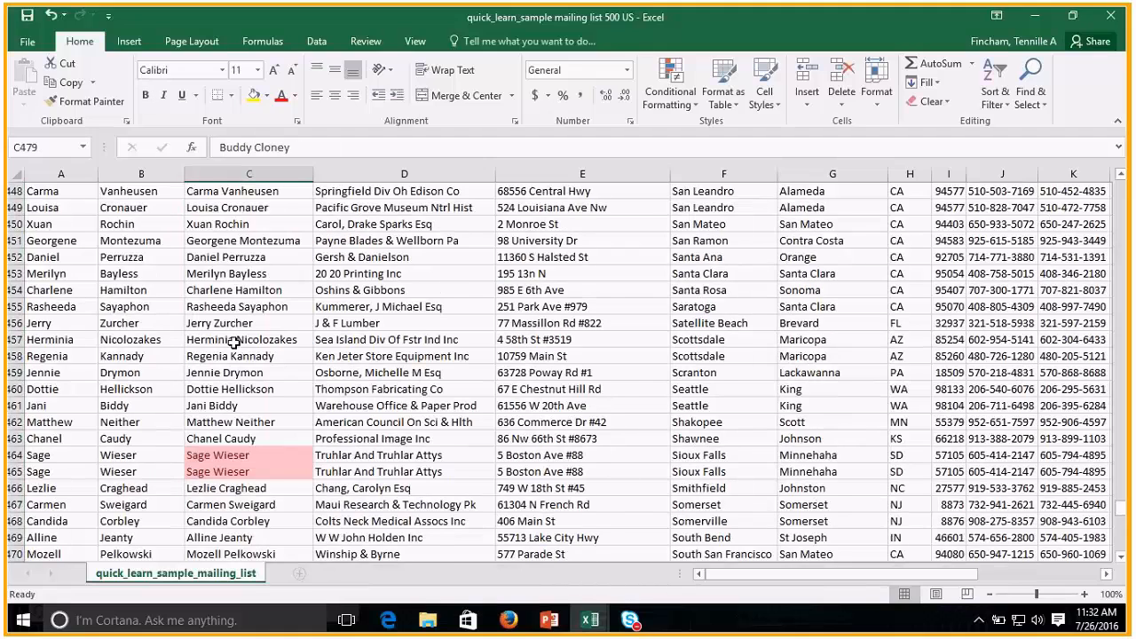
scroll(232, 343, "up", 20)
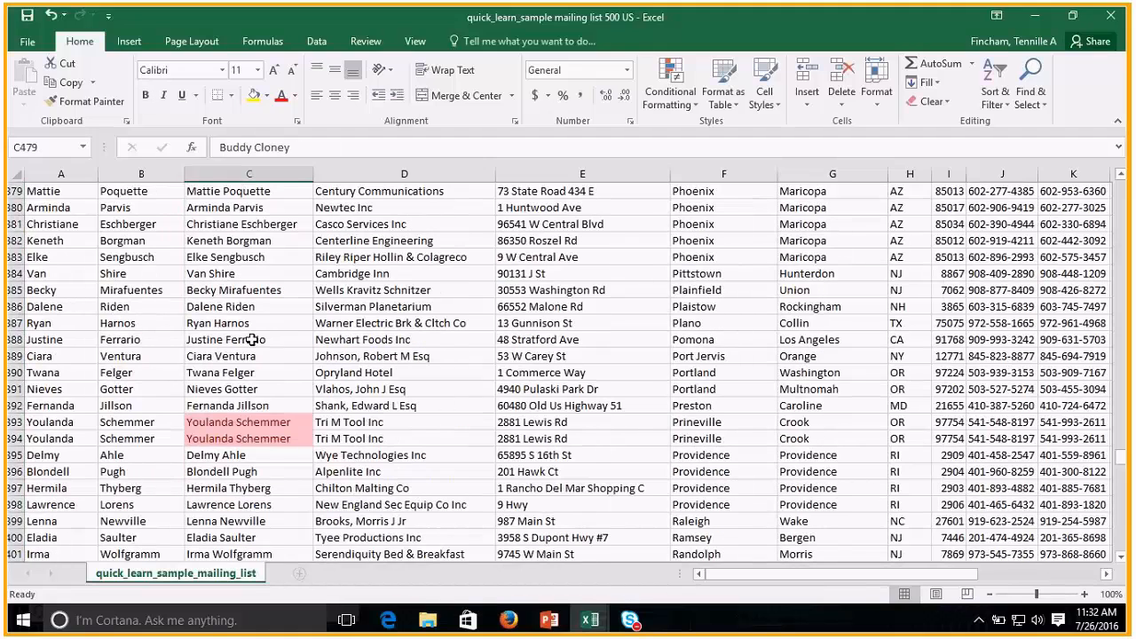
scroll(253, 340, "up", 5)
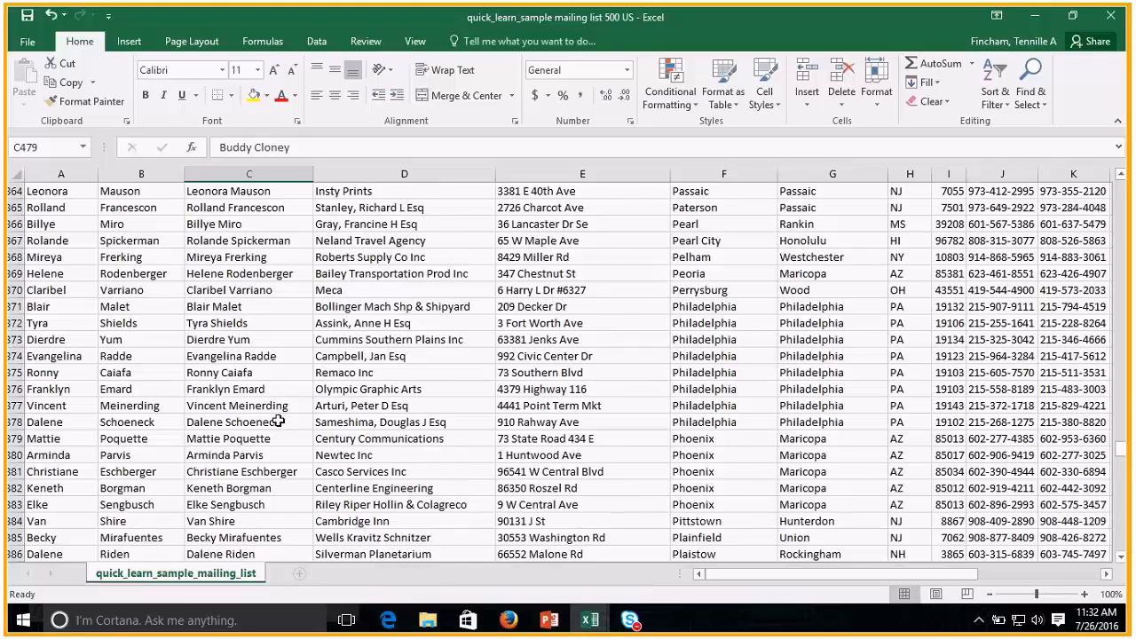
scroll(278, 421, "up", 20)
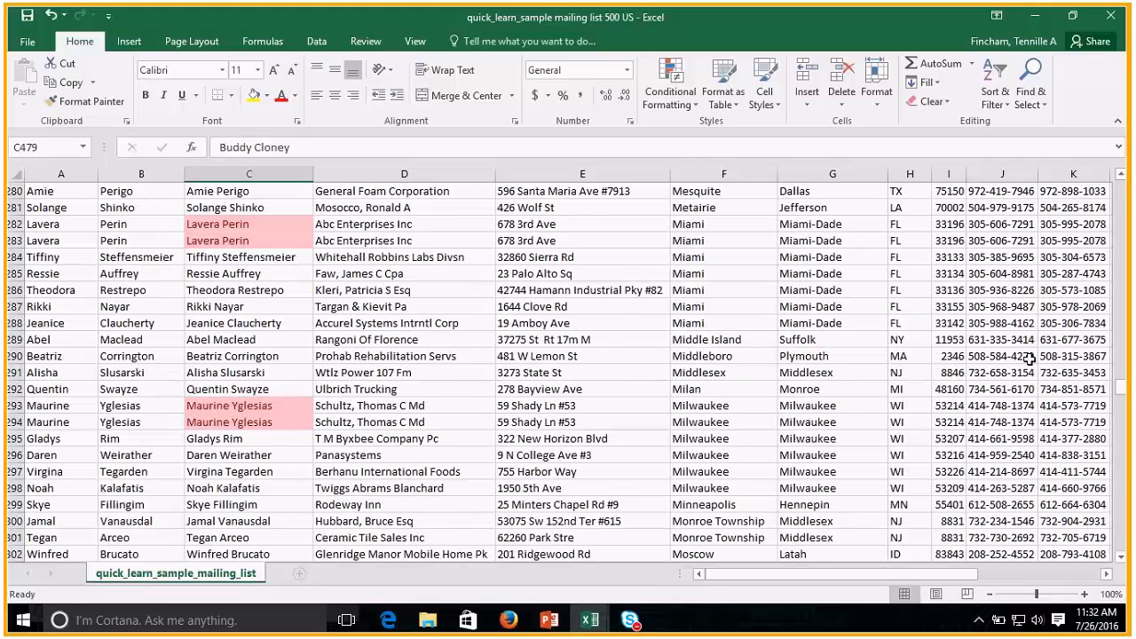
Convert the mailing list in A1:M521 into a table, keeping the first row as headers.
left_click_drag(1121, 387, 1130, 166)
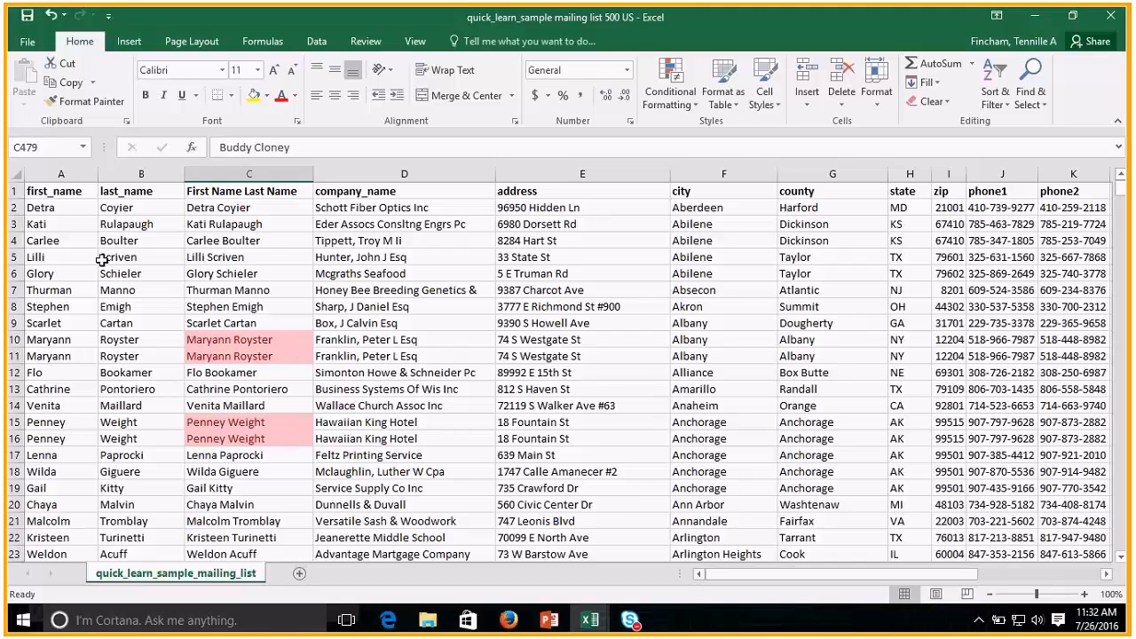
left_click(75, 226)
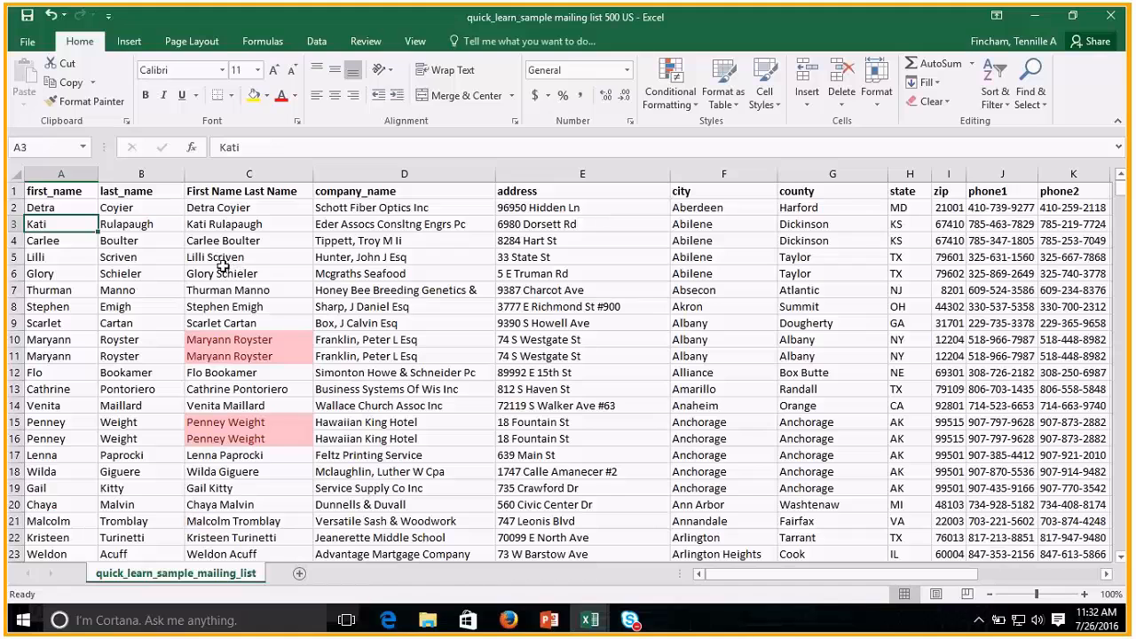
left_click(229, 258)
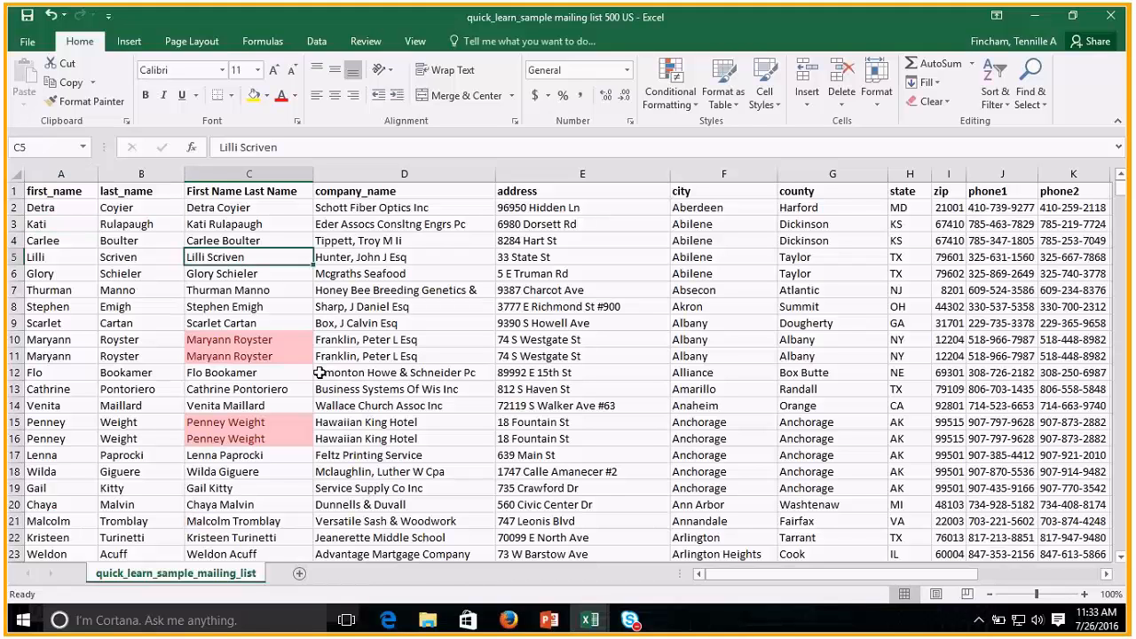
key("ctrl+t")
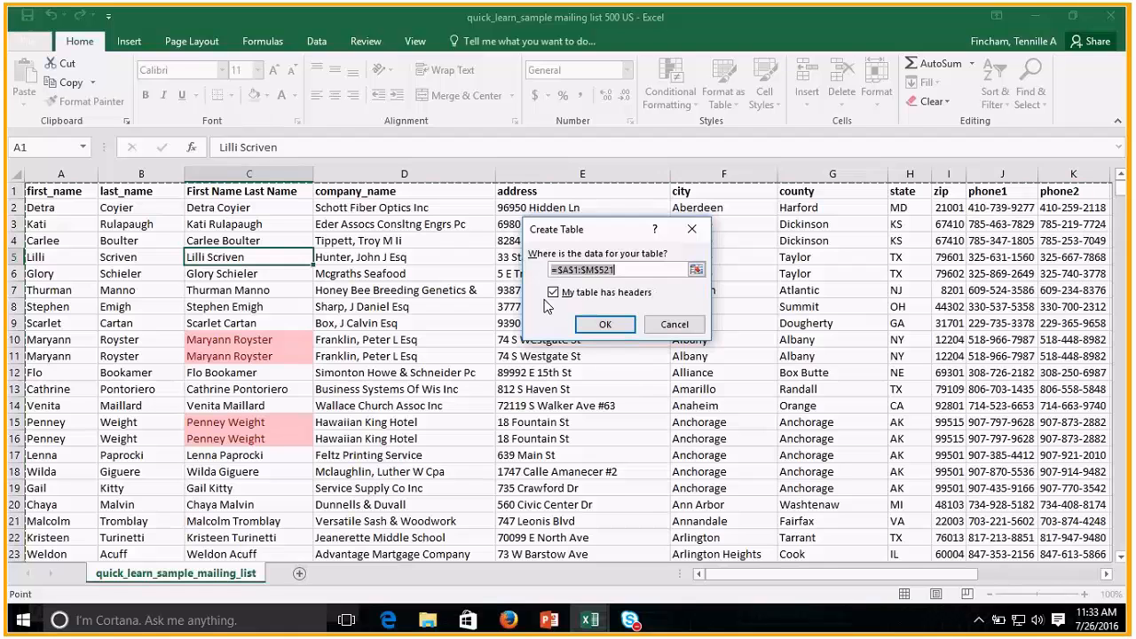
left_click(593, 324)
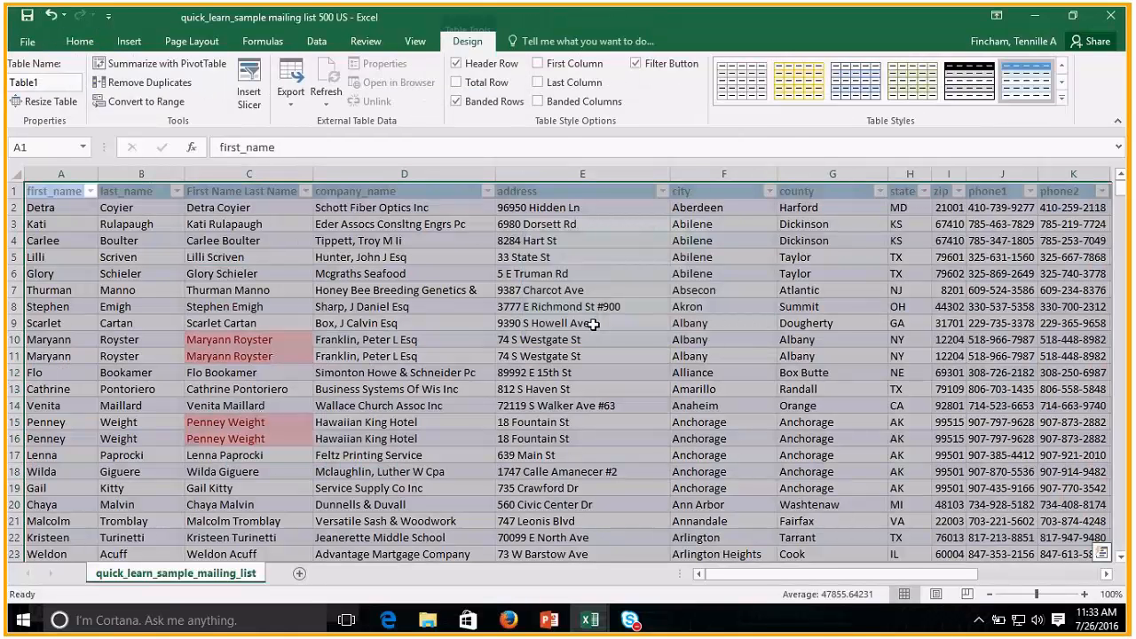
left_click(276, 229)
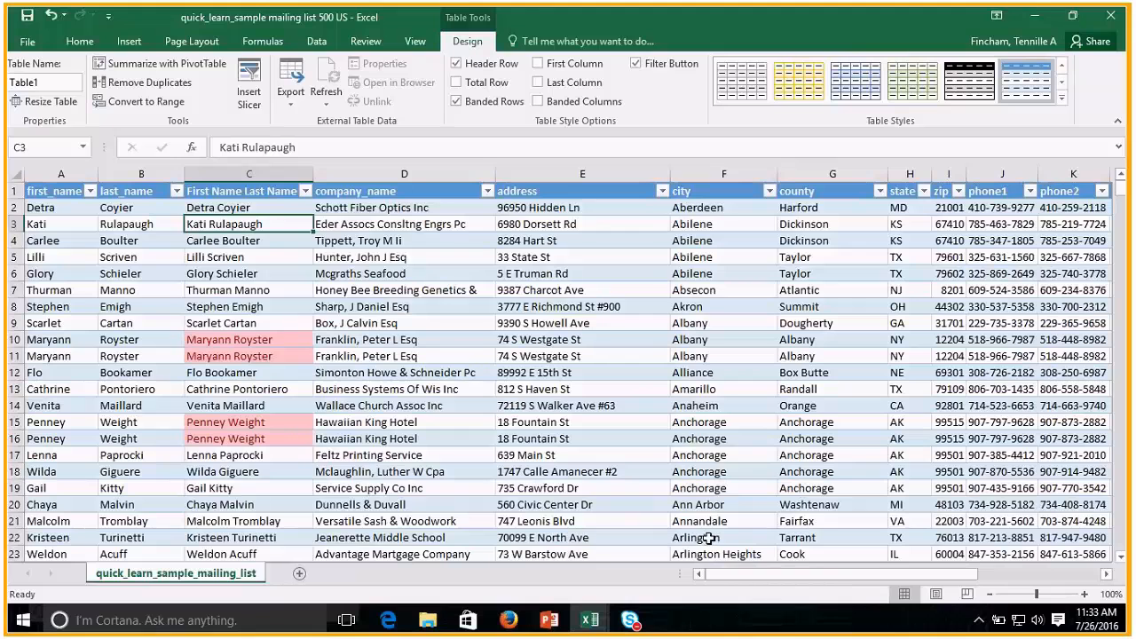
Sort the table by the First Name Last Name column from A to Z.
left_click(233, 208)
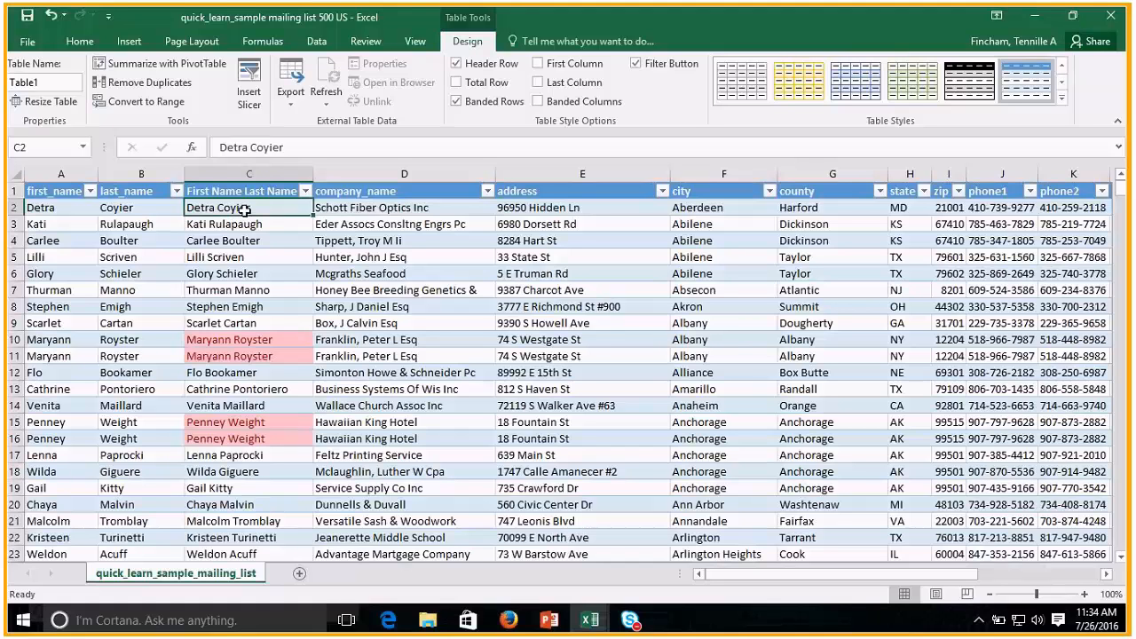
left_click(304, 191)
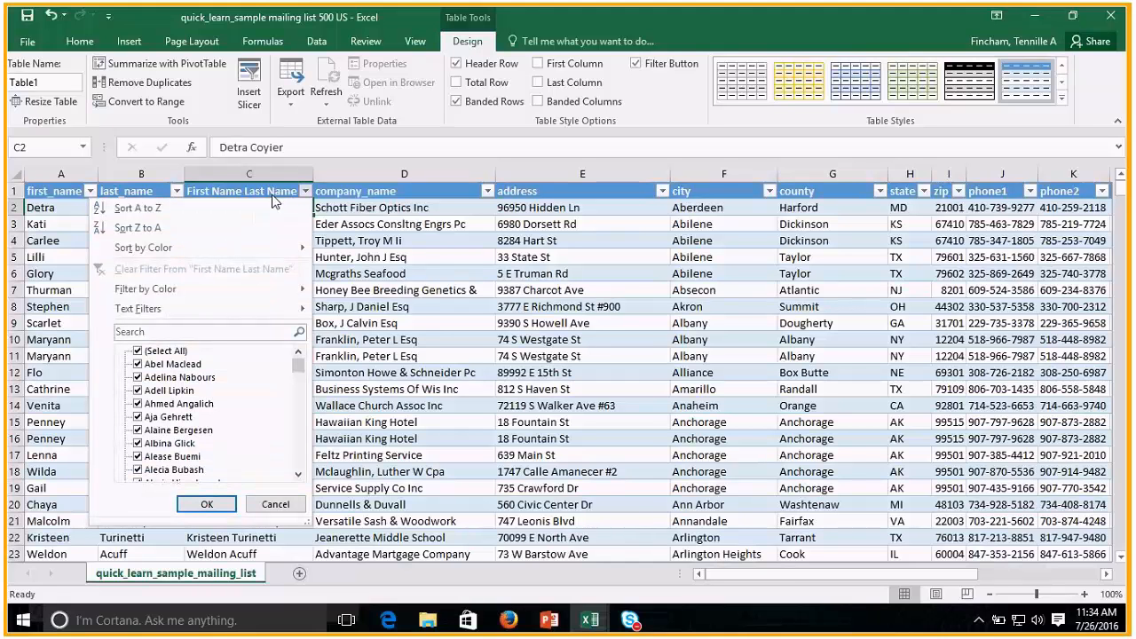
left_click(169, 208)
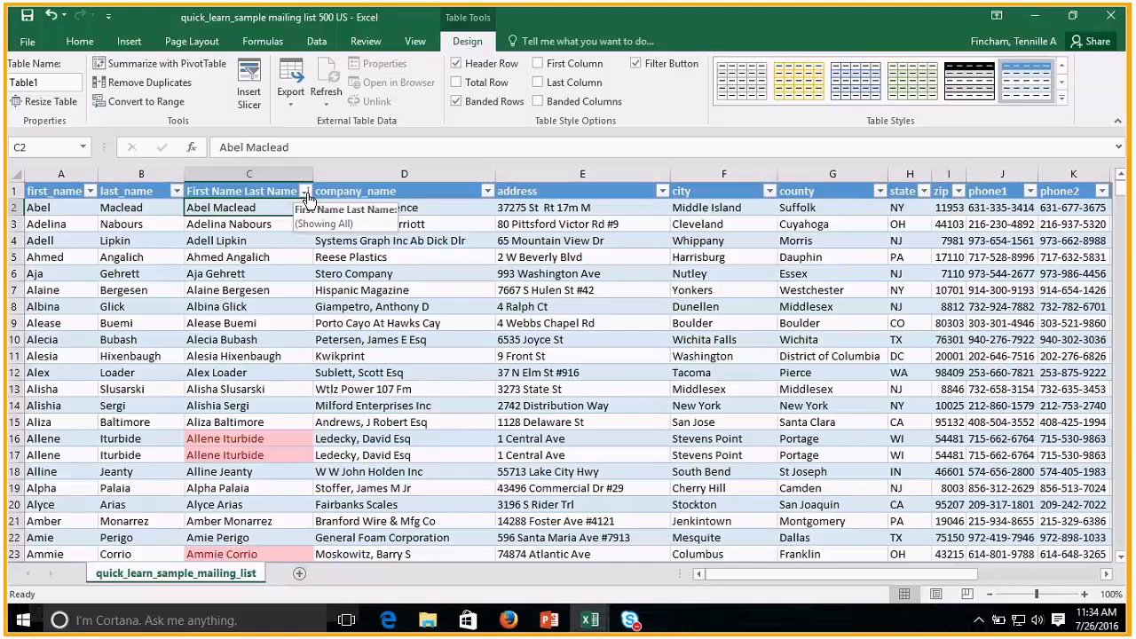
Filter the First Name Last Name column by the light red cell color and look through the filtered rows.
left_click(305, 191)
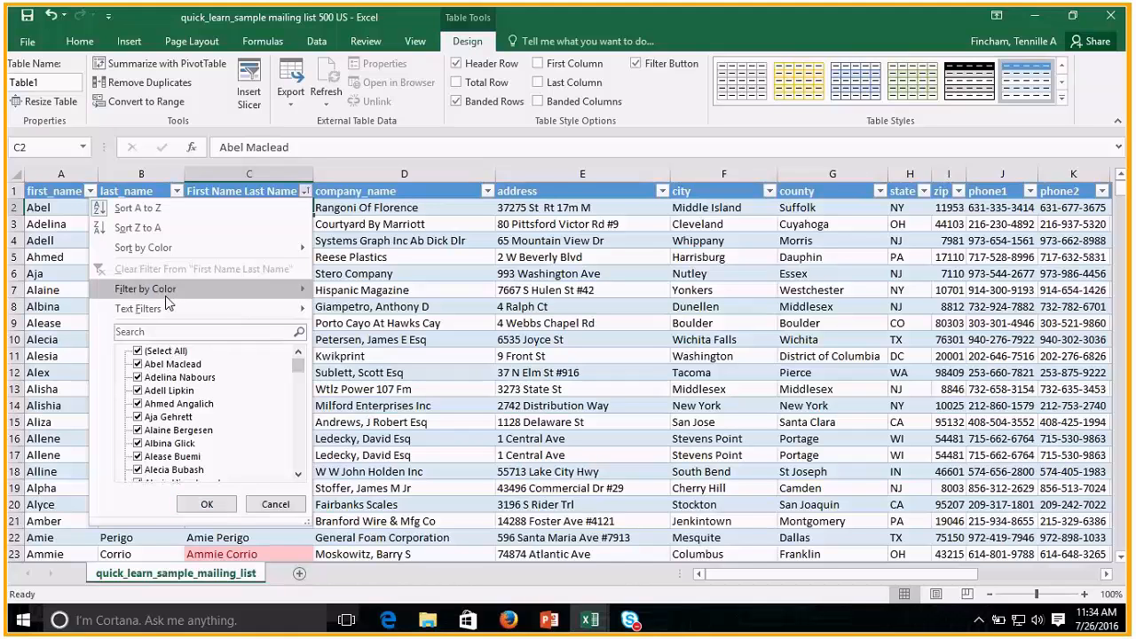
mouse_move(166, 296)
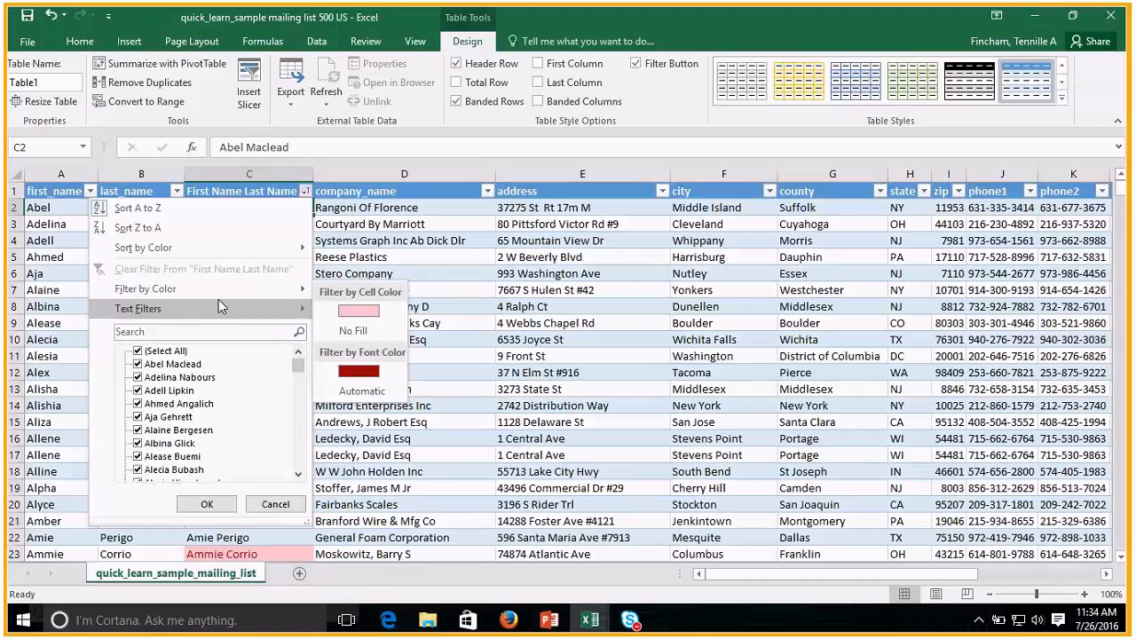
left_click(358, 312)
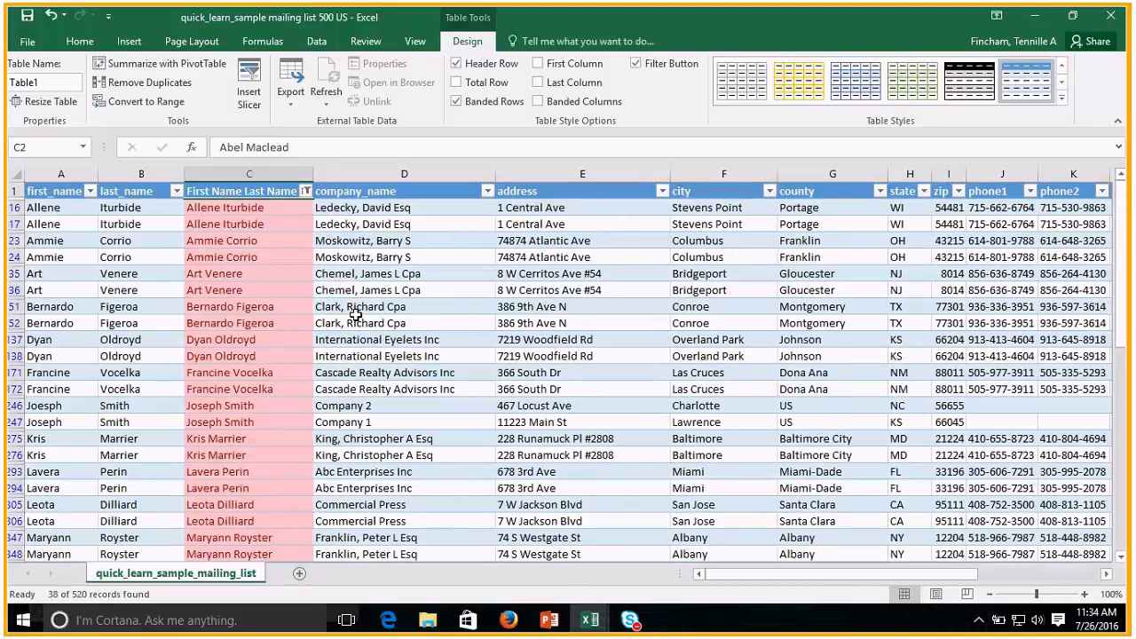
scroll(296, 360, "down", 3)
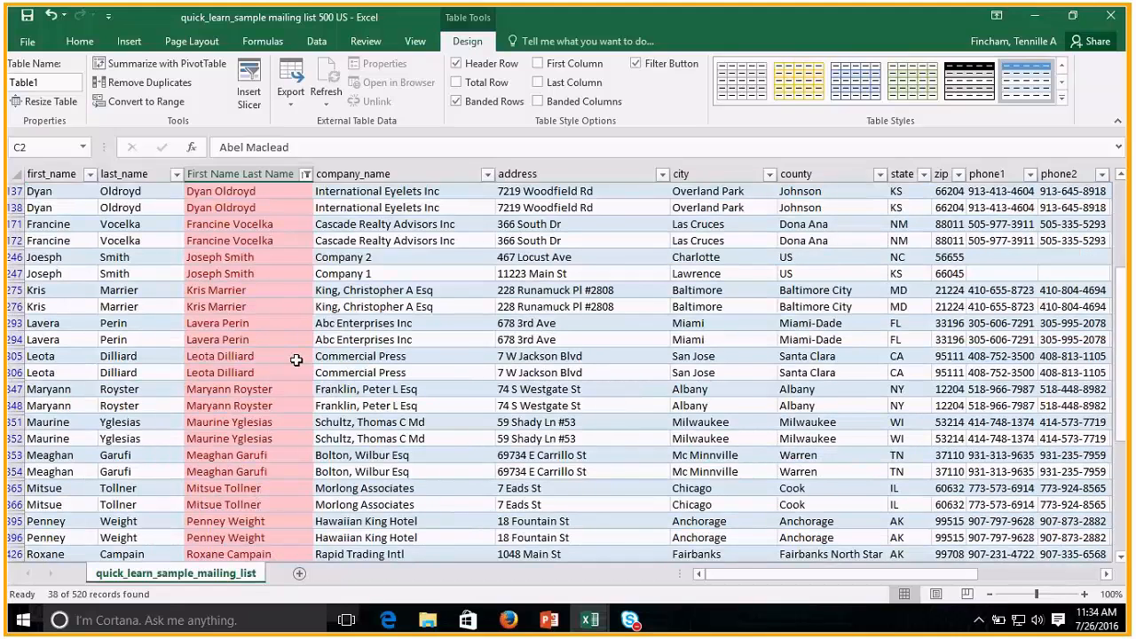
scroll(297, 359, "up", 3)
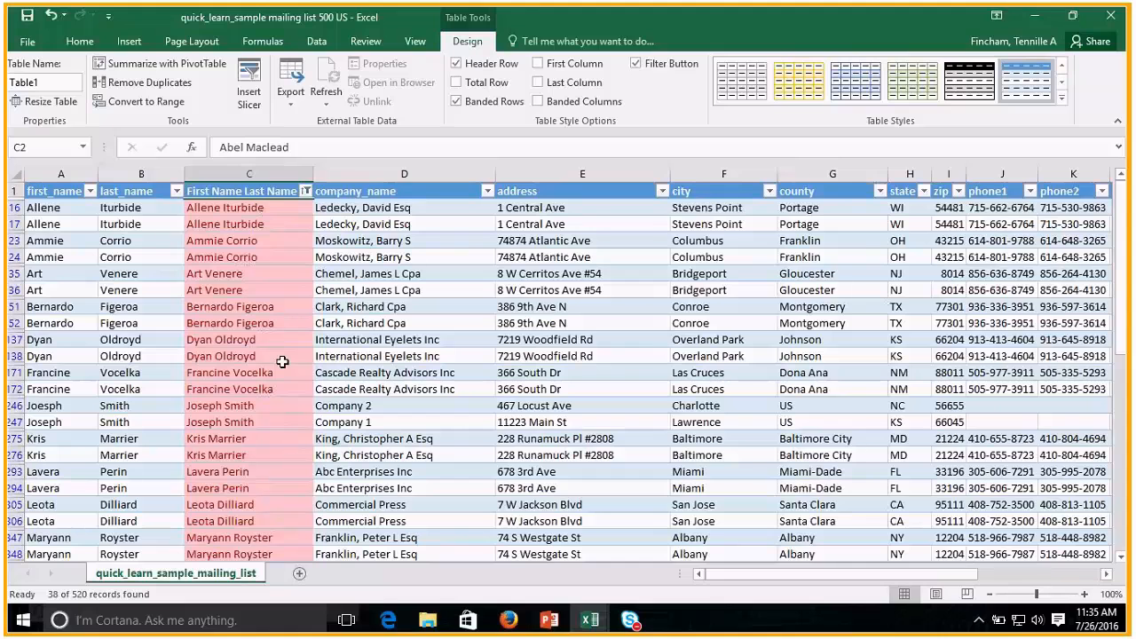
Compare the company, address, city, county and state entries of the same-named records in rows 246 and 247.
left_click(273, 406)
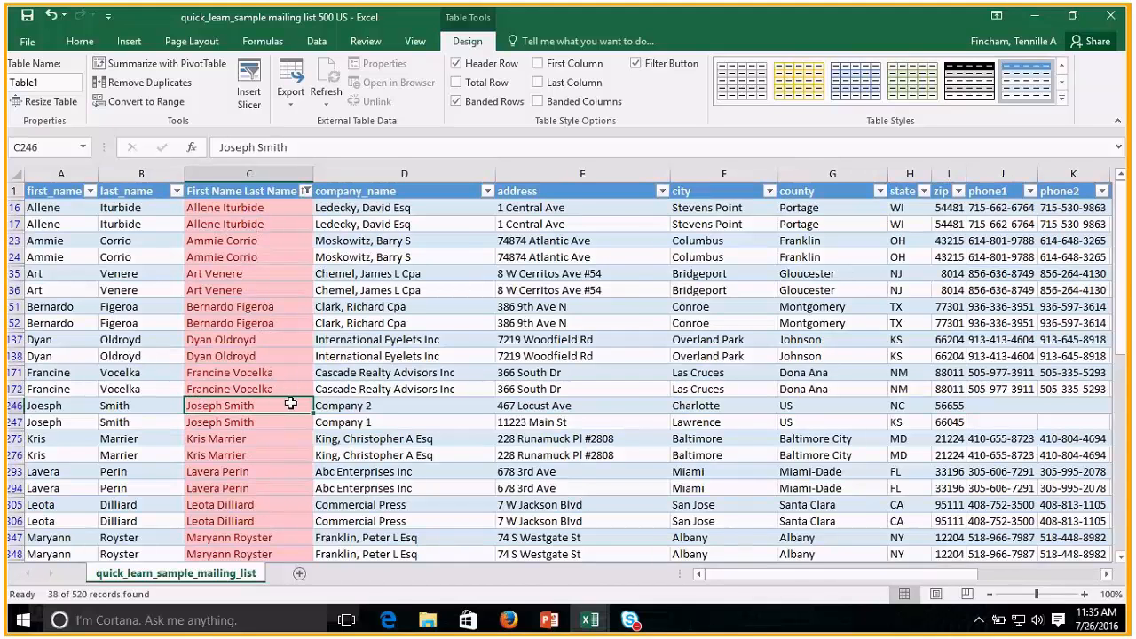
key("Right")
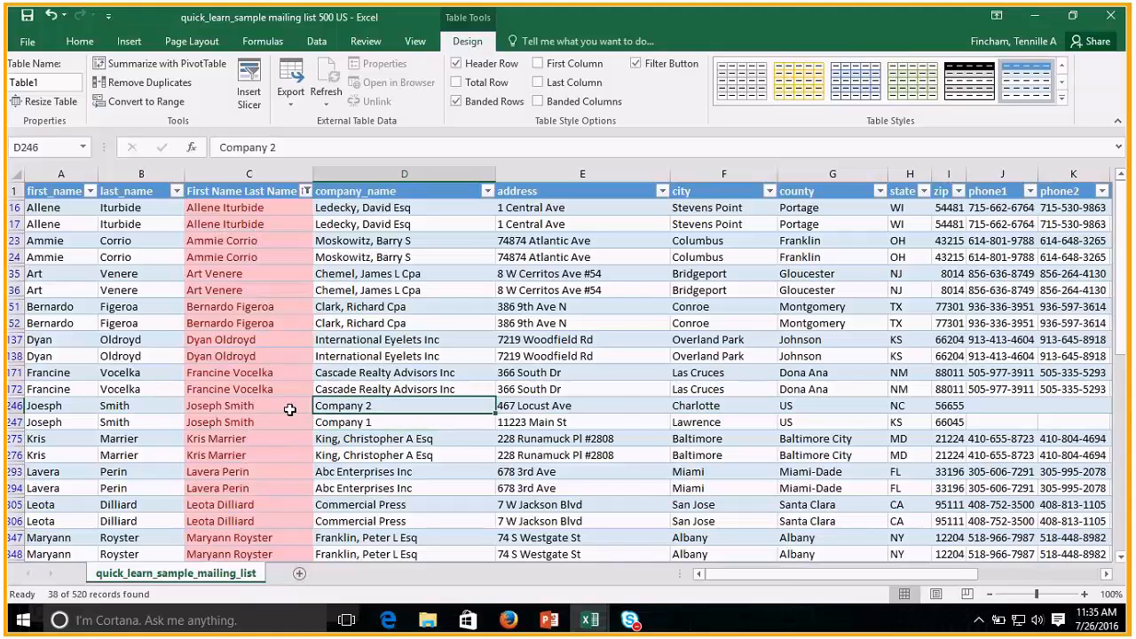
key("Right")
key("Down")
key("Up")
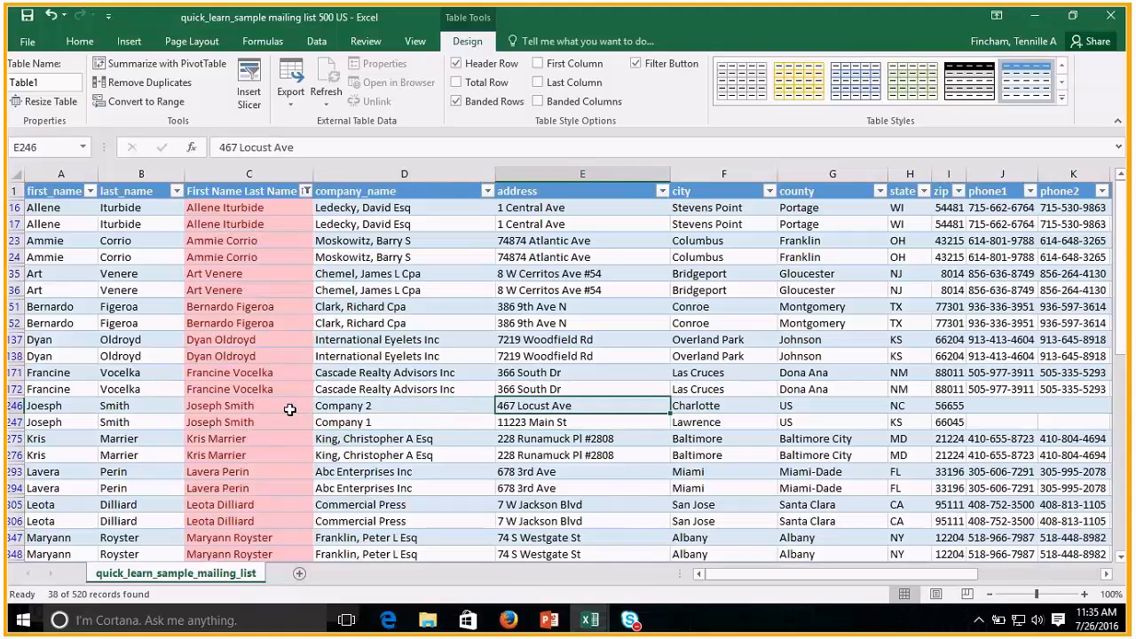
key("Right")
key("Right")
key("Right")
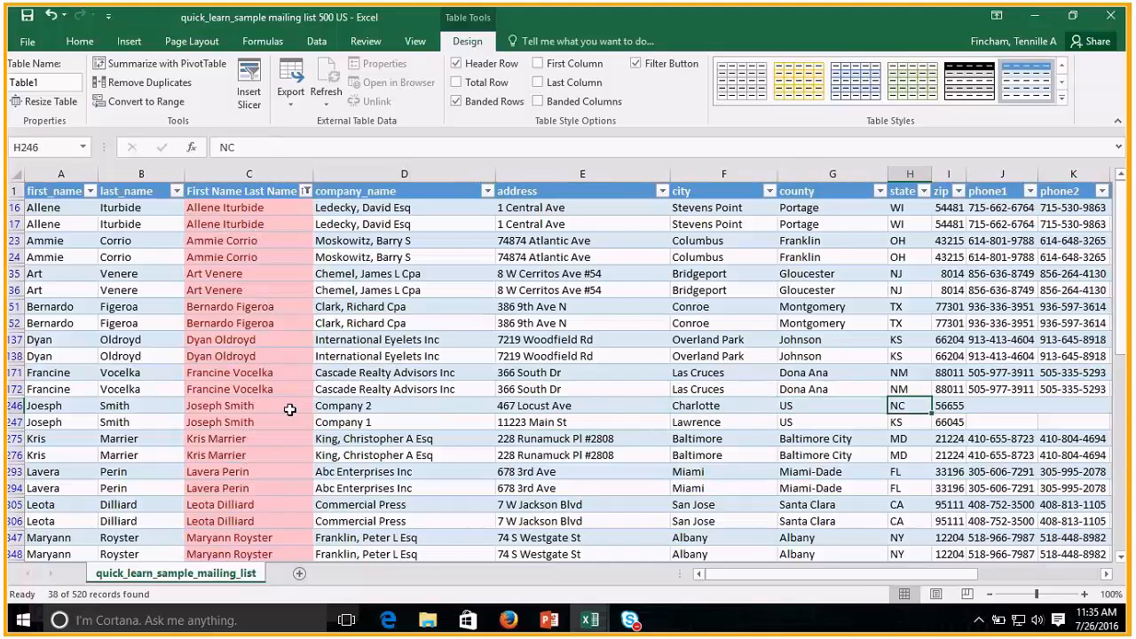
key("Down")
key("Left")
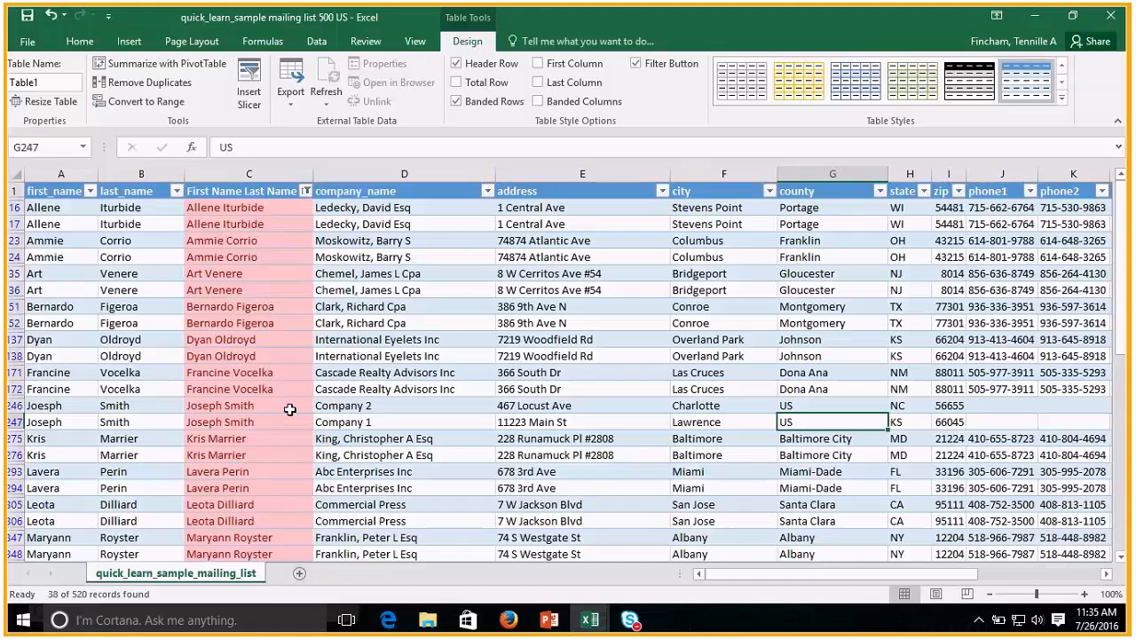
key("Left")
key("Left")
key("Left")
key("Left")
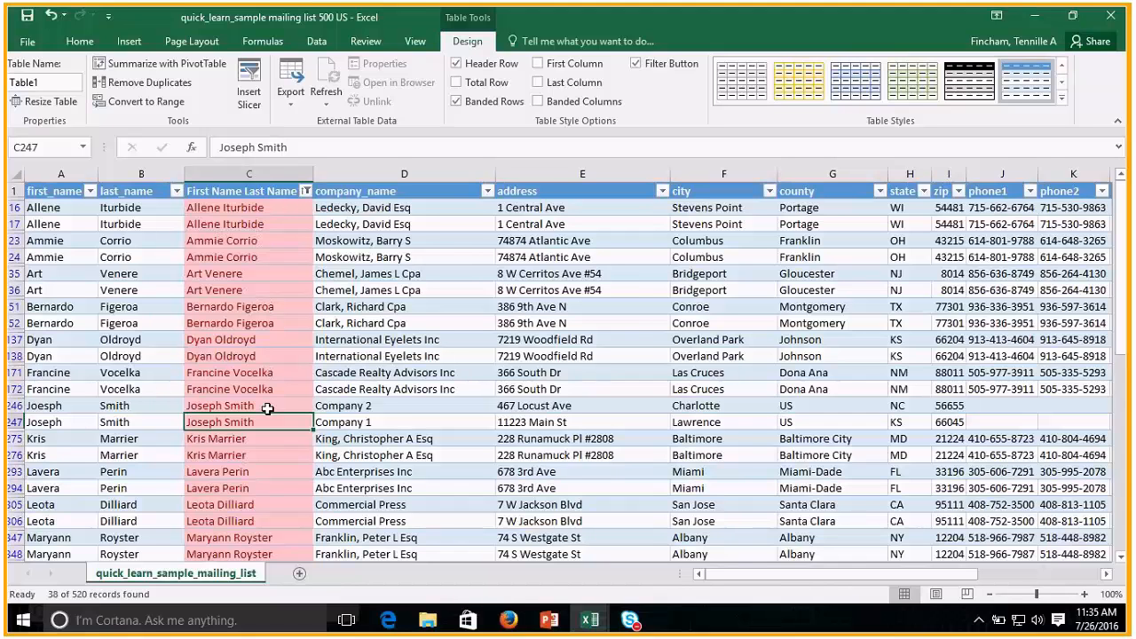
Clear the color filter from the First Name Last Name column.
left_click(303, 192)
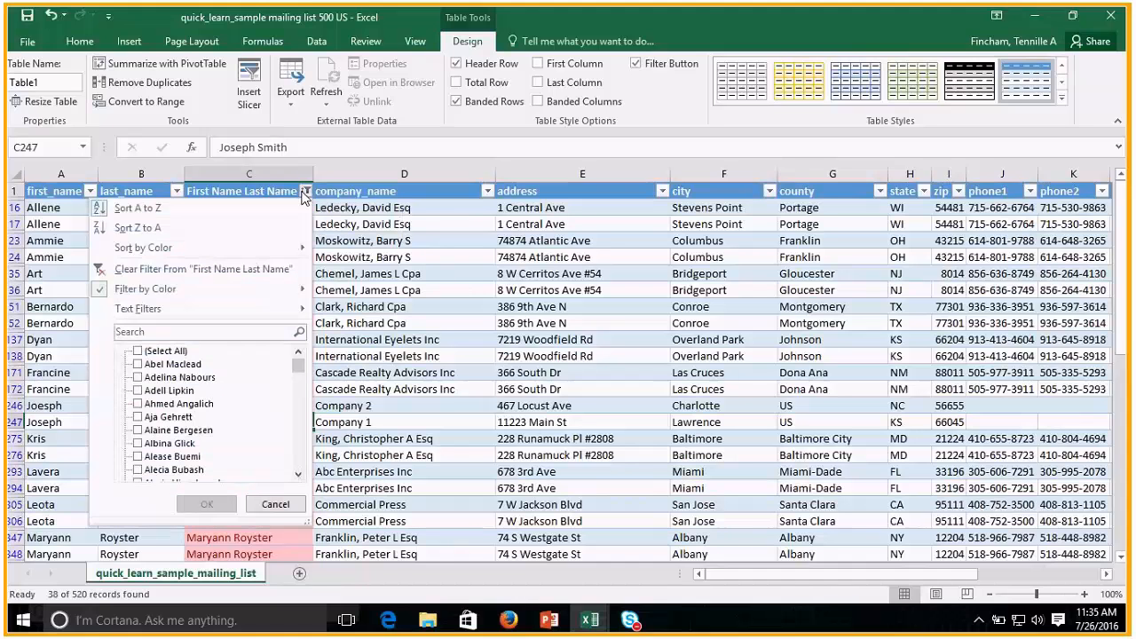
left_click(255, 272)
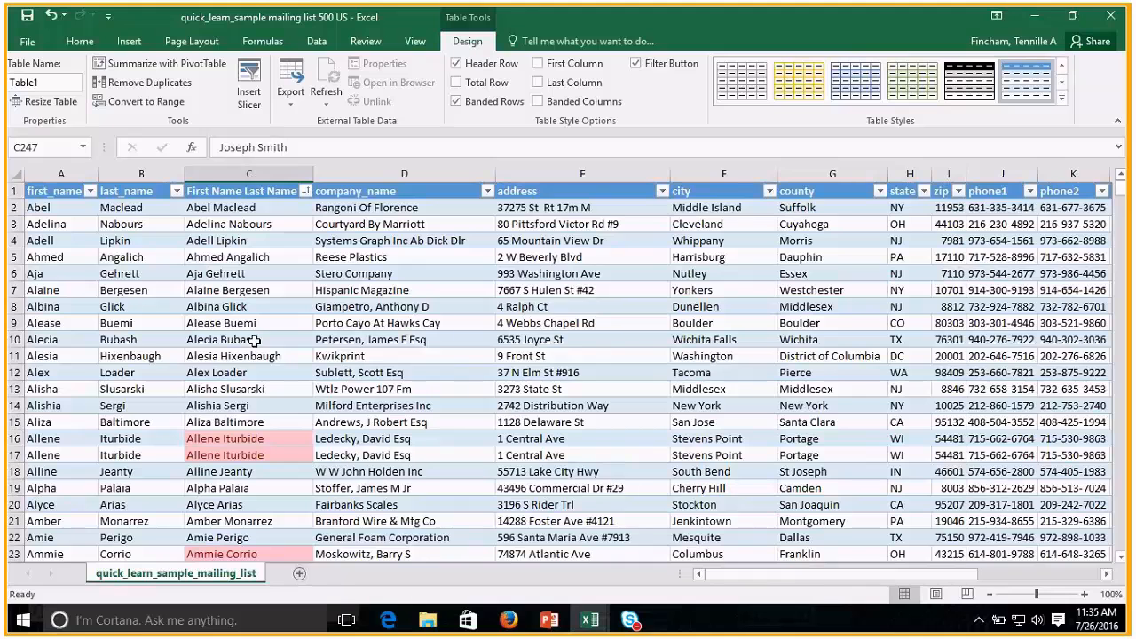
left_click(255, 340)
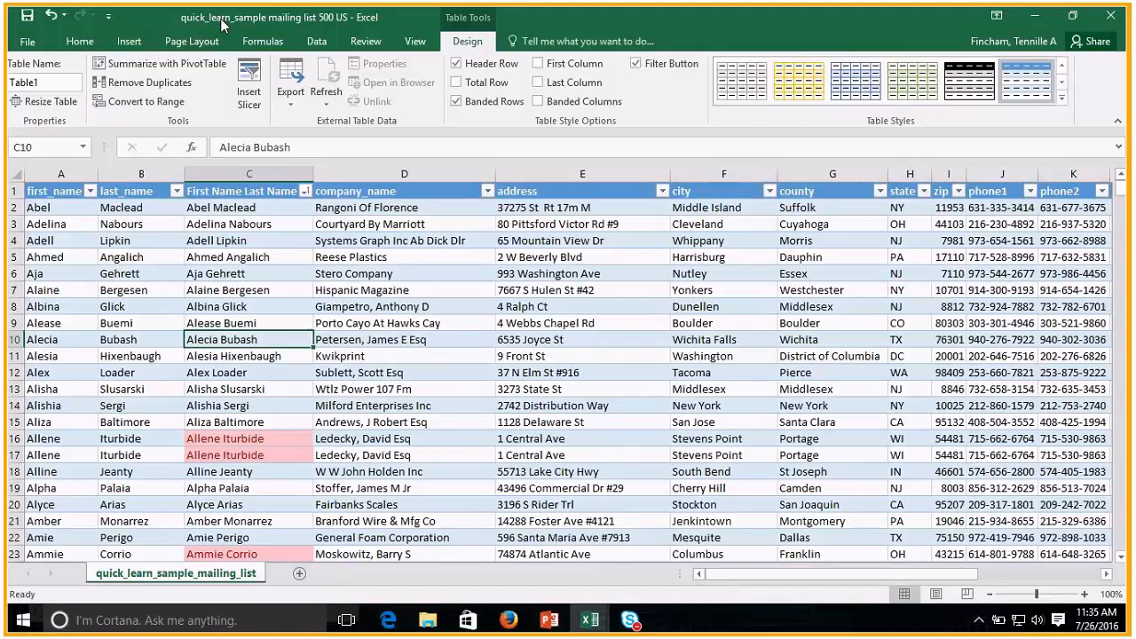
Set up Remove Duplicates for the table to compare only the First Name Last Name and email columns.
left_click(317, 41)
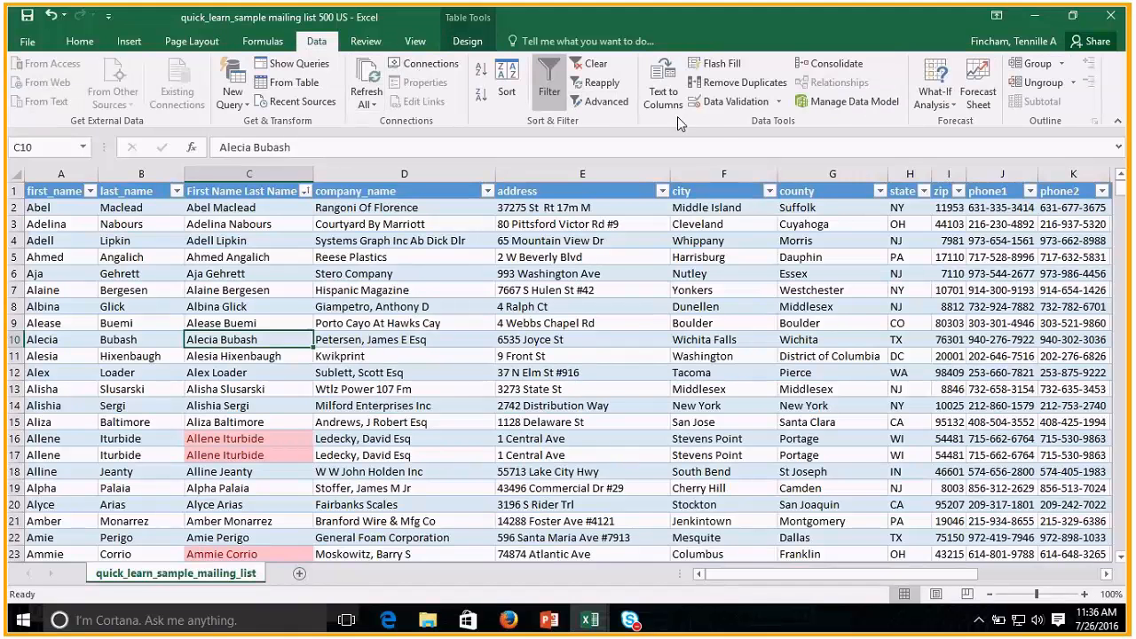
left_click(737, 85)
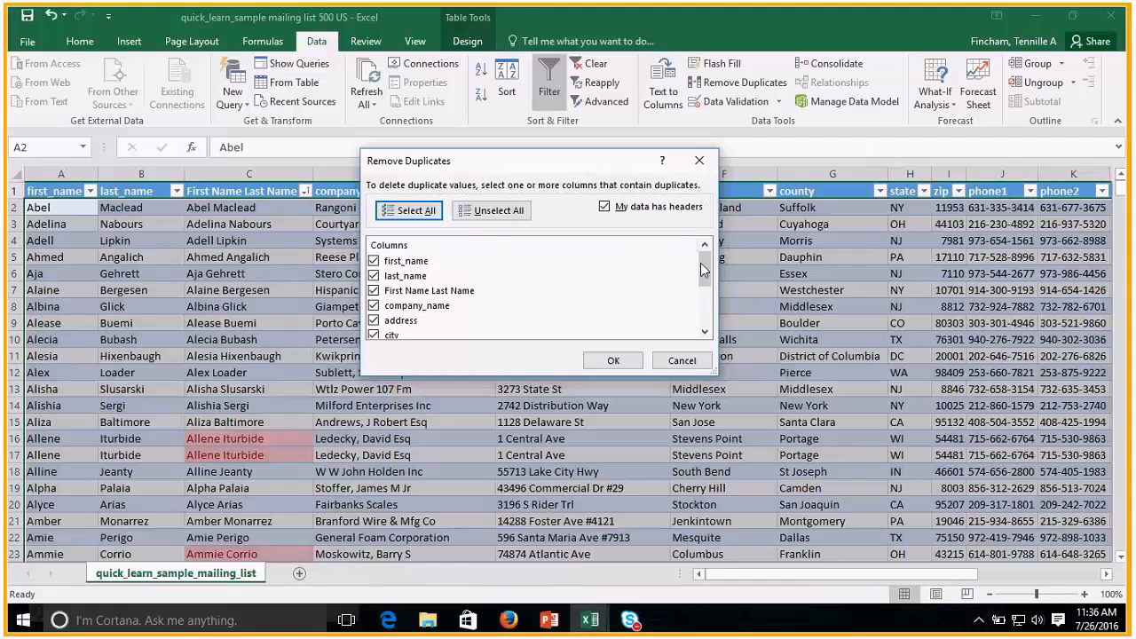
left_click_drag(711, 264, 711, 302)
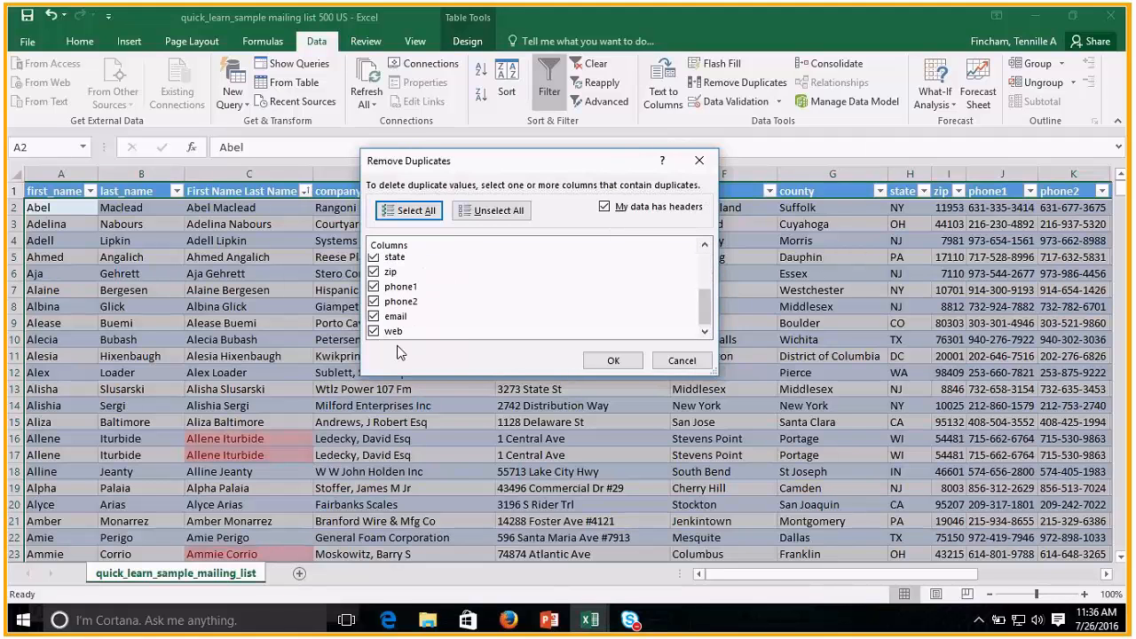
scroll(399, 337, "up", 3)
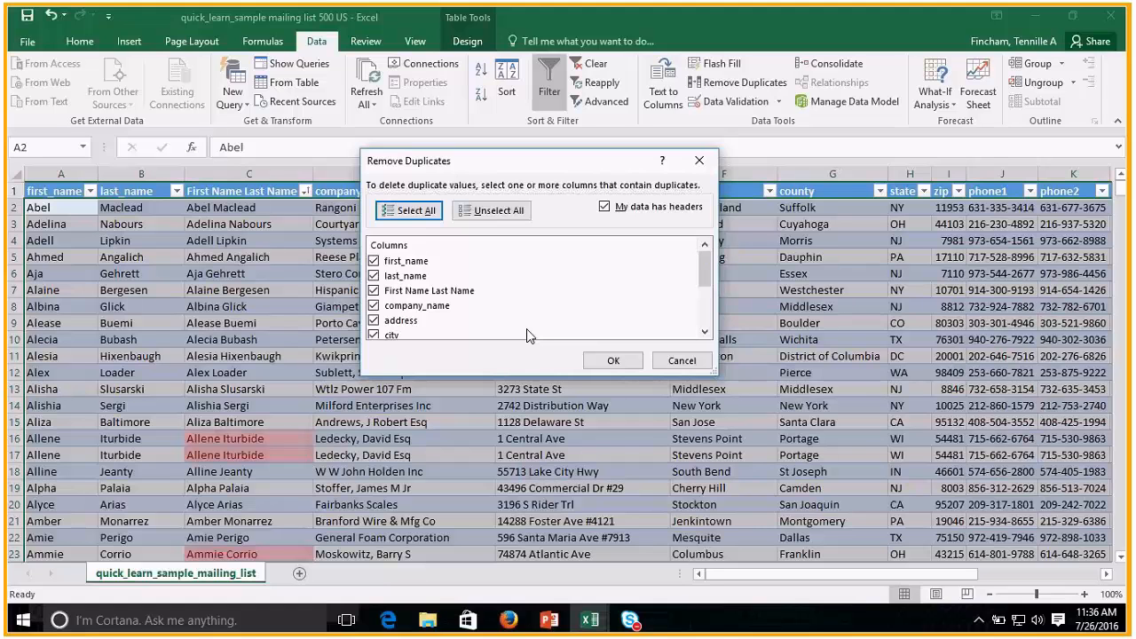
left_click(482, 211)
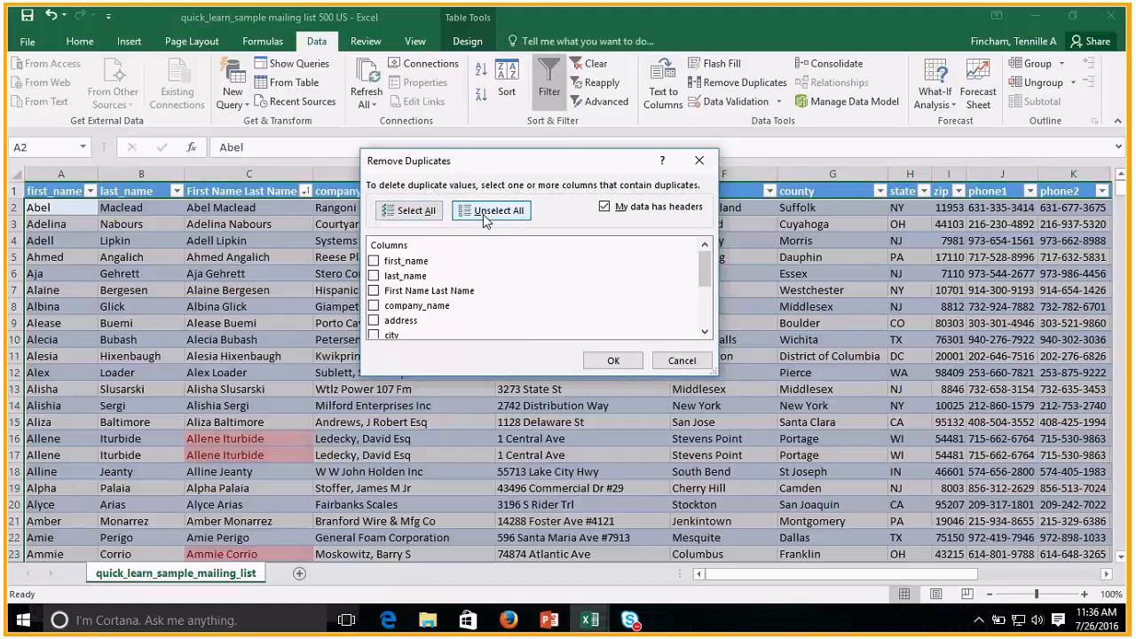
left_click(374, 291)
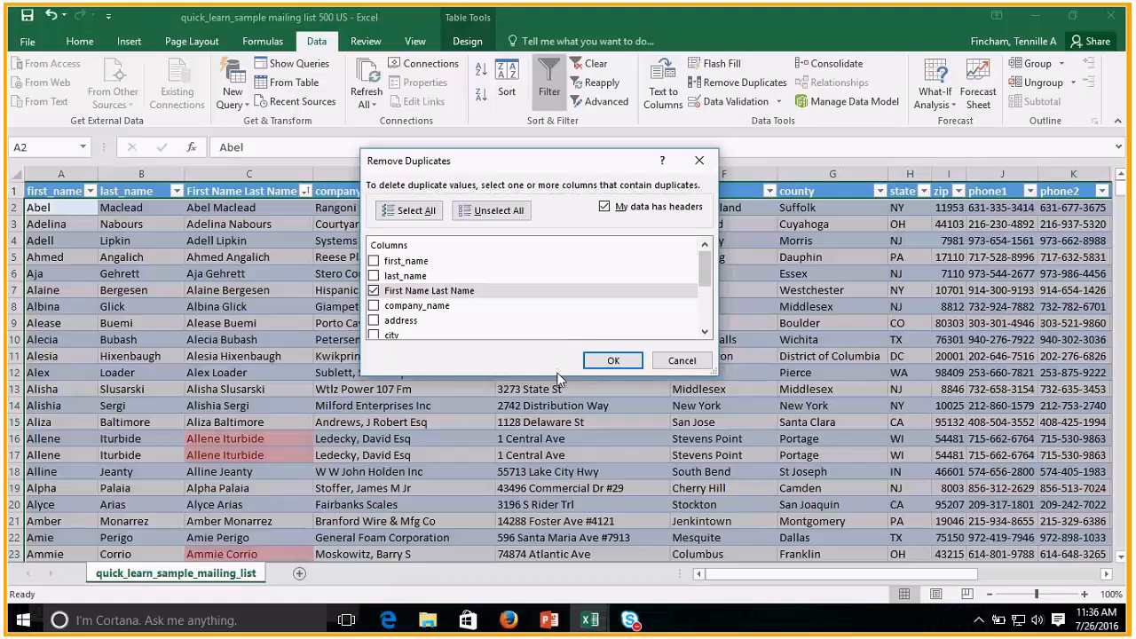
left_click_drag(710, 270, 710, 300)
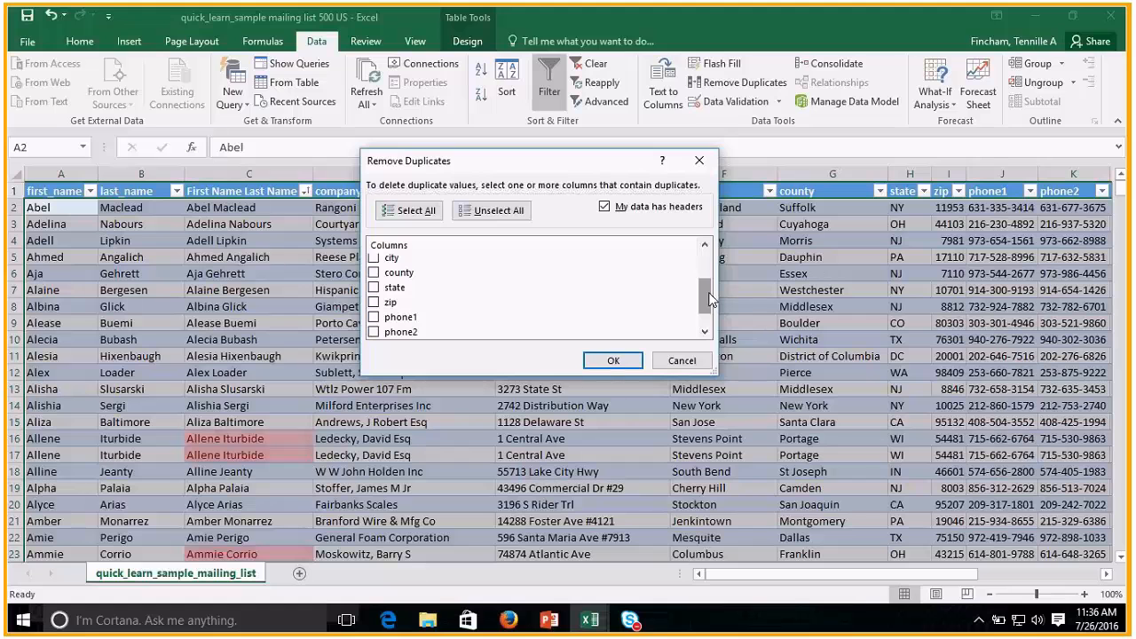
left_click(380, 315)
left_click_drag(709, 295, 703, 257)
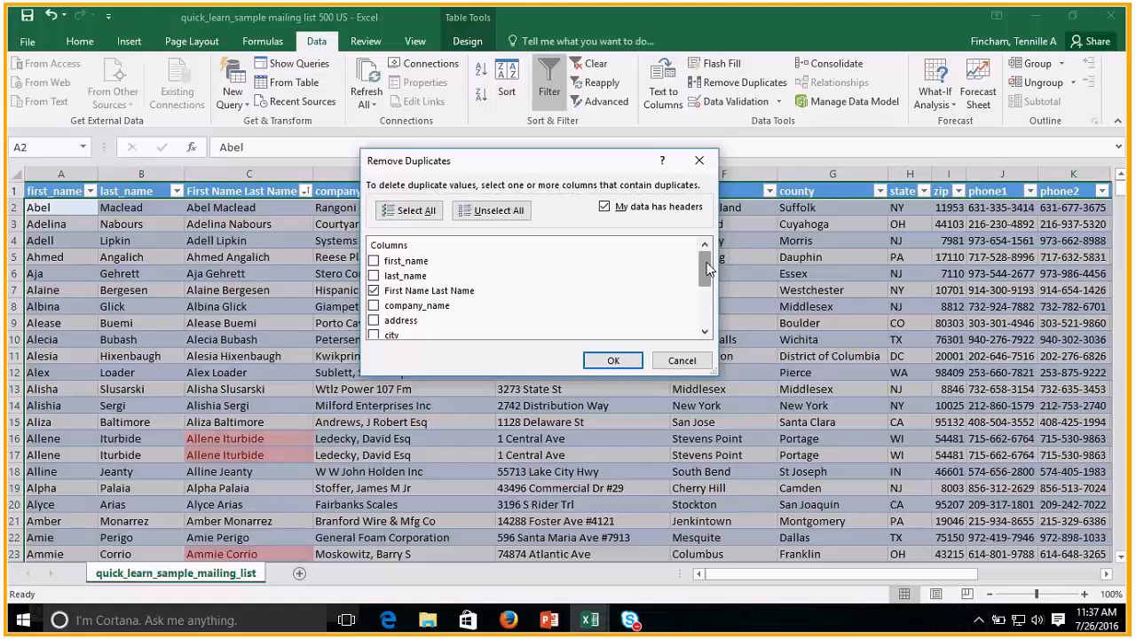
Check the column choices for the duplicate comparison and remove the duplicate rows from the table.
left_click_drag(708, 271, 707, 309)
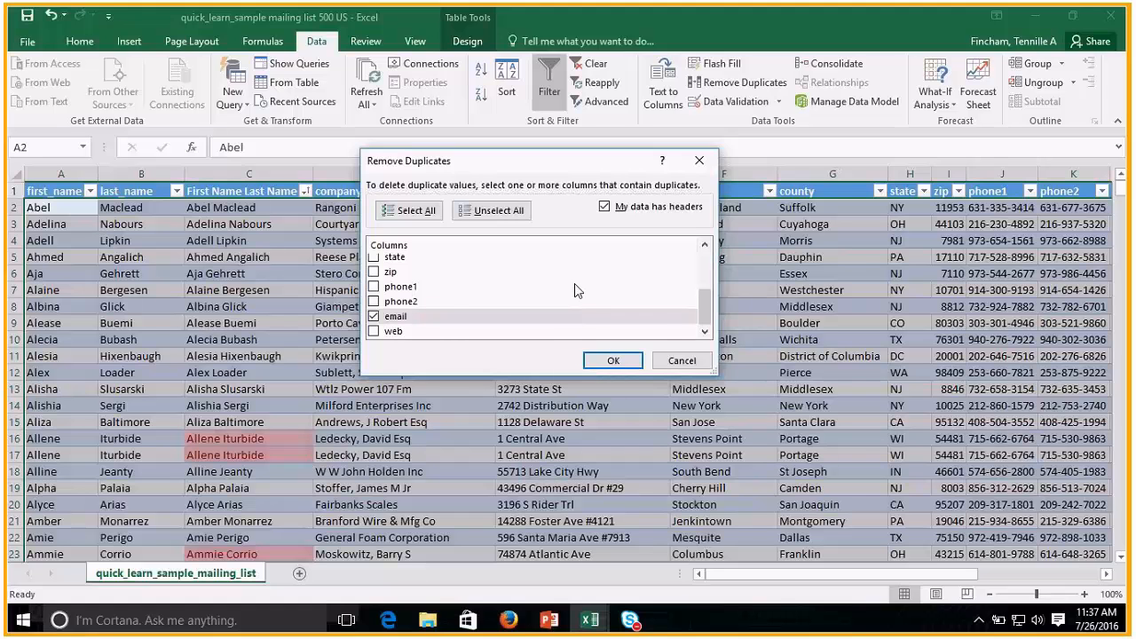
scroll(574, 283, "up", 3)
left_click_drag(712, 278, 712, 311)
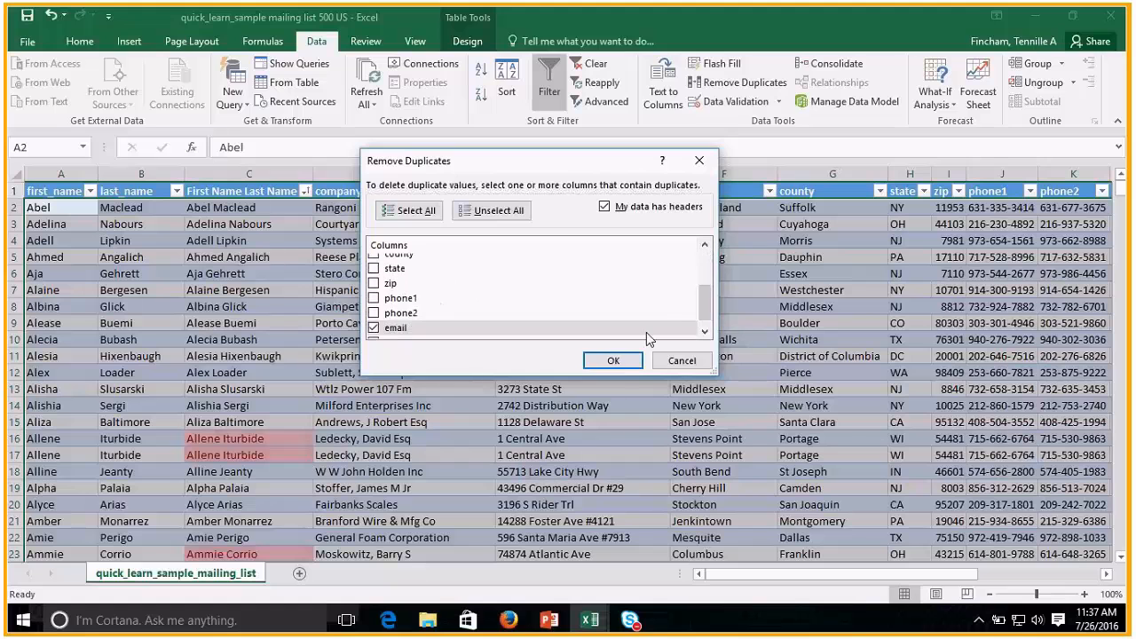
left_click(613, 362)
left_click(613, 362)
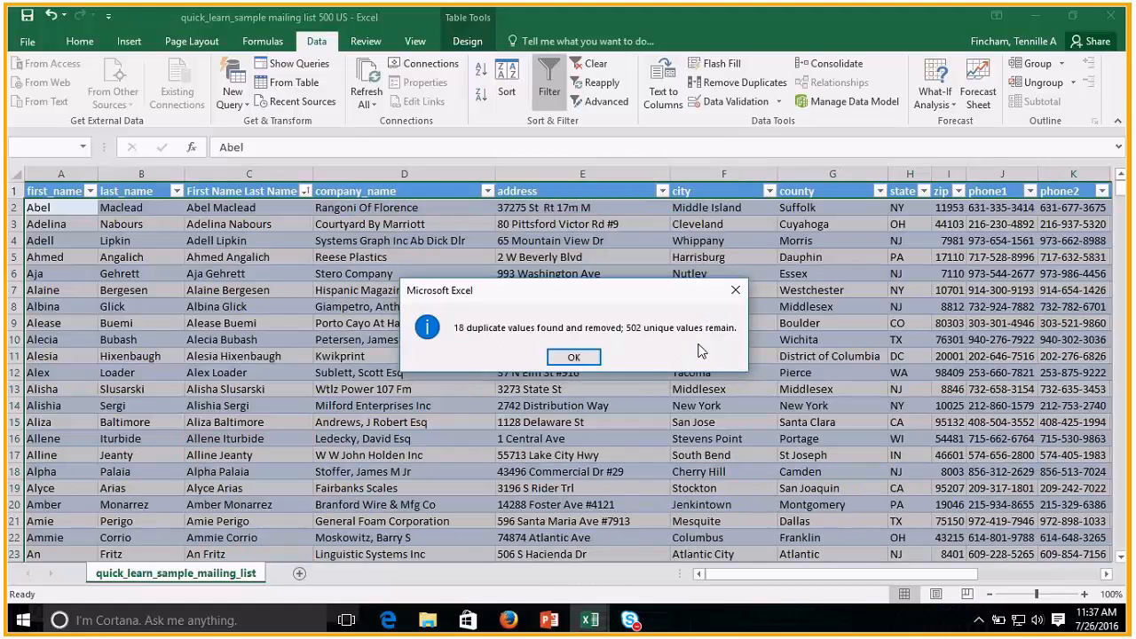
Filter the First Name Last Name column by the red duplicate-highlight color to check which same-named records remain.
left_click(573, 357)
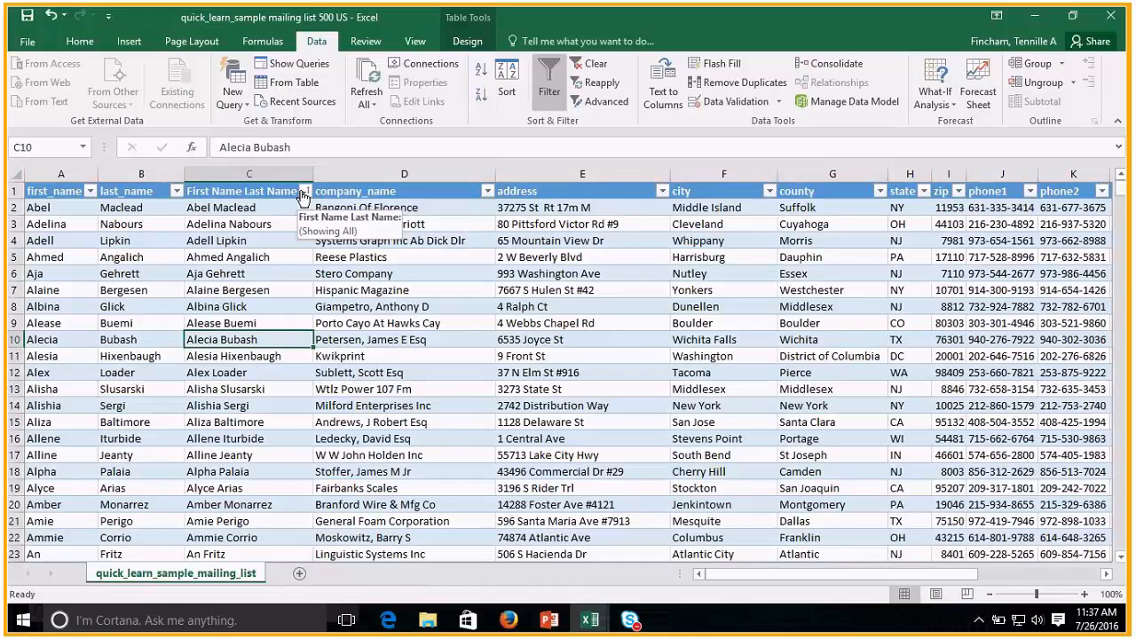
left_click(304, 196)
mouse_move(282, 295)
left_click(367, 315)
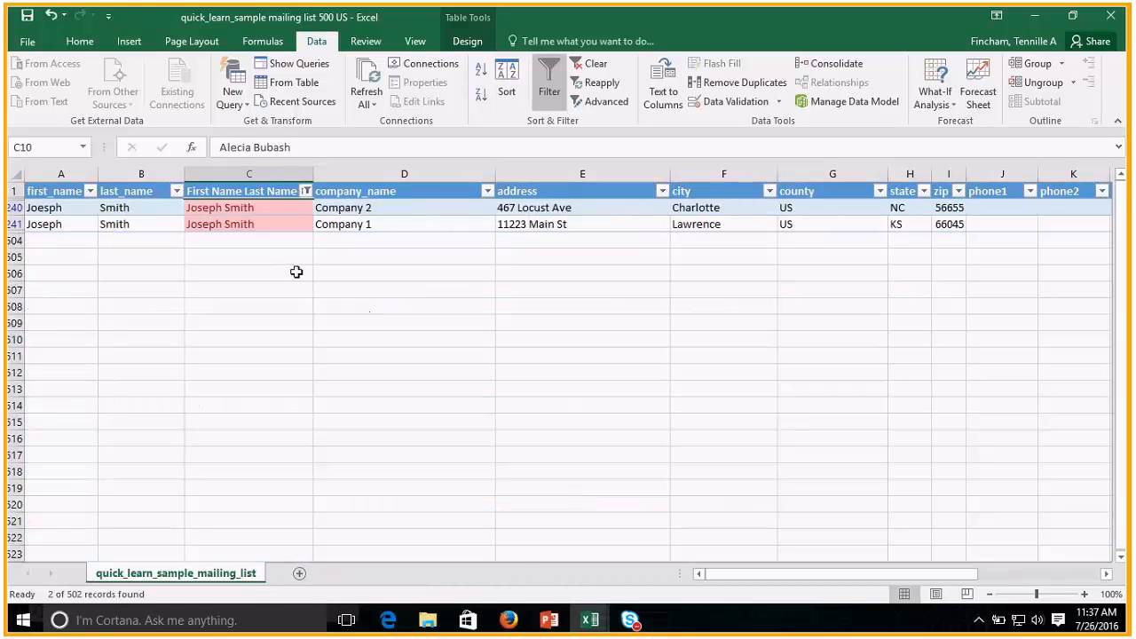
left_click(236, 211)
left_click(250, 210)
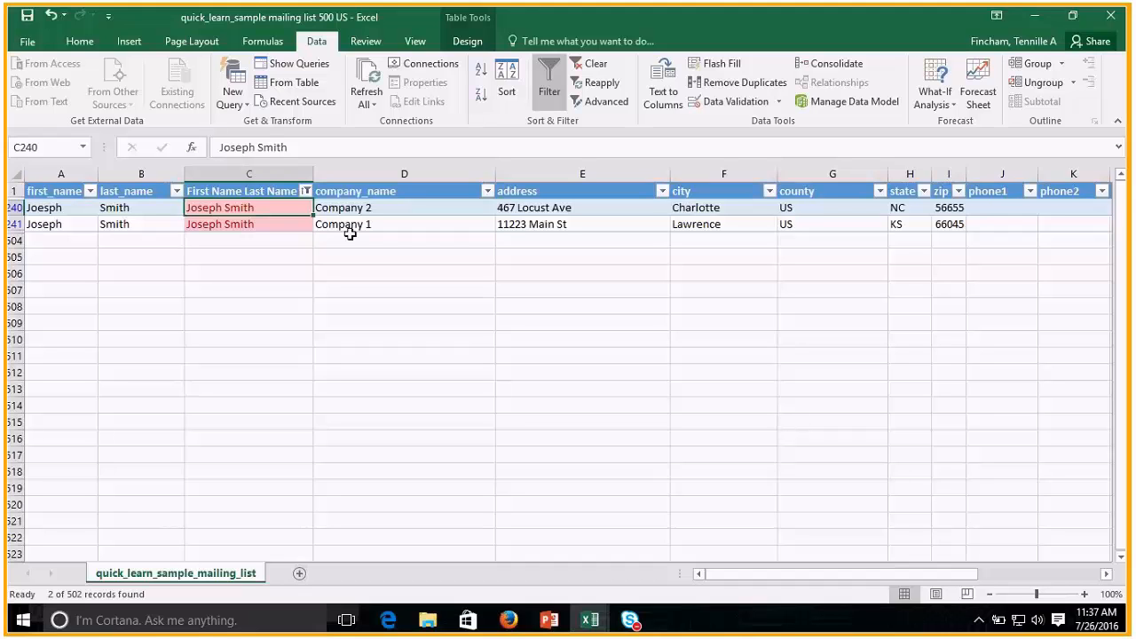
Clear the color filter from the First Name Last Name column and look through the full list.
left_click(305, 192)
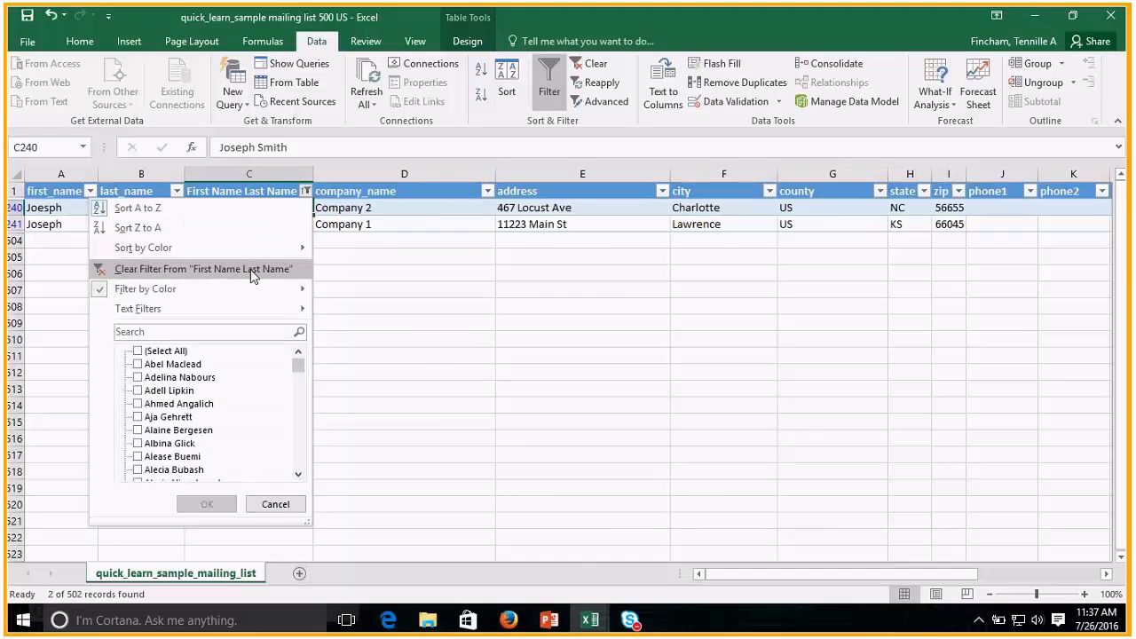
left_click(252, 271)
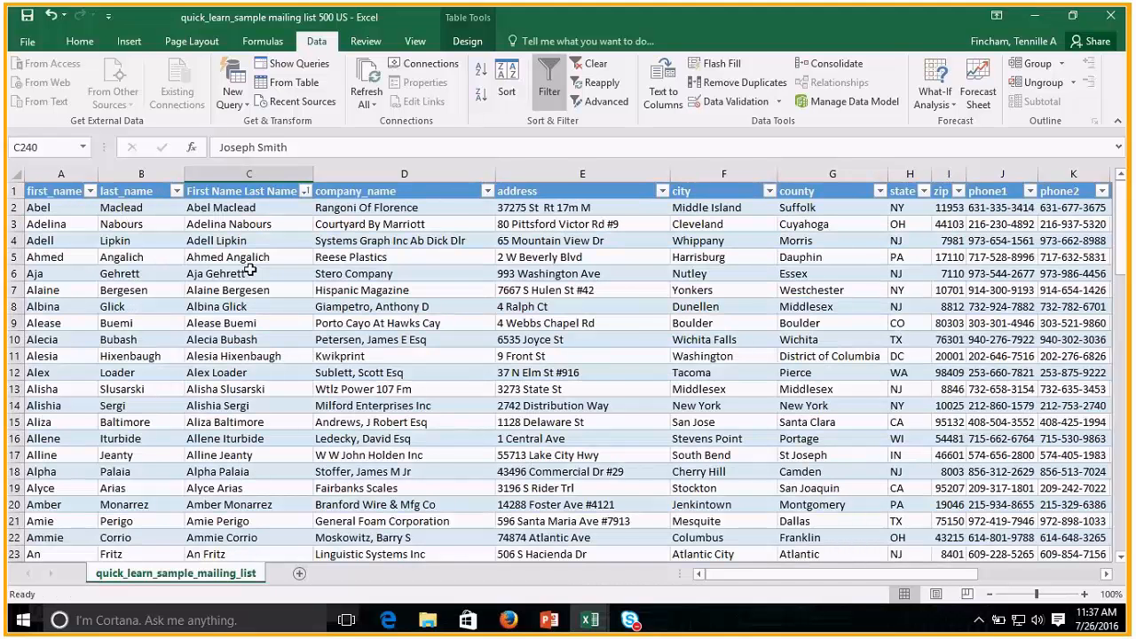
scroll(252, 271, "down", 2)
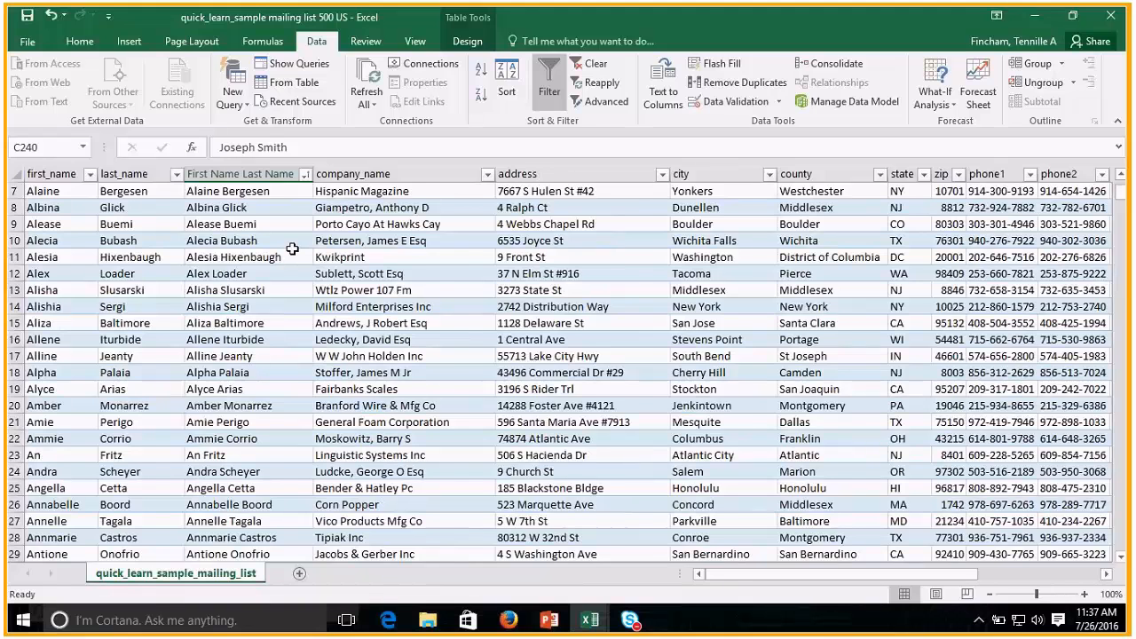
scroll(292, 249, "down", 20)
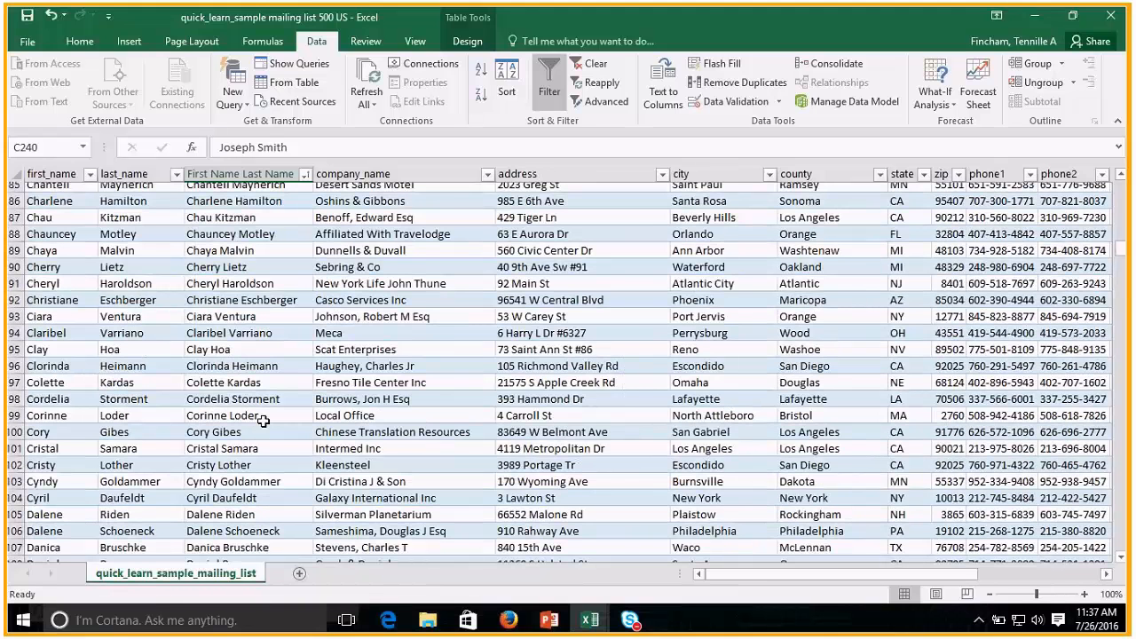
scroll(262, 421, "down", 20)
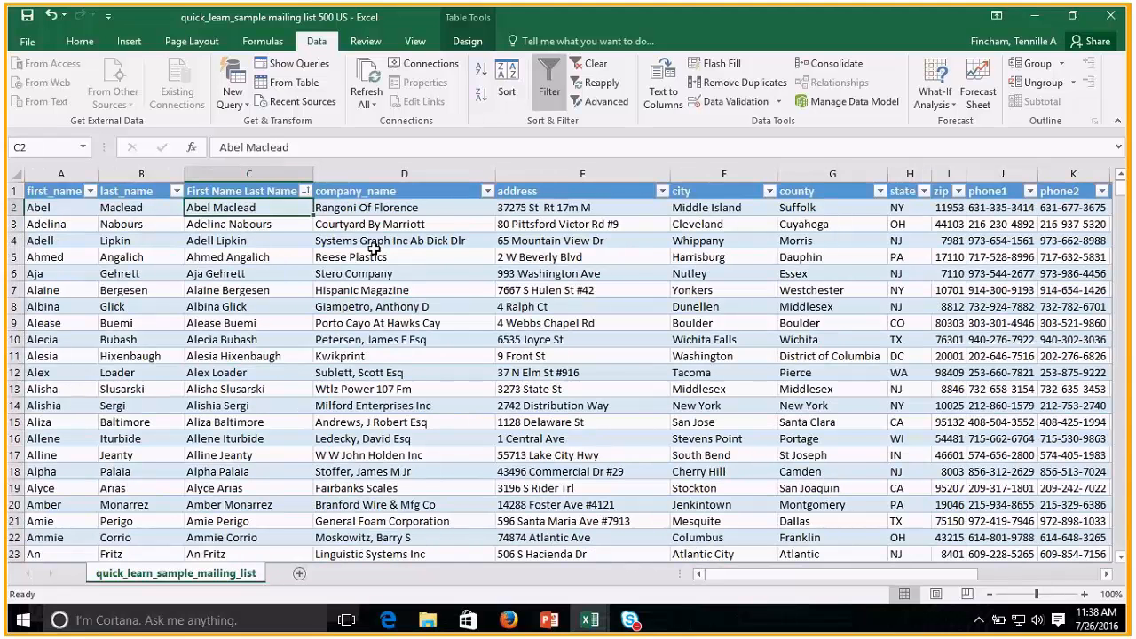
Clear the conditional formatting rules from all data cells of the First Name Last Name column, starting at C2.
key("ctrl+shift+Down")
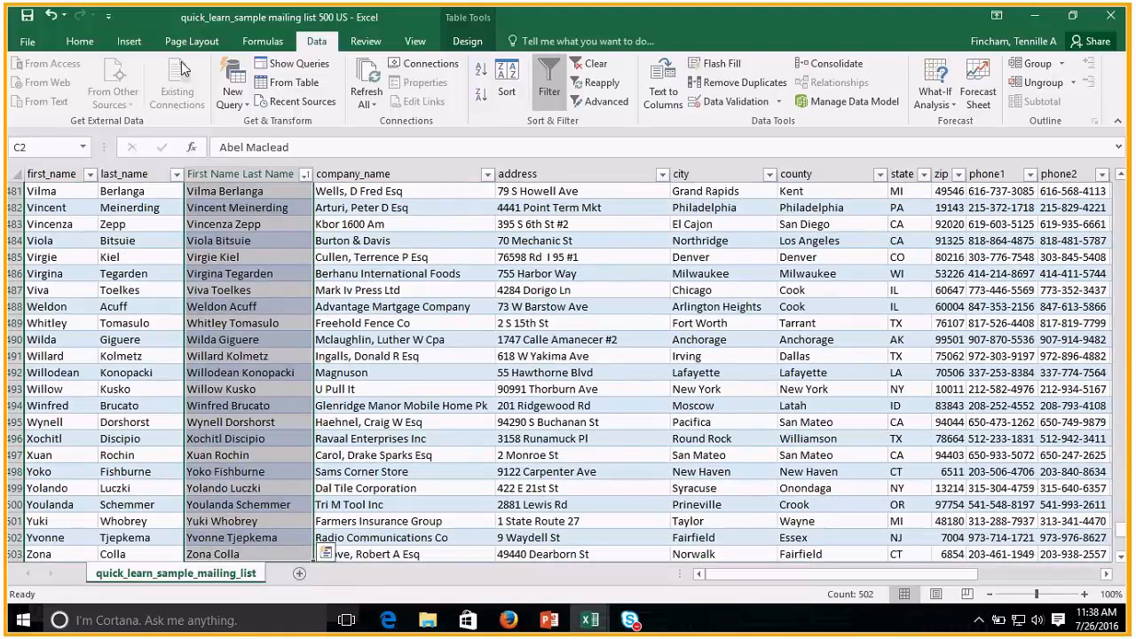
left_click(79, 41)
left_click(672, 89)
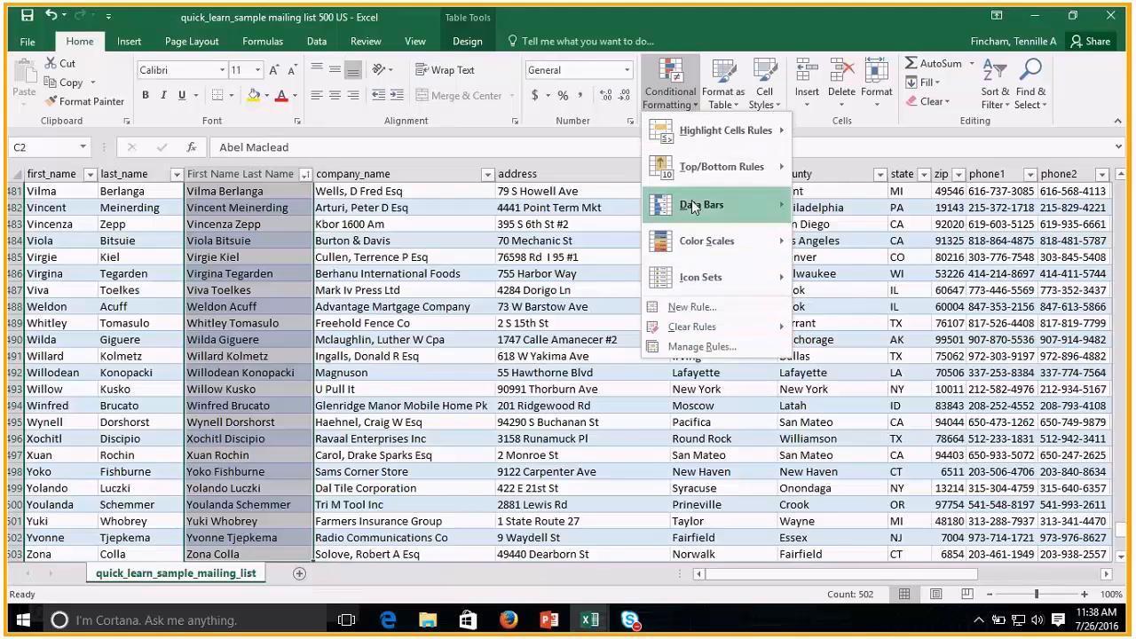
mouse_move(724, 333)
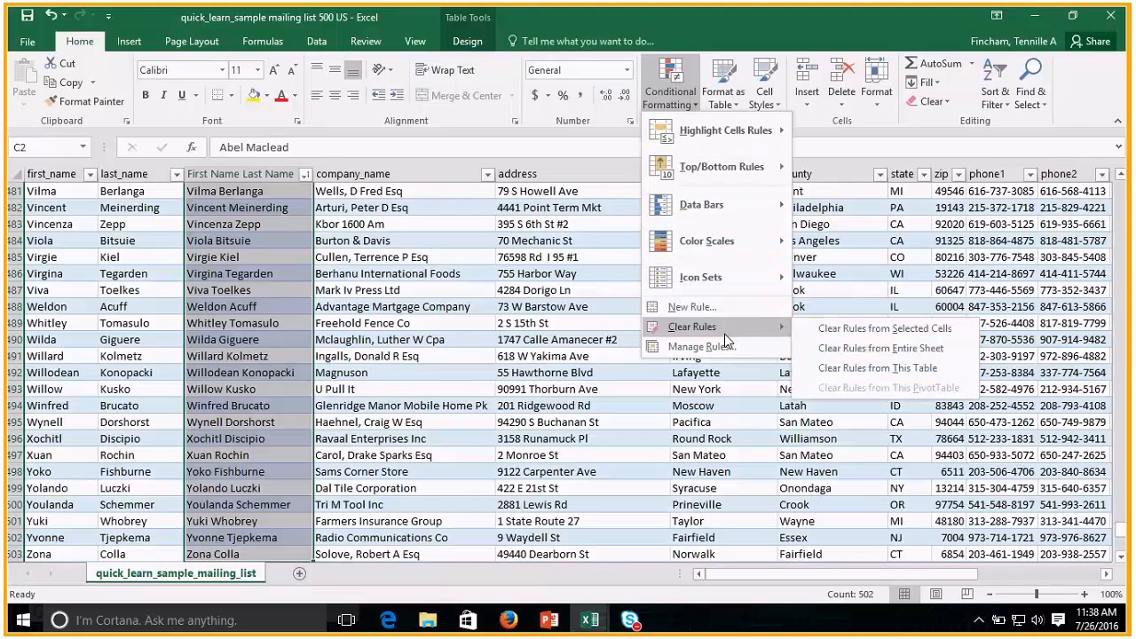
left_click(848, 332)
left_click(299, 404)
Find the two same-named records in rows 240 and 241 and check their name and company entries.
scroll(299, 403, "down", 5)
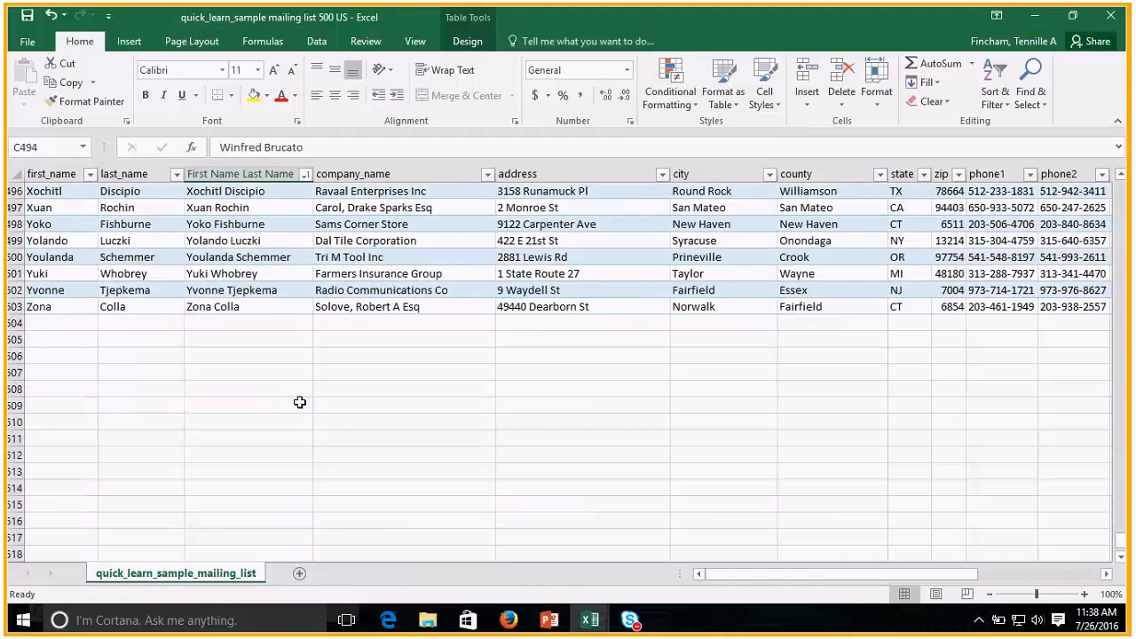
scroll(299, 402, "up", 15)
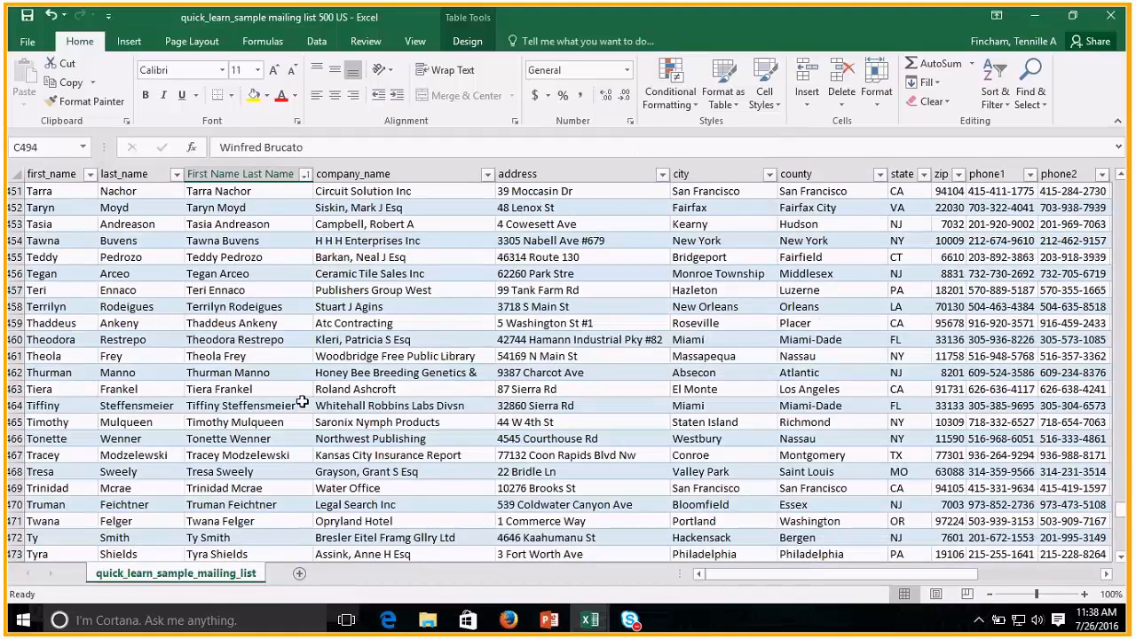
scroll(301, 402, "up", 20)
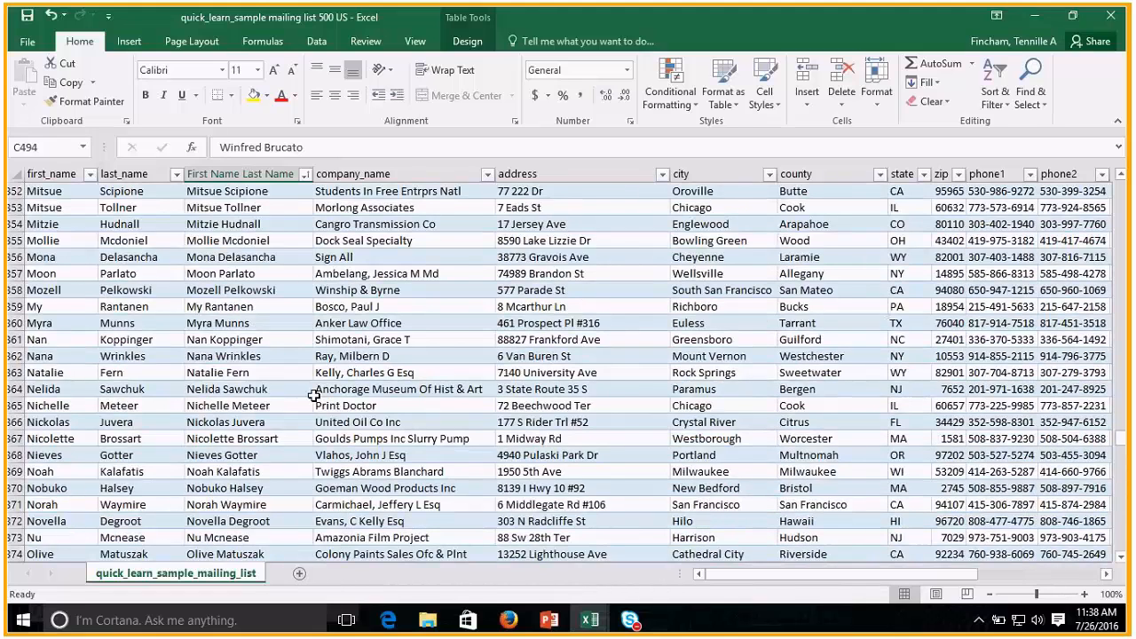
scroll(314, 395, "up", 15)
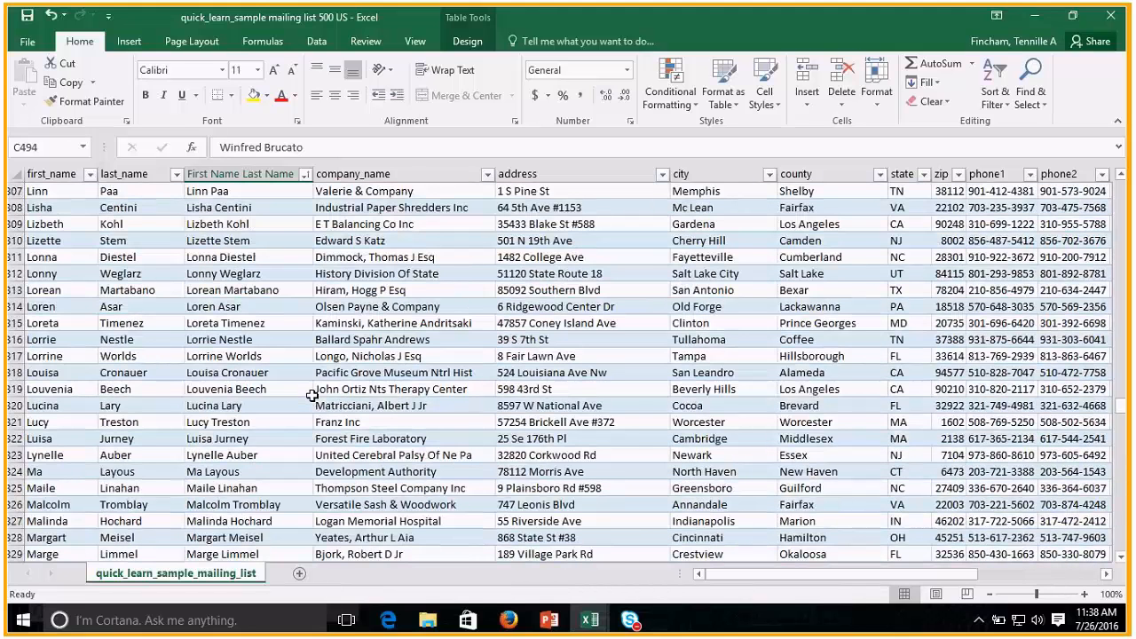
scroll(305, 394, "up", 20)
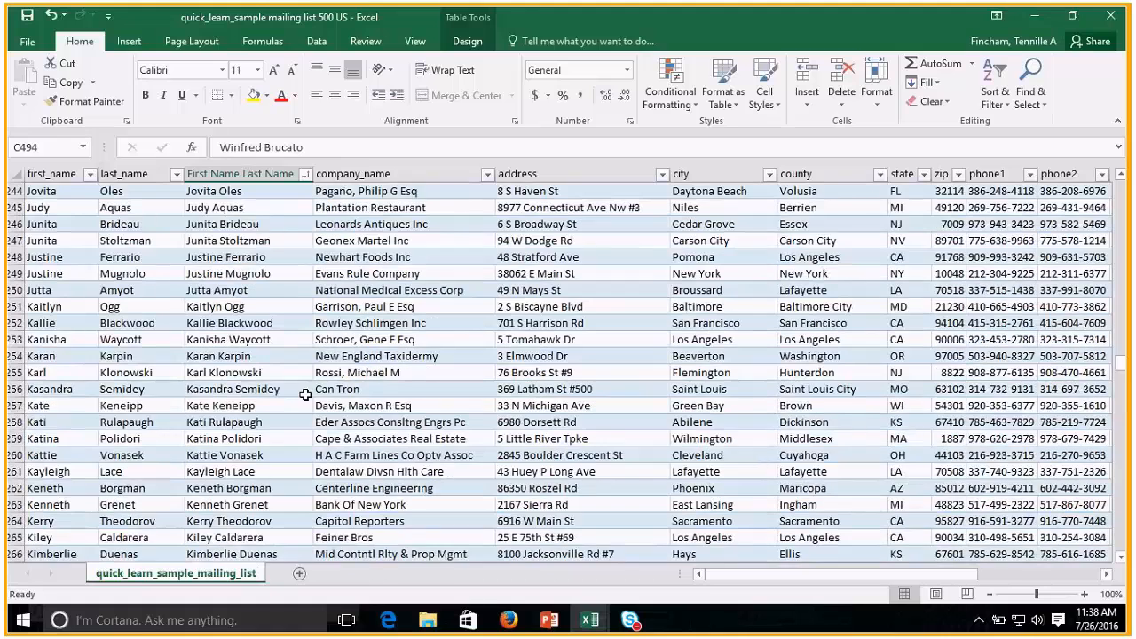
scroll(304, 395, "up", 2)
left_click_drag(222, 223, 419, 245)
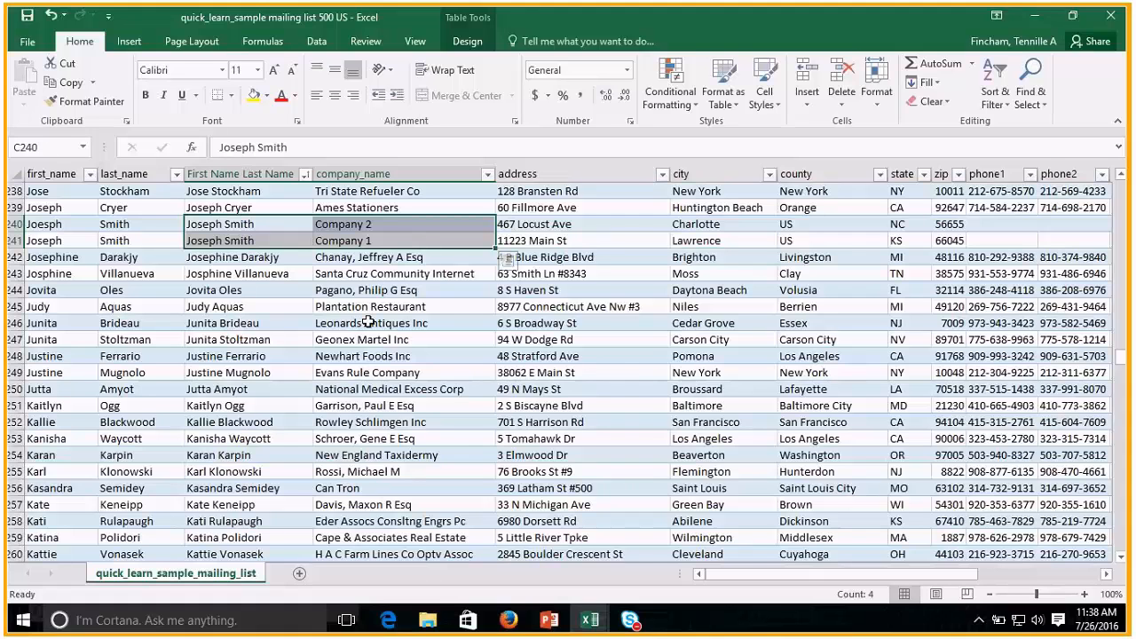
left_click(261, 230)
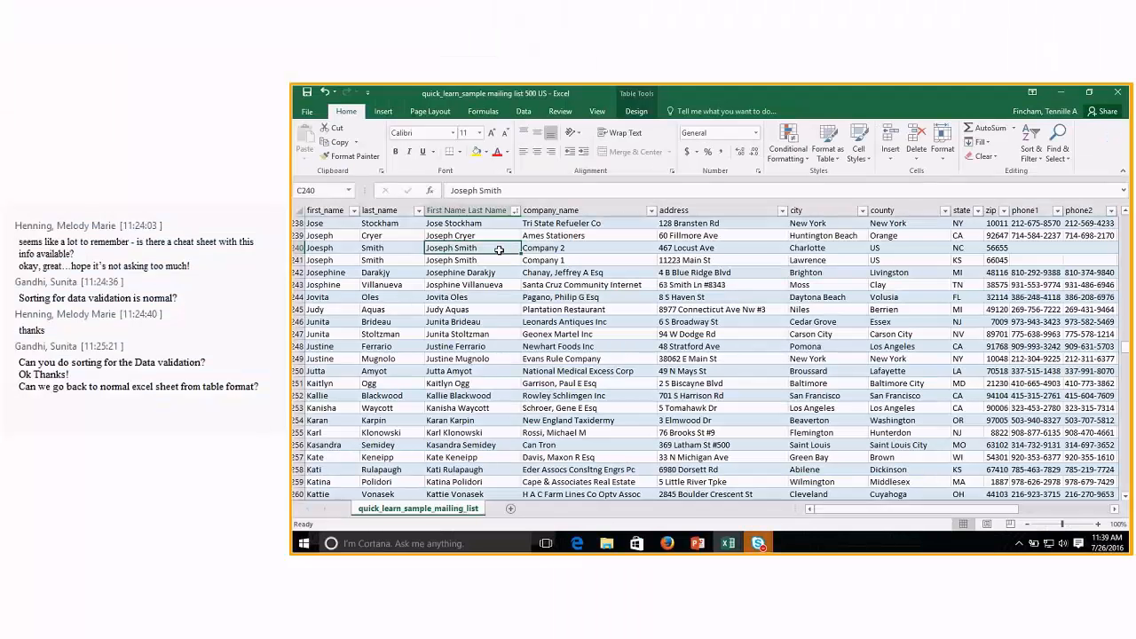
Convert the mailing list table to a normal range.
left_click_drag(1124, 346, 1124, 217)
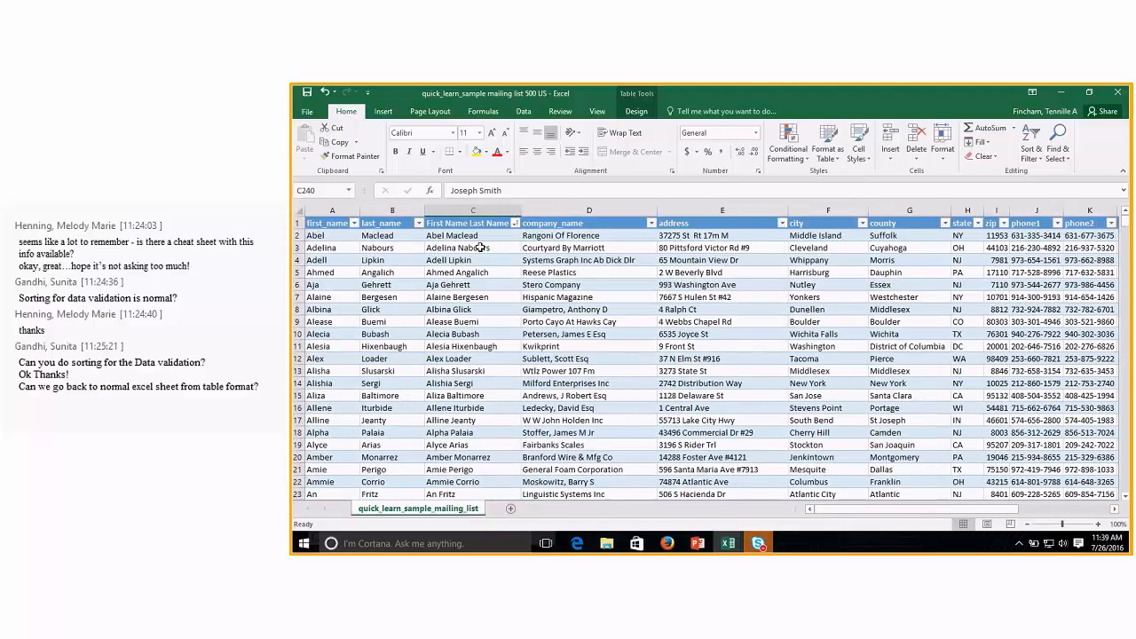
left_click(479, 248)
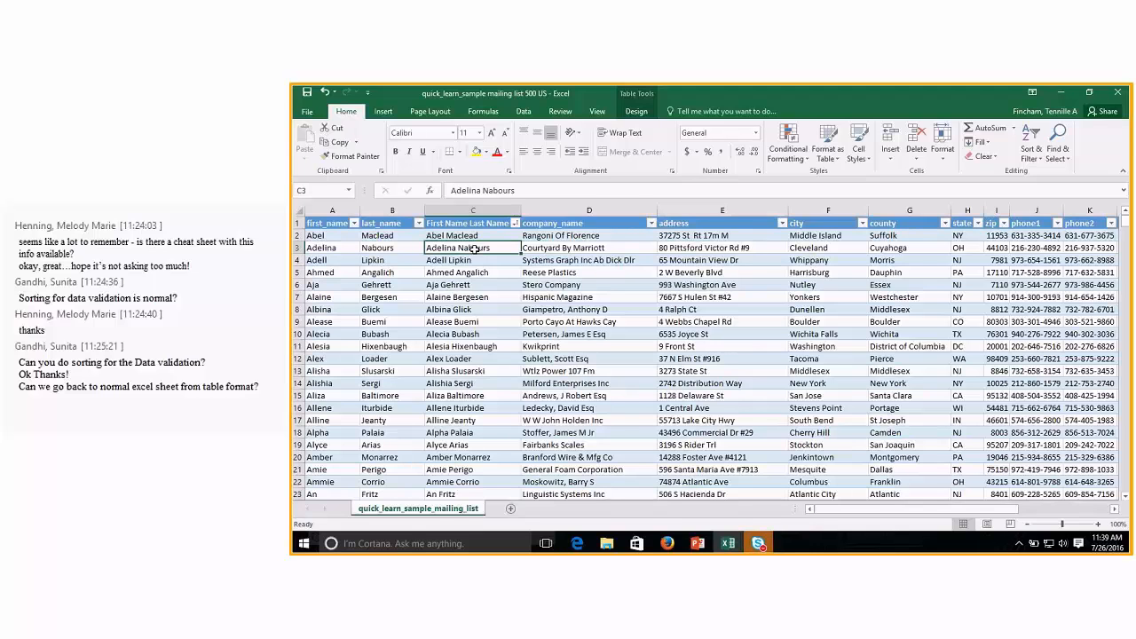
right_click(475, 249)
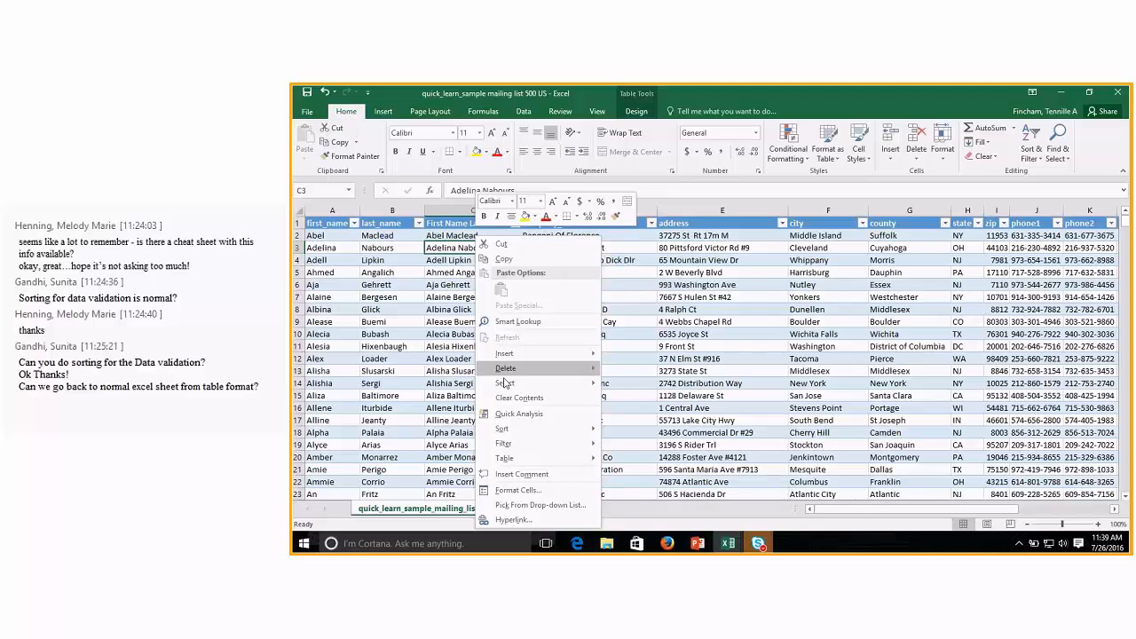
mouse_move(504, 458)
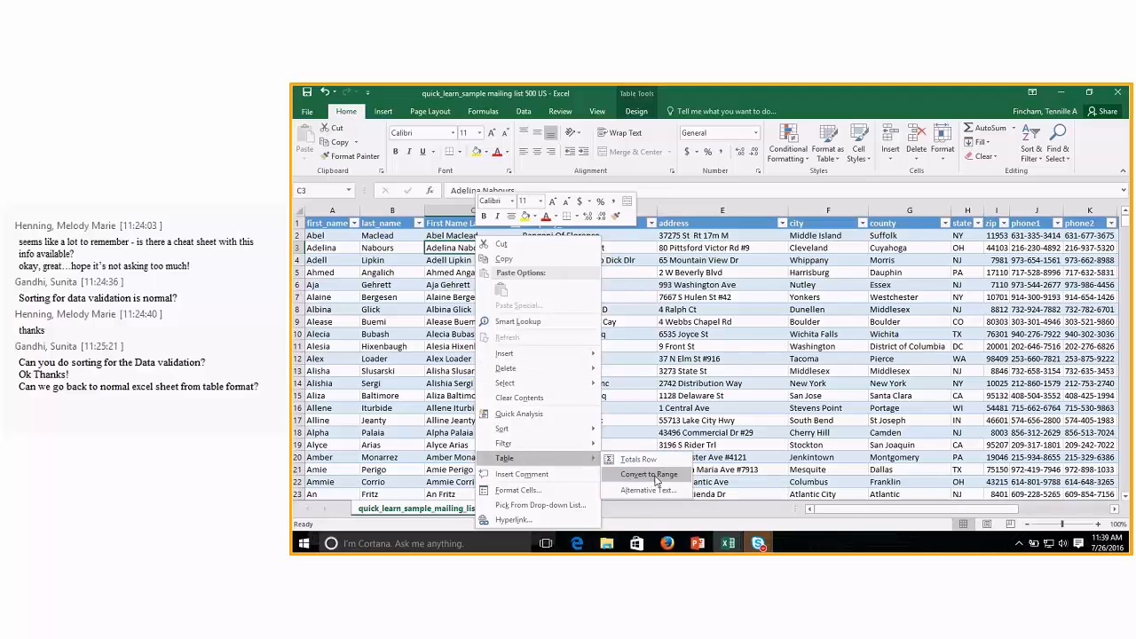
left_click(655, 478)
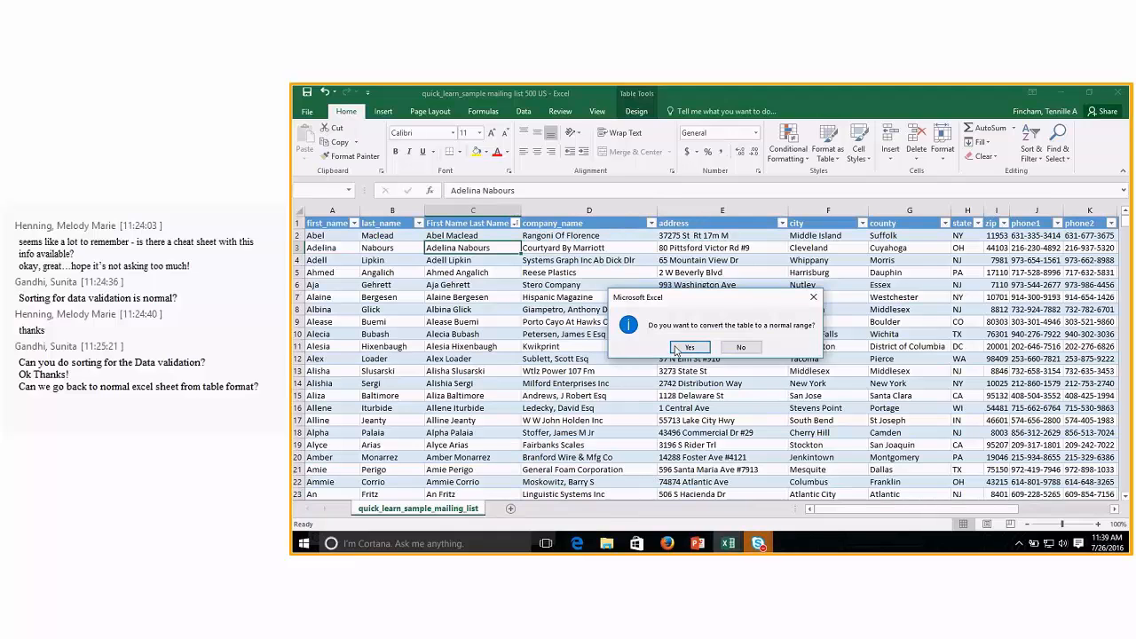
left_click(676, 349)
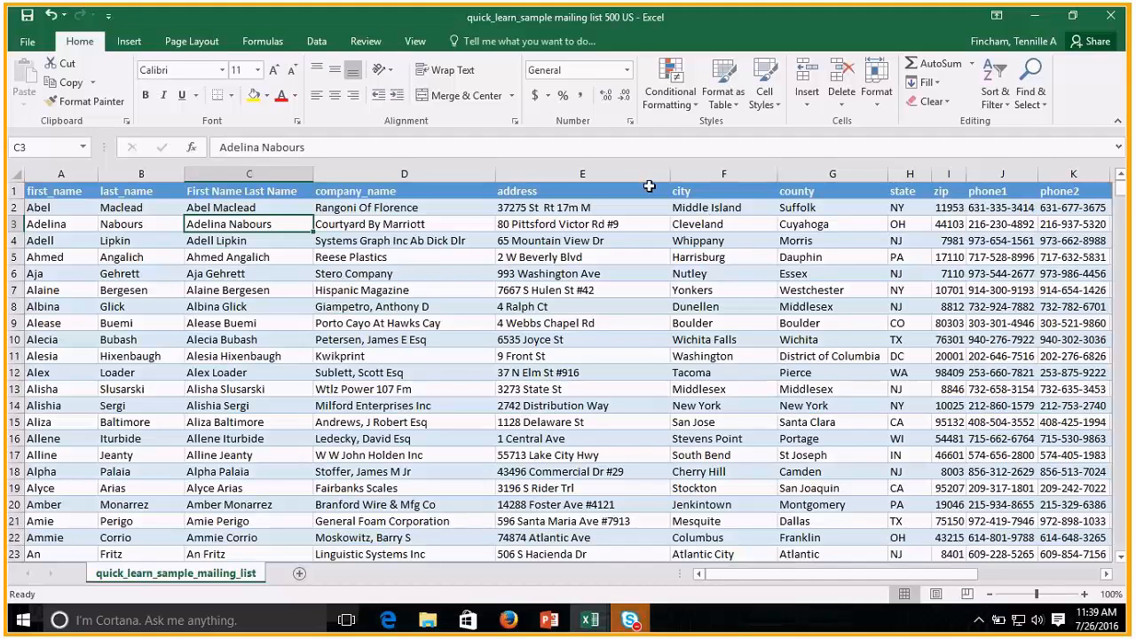
left_click(623, 190)
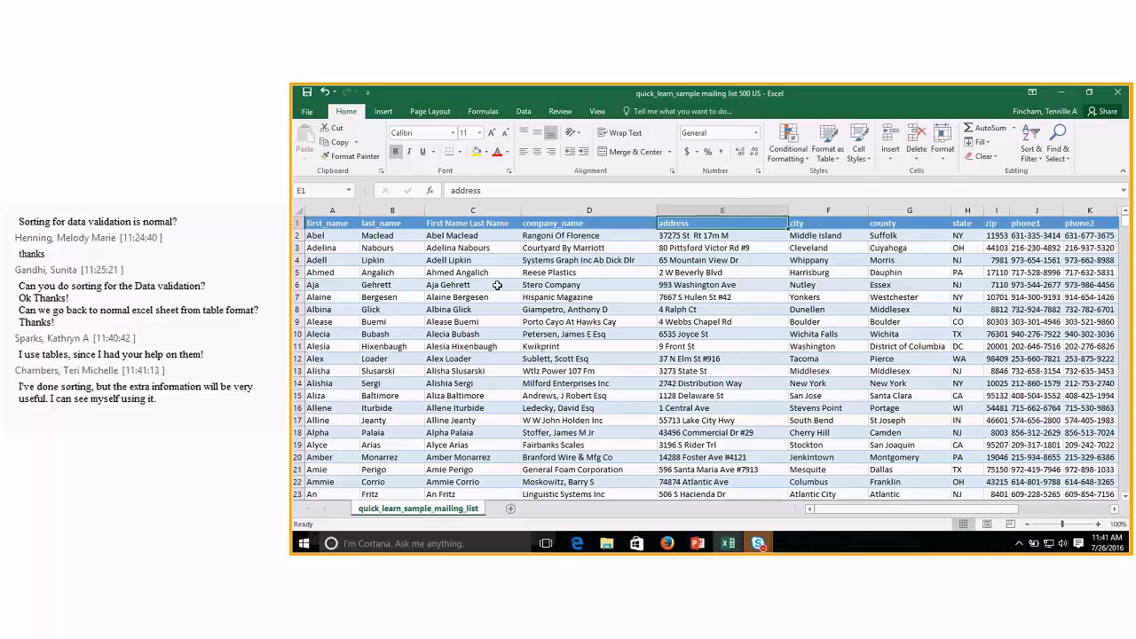
Clear only the formats from the entire mailing list, from A1 through the last row and column.
left_click(327, 225)
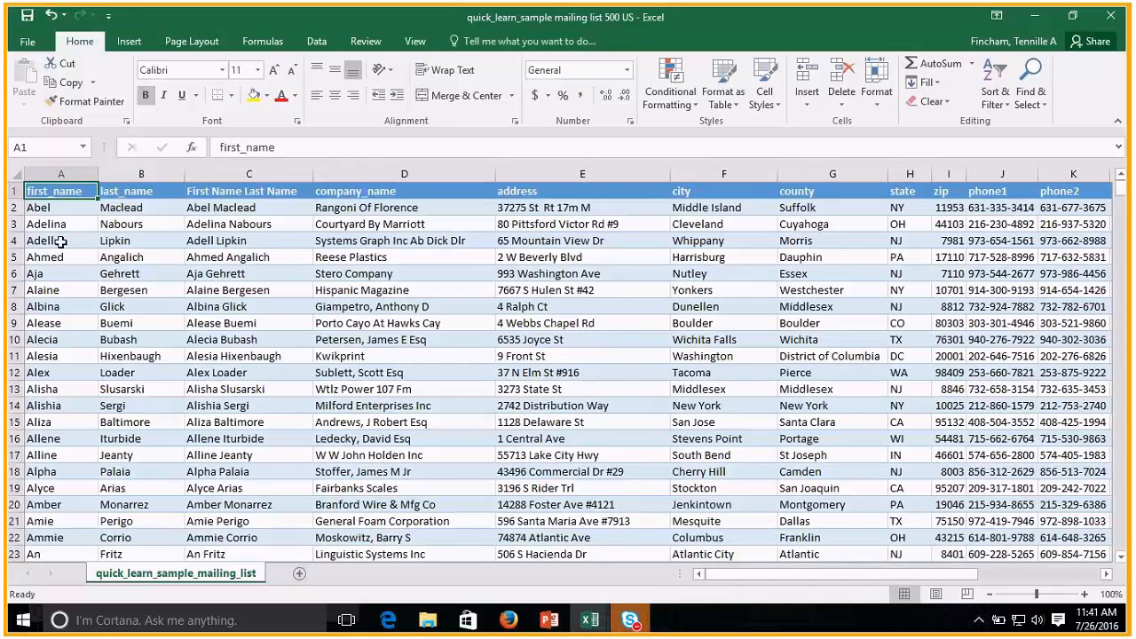
key("ctrl+shift+Down")
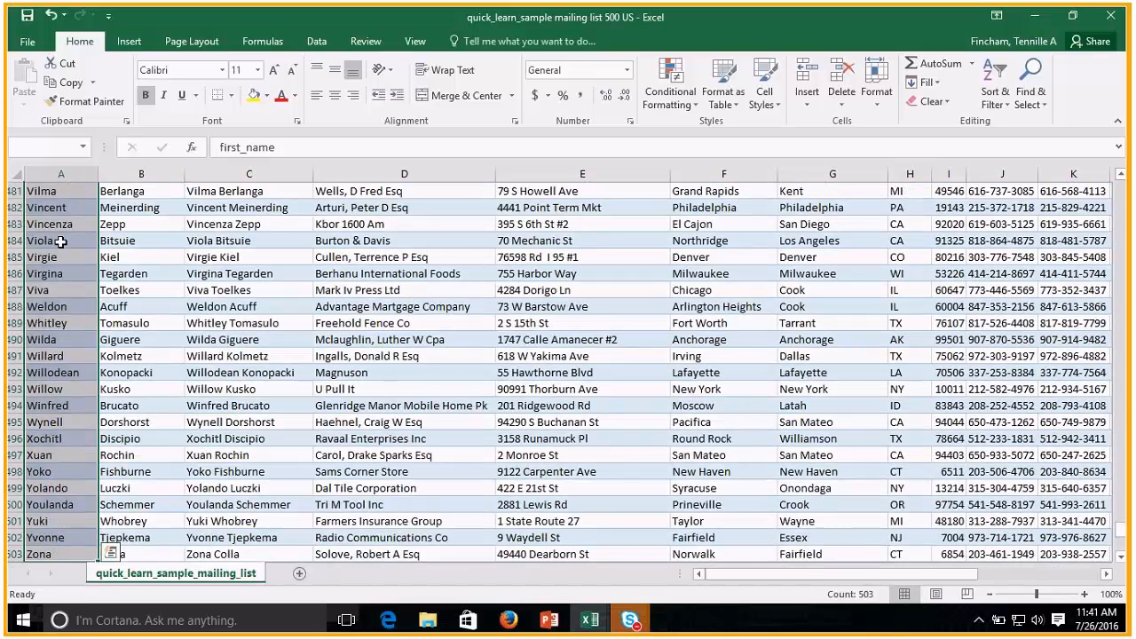
key("ctrl+shift+Right")
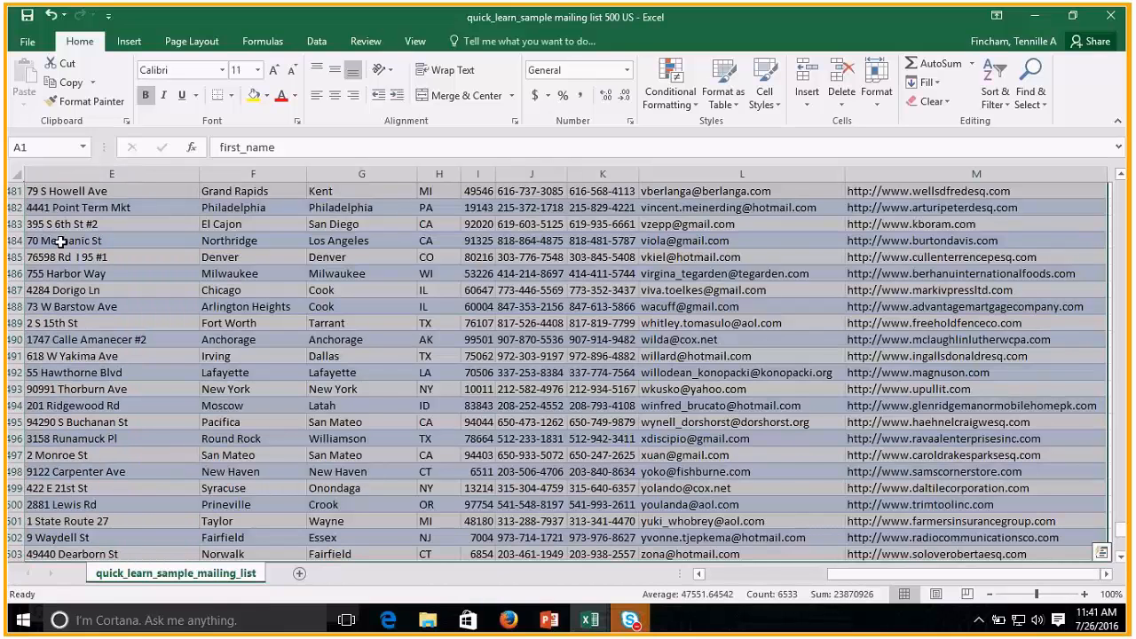
scroll(170, 197, "up", 4)
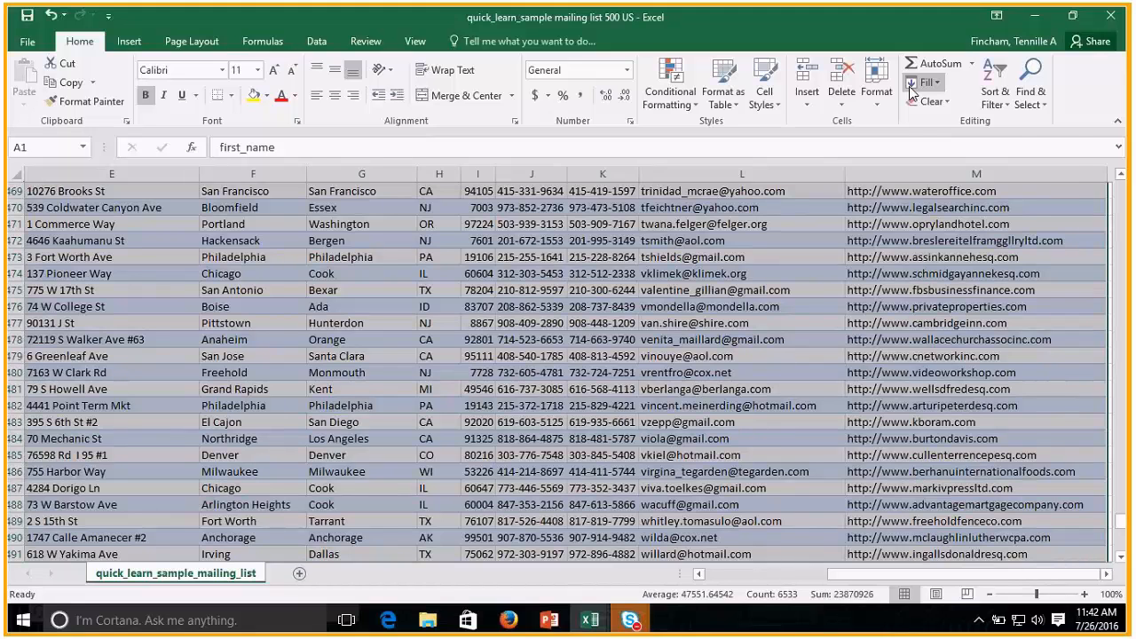
left_click(932, 101)
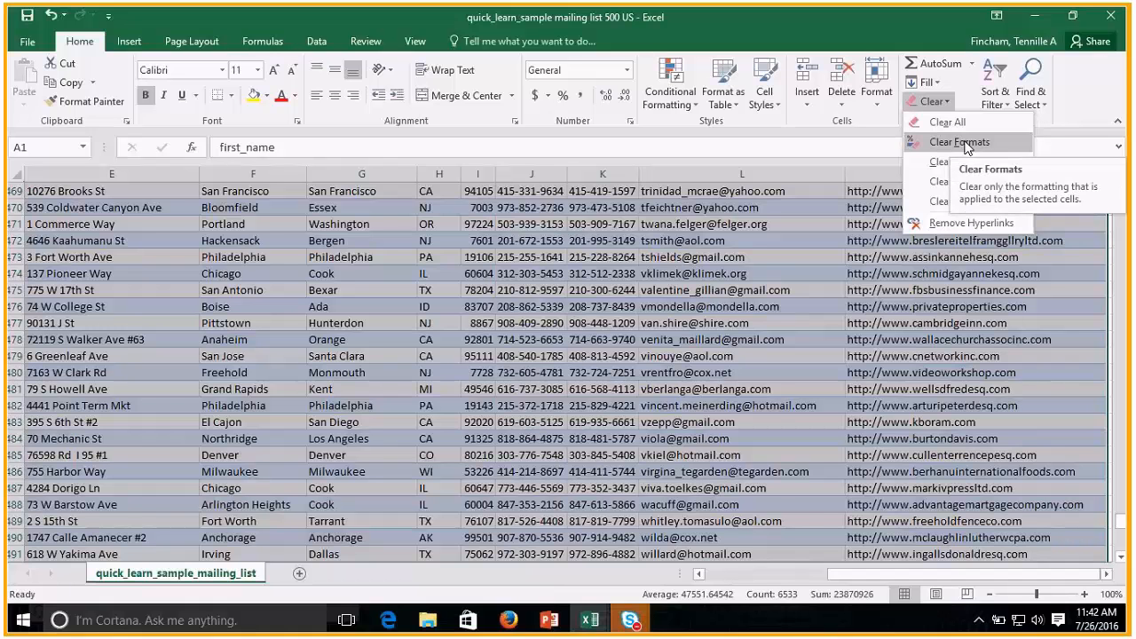
left_click(962, 142)
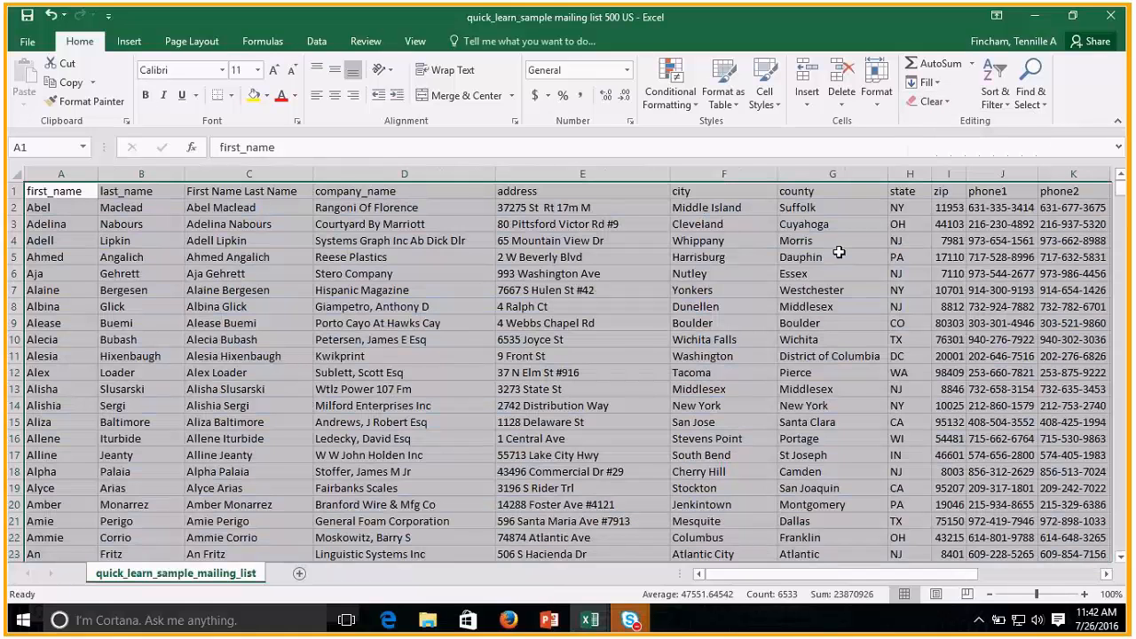
left_click(839, 253)
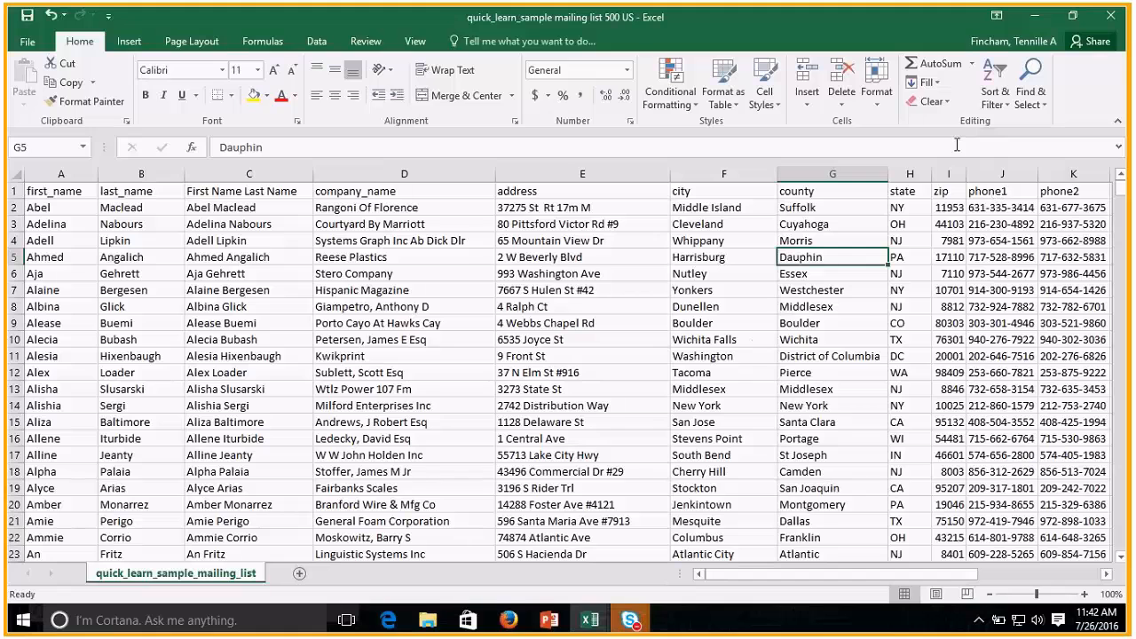
left_click(955, 103)
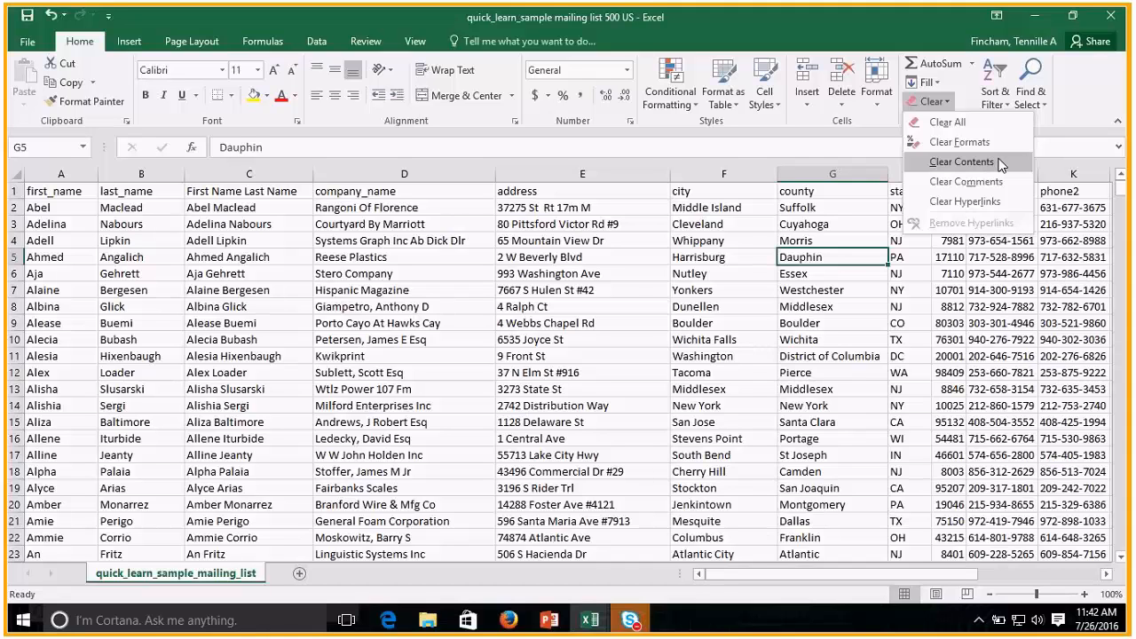
left_click(820, 299)
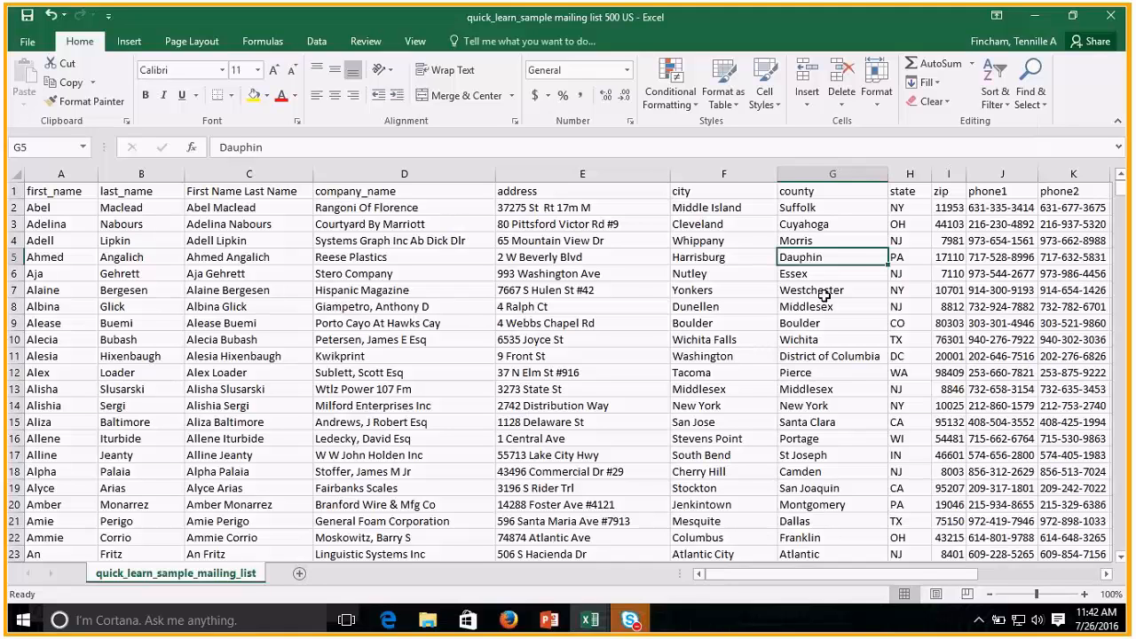
left_click(995, 104)
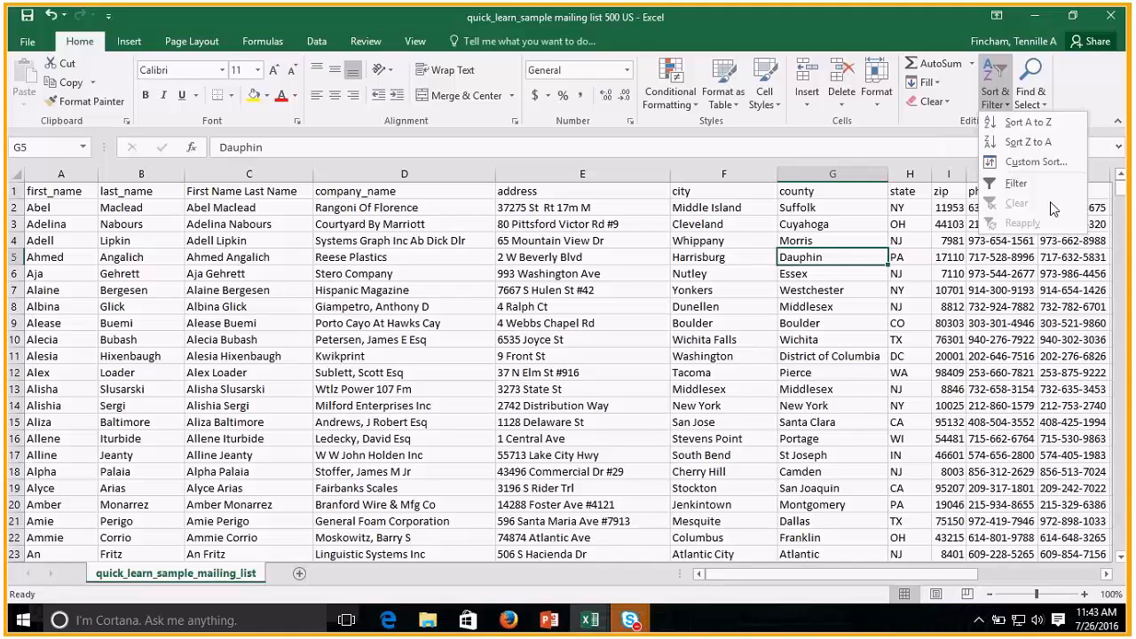
Browse down the mailing list from cell A1 to around row 156, select a zip cell there, and return to A1.
left_click(810, 258)
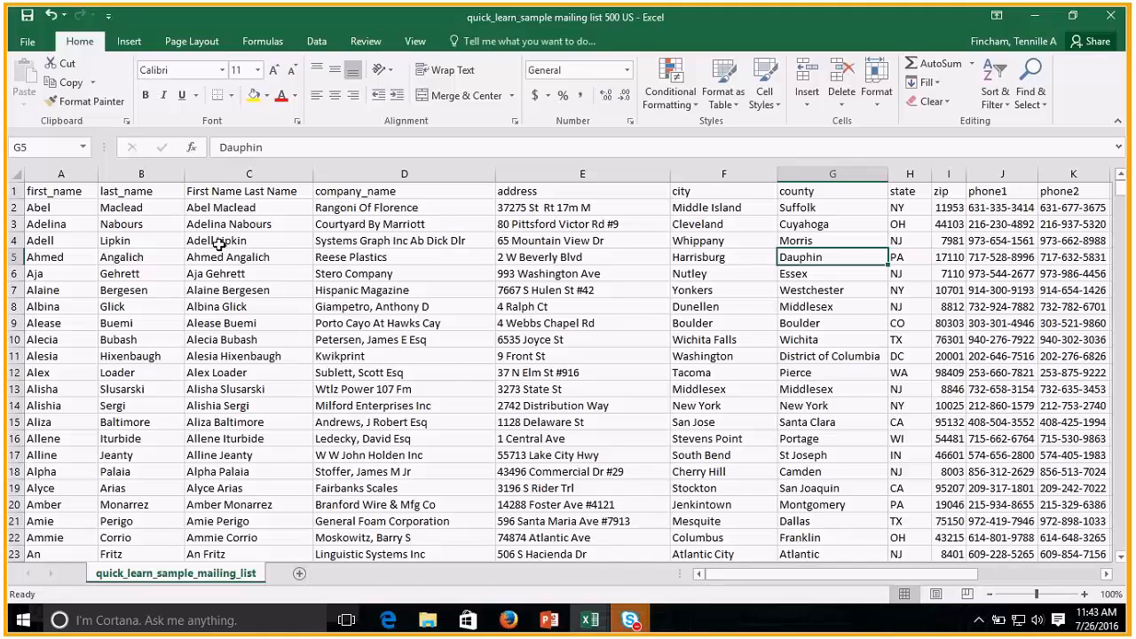
left_click(419, 371)
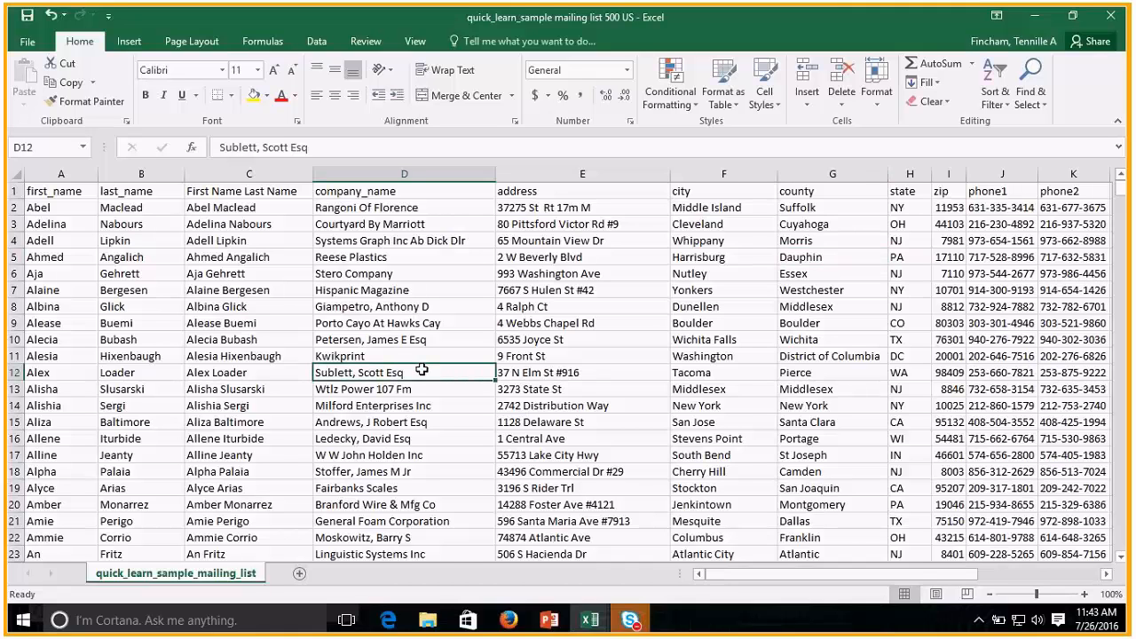
key("ctrl+Home")
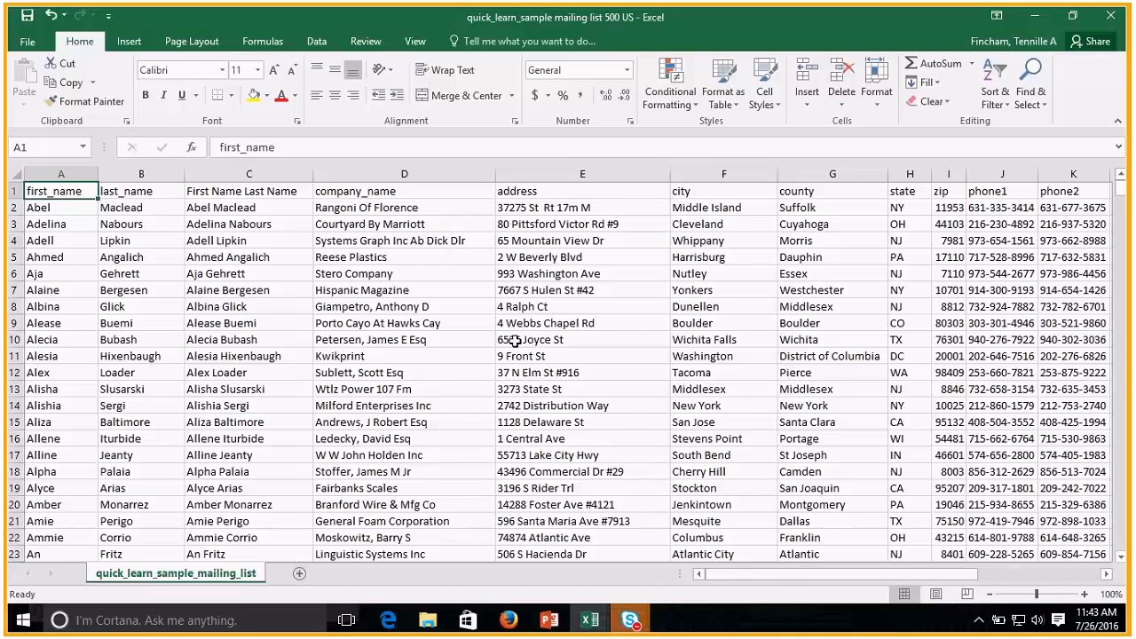
scroll(457, 517, "down", 2)
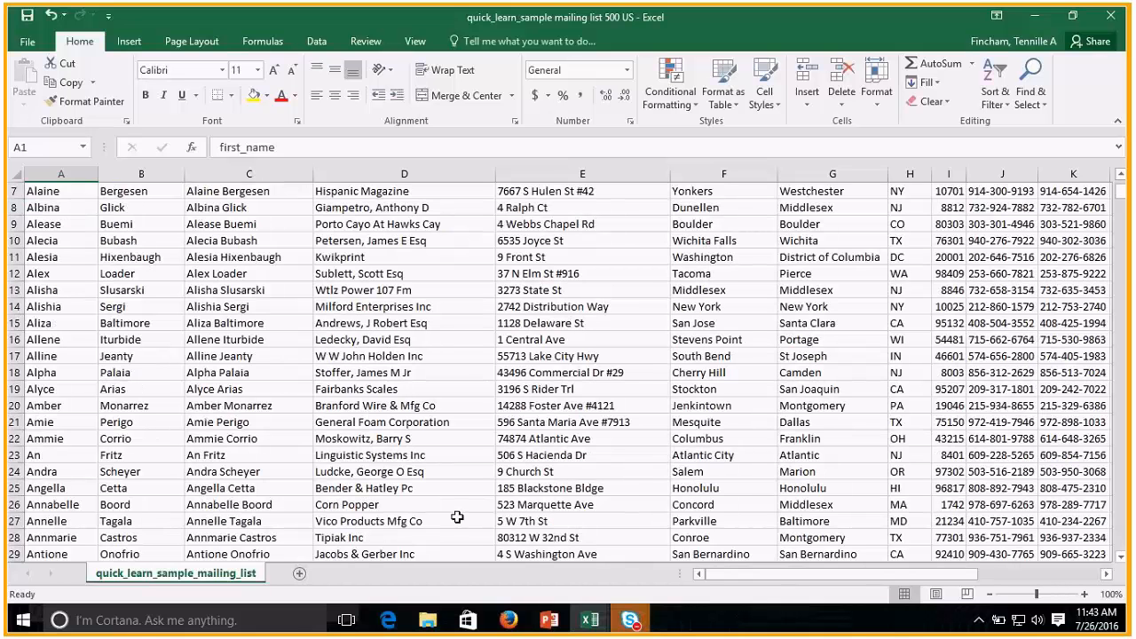
scroll(457, 517, "down", 20)
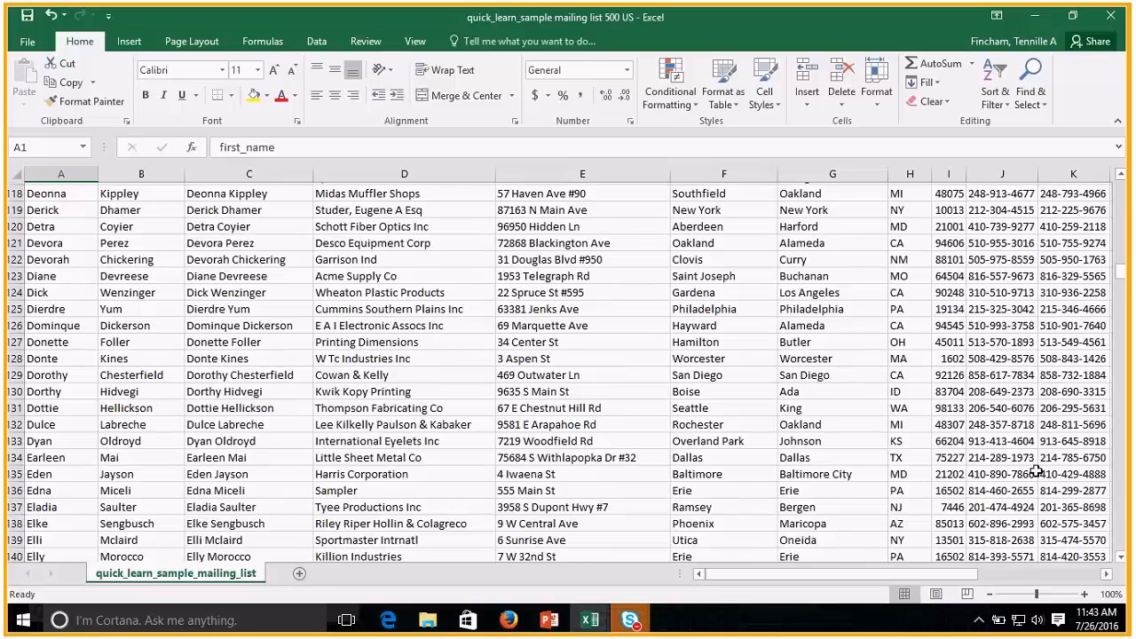
scroll(1037, 471, "down", 6)
left_click(949, 521)
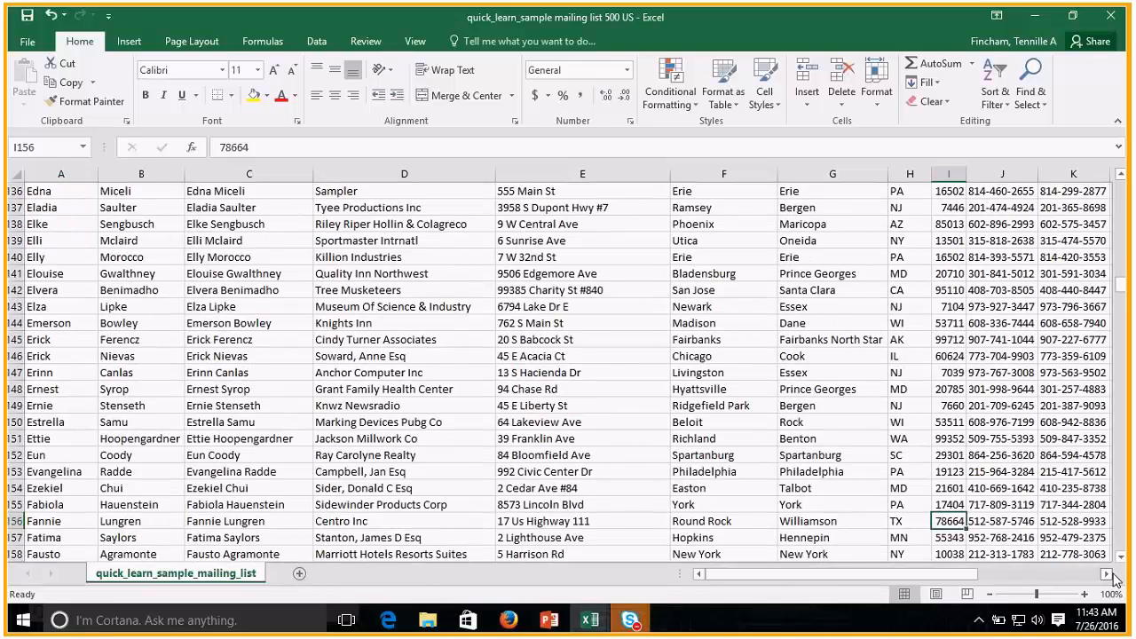
key("ctrl+Home")
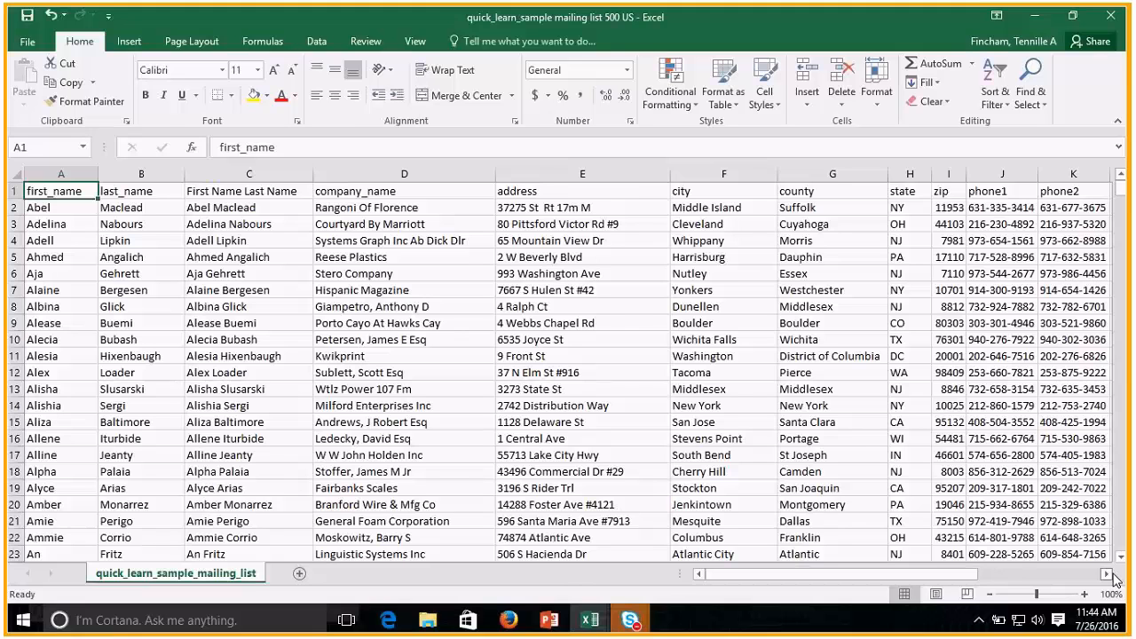
Jump to the last used cell of the sheet and look over the final rows and outer columns of the list.
key("ctrl+End")
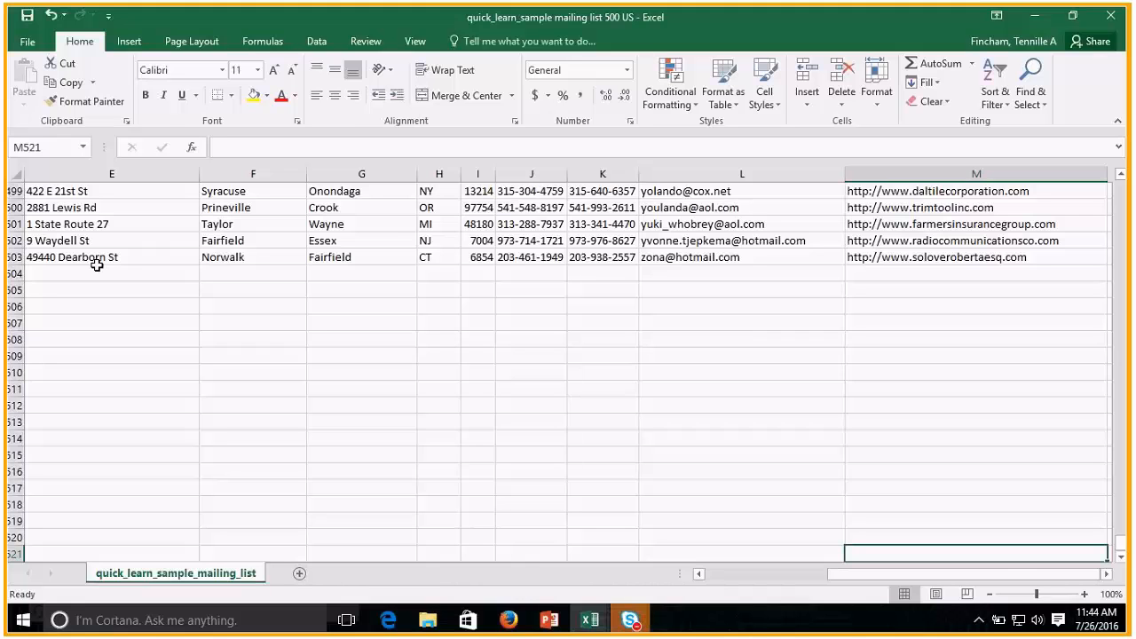
left_click_drag(1003, 574, 677, 577)
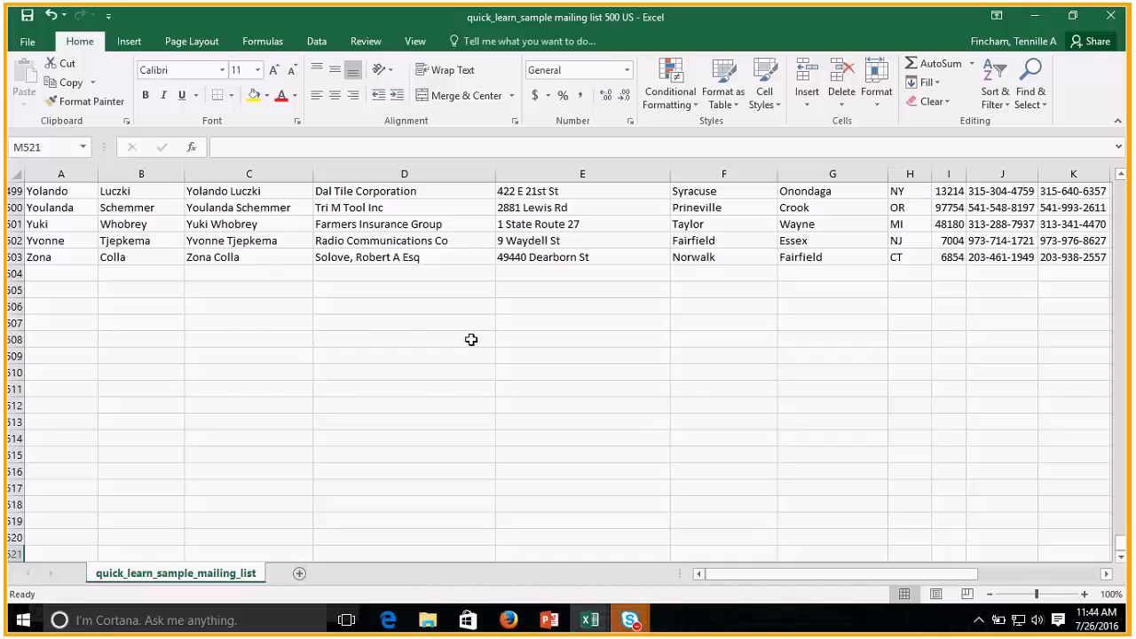
scroll(918, 432, "up", 3)
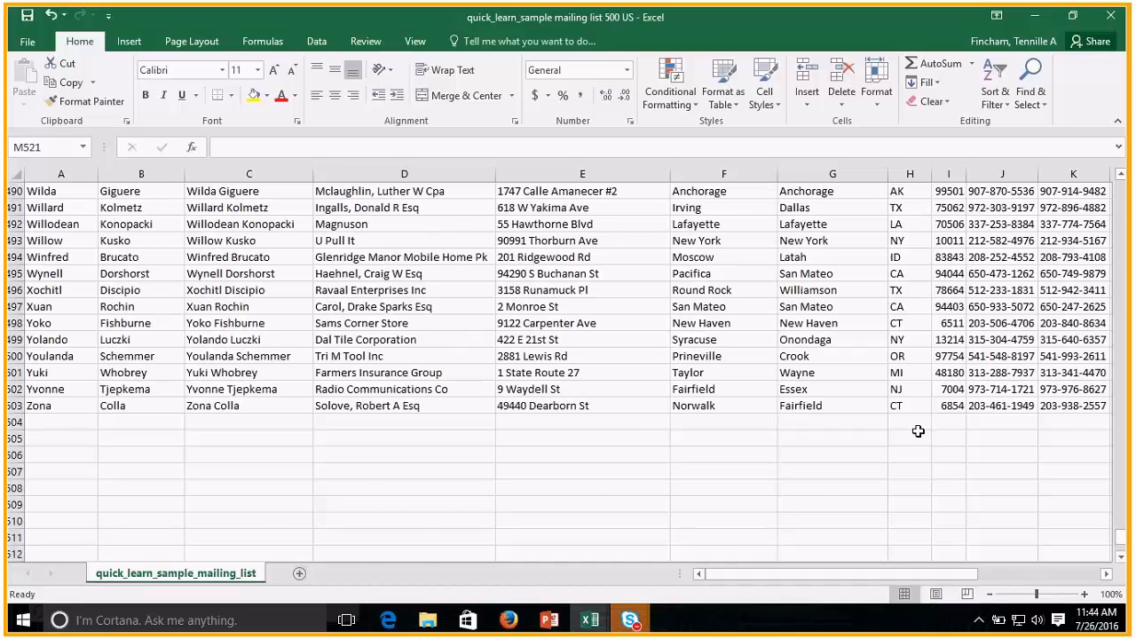
scroll(919, 433, "up", 5)
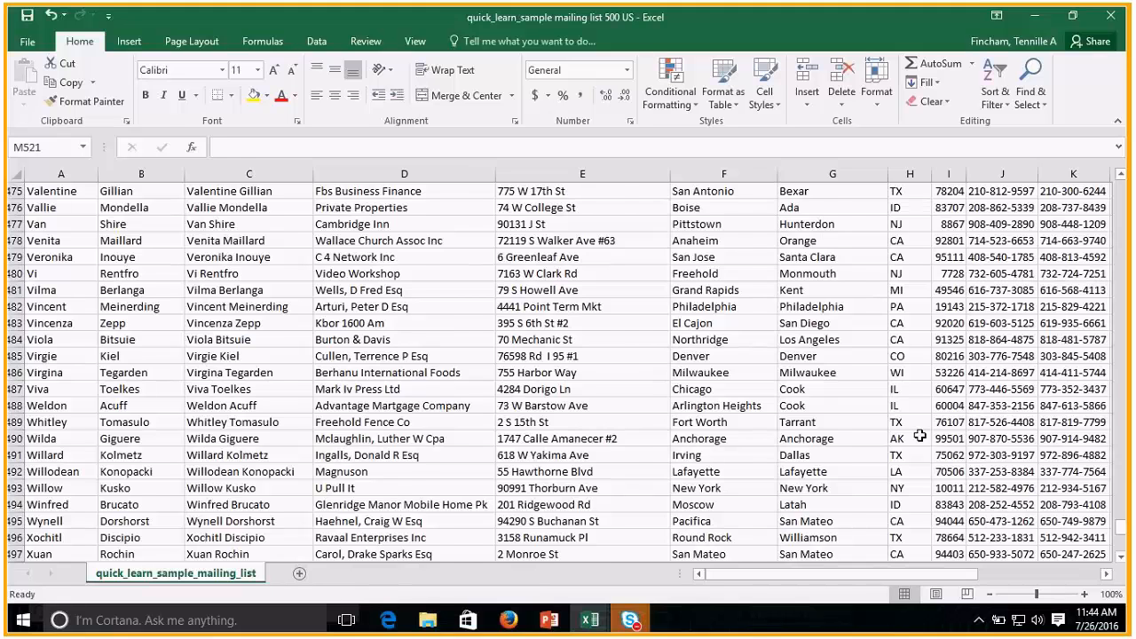
scroll(920, 436, "up", 15)
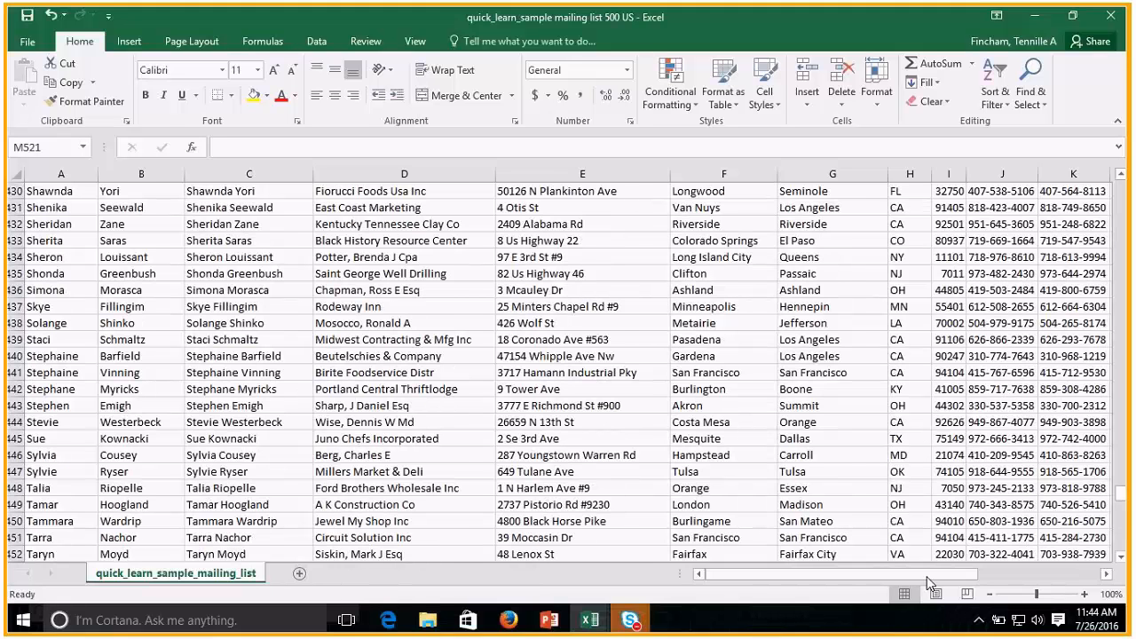
scroll(874, 521, "right", 4)
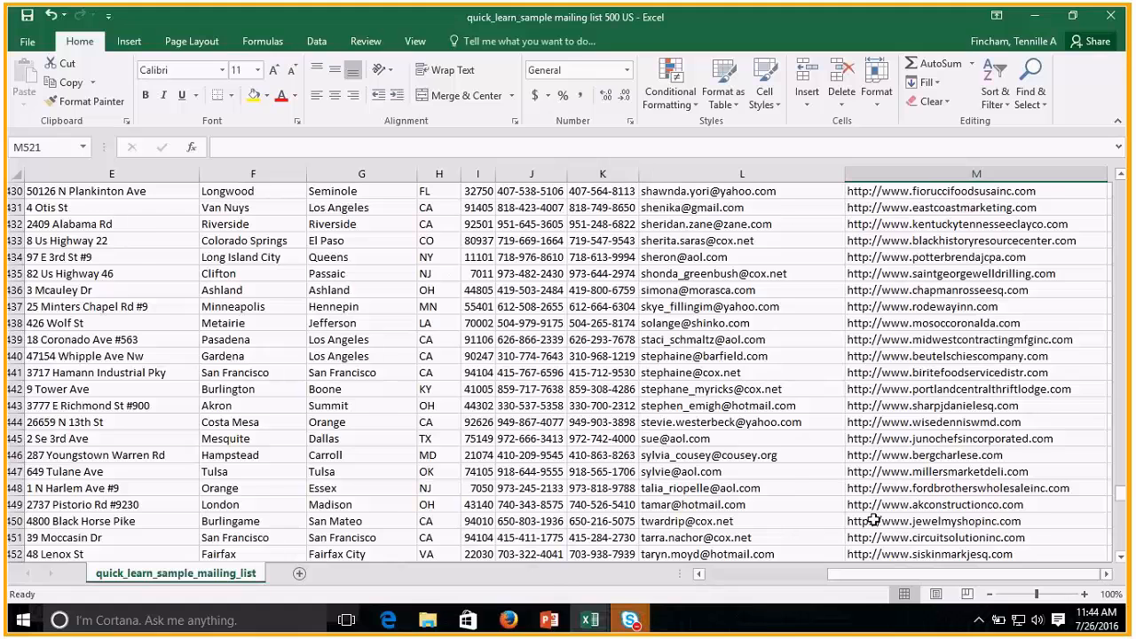
Apply the Currency format to the zip values in cells I2 through I9.
scroll(874, 521, "up", 20)
left_click_drag(1120, 439, 1120, 183)
left_click(478, 208)
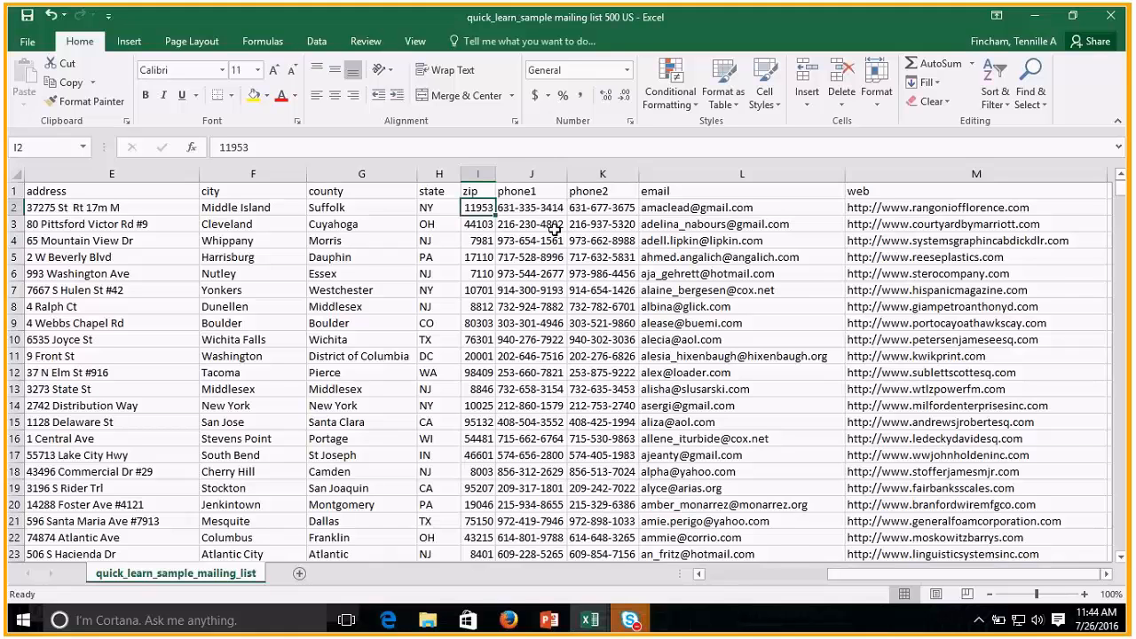
key("ctrl+shift+4")
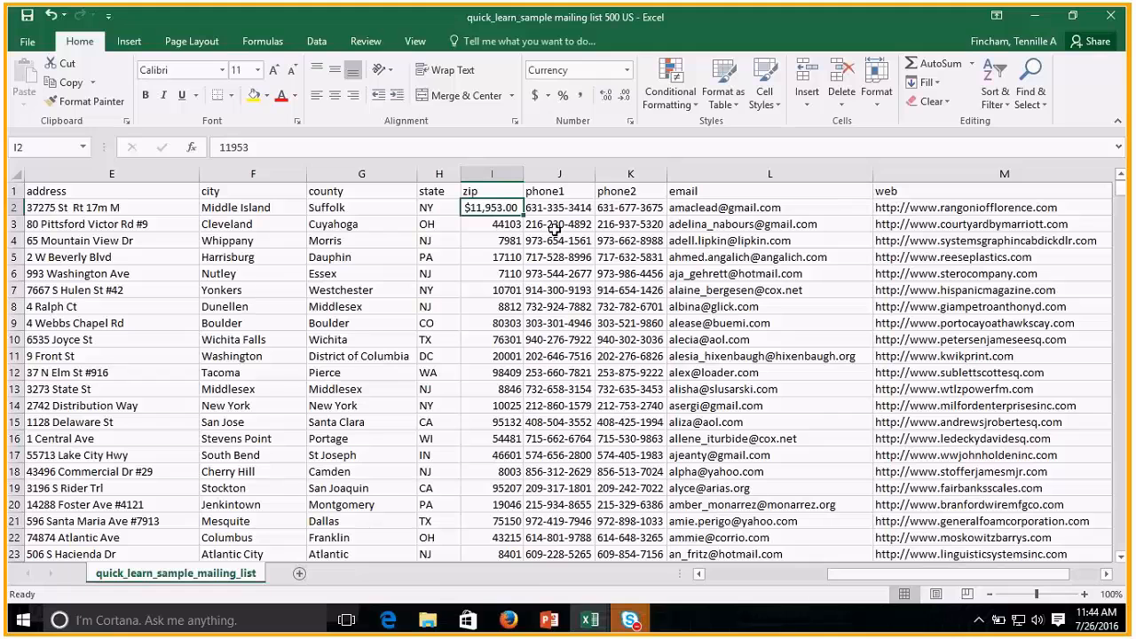
left_click_drag(493, 223, 488, 320)
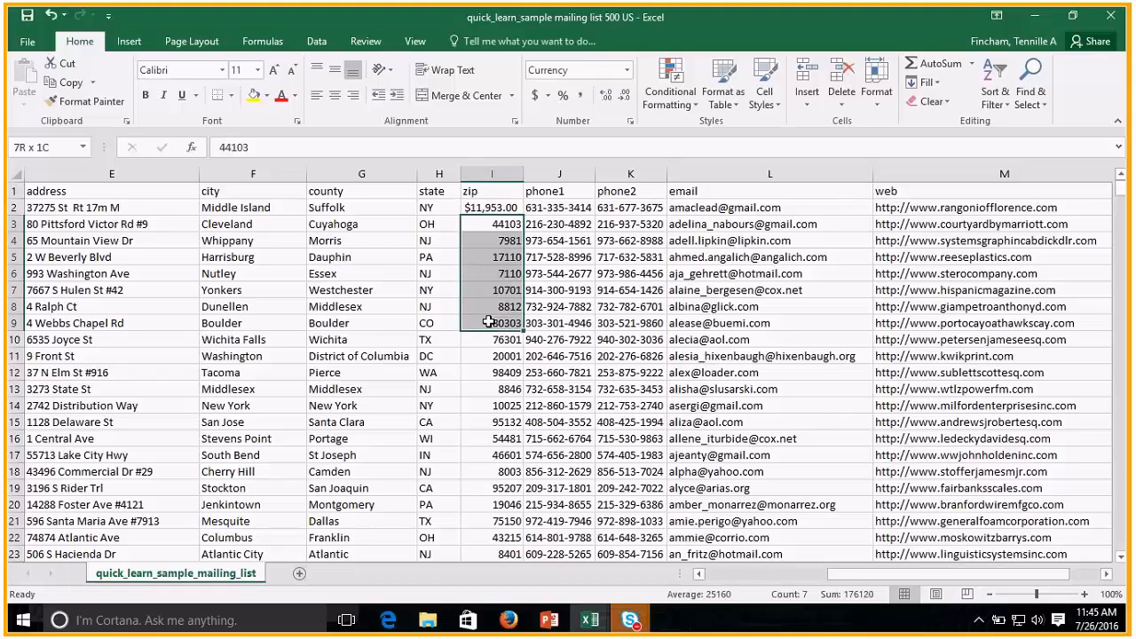
key("ctrl+shift+4")
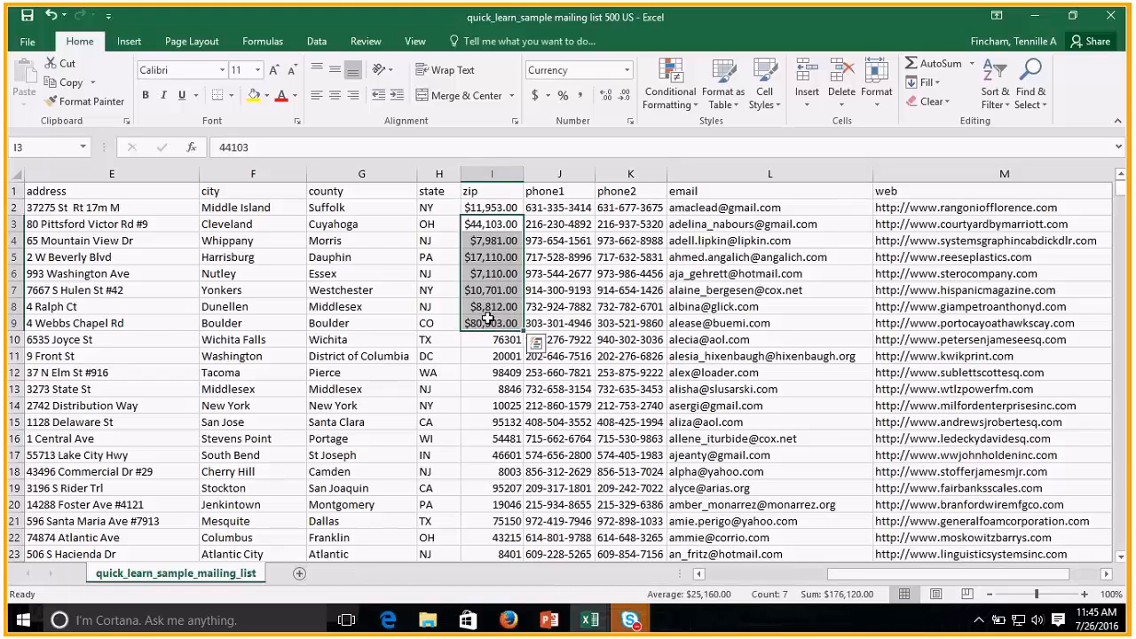
Apply the Percentage format to the zip values in cells I11 through I19.
left_click(488, 356)
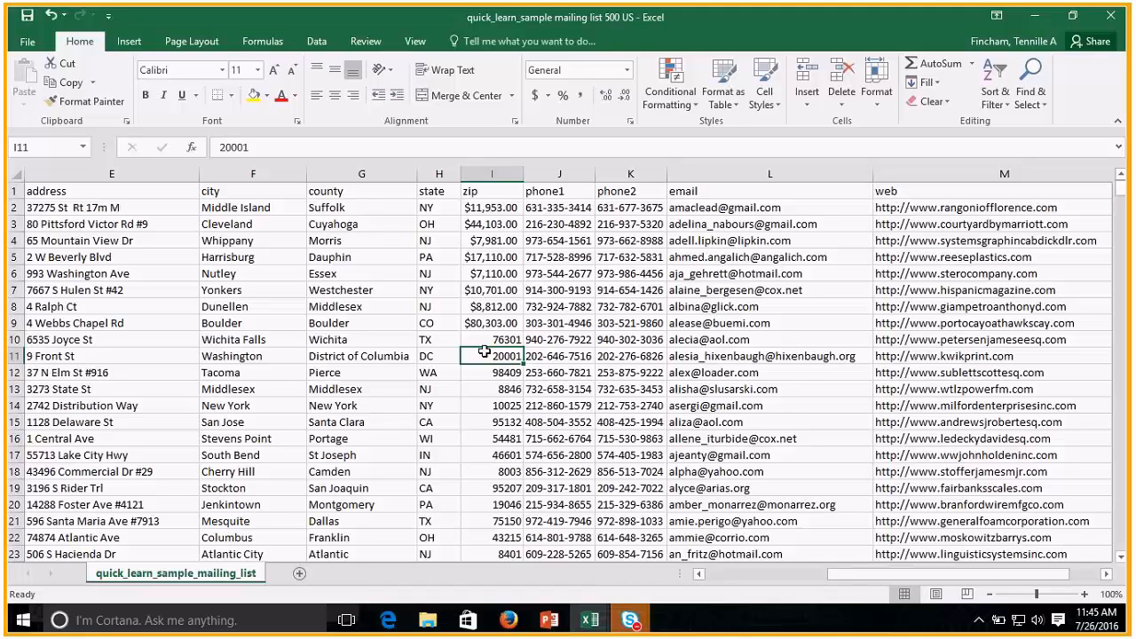
key("ctrl+shift+5")
left_click_drag(492, 371, 518, 481)
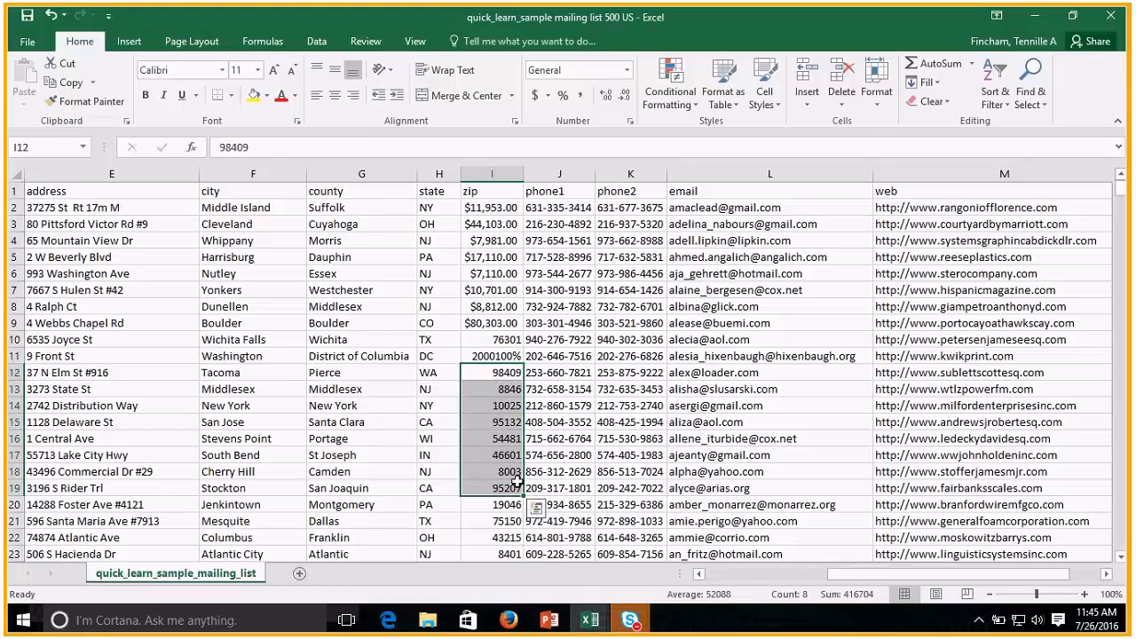
key("ctrl+shift+5")
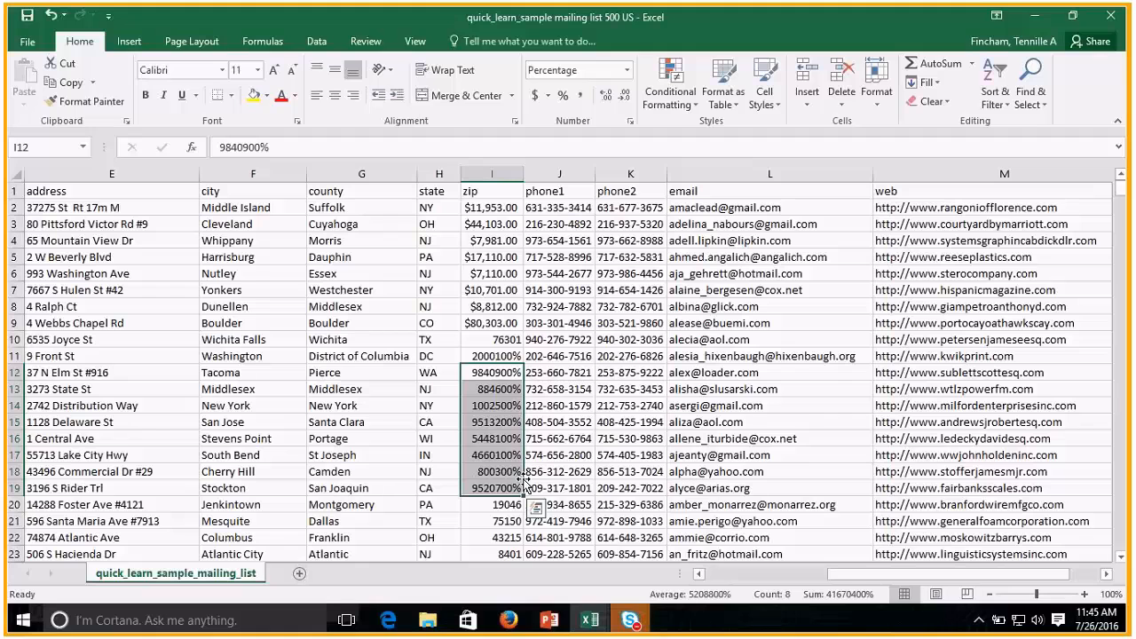
left_click(344, 355)
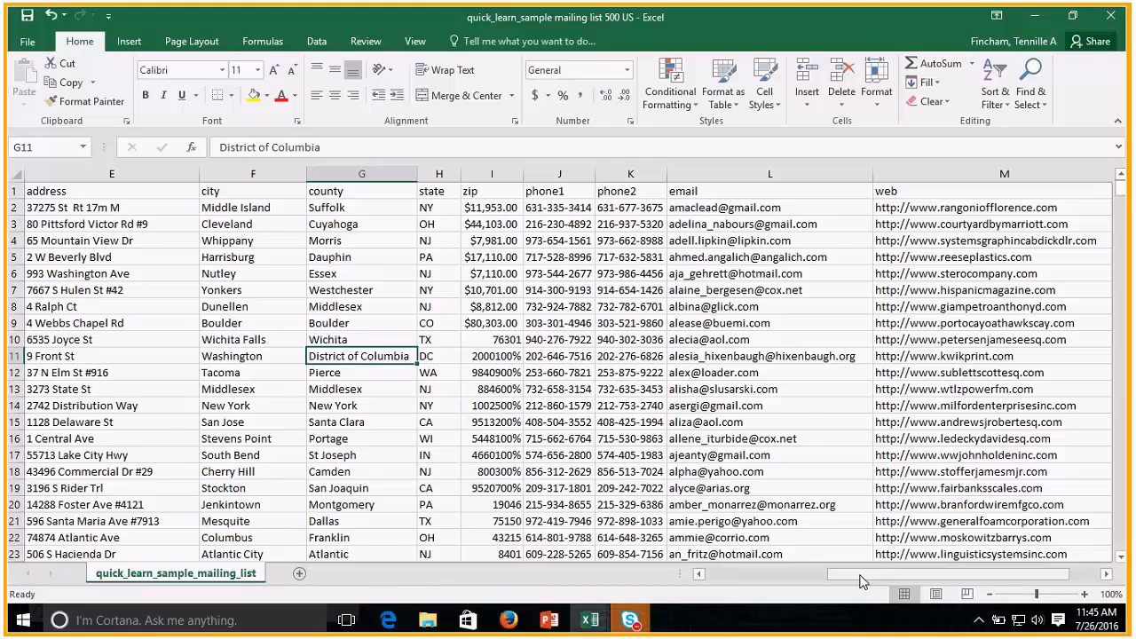
Start a SUMIF formula in the empty cell N3 beside the web column.
left_click_drag(860, 582, 914, 559)
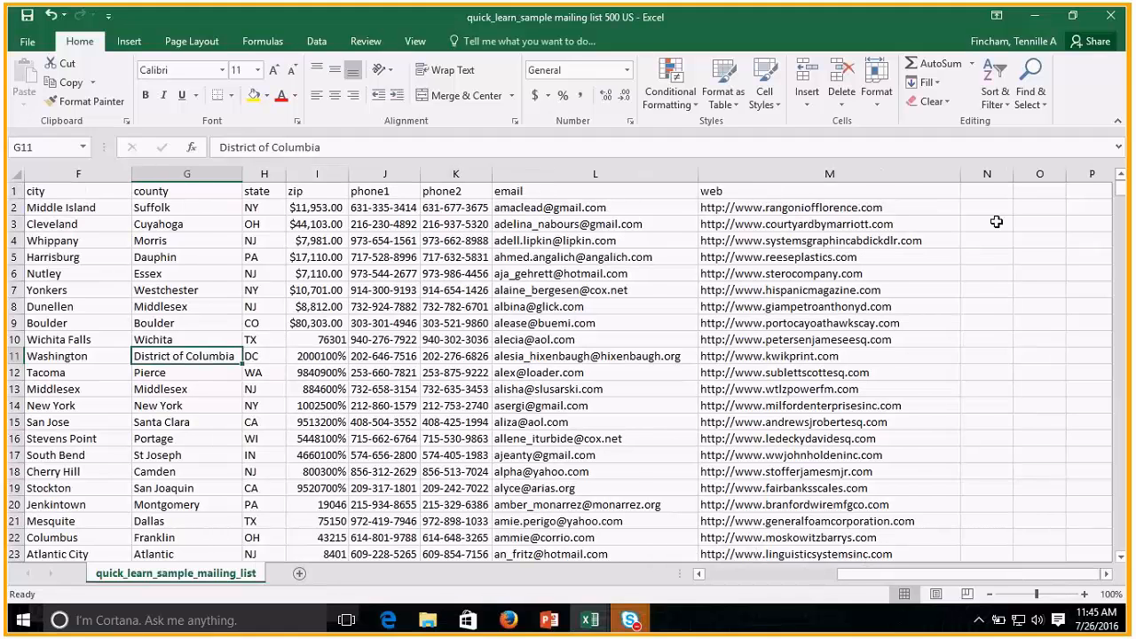
left_click(997, 222)
type("=")
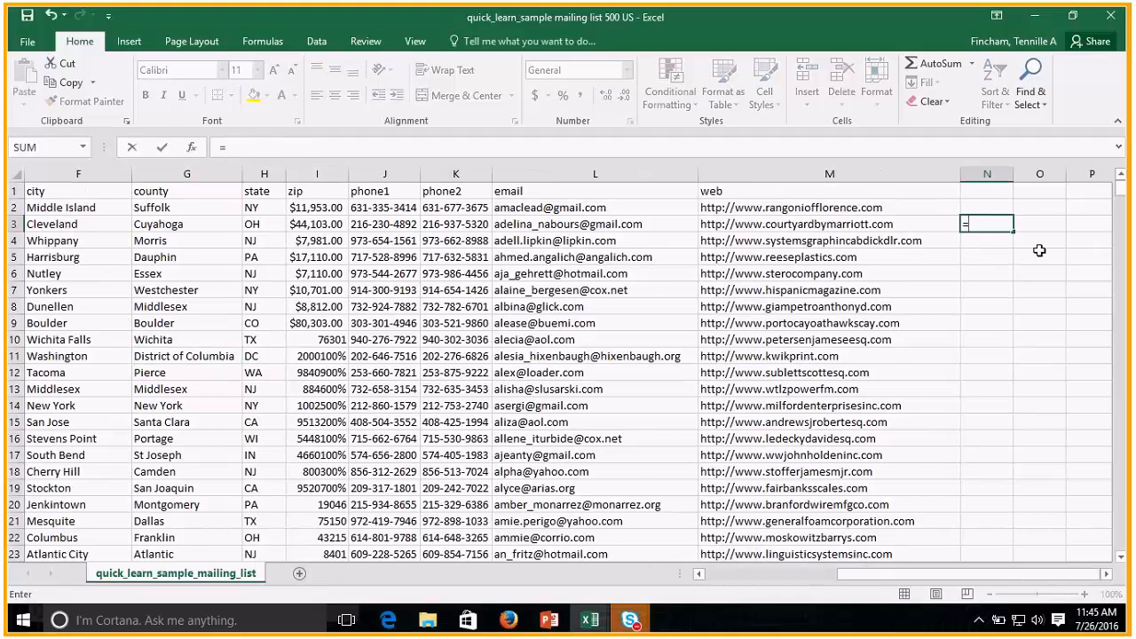
type("sum")
key("Tab")
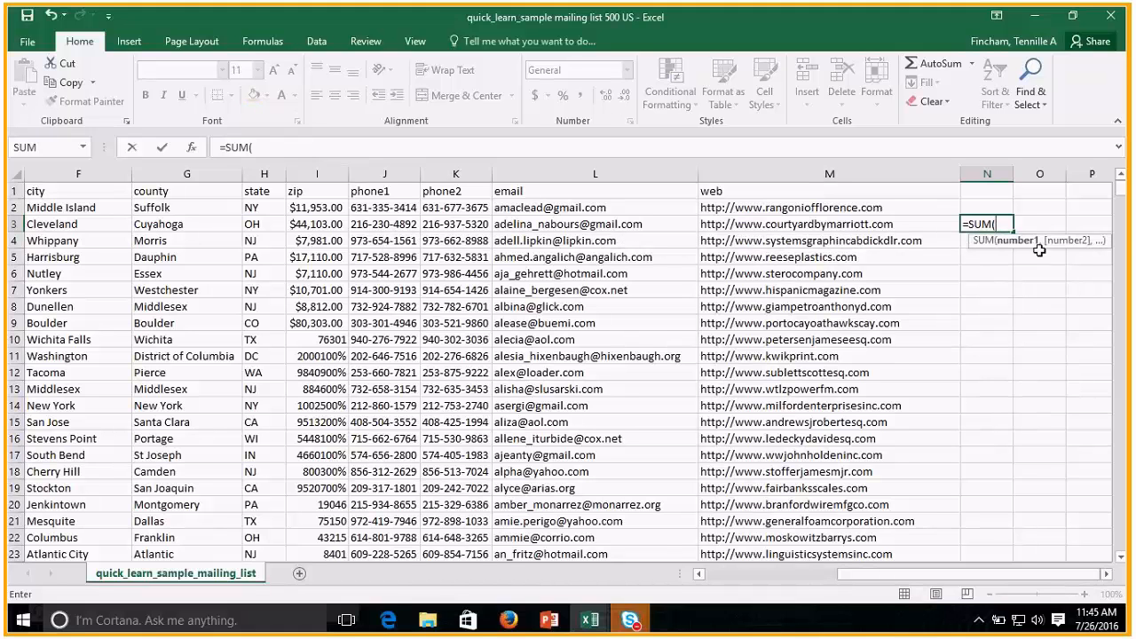
key("BackSpace")
type("IF(")
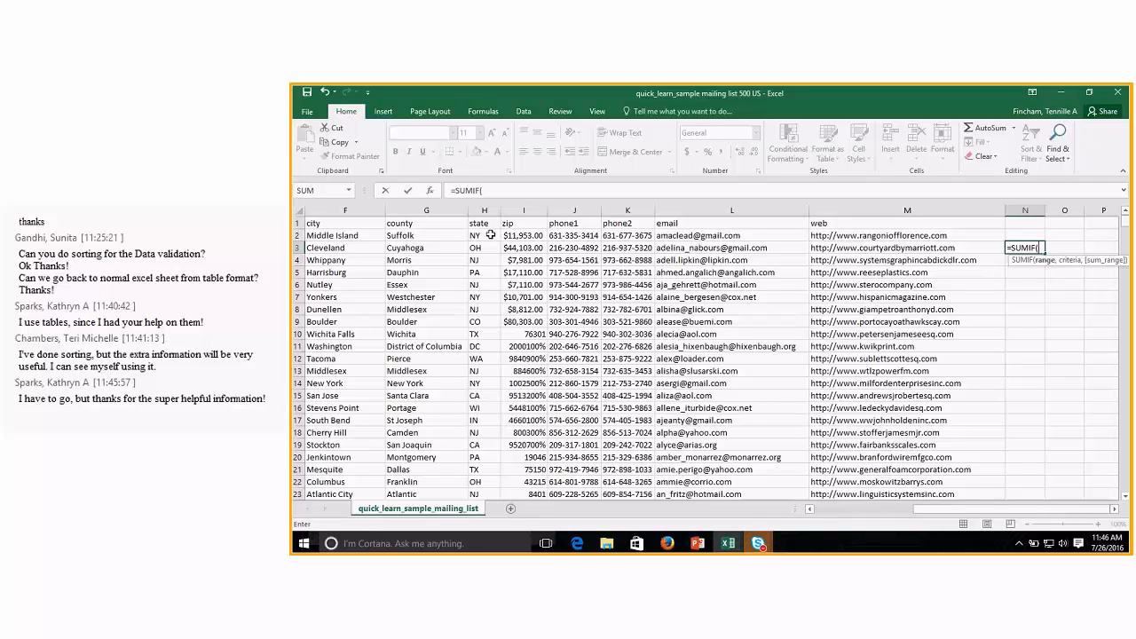
Use state cell H2 as the SUMIF range and make its reference absolute as $H$2.
left_click(486, 236)
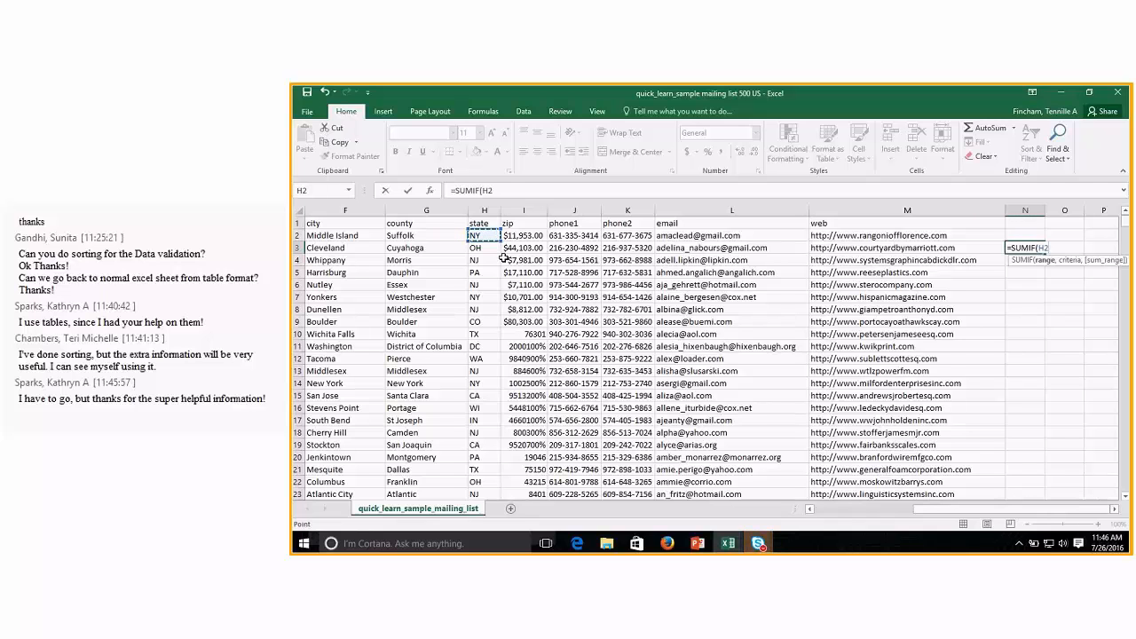
key("F4")
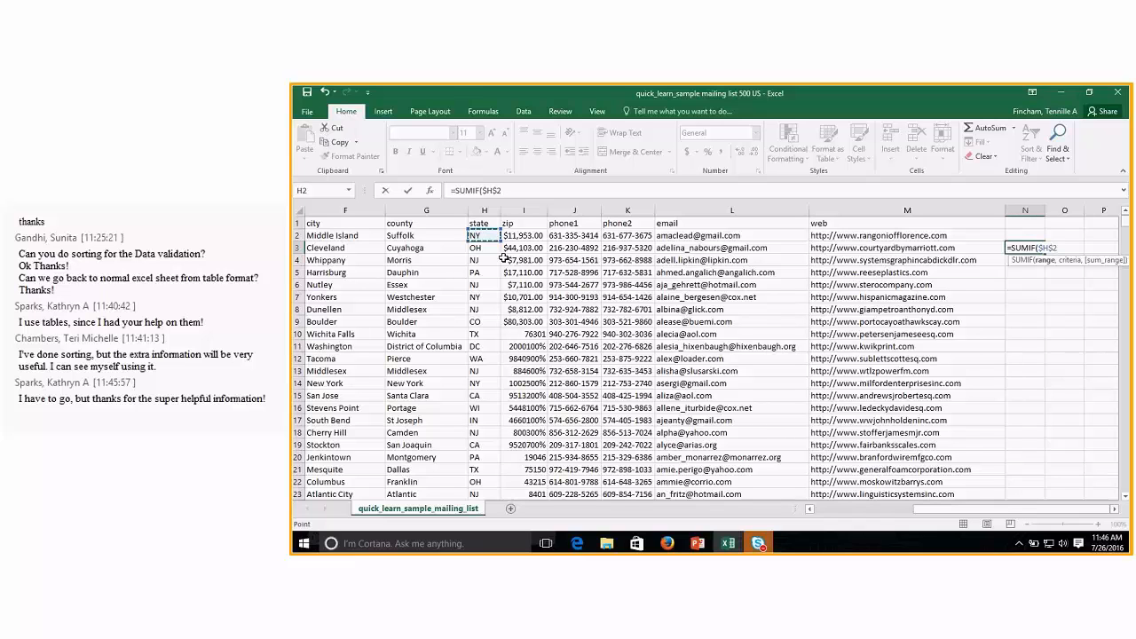
key("ctrl+z")
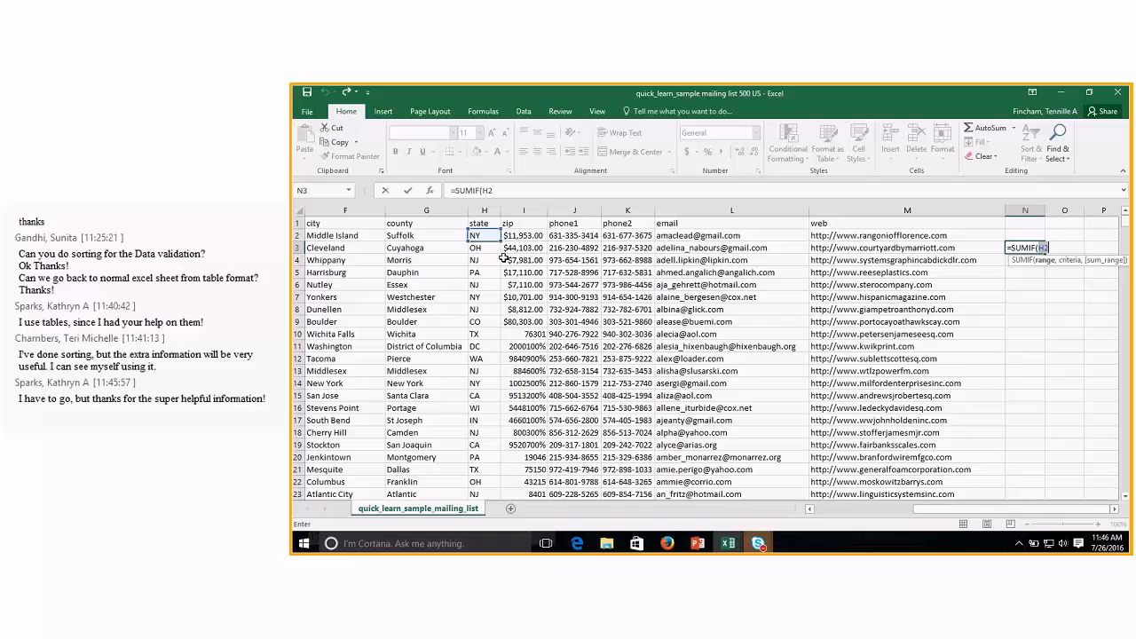
key("F2")
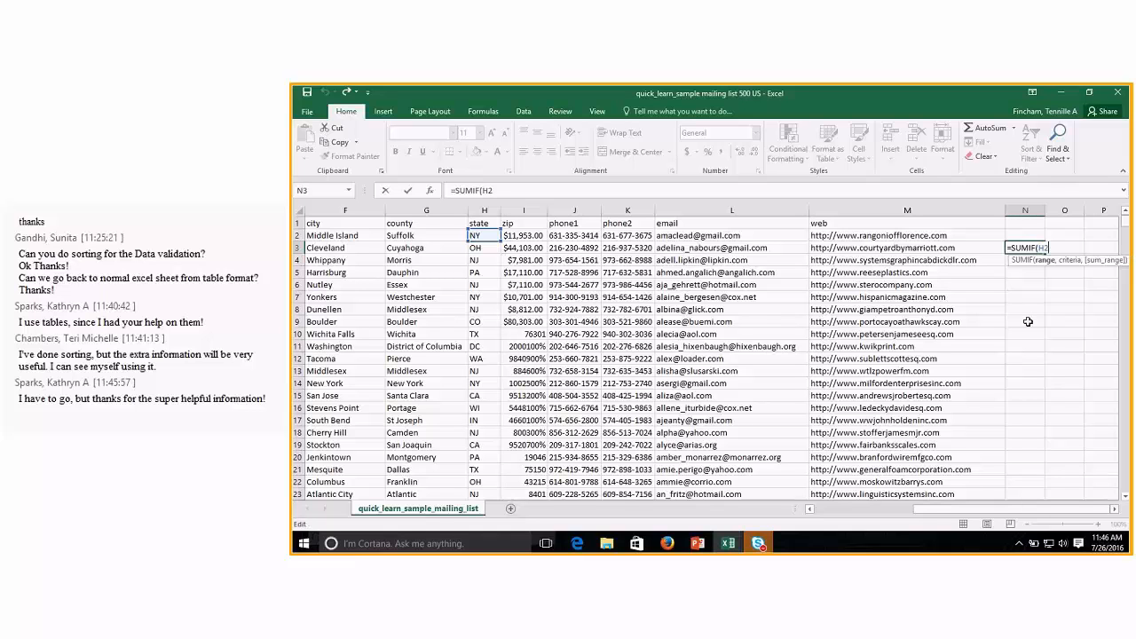
key("F4")
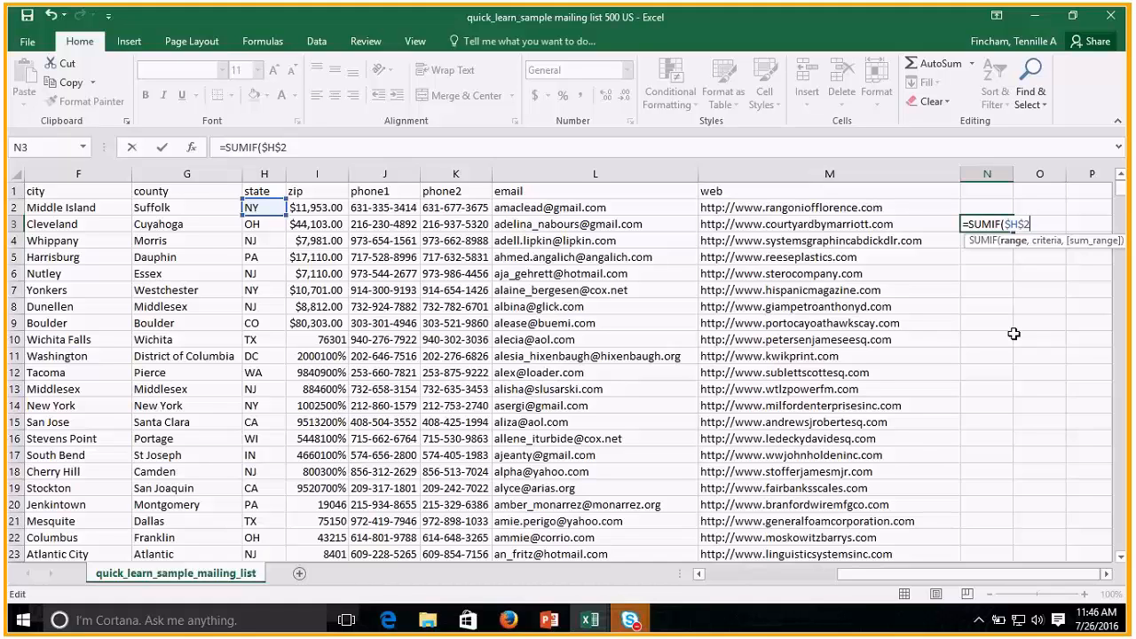
Clear the unfinished SUMIF formula from cell N3, leaving the cell empty.
key("BackSpace")
key("BackSpace")
key("BackSpace")
key("BackSpace")
key("BackSpace")
key("BackSpace")
key("BackSpace")
key("BackSpace")
key("BackSpace")
key("BackSpace")
key("BackSpace")
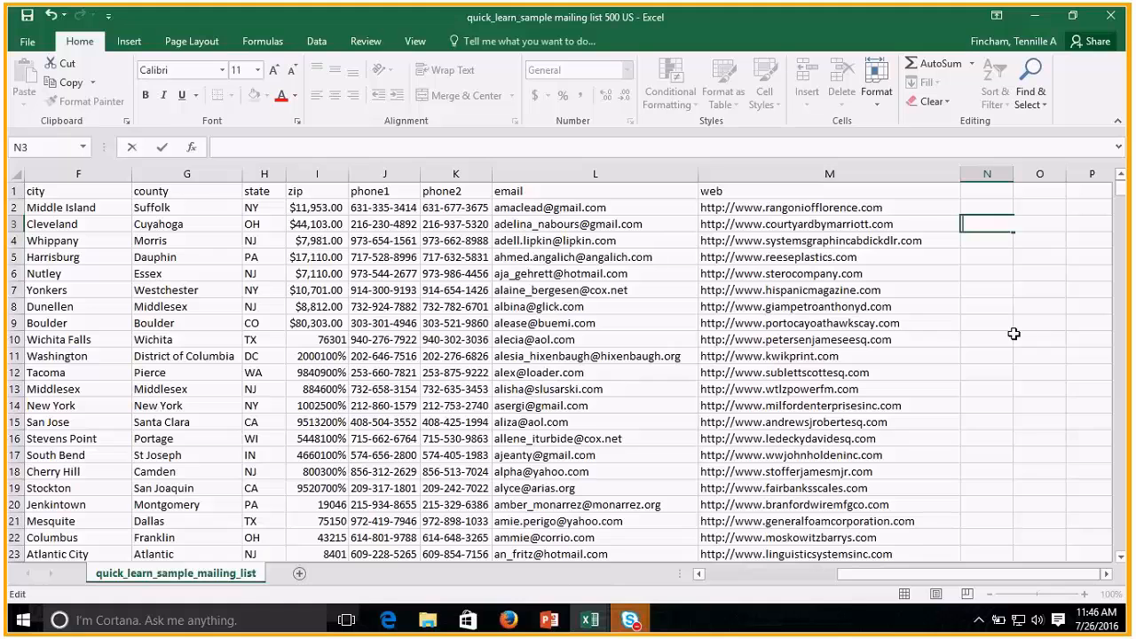
left_click(1001, 372)
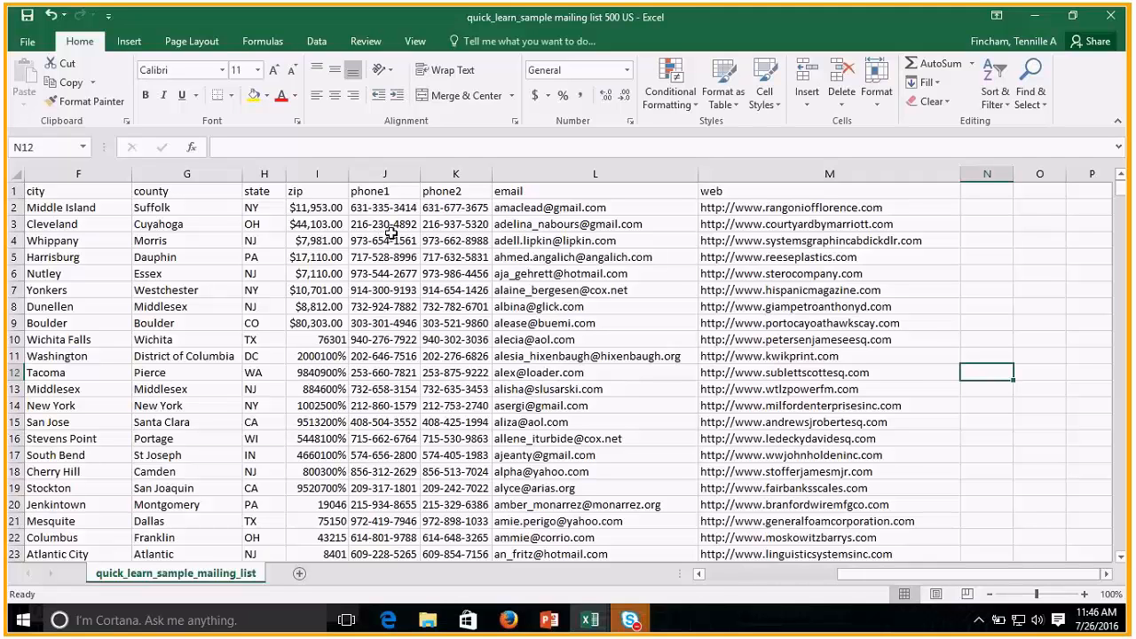
Enter the numbers 1, 2, 3, 5 and 6 down column O, from O5 through O9.
left_click(1033, 258)
type("1")
key("Return")
type("2")
key("Return")
type("3")
key("Return")
type("5")
key("Return")
type("6")
key("Return")
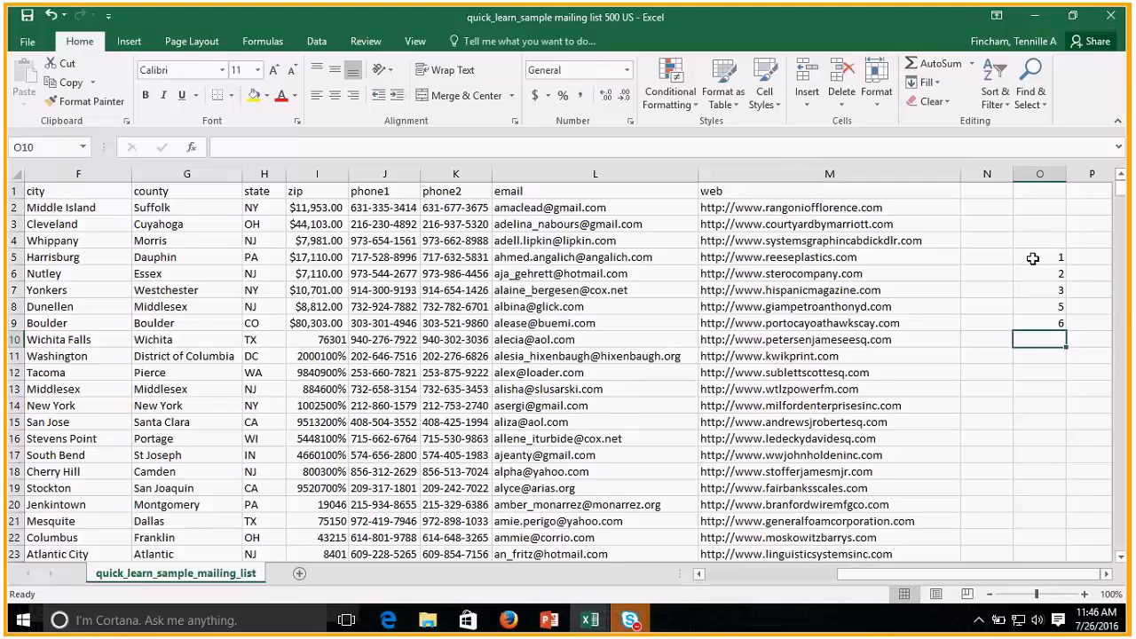
key("alt+equal")
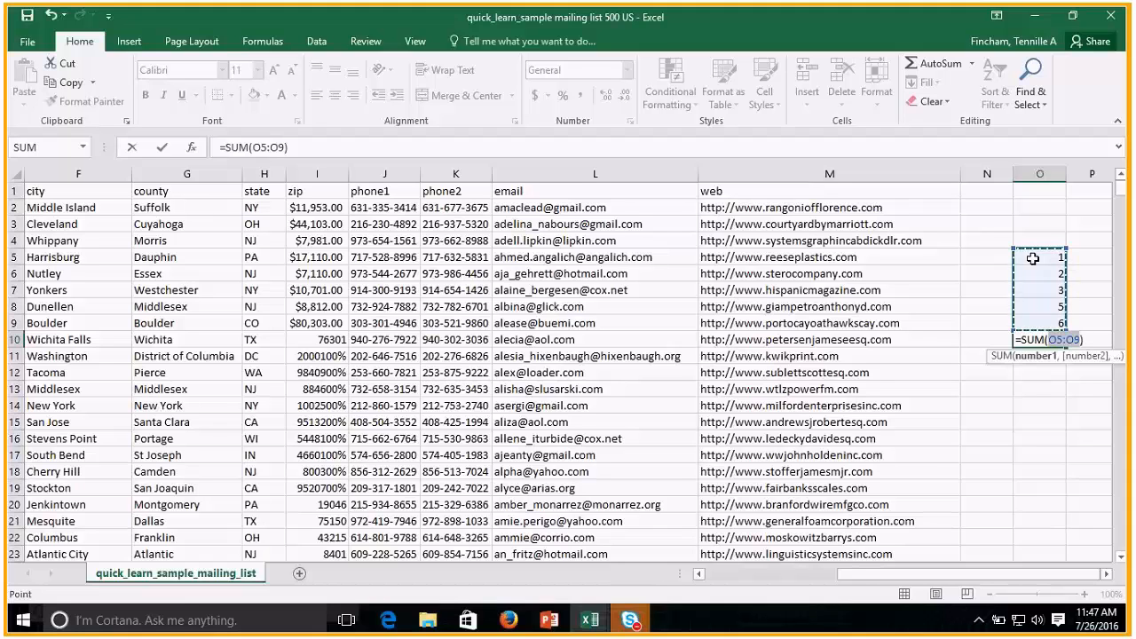
key("BackSpace")
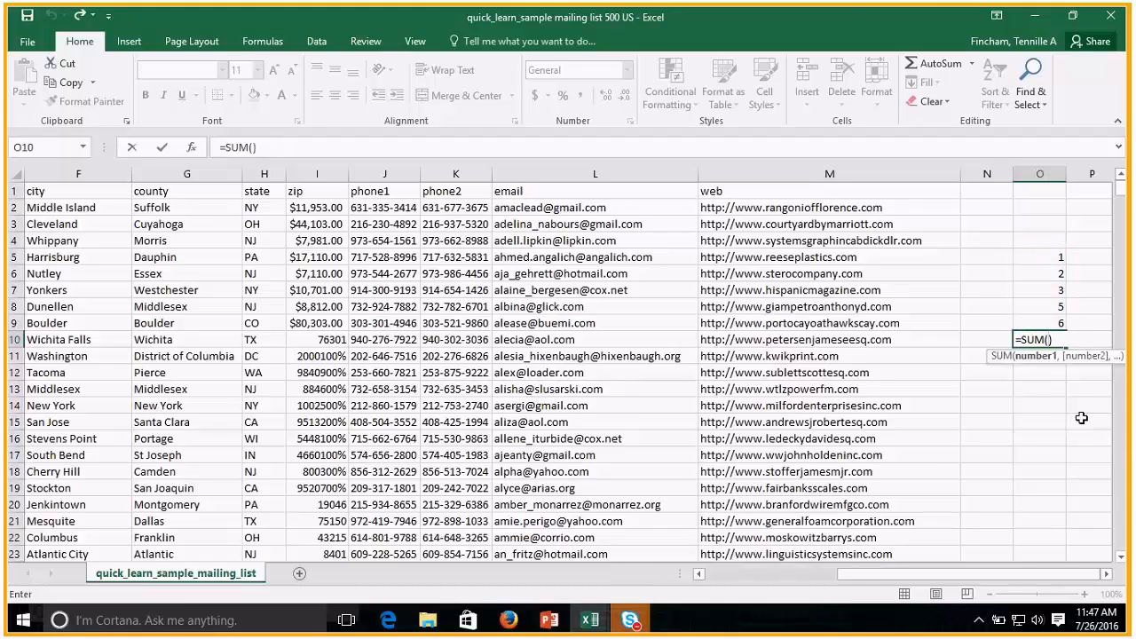
key("ctrl+y")
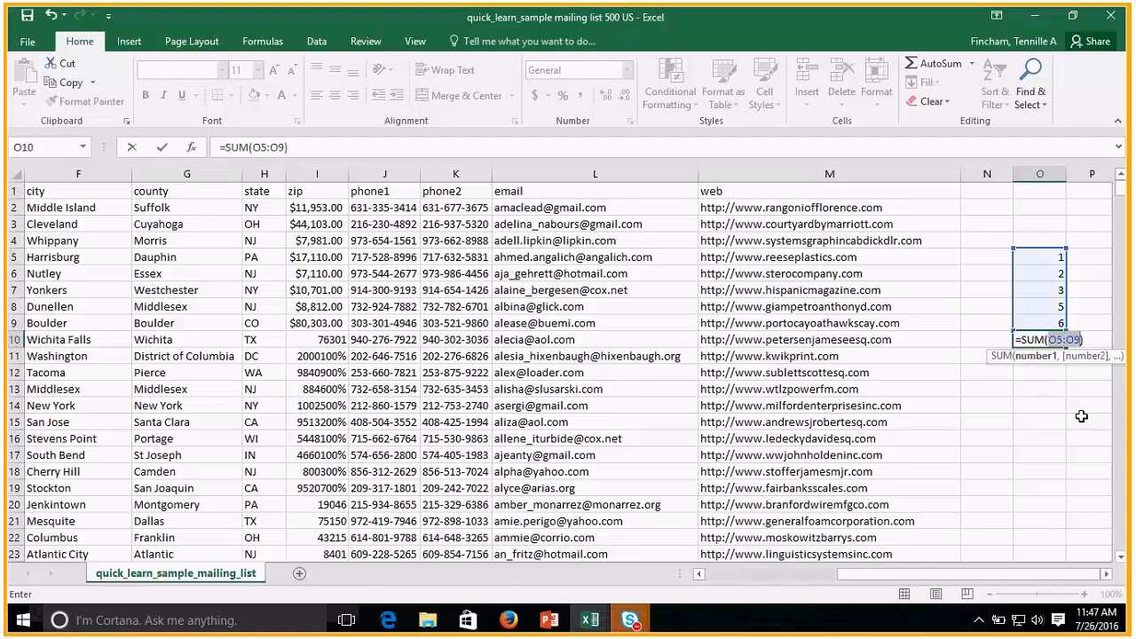
key("Escape")
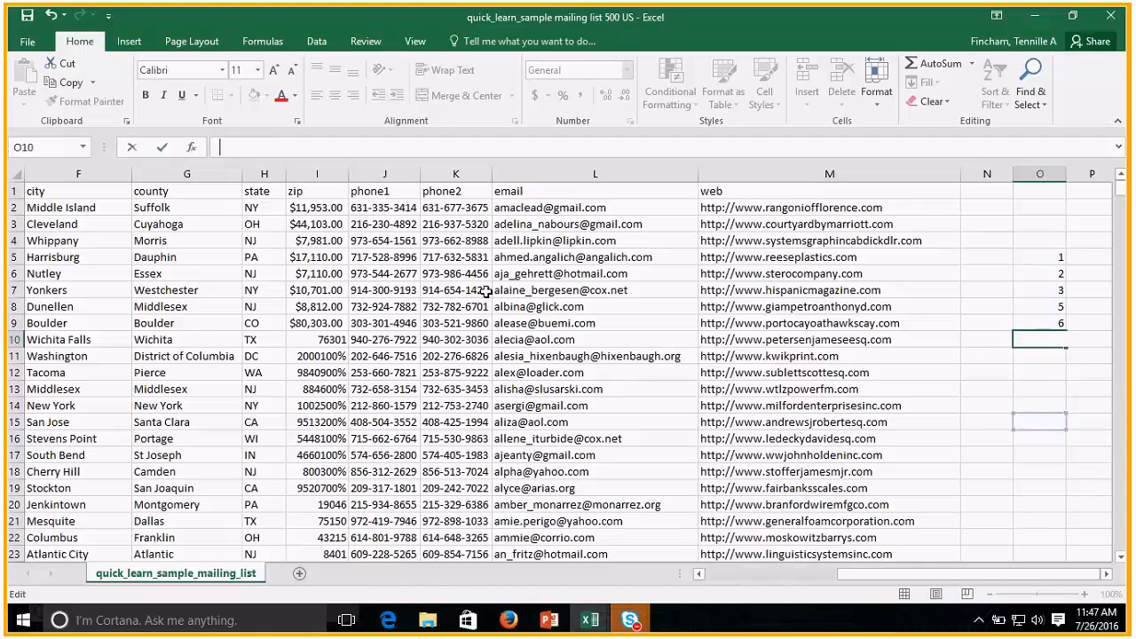
left_click(1069, 392)
Total the numbers in O5:O9 with an AutoSum formula in cell O10.
left_click(1041, 339)
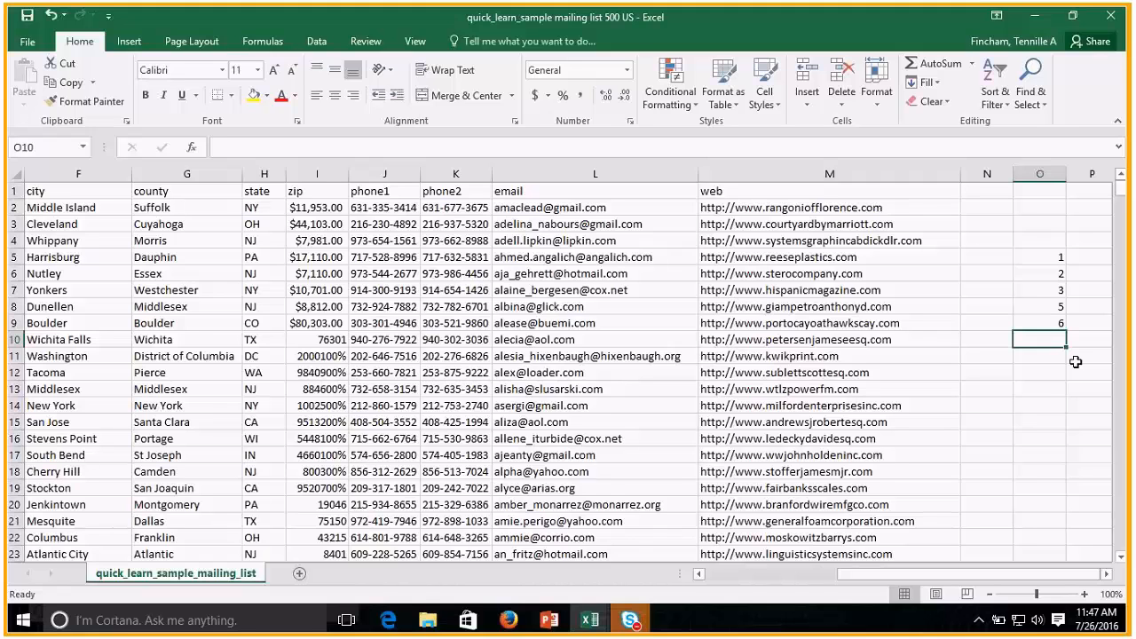
key("alt+equal")
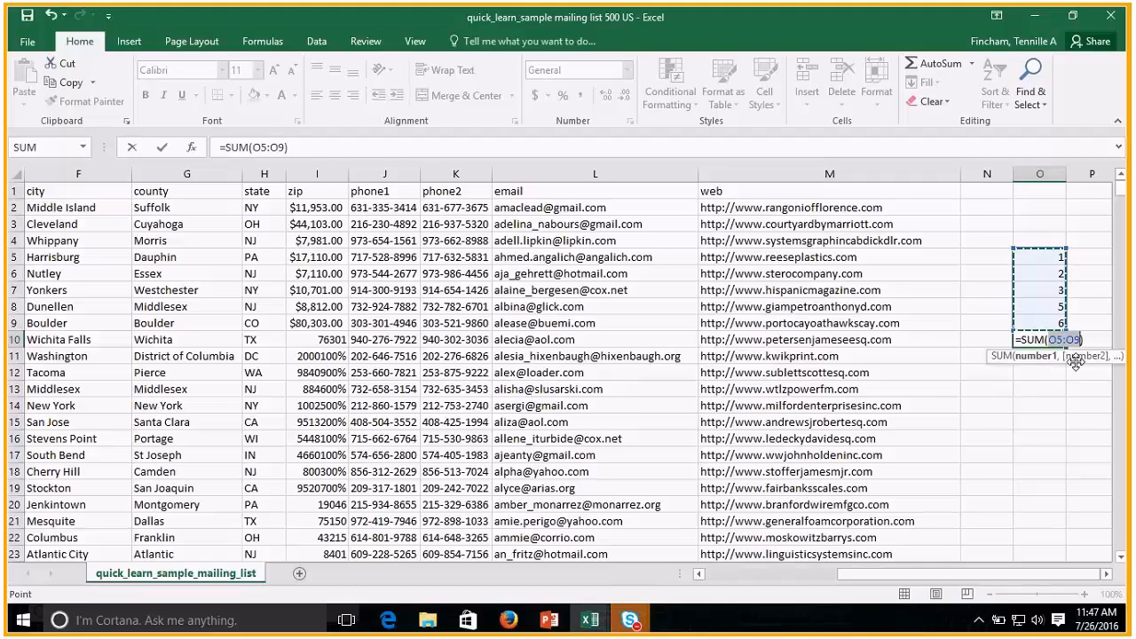
key("Return")
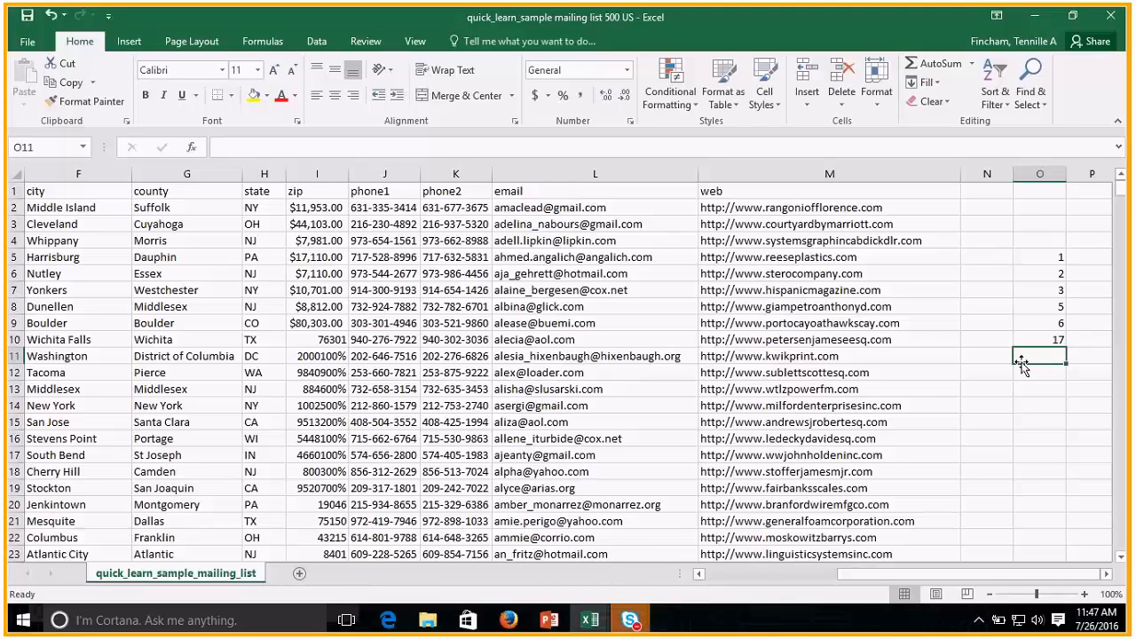
Switch to the quick_learn_excel_TipsTricks_v1 workbook and page through its sheets from EnterData to HIDDEN1 and back.
mouse_move(593, 634)
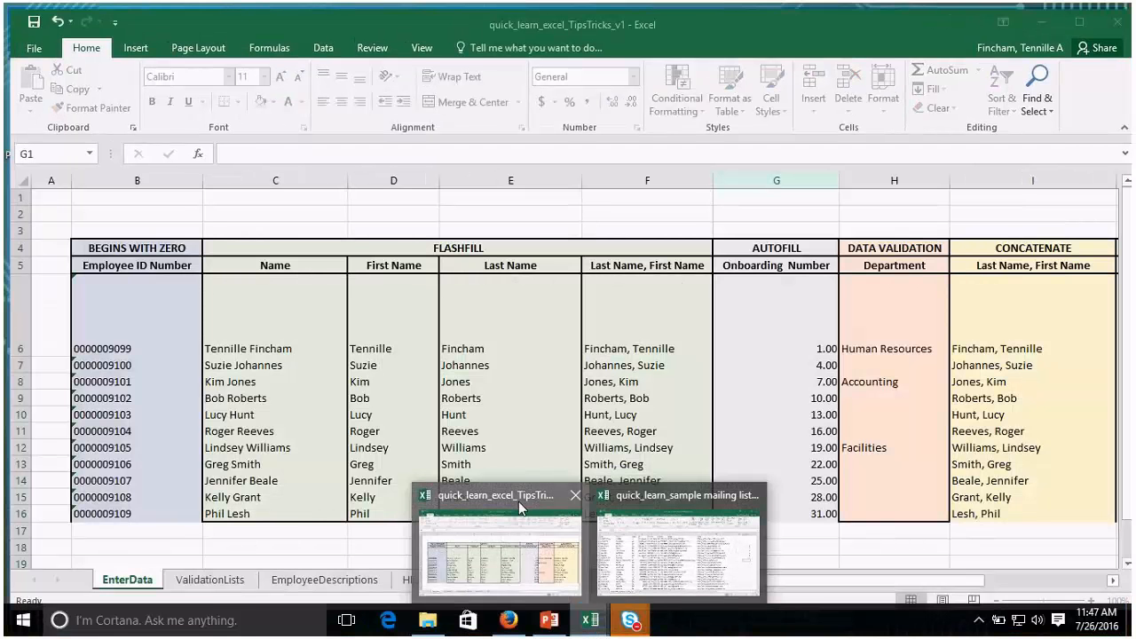
left_click(518, 501)
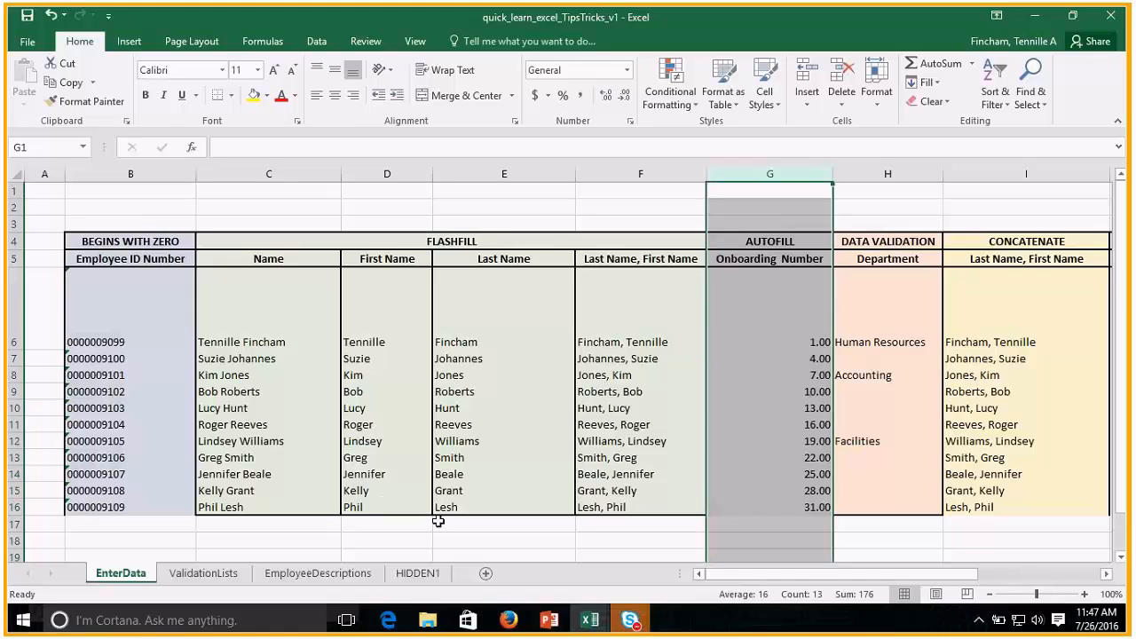
key("ctrl+Page_Down")
key("ctrl+Page_Down")
key("ctrl+Page_Down")
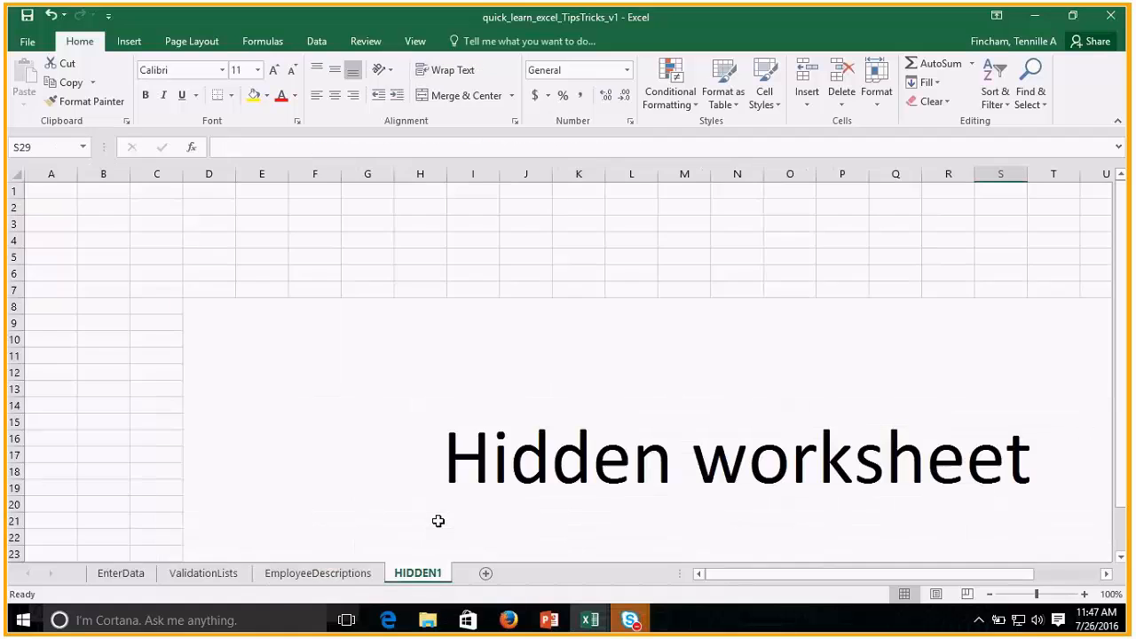
key("ctrl+Page_Up")
key("ctrl+Page_Up")
key("ctrl+Page_Up")
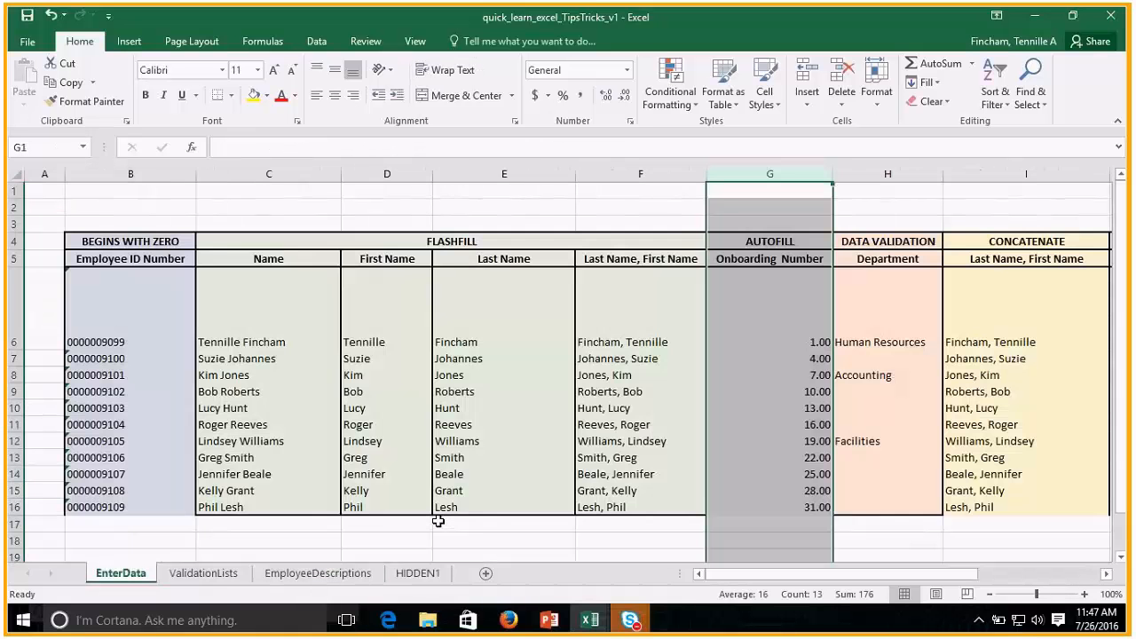
Cycle twice more through all the worksheets, forward to HIDDEN1 and back, ending on EnterData.
key("ctrl+Page_Down")
key("ctrl+Page_Down")
key("ctrl+Page_Down")
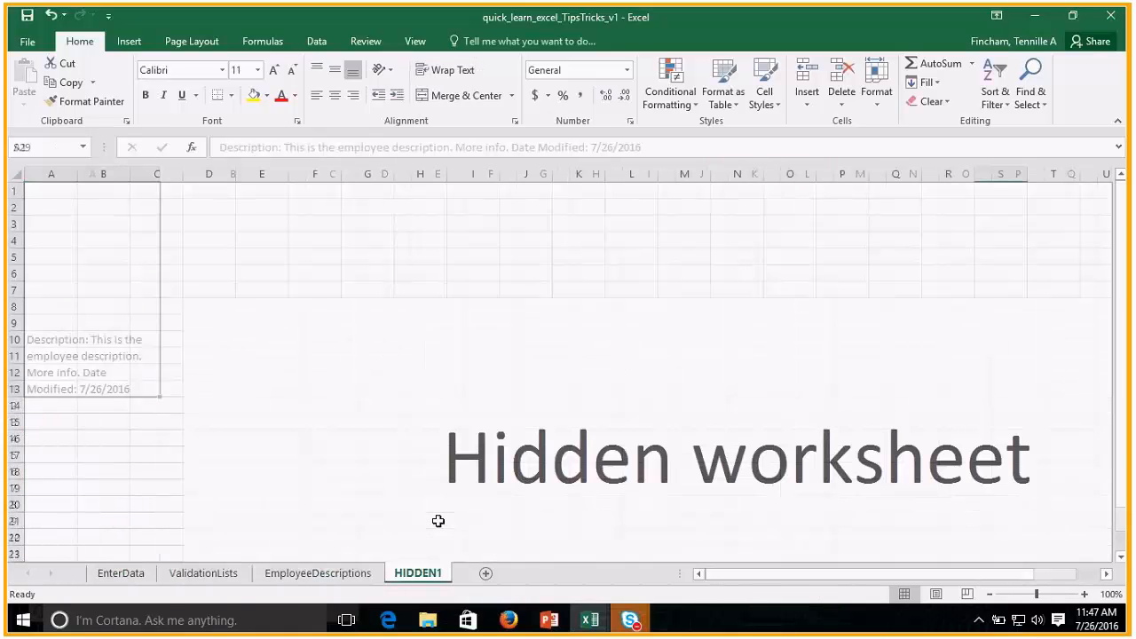
key("ctrl+Page_Up")
key("ctrl+Page_Up")
key("ctrl+Page_Up")
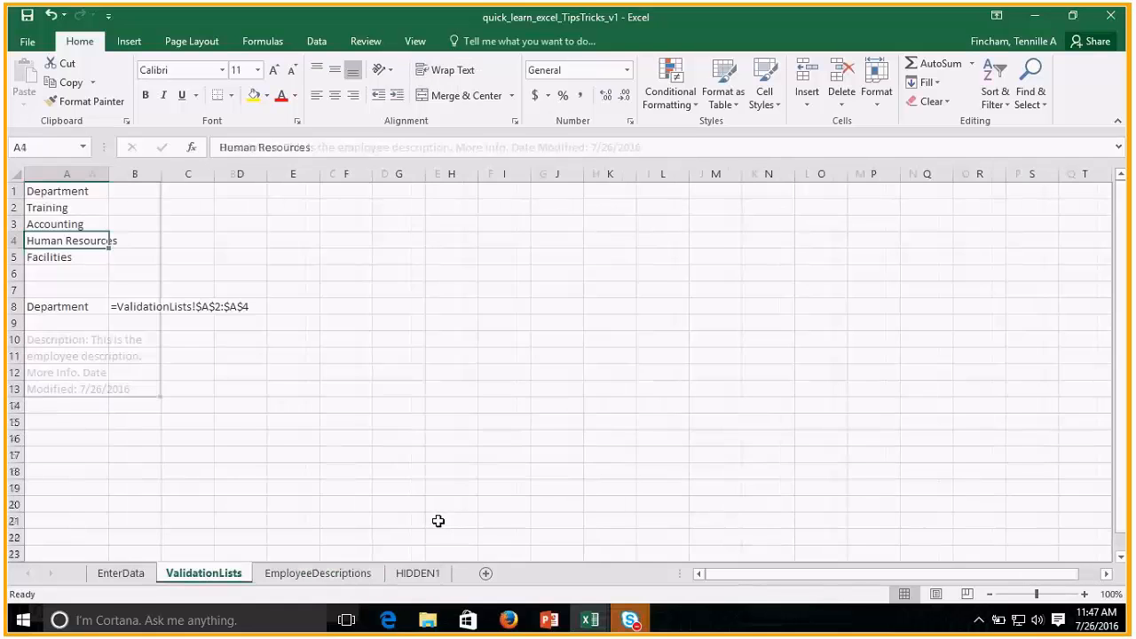
key("ctrl+Page_Down")
key("ctrl+Page_Down")
key("ctrl+Page_Down")
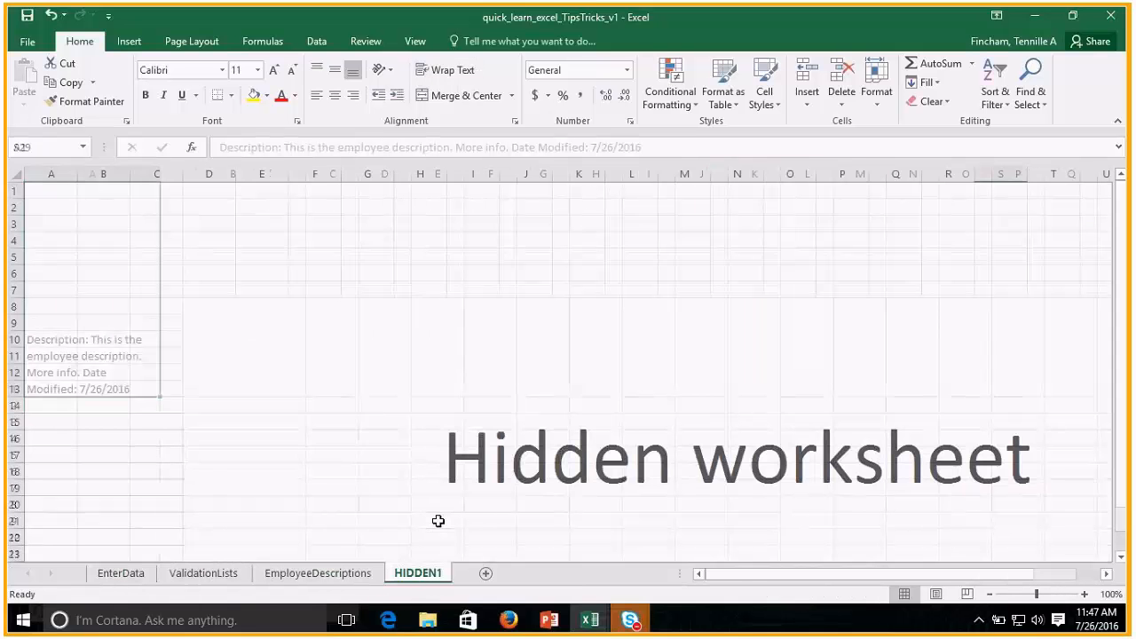
key("ctrl+Page_Up")
key("ctrl+Page_Up")
key("ctrl+Page_Up")
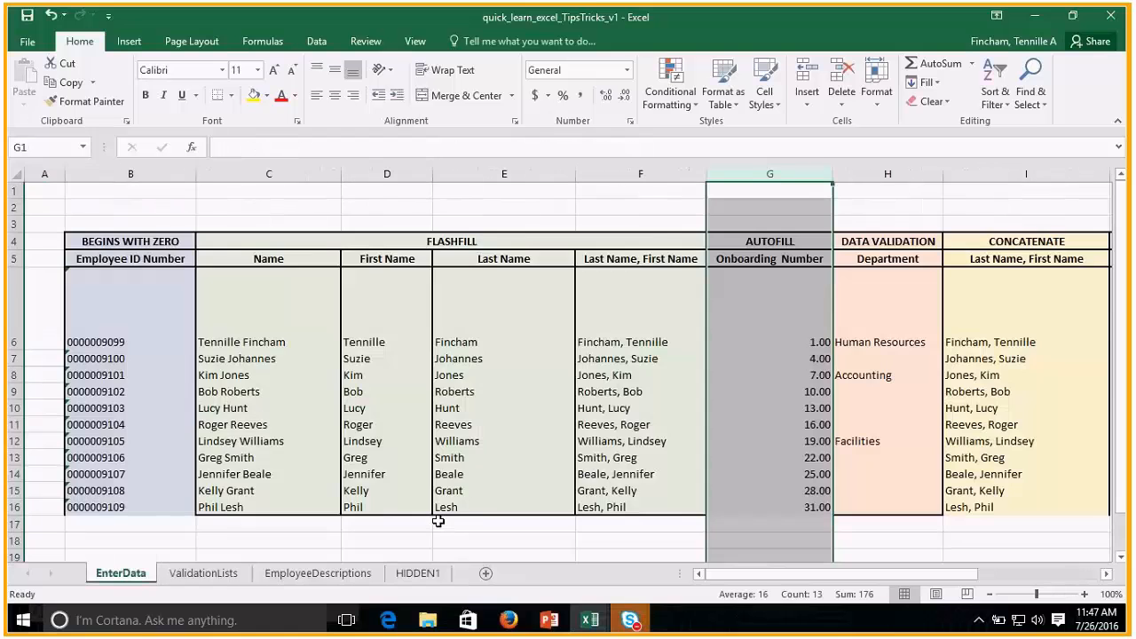